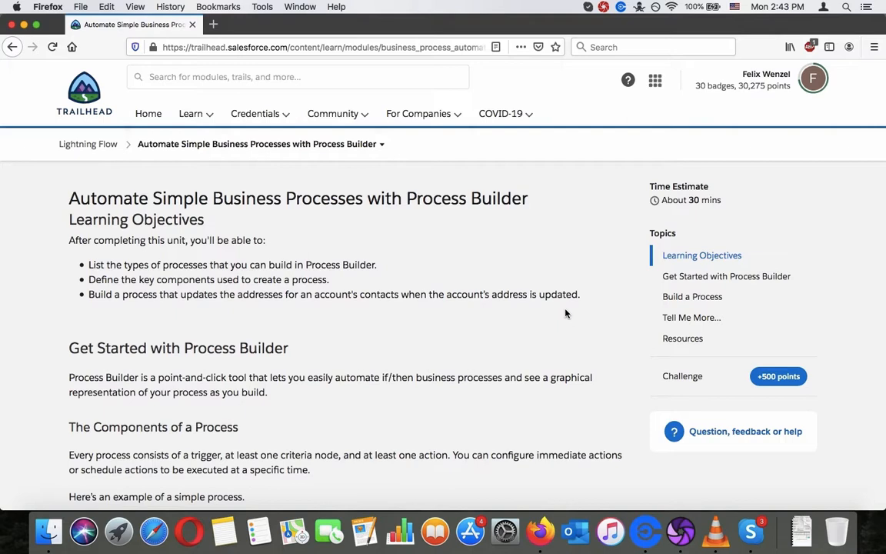
Step: Read the Process Builder unit's learning objectives, its introduction, and the components overview with the example process diagram
scroll(565, 313, down, 2)
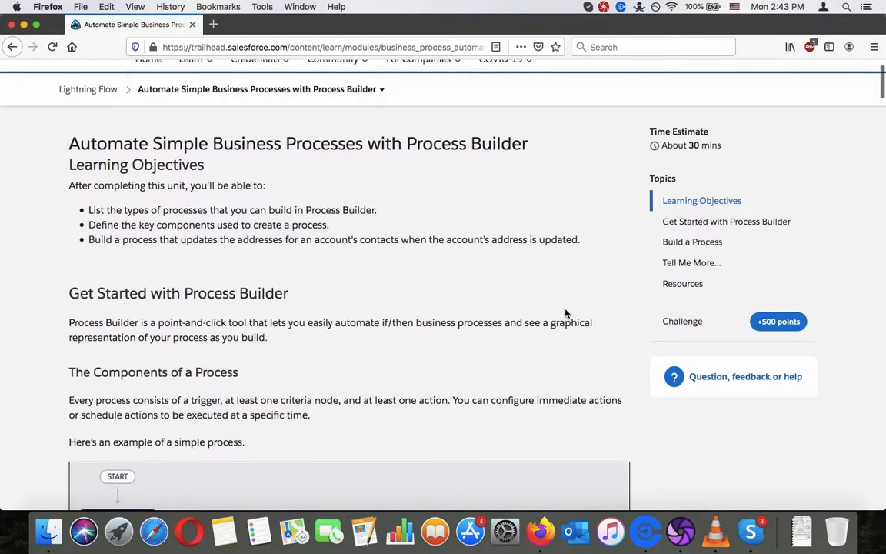
scroll(565, 313, down, 1)
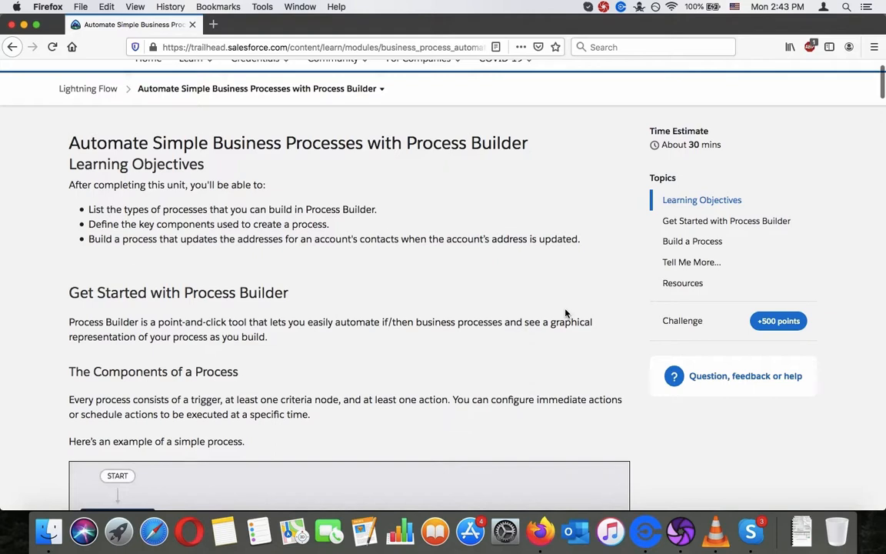
scroll(565, 313, down, 5)
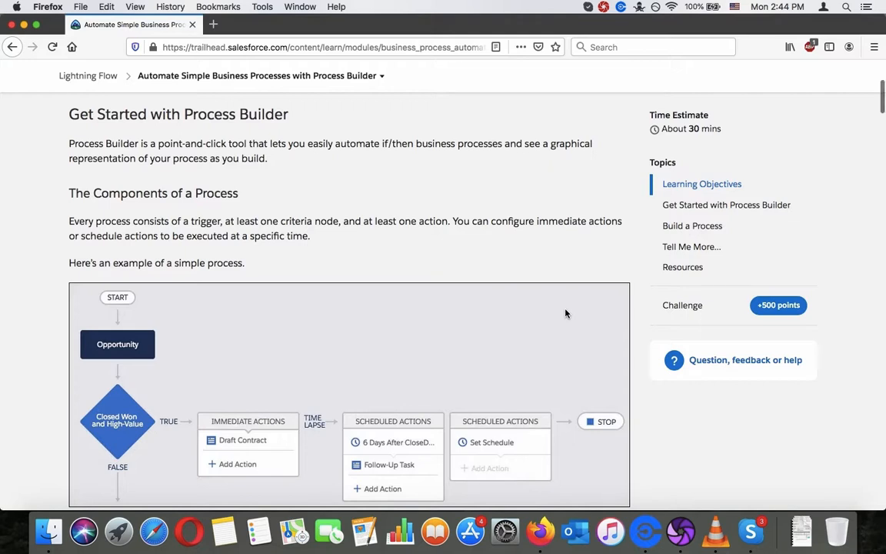
scroll(566, 313, down, 1)
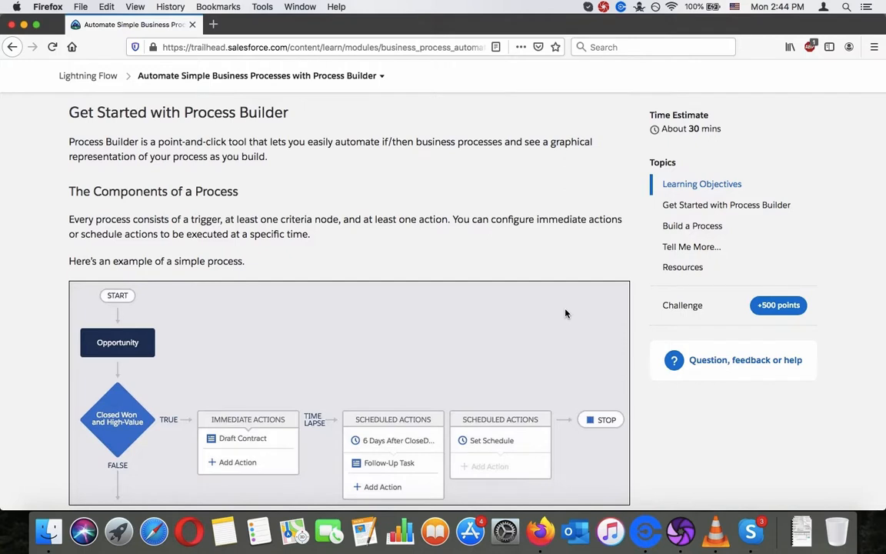
scroll(565, 313, down, 3)
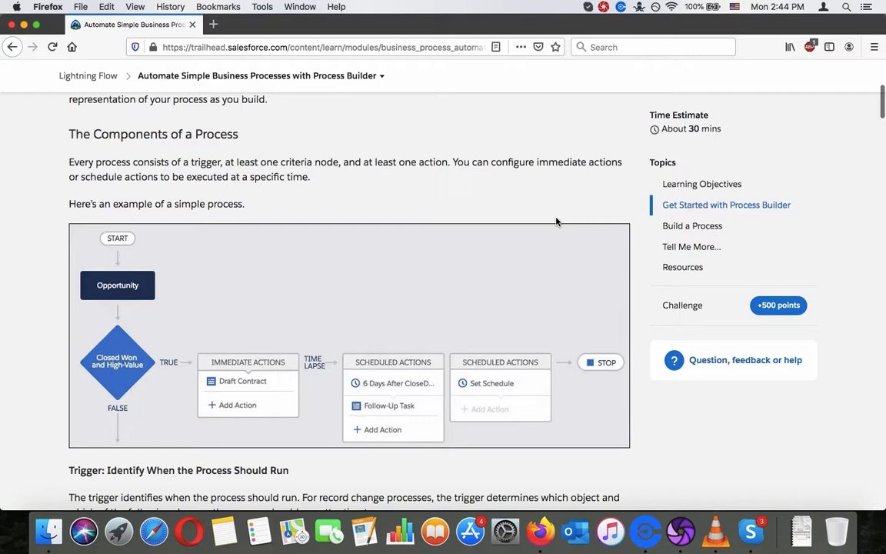
triple_click(544, 173)
click(544, 174)
scroll(544, 178, down, 3)
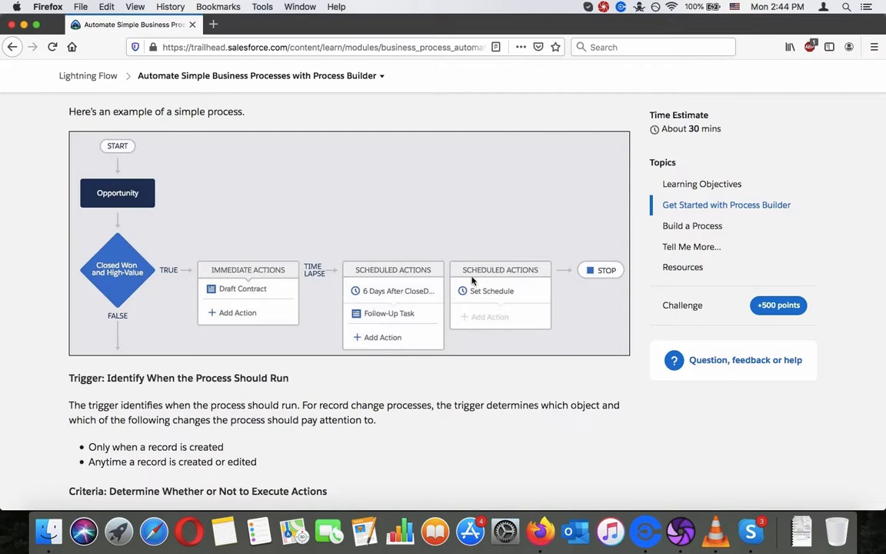
scroll(484, 284, down, 3)
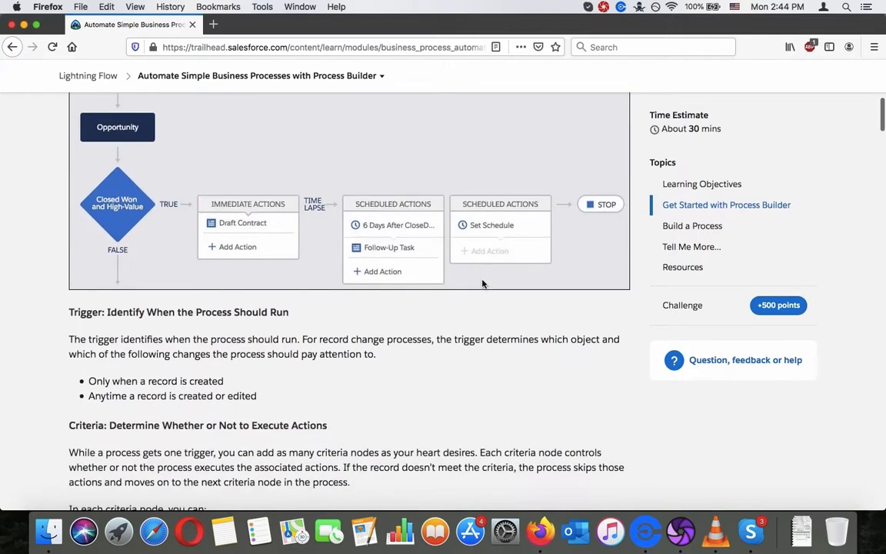
Step: Read the Trigger and Criteria sections, covering when a process runs and what each criteria node can do
scroll(483, 282, down, 3)
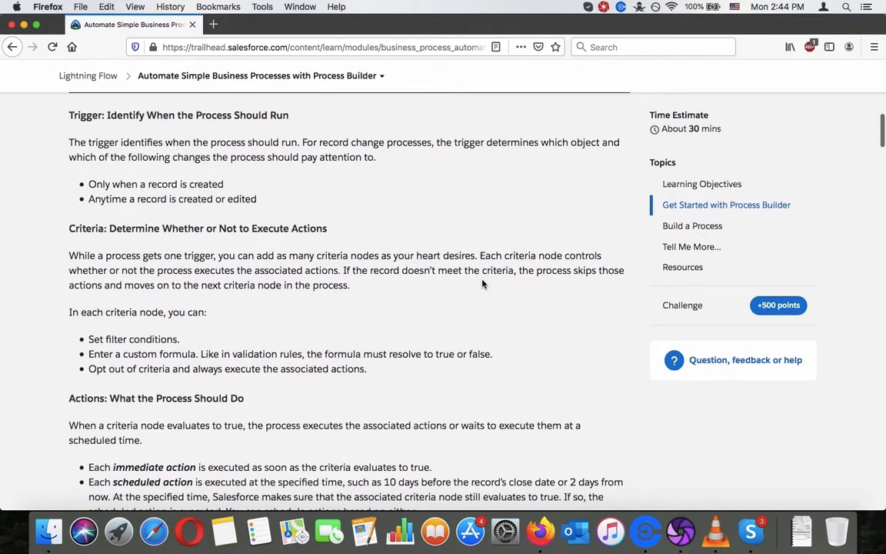
scroll(483, 284, up, 1)
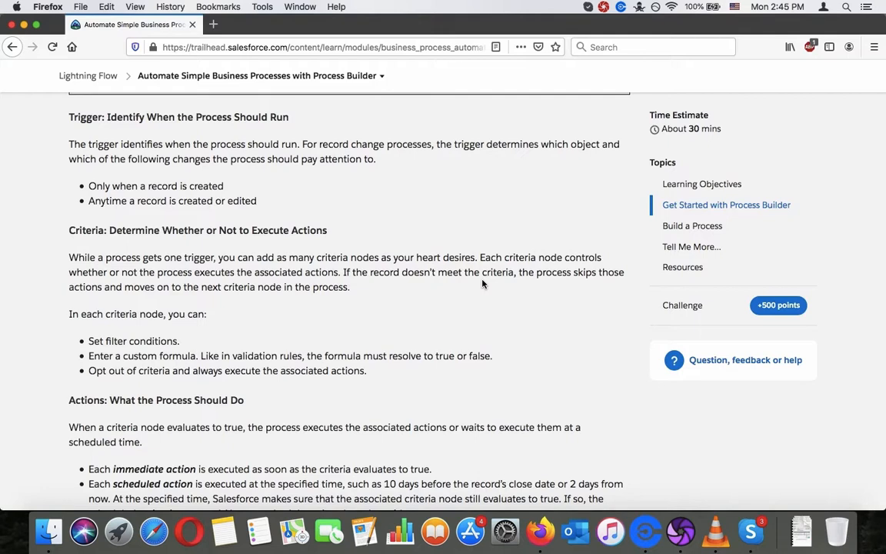
triple_click(483, 284)
click(483, 284)
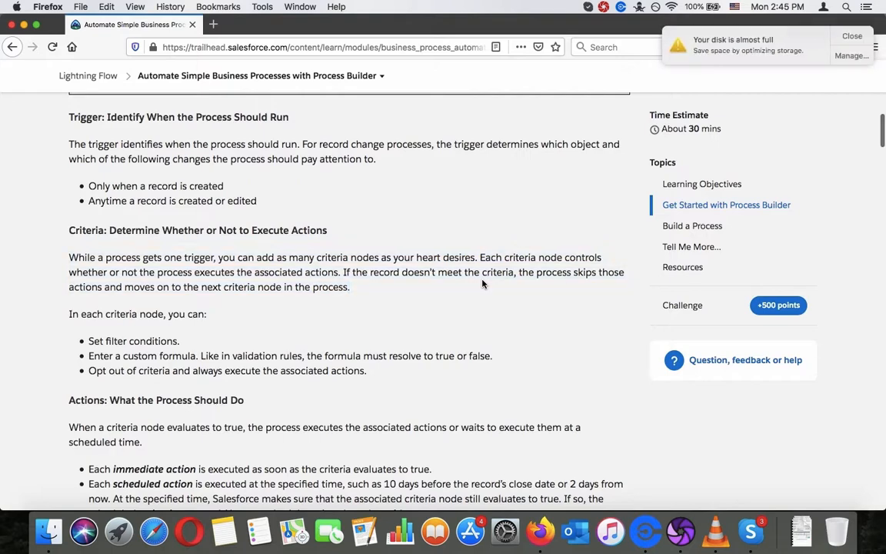
scroll(484, 284, down, 2)
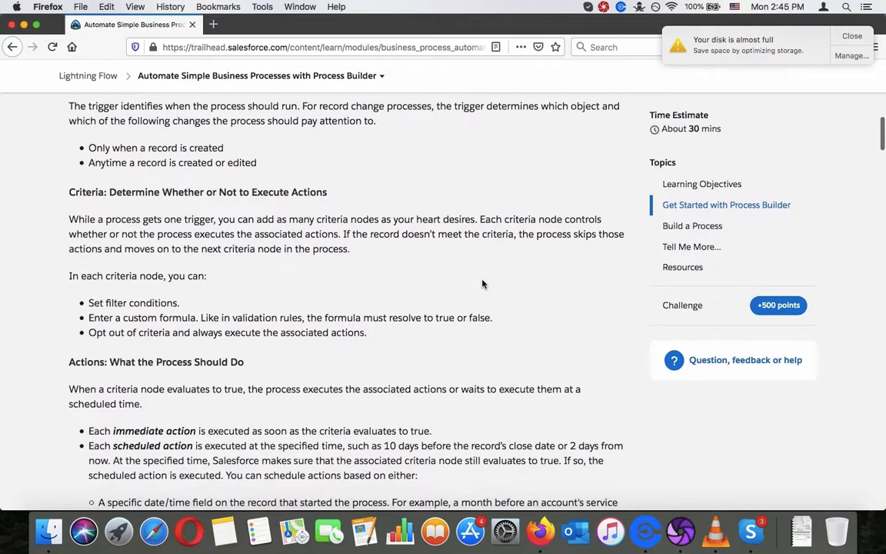
scroll(483, 284, down, 2)
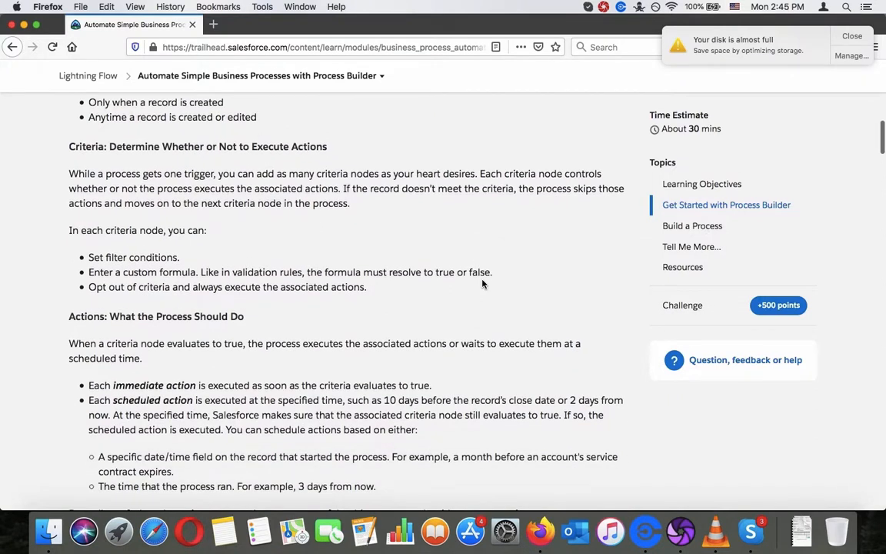
triple_click(160, 226)
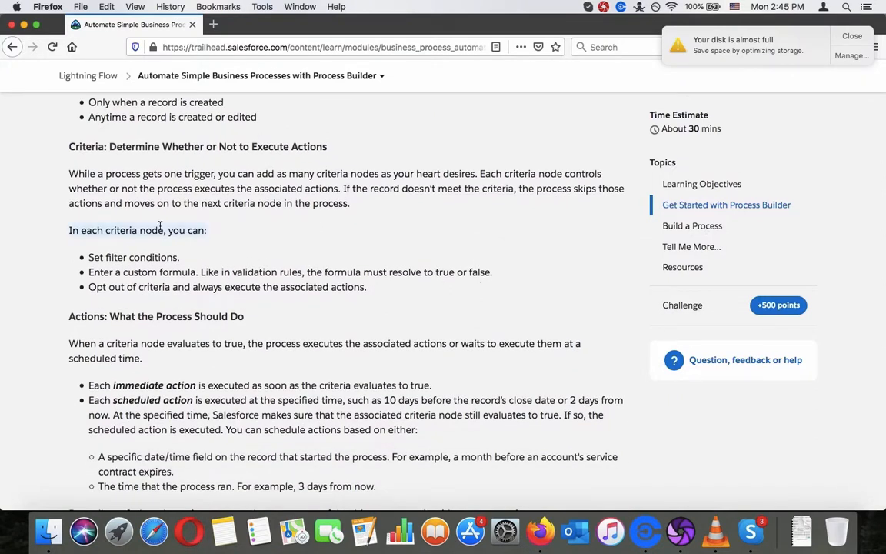
triple_click(160, 274)
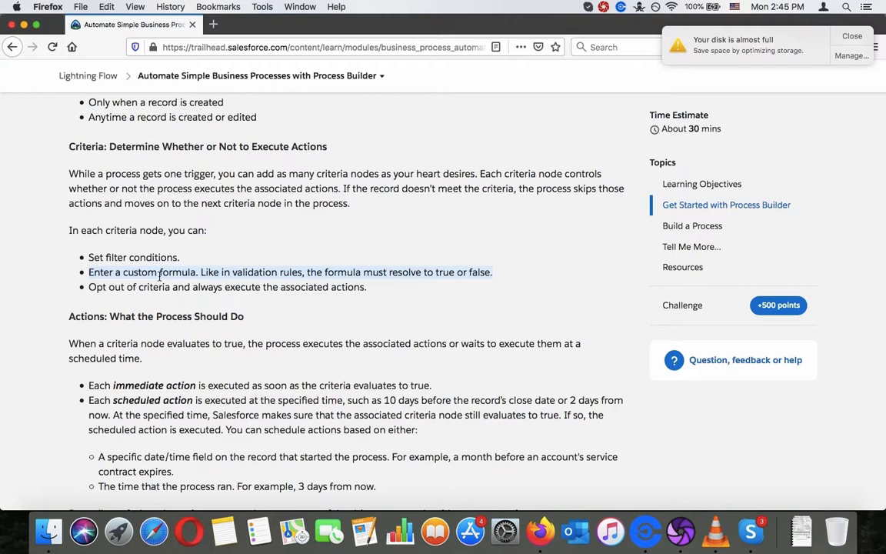
triple_click(158, 286)
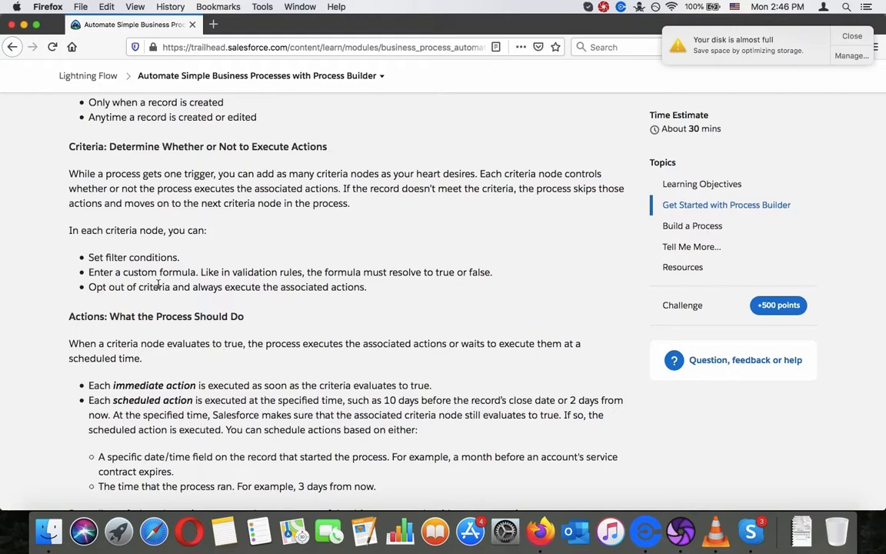
scroll(159, 285, up, 4)
scroll(159, 288, down, 10)
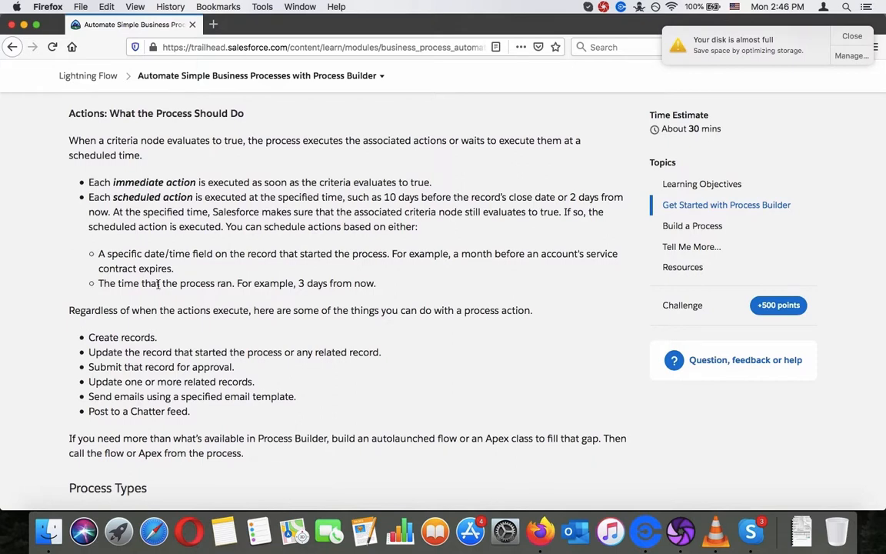
Step: Read how immediate and scheduled actions execute in the section "Actions: What the Process Should Do", highlighting each point
triple_click(241, 137)
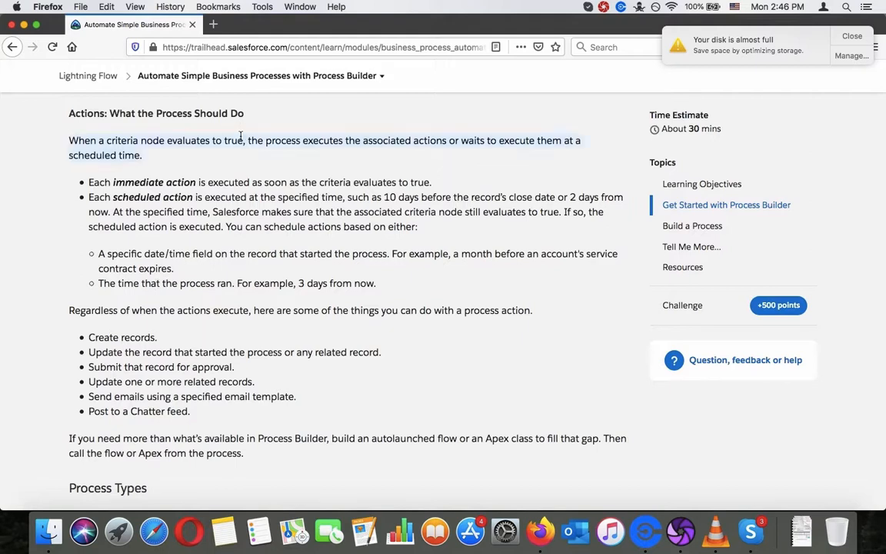
click(240, 136)
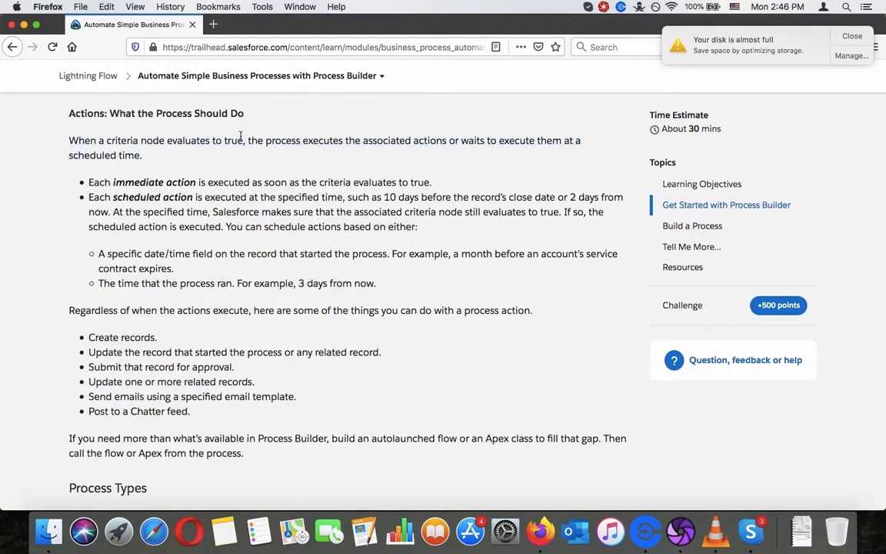
triple_click(210, 185)
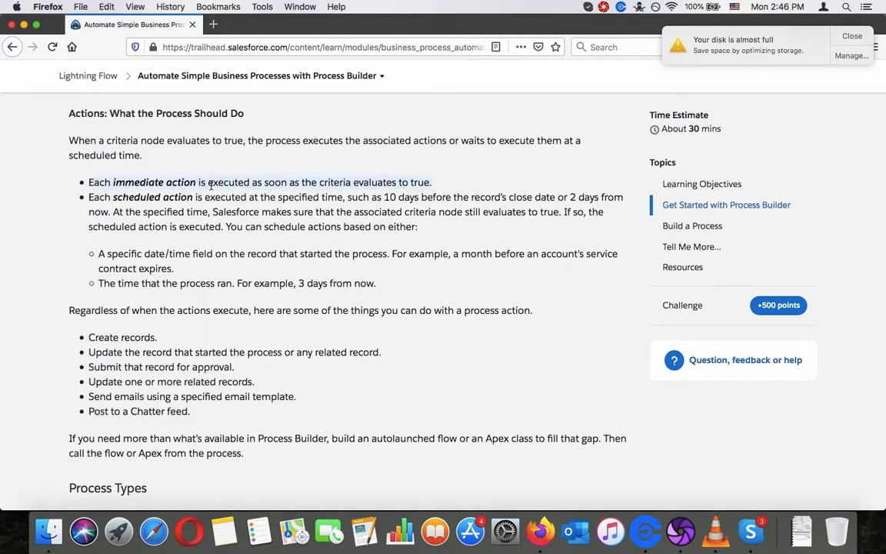
triple_click(194, 197)
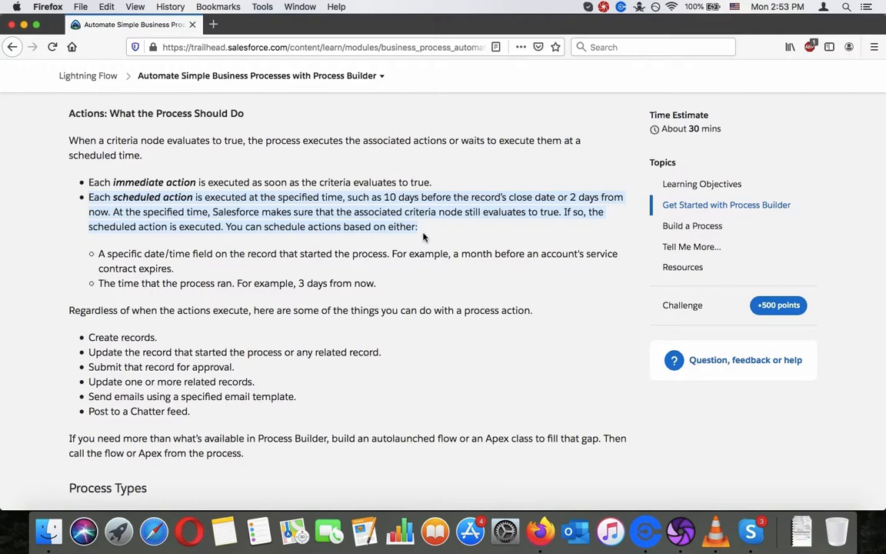
triple_click(391, 254)
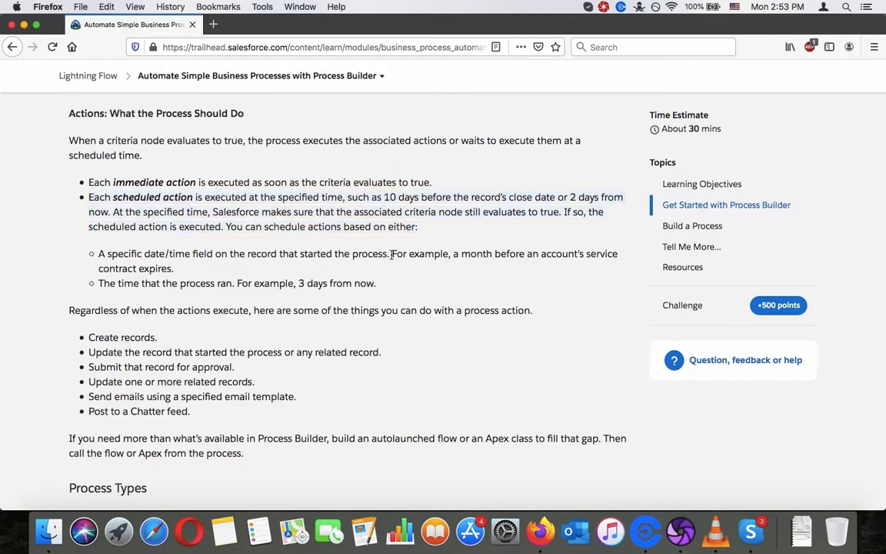
triple_click(276, 284)
scroll(277, 283, down, 1)
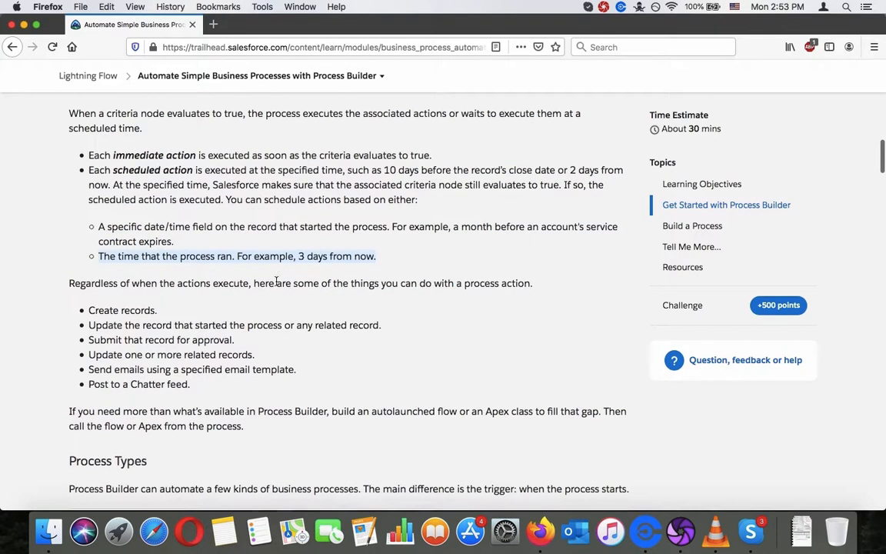
Step: Review the list of things a process action can do and the note on autolaunched flows and Apex classes
triple_click(276, 283)
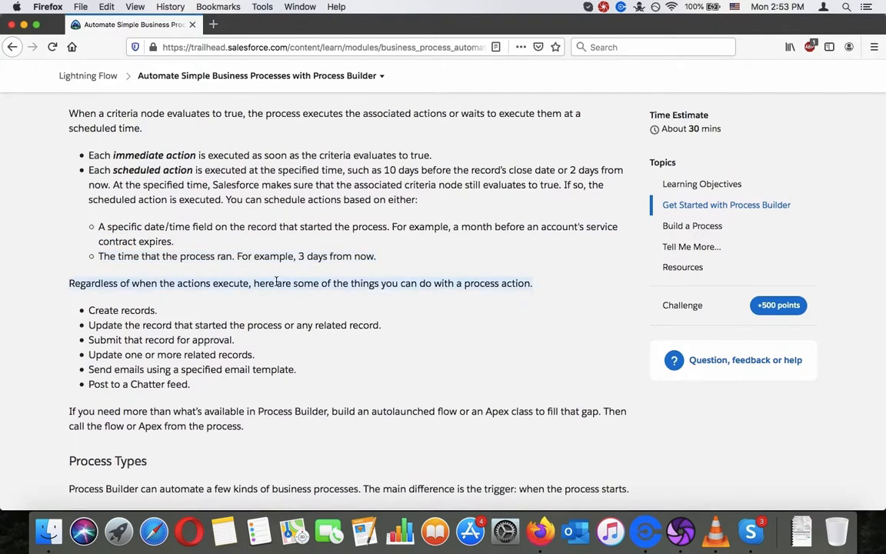
scroll(276, 283, down, 2)
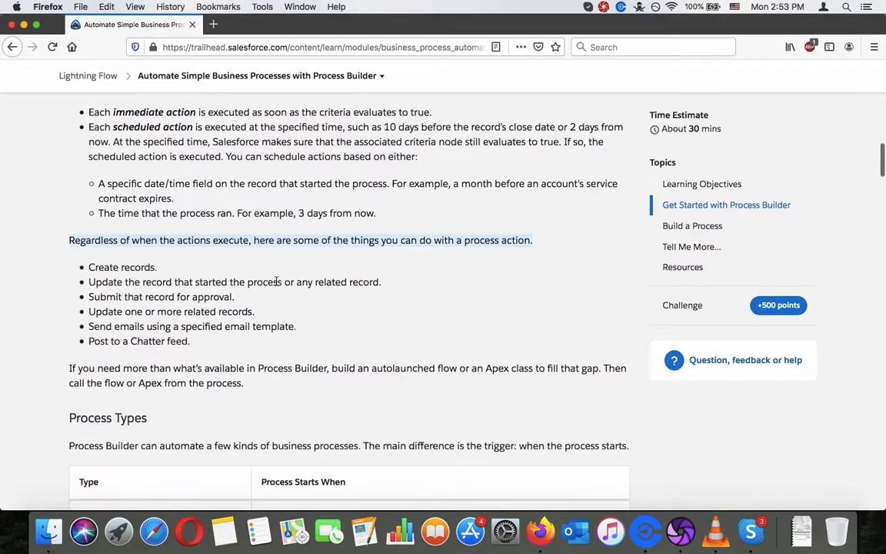
scroll(277, 283, up, 1)
scroll(276, 282, down, 3)
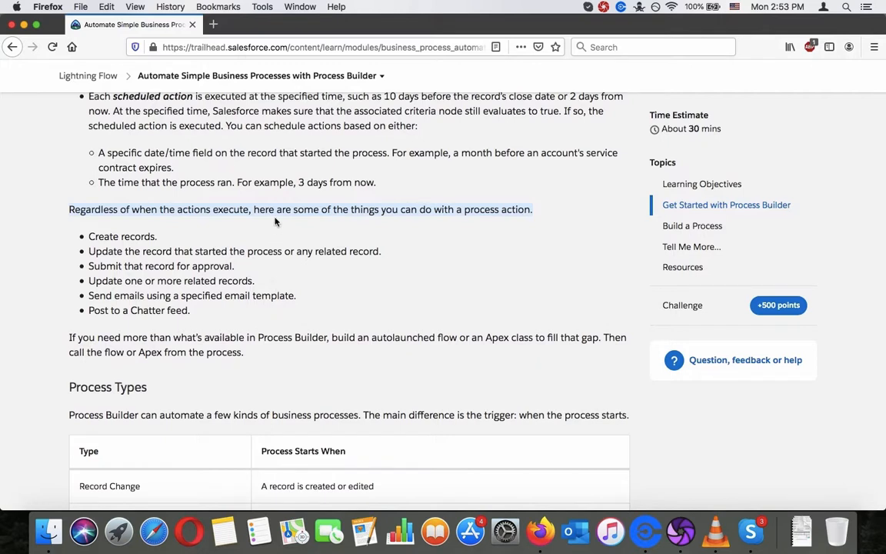
triple_click(186, 295)
triple_click(164, 309)
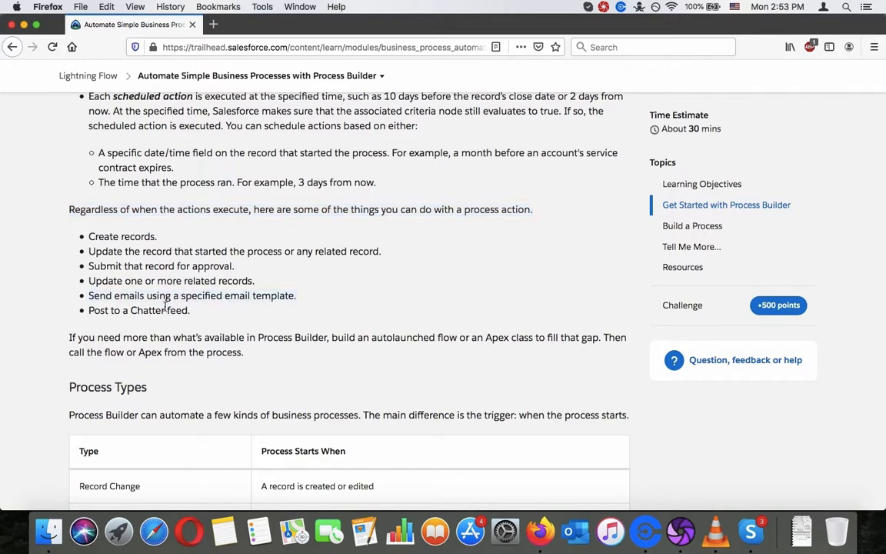
triple_click(149, 337)
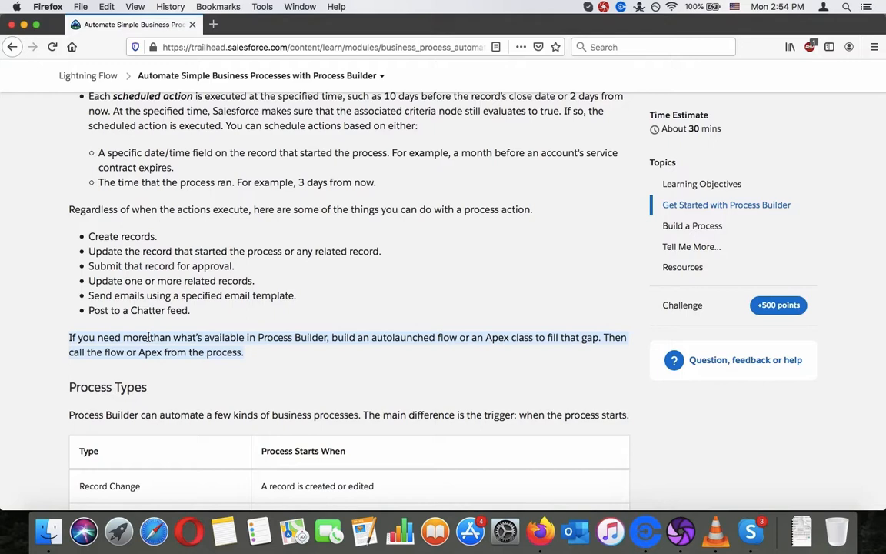
scroll(149, 337, down, 1)
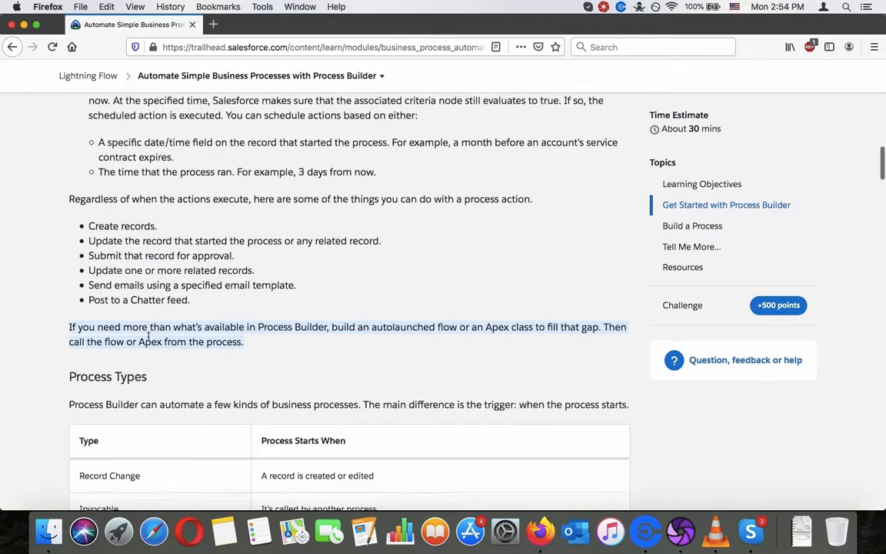
click(147, 336)
Step: Read the Process Types section and its table of when each type of process starts
scroll(148, 339, down, 5)
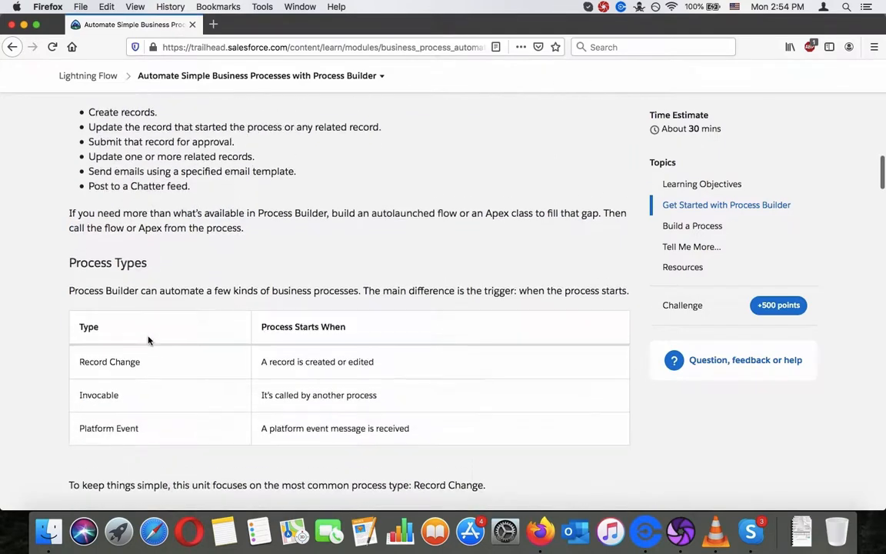
scroll(149, 341, down, 5)
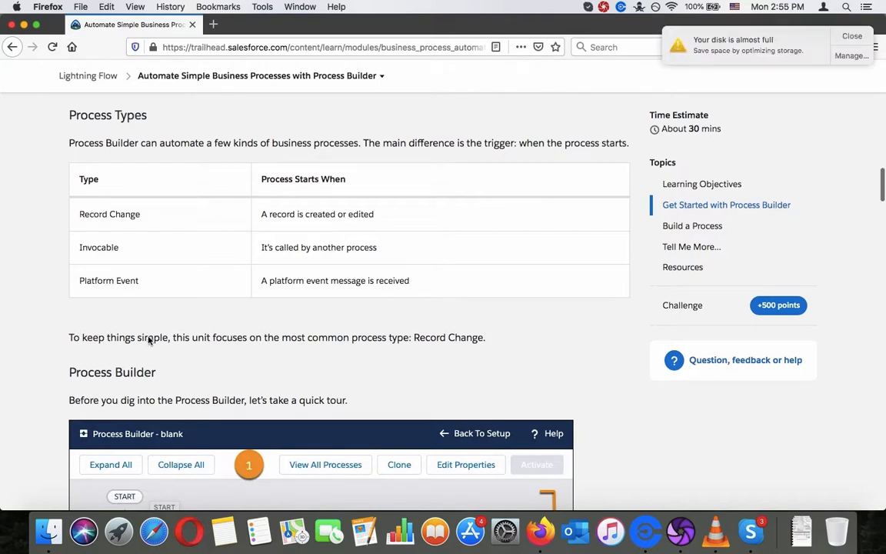
scroll(150, 341, down, 2)
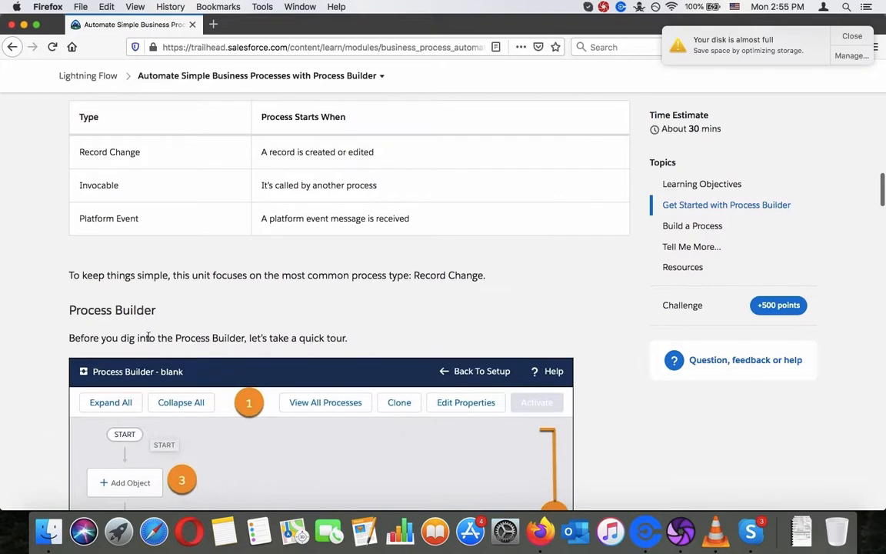
Step: Study the Process Builder interface tour, matching the numbered diagram with the explanations of the button bar, canvas, trigger, criteria nodes and actions
scroll(148, 338, down, 7)
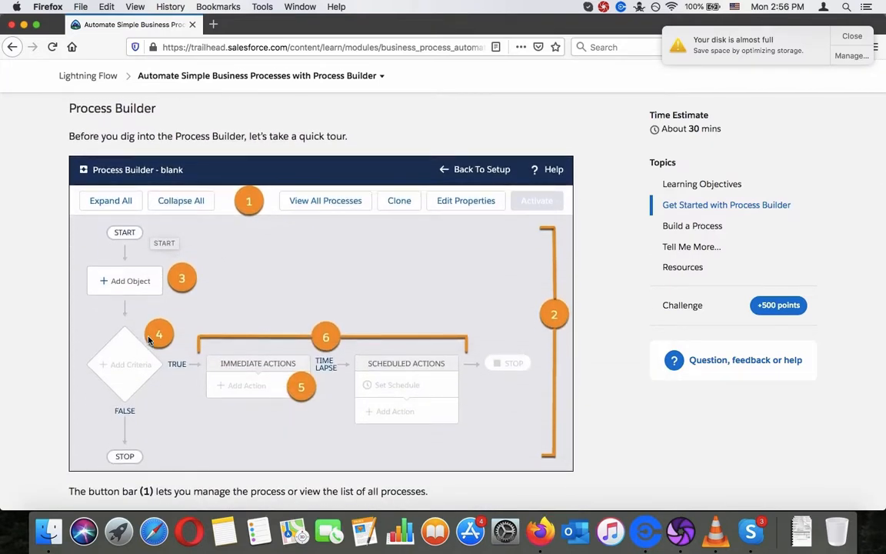
scroll(149, 340, down, 1)
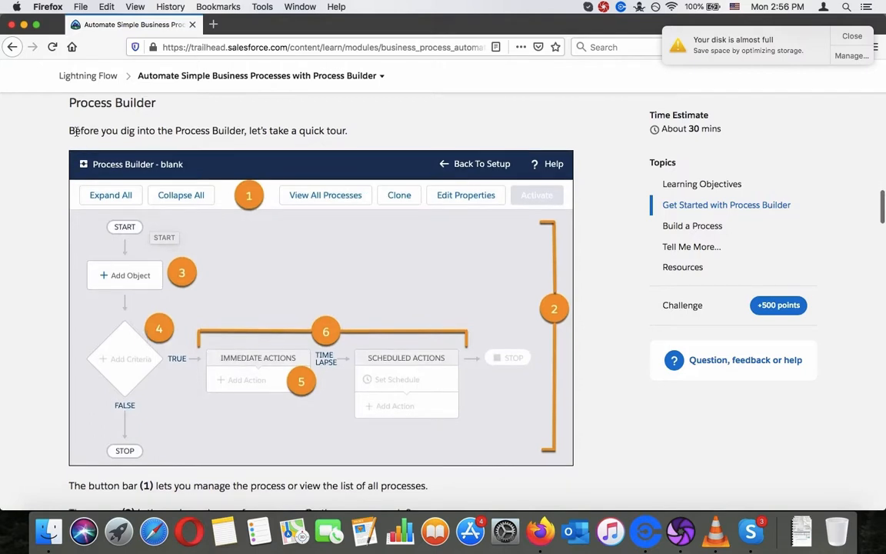
scroll(234, 222, down, 1)
scroll(233, 222, down, 5)
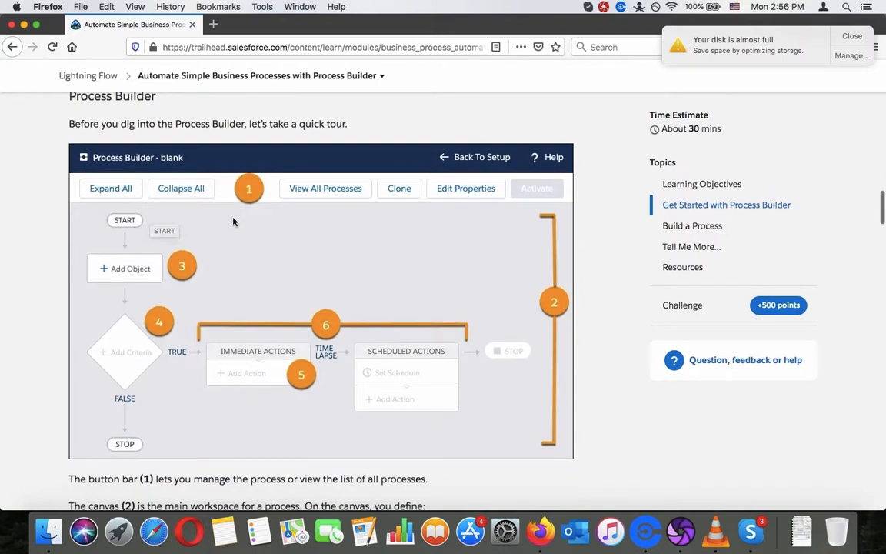
scroll(234, 221, up, 1)
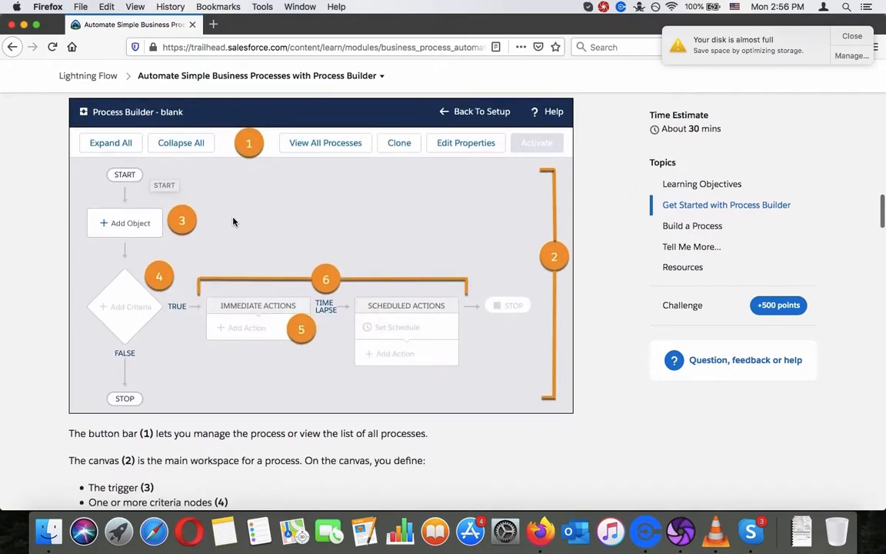
triple_click(107, 433)
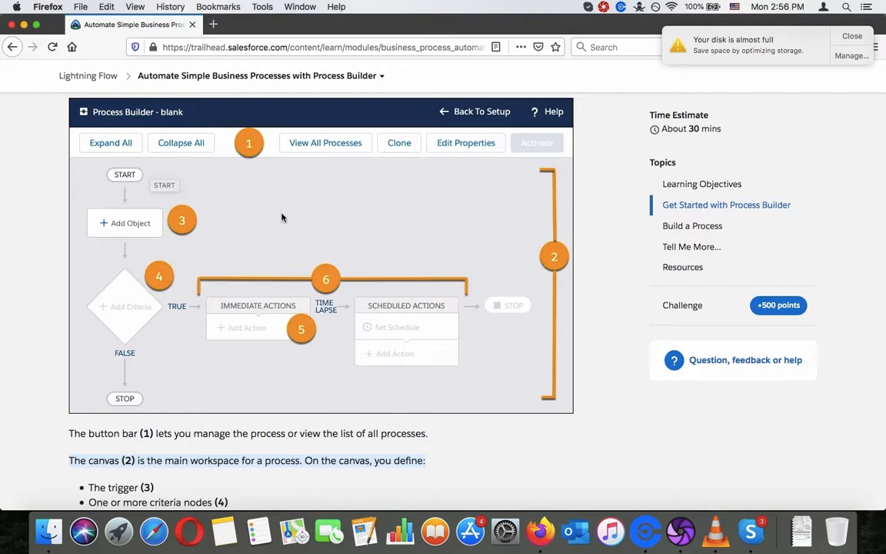
scroll(281, 218, down, 1)
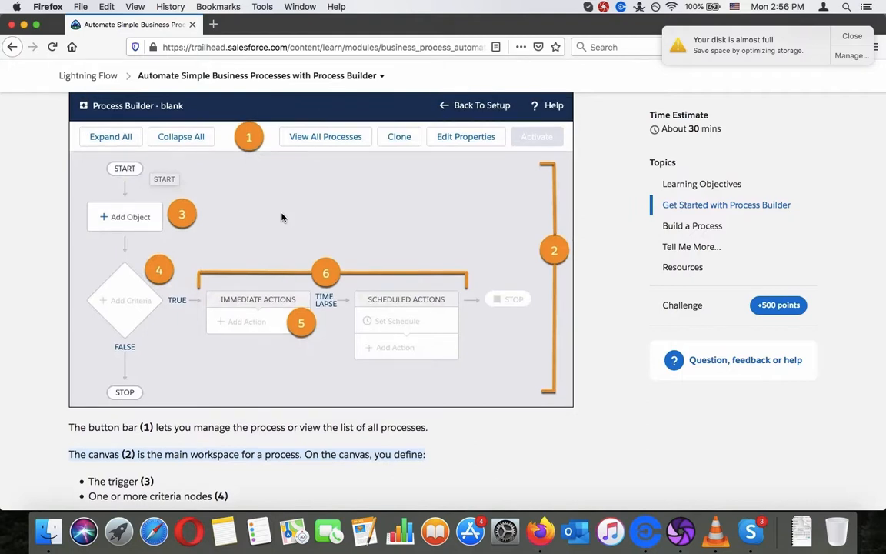
click(211, 464)
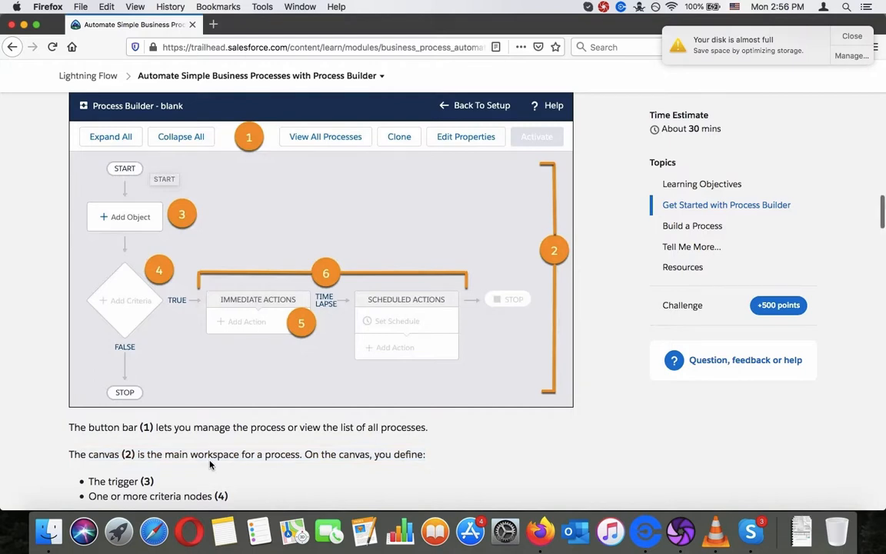
scroll(210, 463, down, 5)
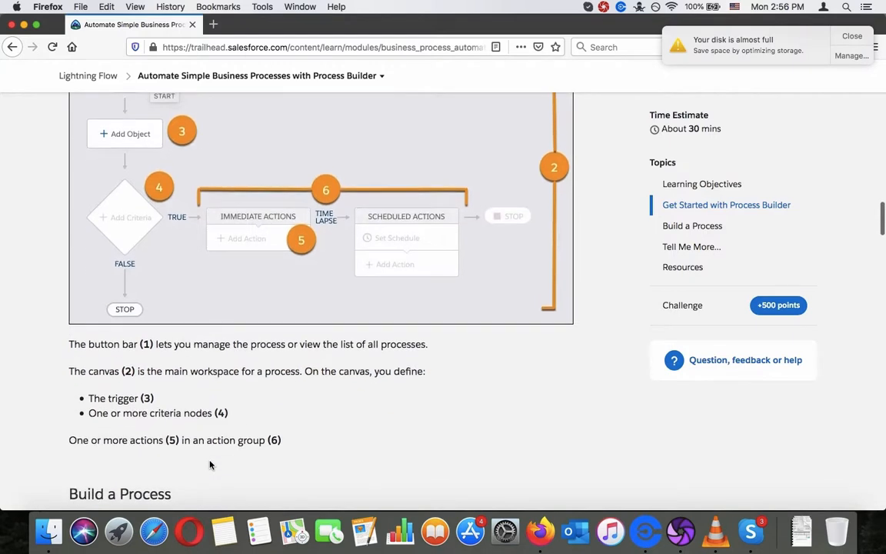
scroll(210, 464, up, 2)
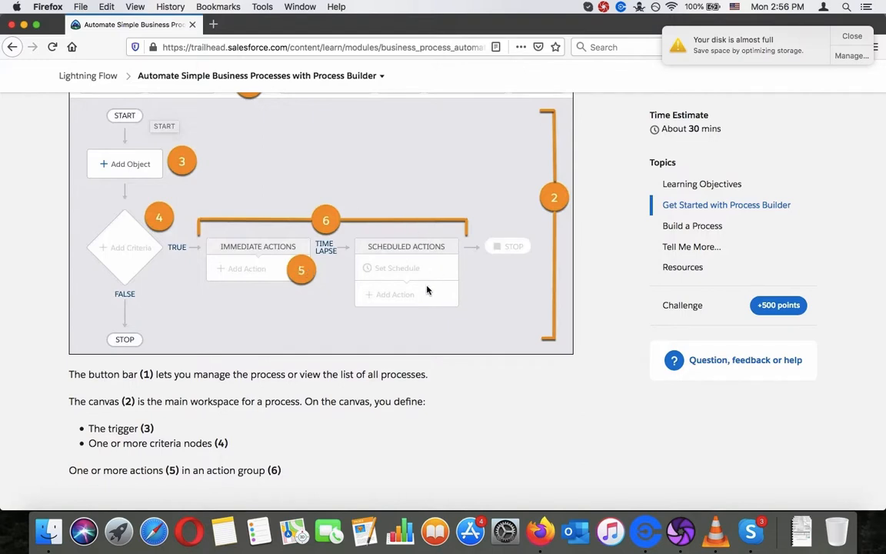
Step: Read the Build a Process use case, the planning tip and the instructions for creating the process
scroll(427, 290, down, 10)
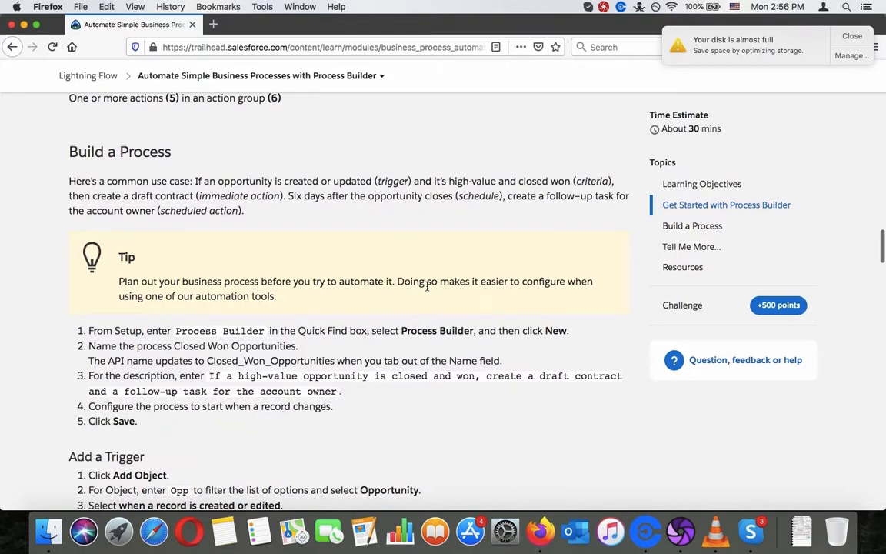
scroll(428, 289, down, 1)
scroll(428, 289, down, 1)
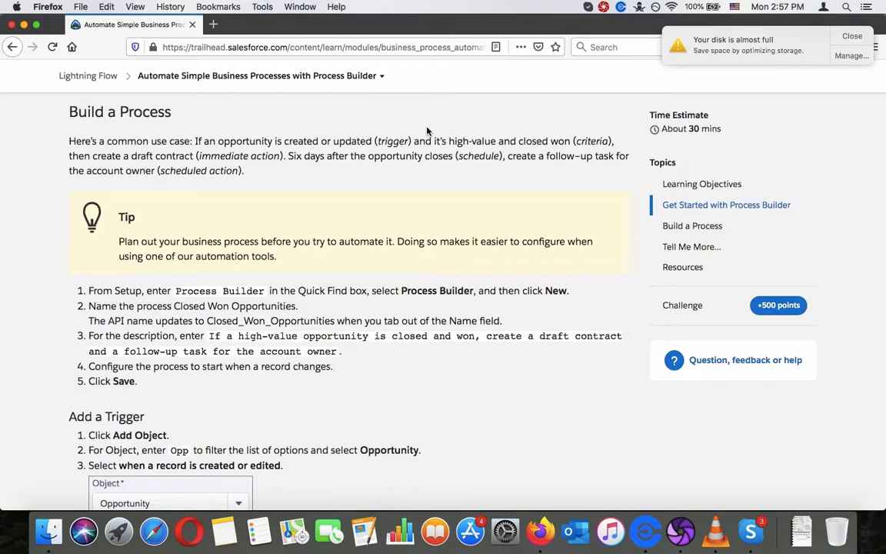
Step: Launch the Salesforce playground org from the unit's Hands-on Challenge section
scroll(427, 131, down, 15)
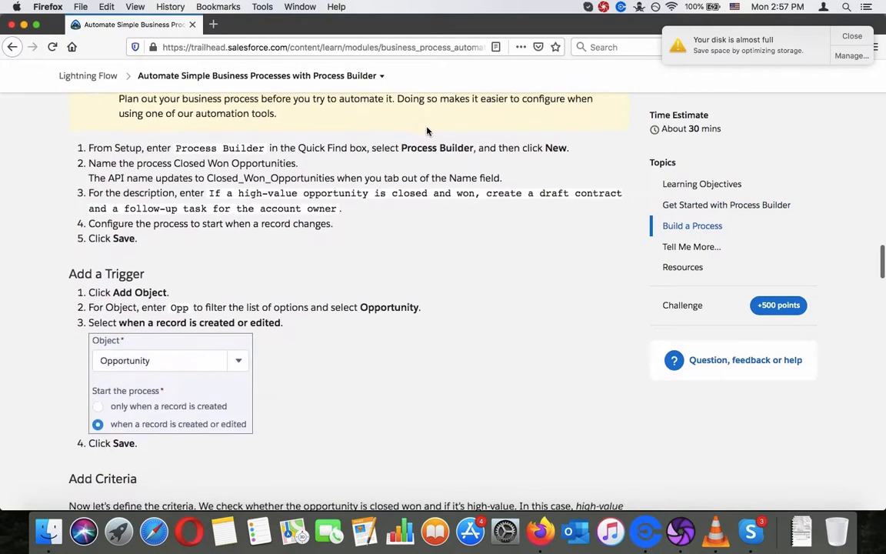
scroll(427, 130, down, 20)
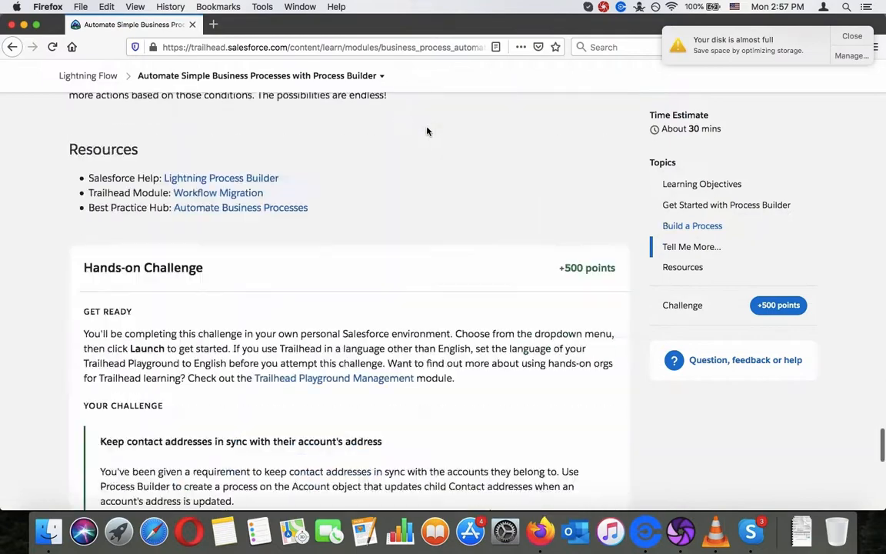
click(283, 249)
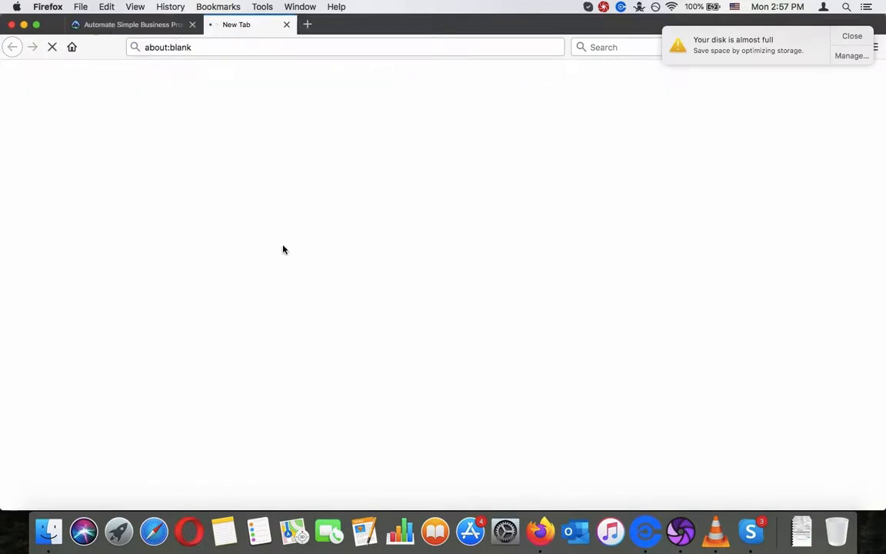
Step: Return to the Trailhead unit and bring the Build a Process instructions back into view
click(149, 20)
scroll(228, 280, up, 15)
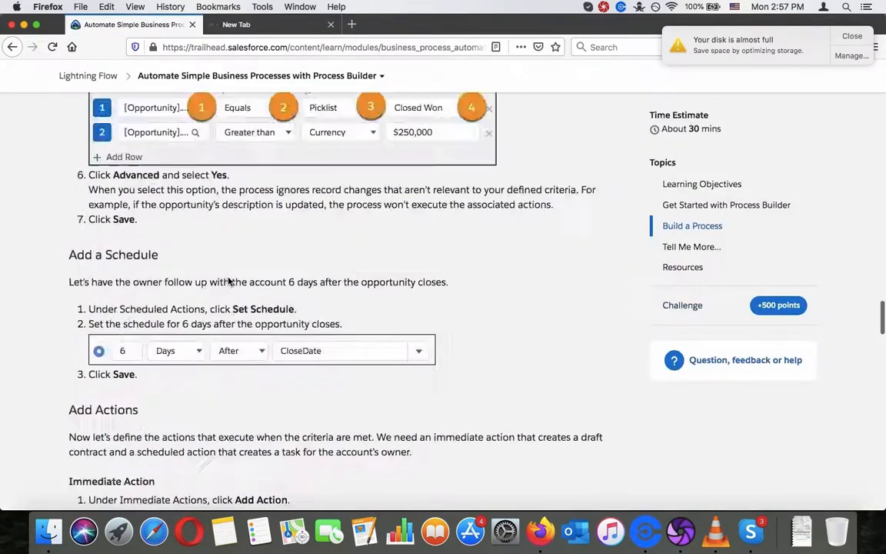
scroll(228, 281, up, 10)
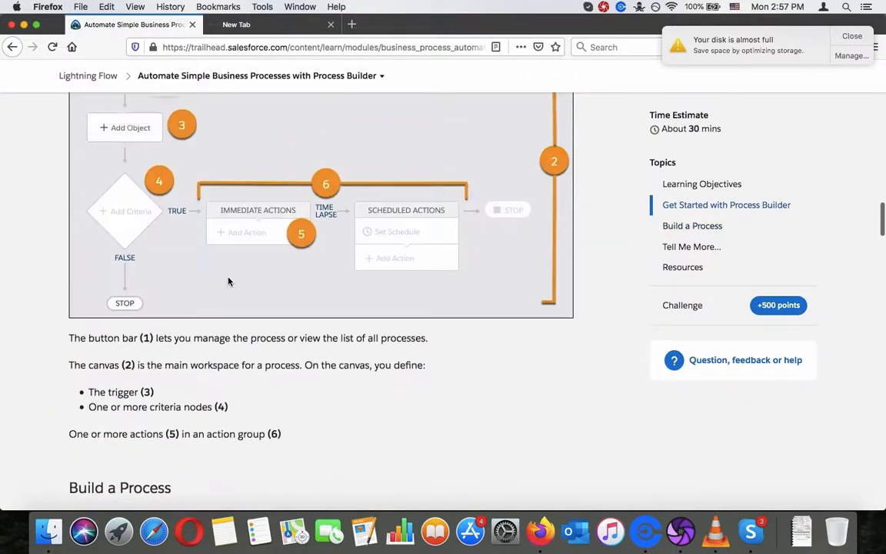
scroll(226, 278, down, 5)
scroll(227, 281, down, 1)
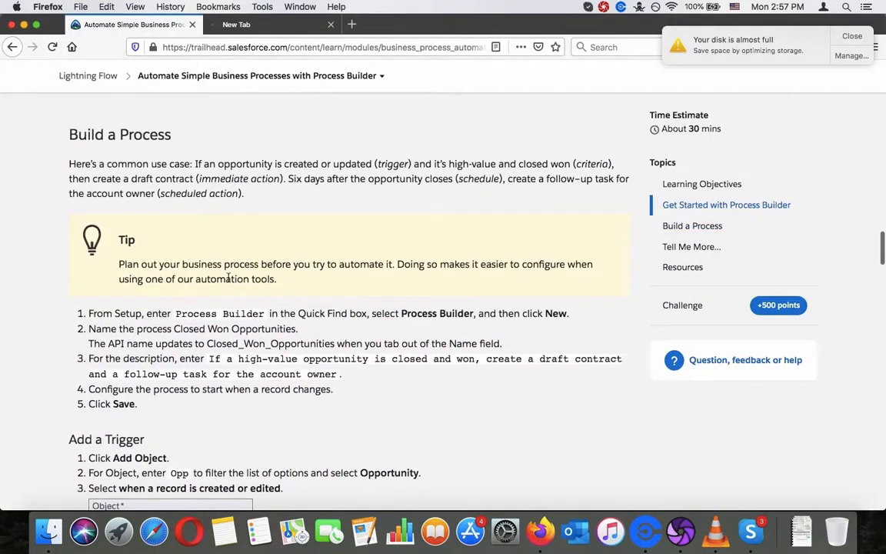
Step: Dismiss the disk-space notification and open Setup in the launched playground org, closing the original contact record's tab
click(230, 26)
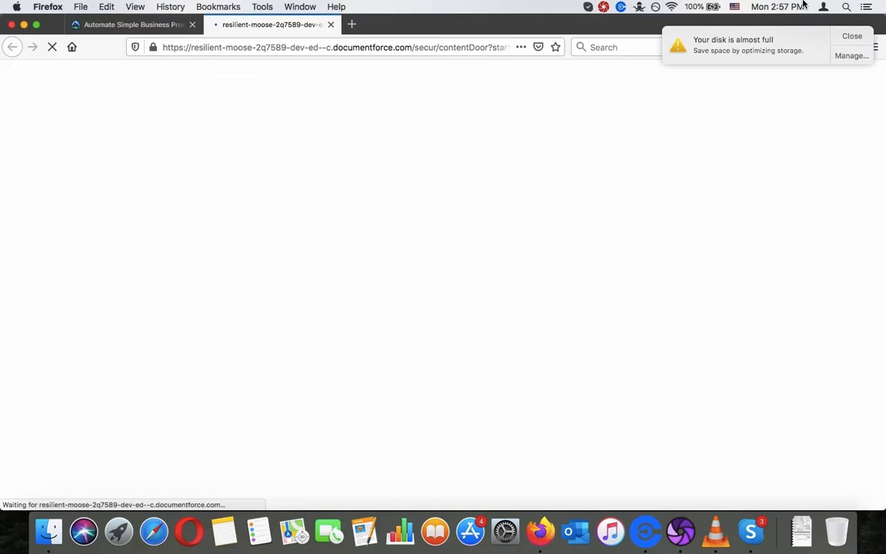
click(851, 35)
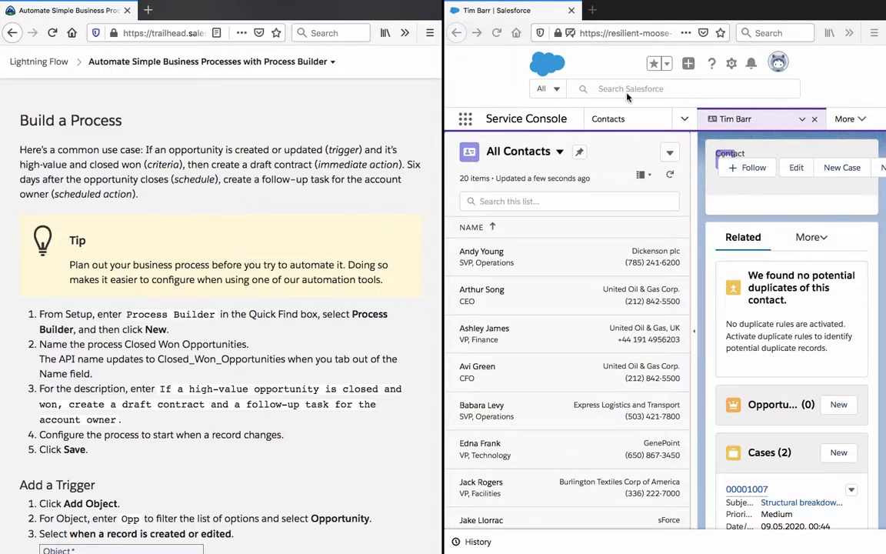
click(732, 64)
click(719, 146)
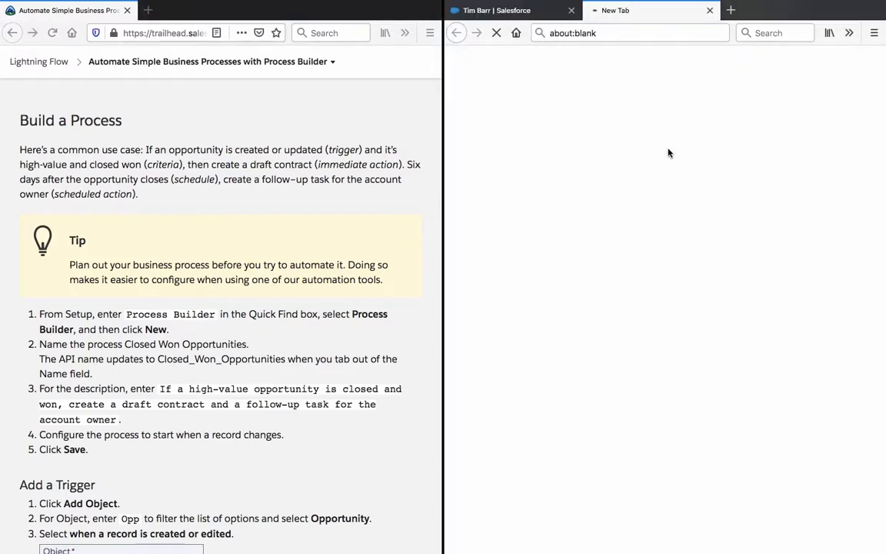
click(572, 10)
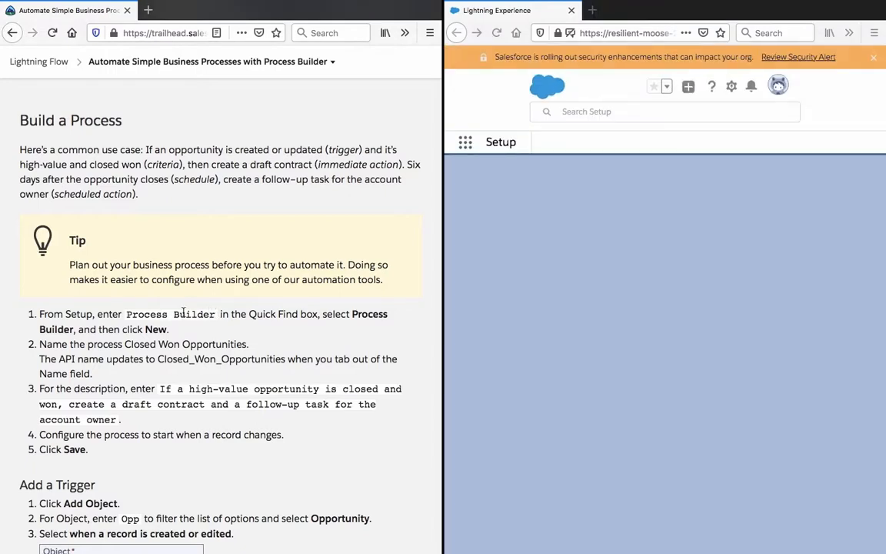
Step: Find "Process Builder" with Setup's Quick Find, using the term copied from the instructions, and open its page
drag(215, 314, 125, 314)
right_click(127, 316)
click(260, 311)
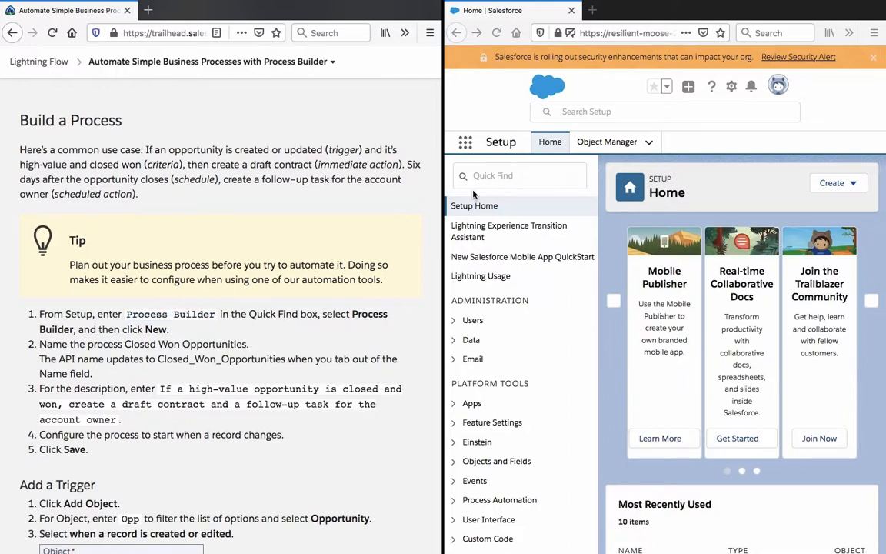
click(516, 175)
key(ctrl+v)
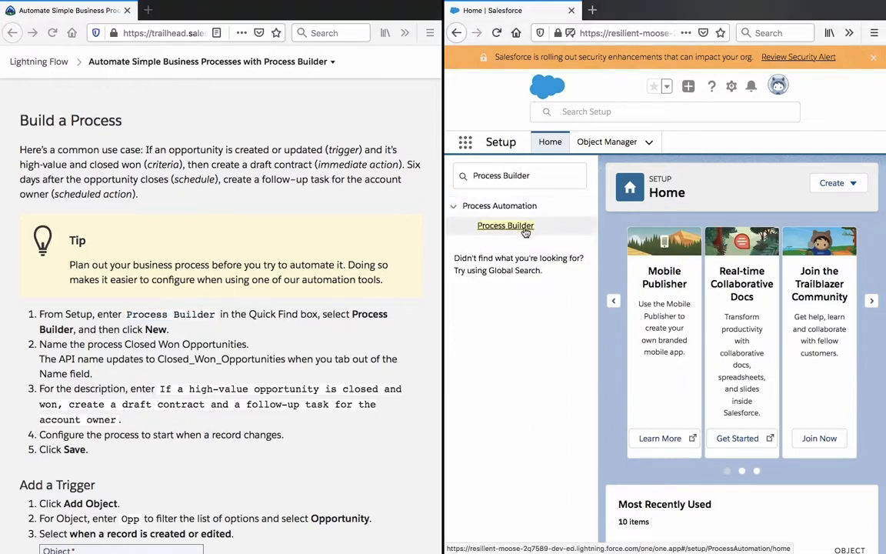
click(525, 231)
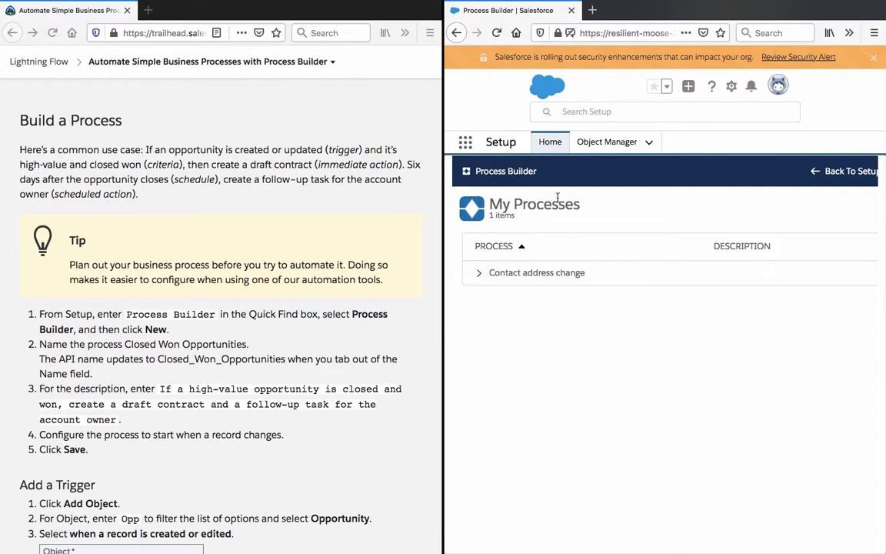
Step: Start a new process and name it "Closed Won Opportunities", copying the name from the instructions
scroll(735, 213, right, 3)
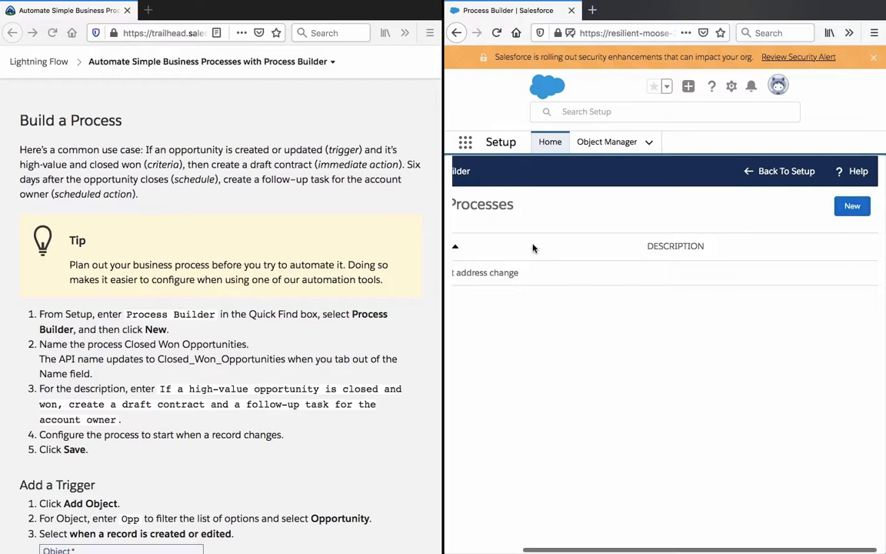
click(852, 206)
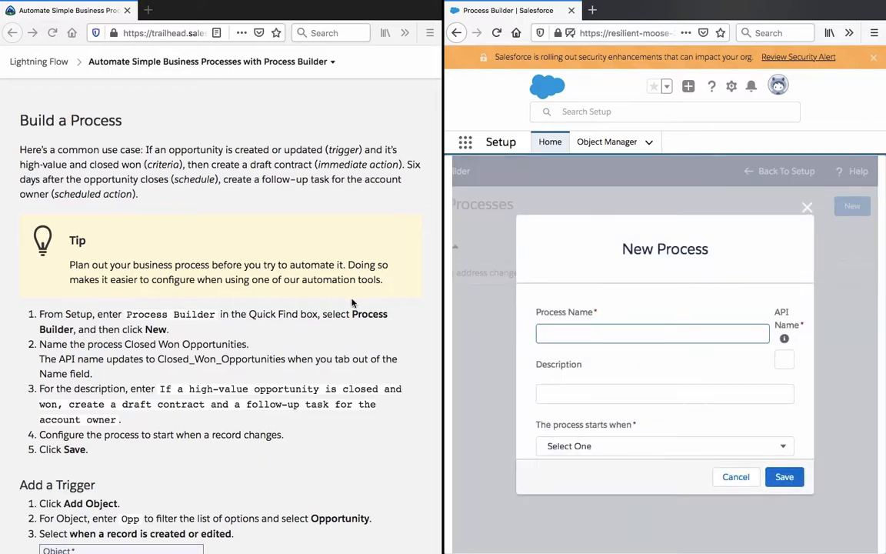
click(261, 274)
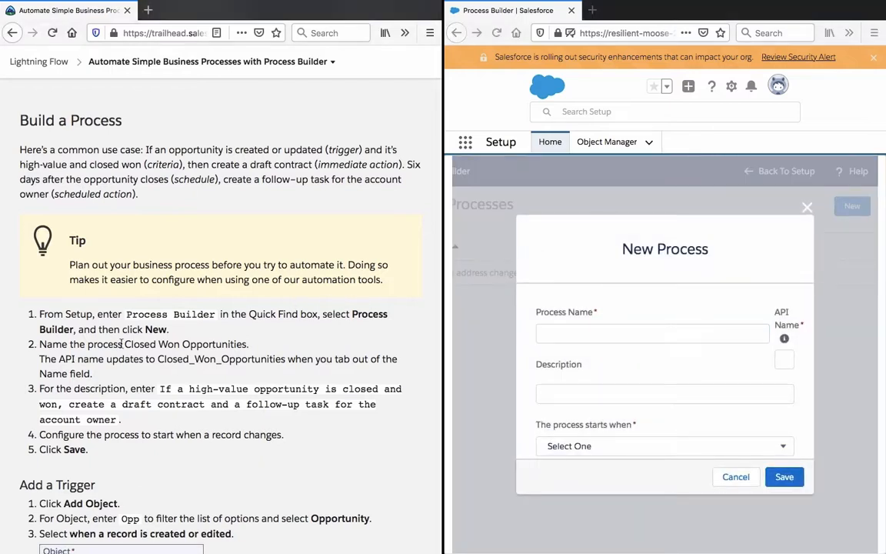
drag(124, 344, 246, 344)
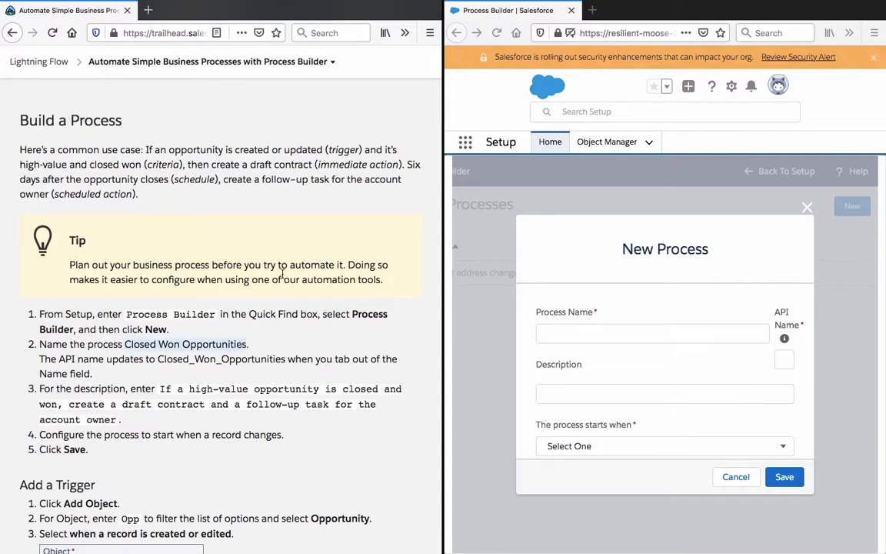
click(643, 331)
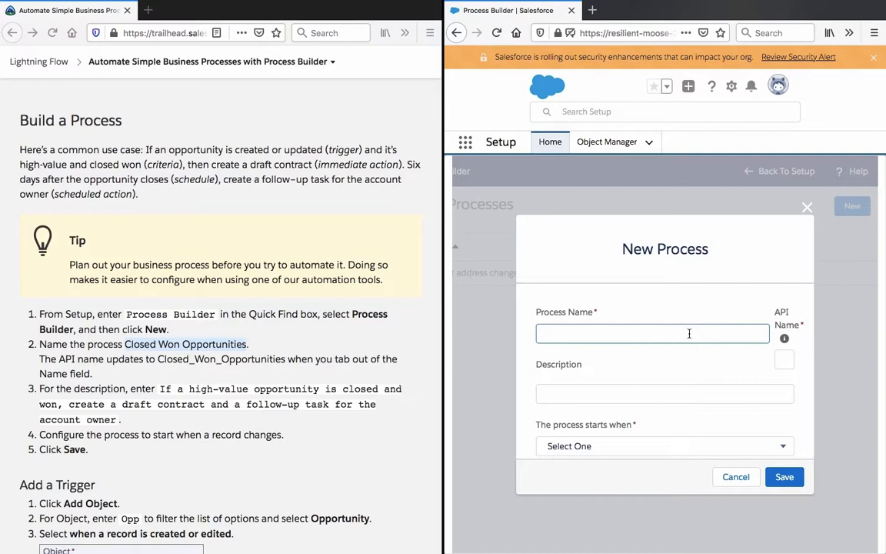
key(ctrl+v)
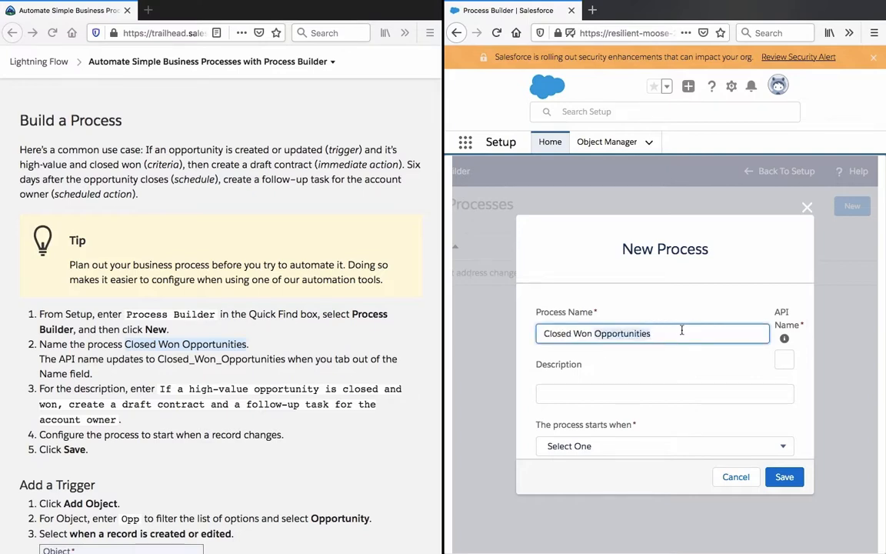
Step: Fill in the process description with the high-value opportunity text copied from step 3 of the Build a Process instructions
click(299, 367)
triple_click(127, 355)
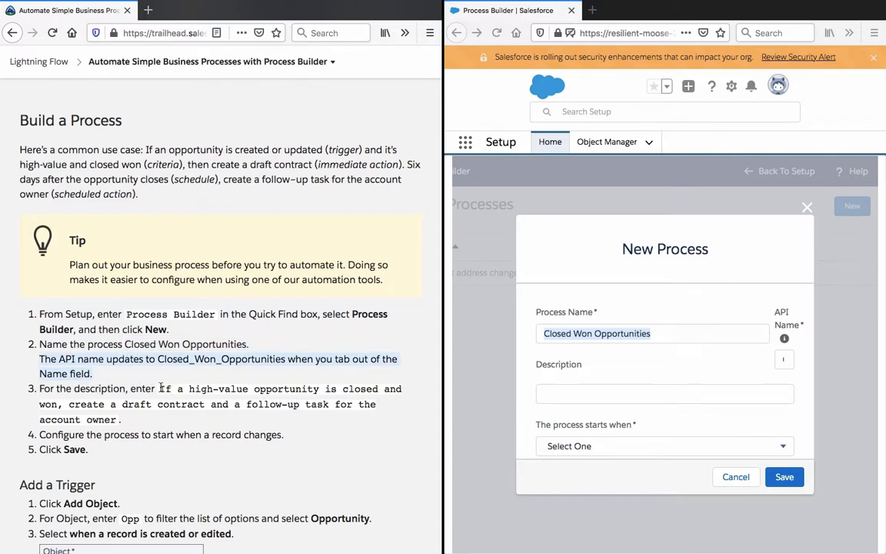
drag(160, 389, 154, 422)
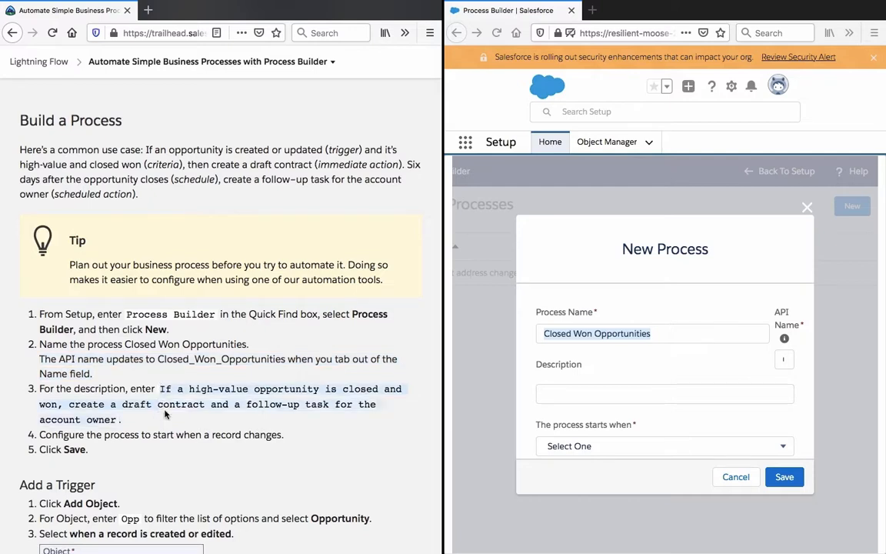
right_click(165, 406)
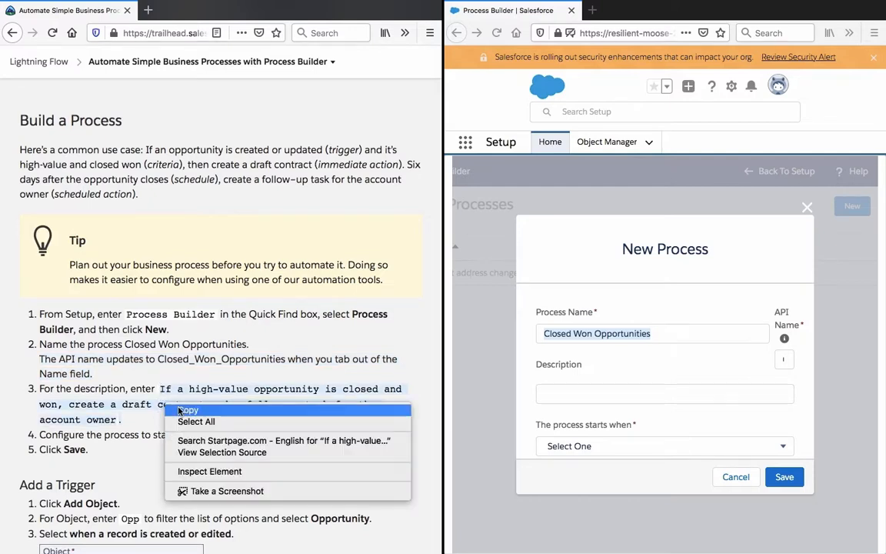
click(180, 410)
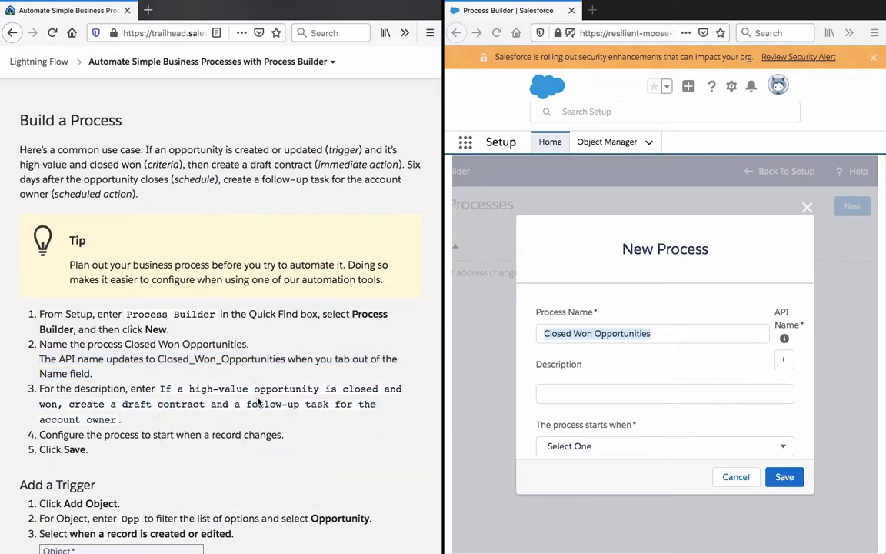
click(593, 386)
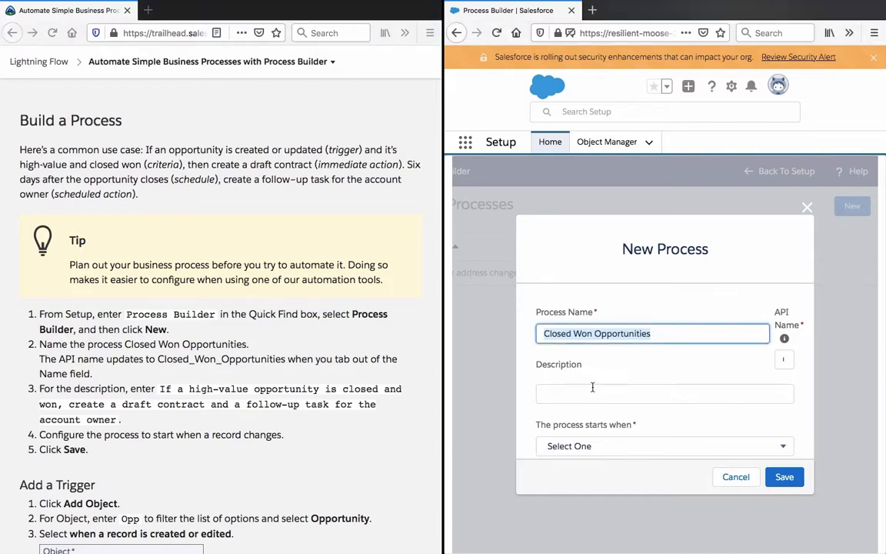
click(592, 388)
key(ctrl+v)
triple_click(593, 390)
click(593, 362)
scroll(593, 362, down, 1)
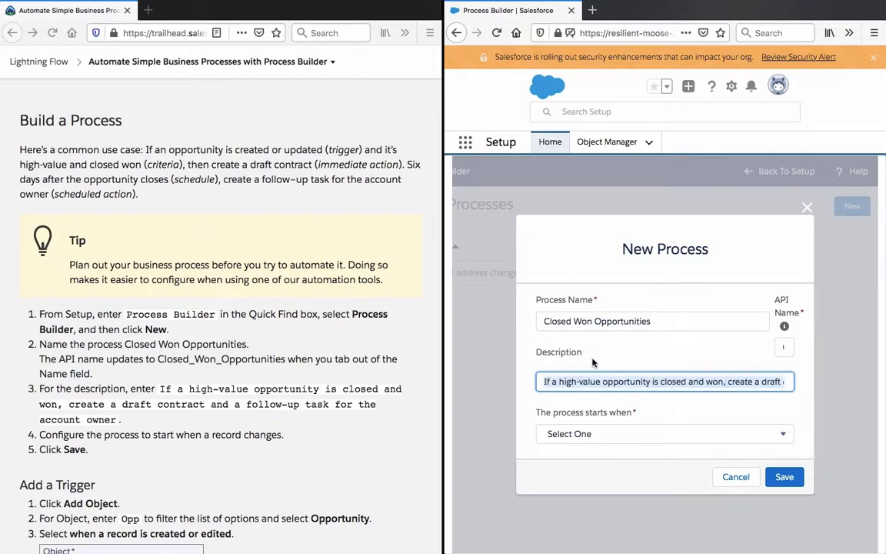
click(596, 383)
Step: Set the process to start when "A record changes" and save the new process
click(596, 431)
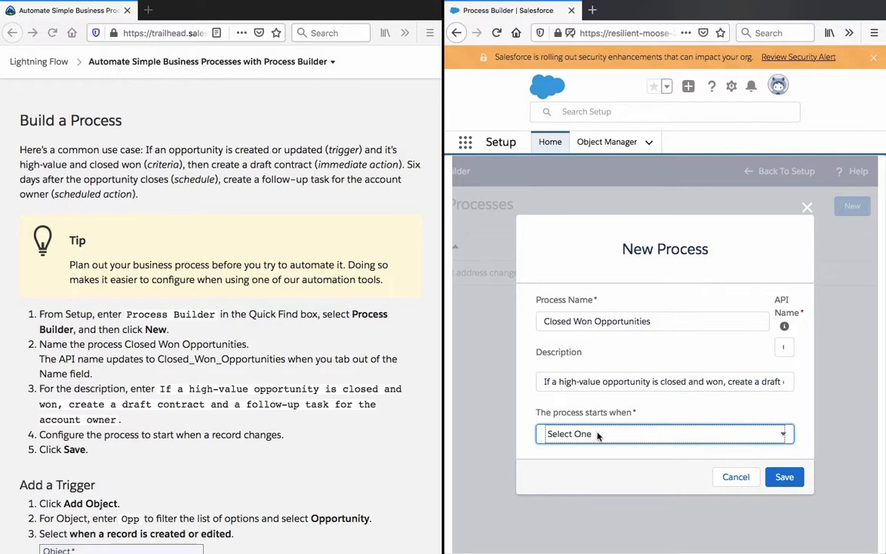
click(597, 430)
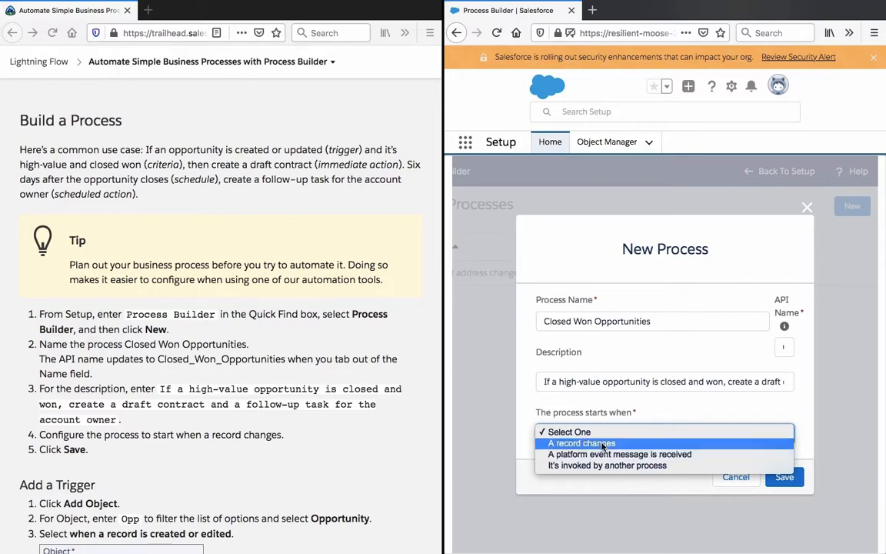
click(599, 444)
click(785, 476)
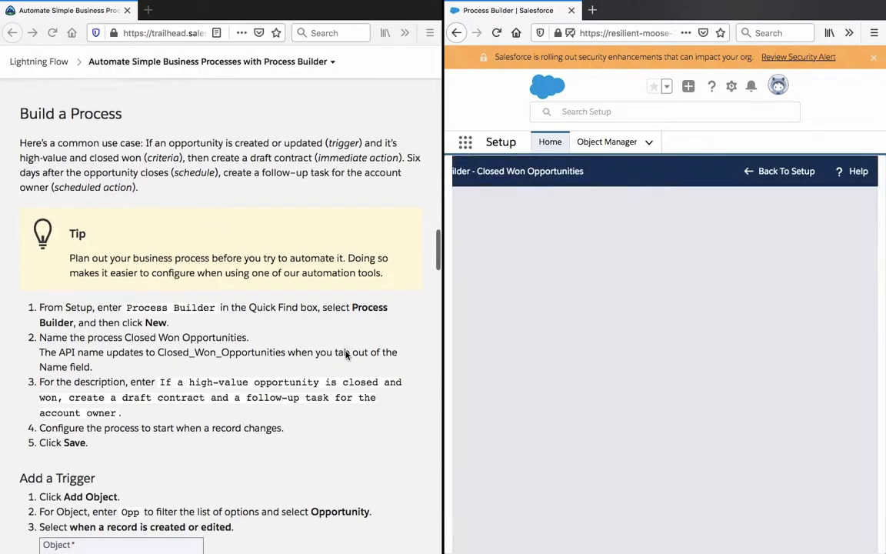
Step: Add Opportunity as the process's object and have the process start when a record is created or edited
scroll(346, 339, down, 5)
scroll(347, 355, down, 3)
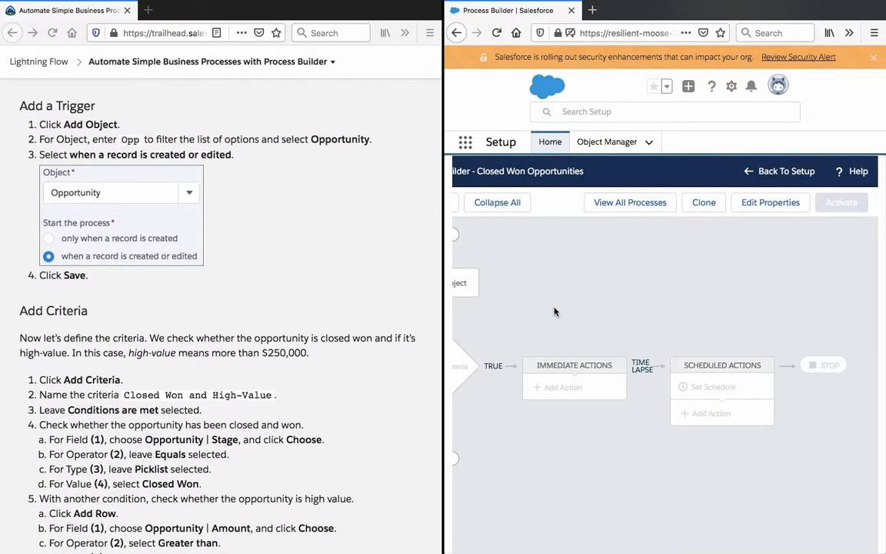
scroll(498, 275, left, 2)
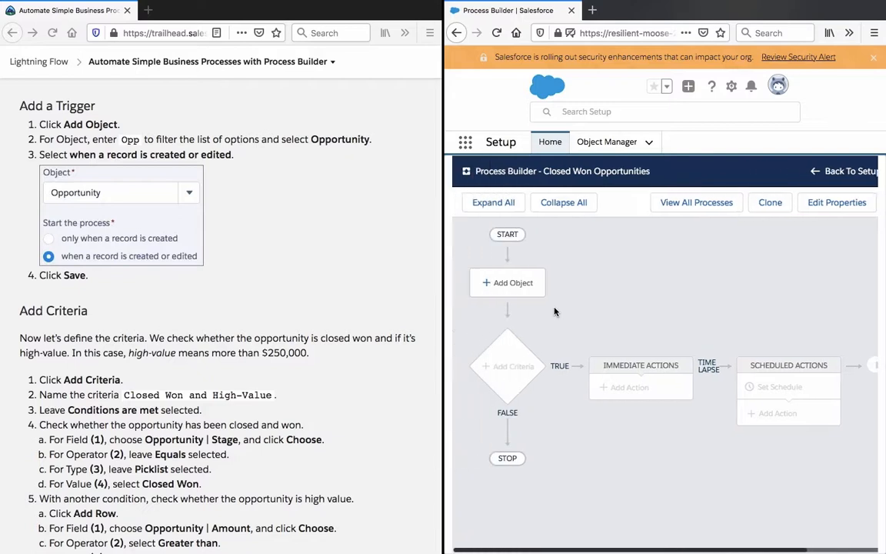
click(503, 284)
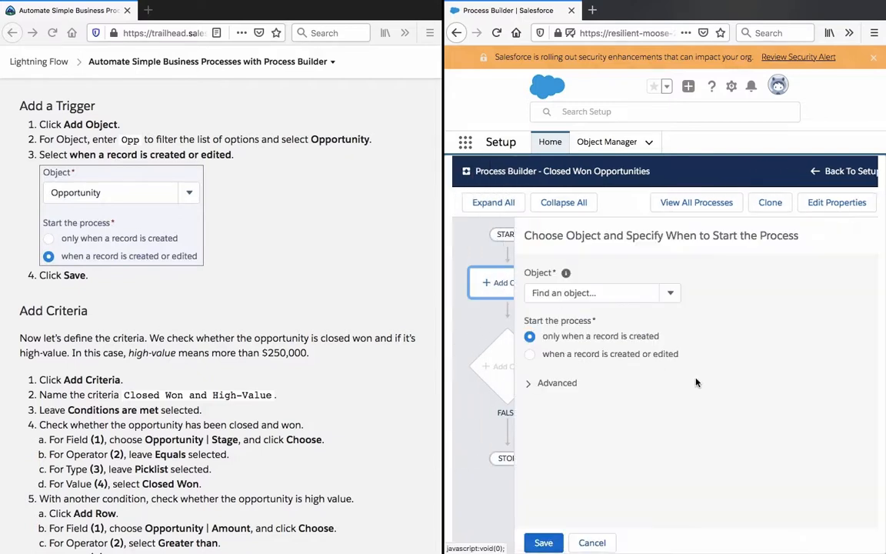
click(585, 291)
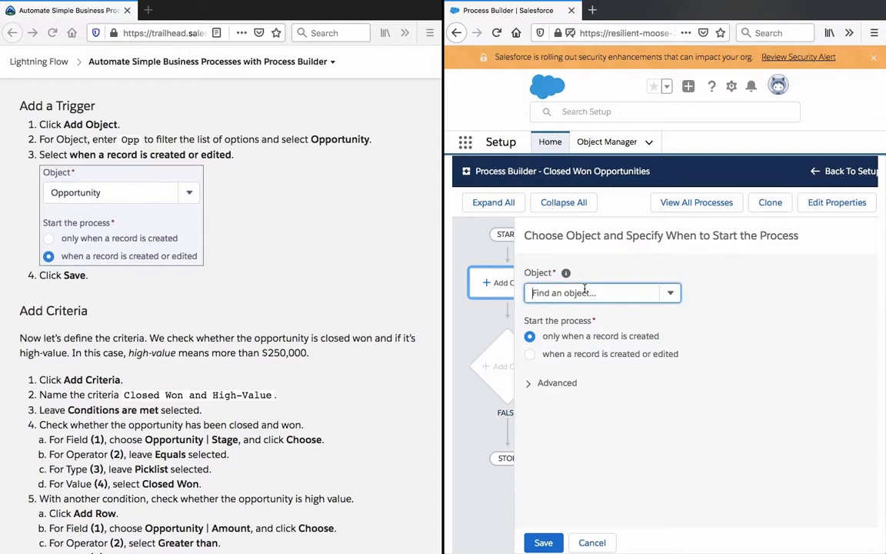
text(opp)
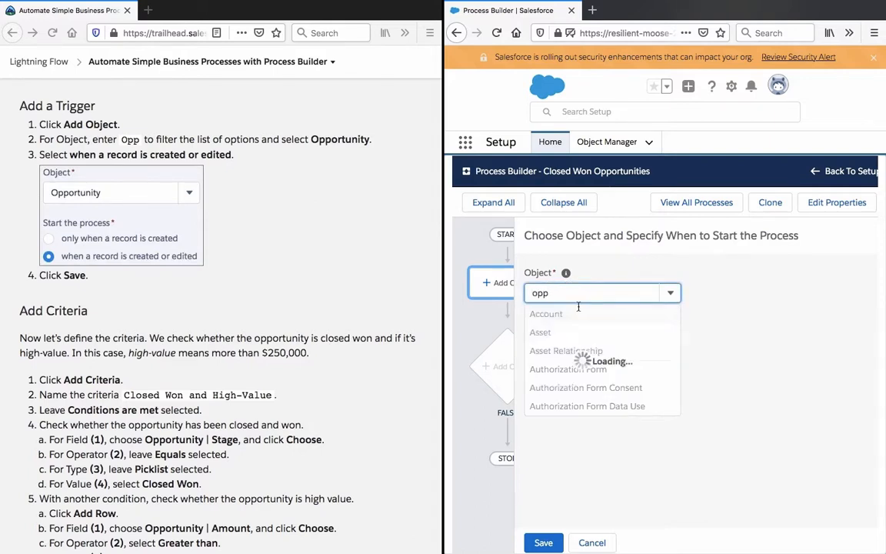
click(574, 315)
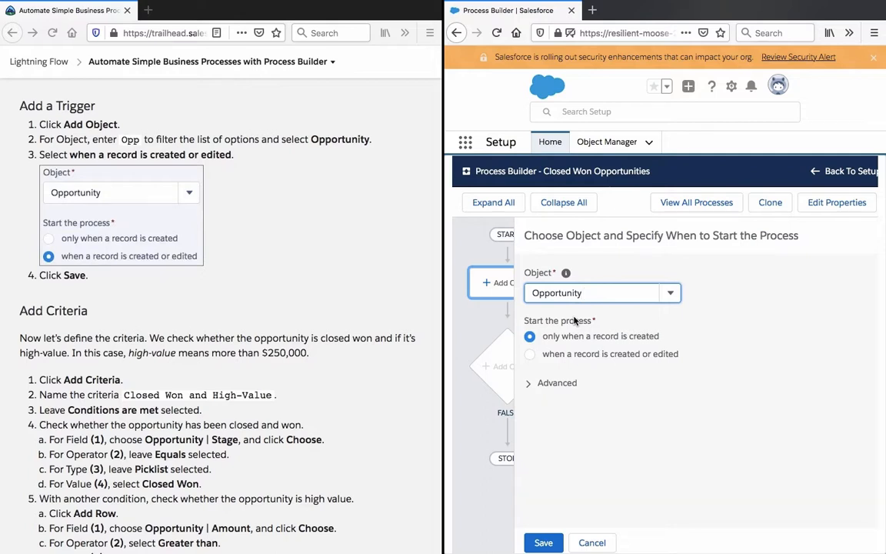
click(531, 355)
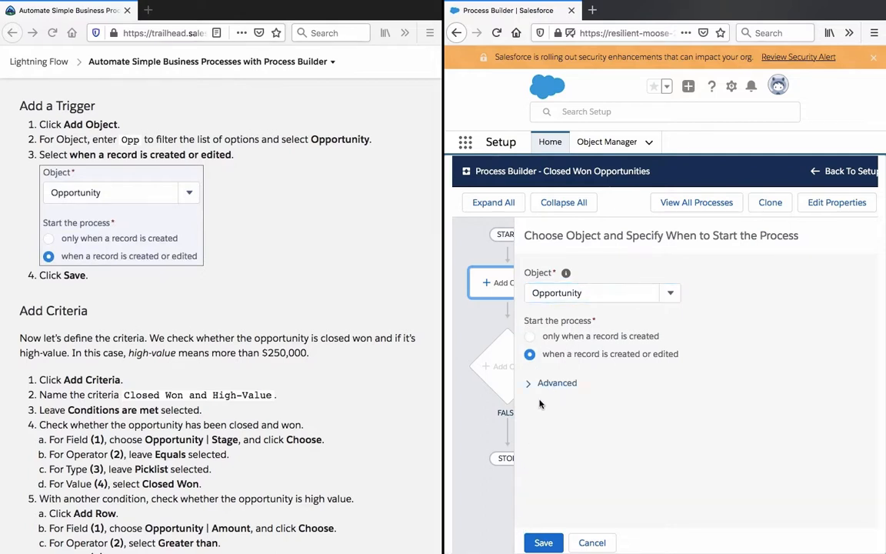
Step: Check the trigger's advanced recursion option without enabling it, and save the trigger
click(559, 385)
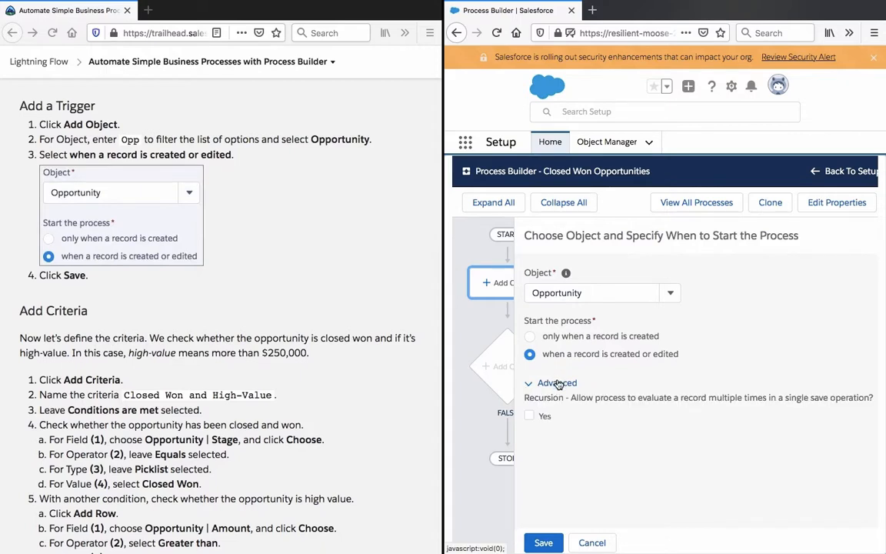
click(559, 384)
click(559, 384)
click(559, 384)
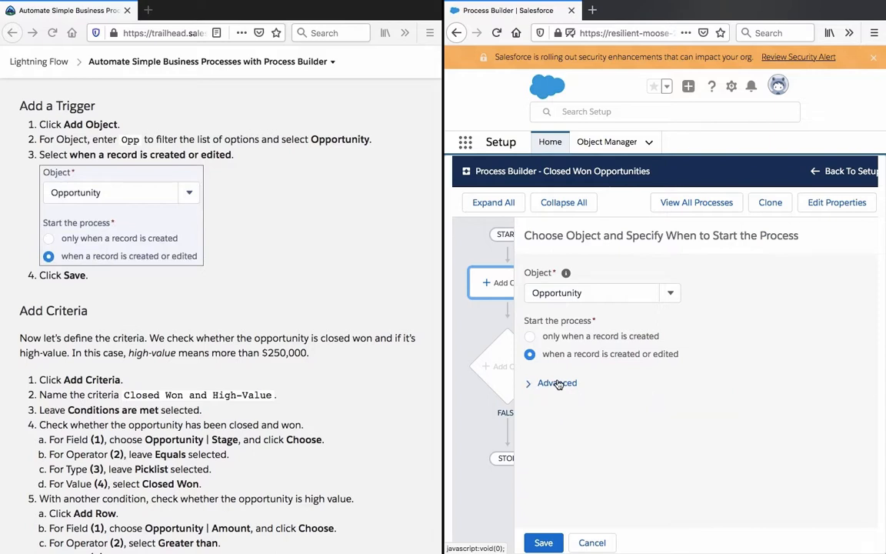
click(543, 543)
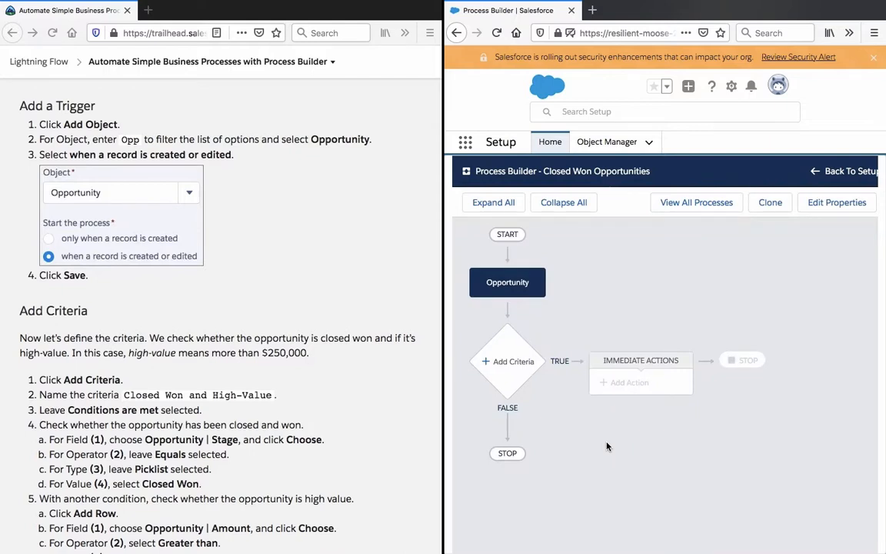
Step: Start adding criteria to the process and copy the criteria name "Closed Won and High-Value" from the instructions
click(495, 361)
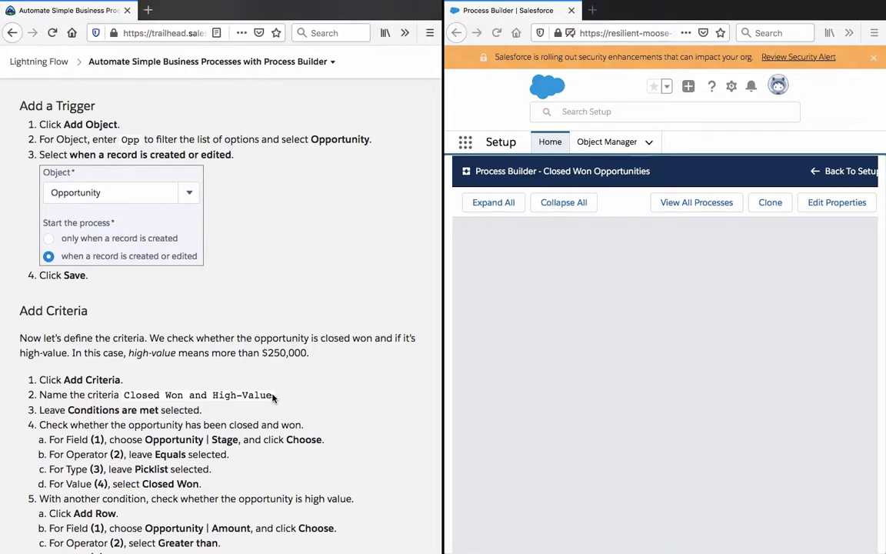
drag(273, 397, 124, 394)
right_click(124, 393)
click(142, 398)
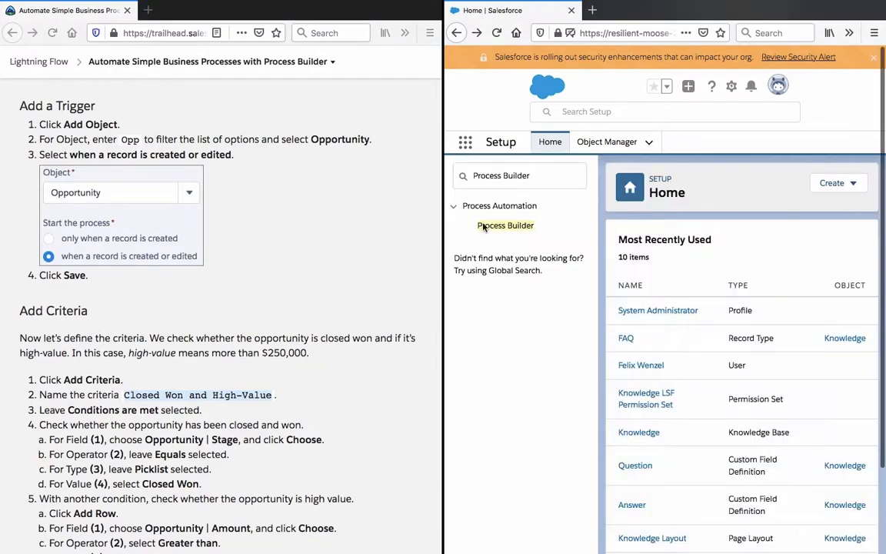
Step: Reopen the Closed Won Opportunities process from the process list and open its criteria definition, widening the Salesforce window
click(477, 34)
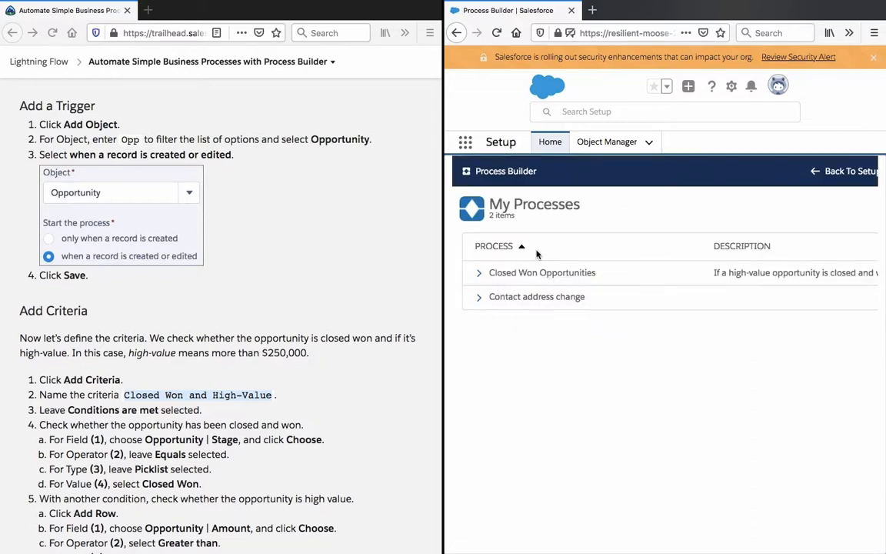
click(503, 275)
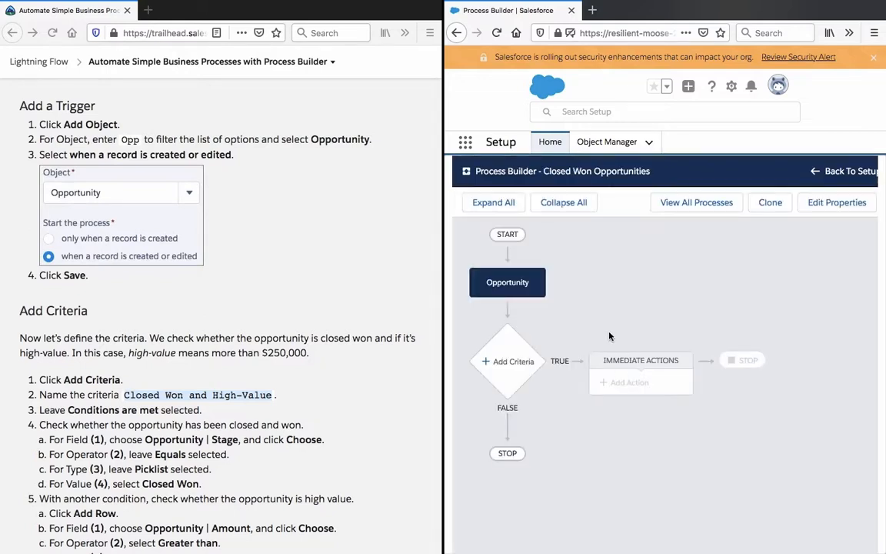
click(508, 361)
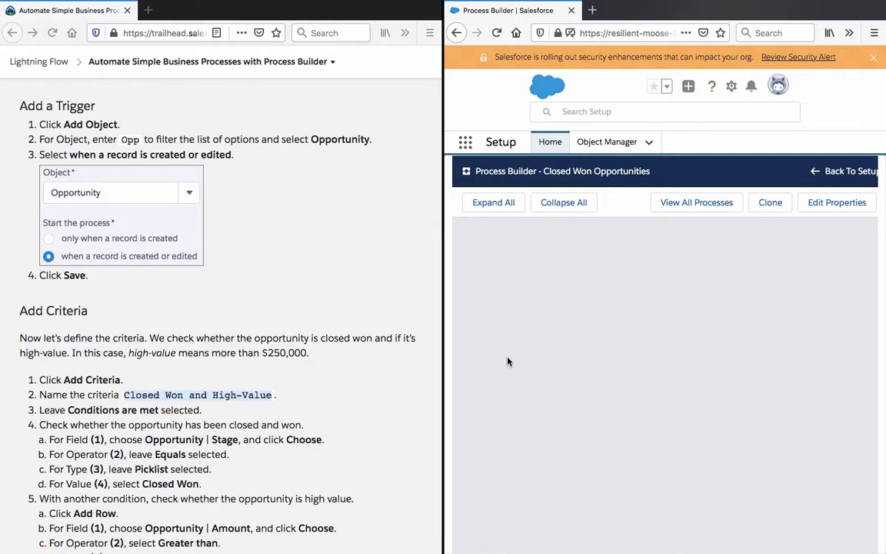
drag(444, 345, 327, 344)
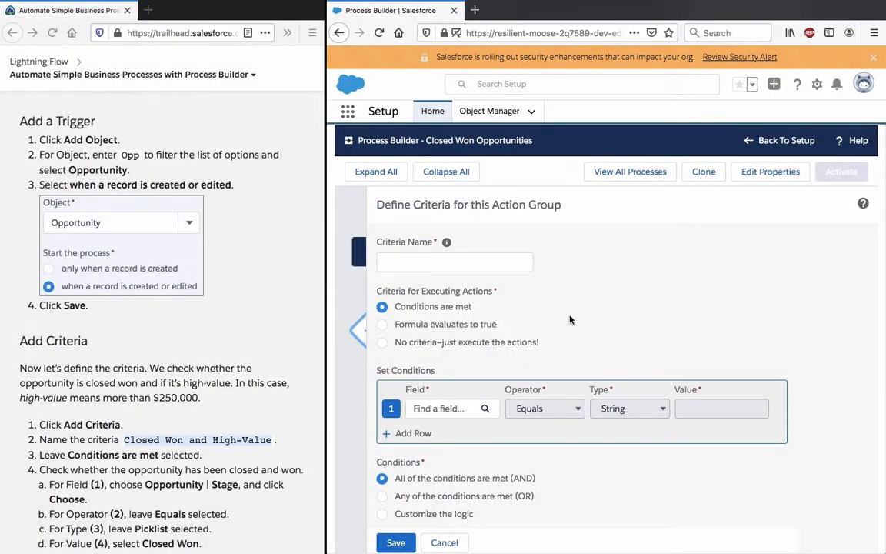
Step: Name the criteria "Closed Won and High-Value" using the copied text
click(498, 261)
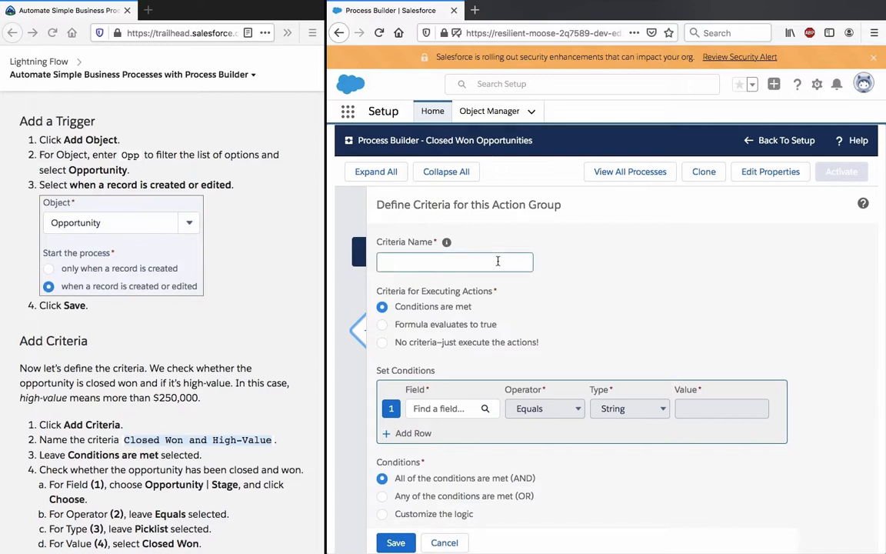
key(super+v)
drag(498, 260, 385, 262)
click(650, 299)
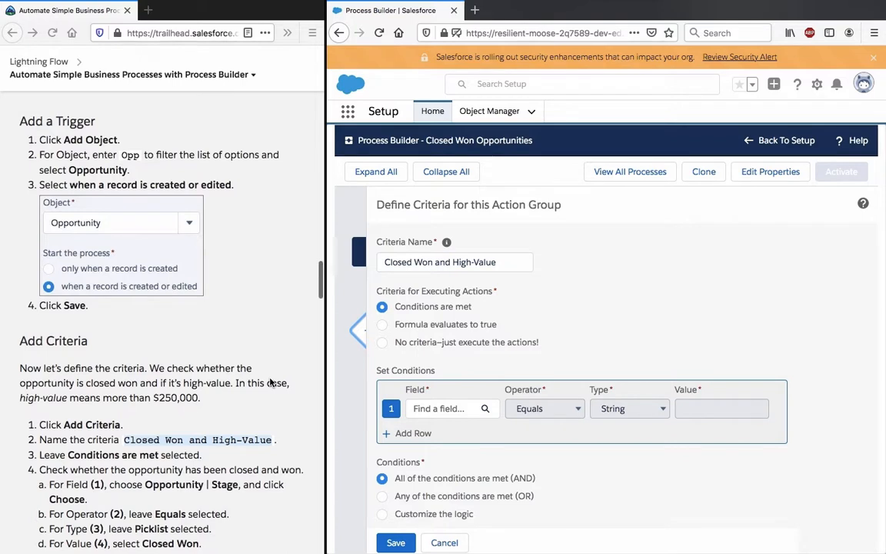
Step: Choose the Opportunity Stage field for the first condition, following the Add Criteria instructions
scroll(271, 382, down, 5)
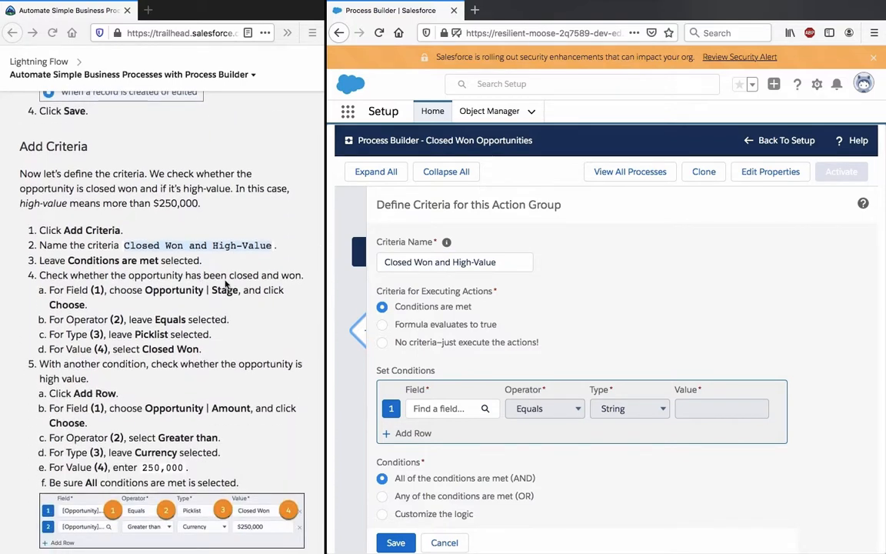
click(203, 256)
triple_click(198, 275)
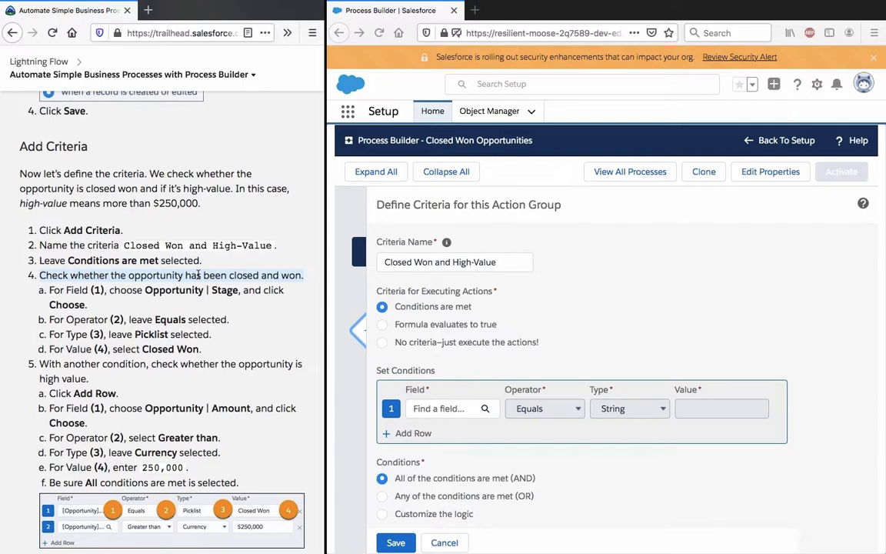
triple_click(166, 290)
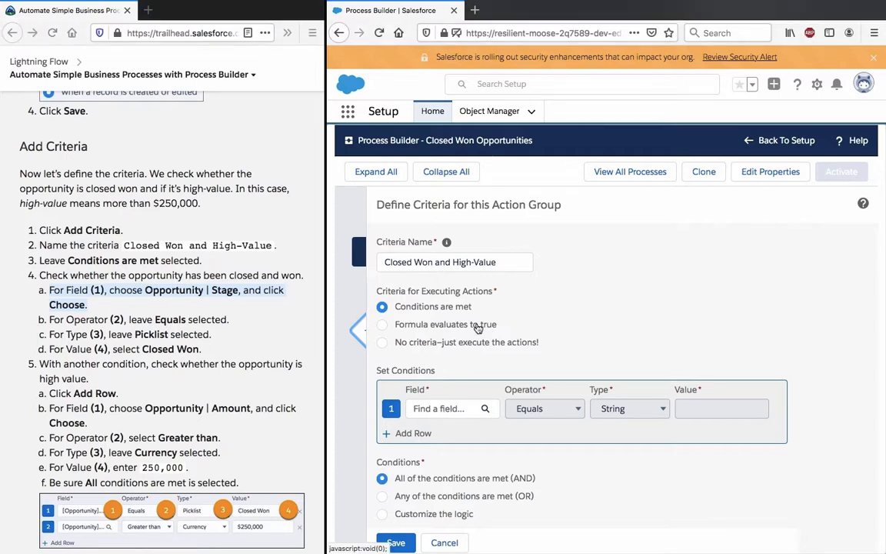
click(442, 410)
text(choose)
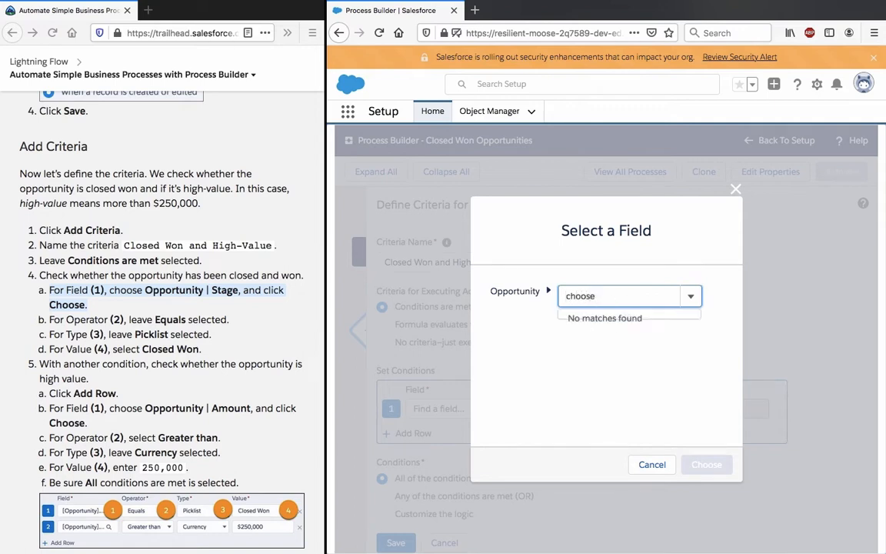
double_click(601, 290)
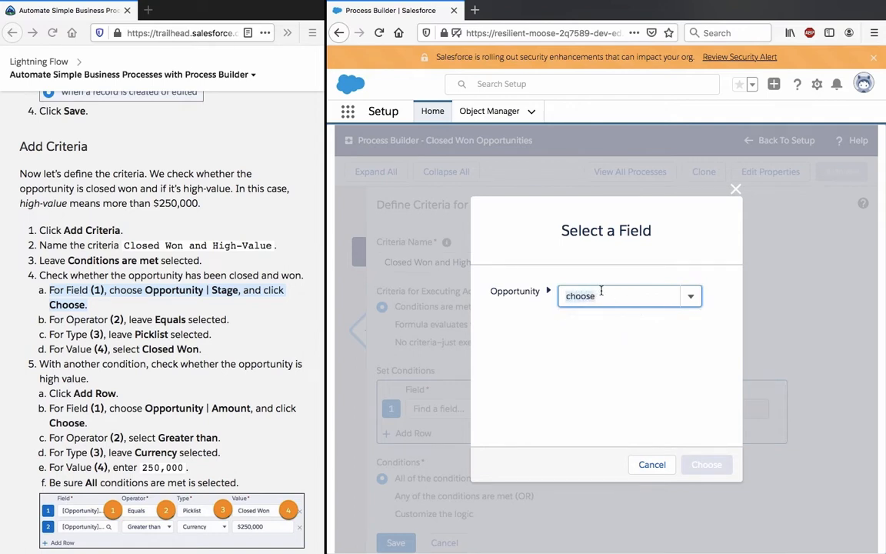
key(BackSpace)
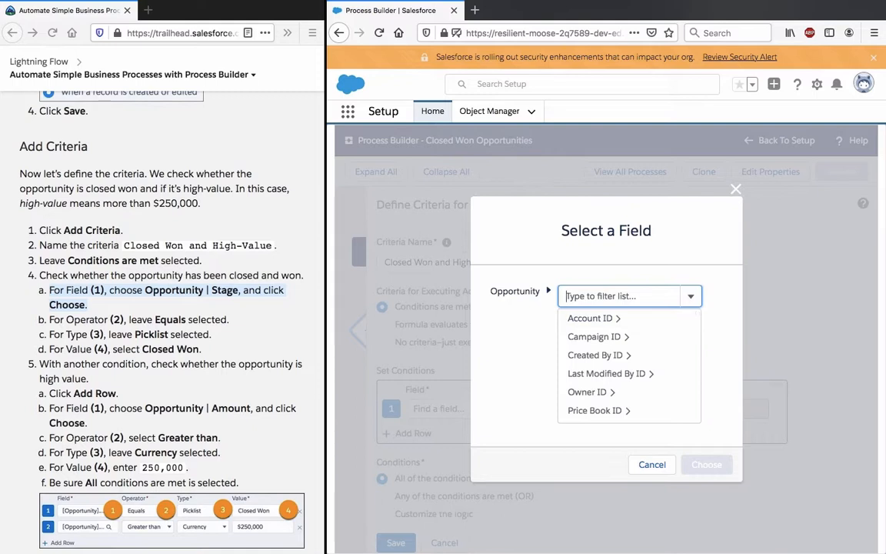
text(stage)
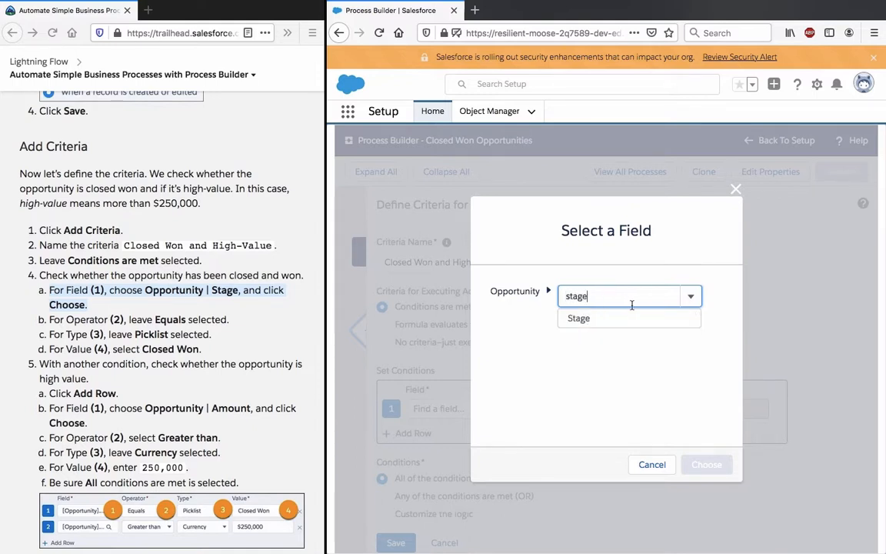
click(623, 318)
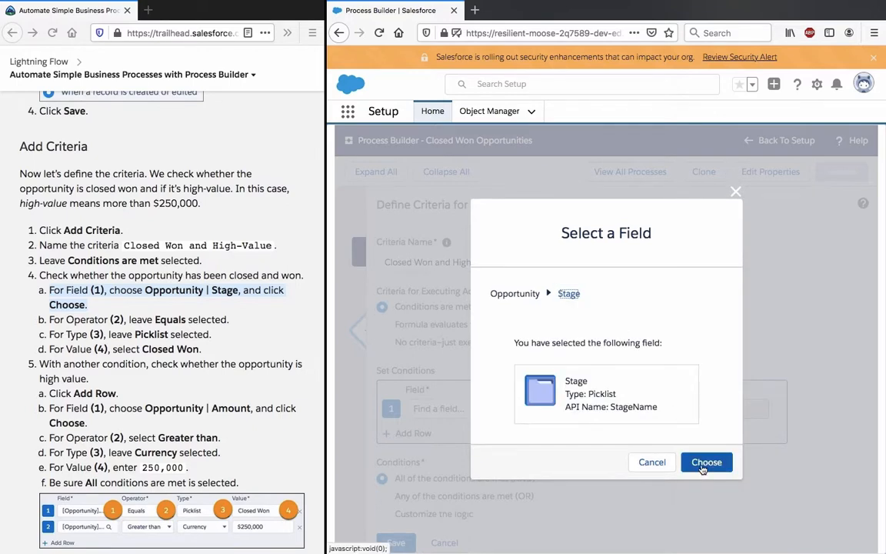
click(702, 465)
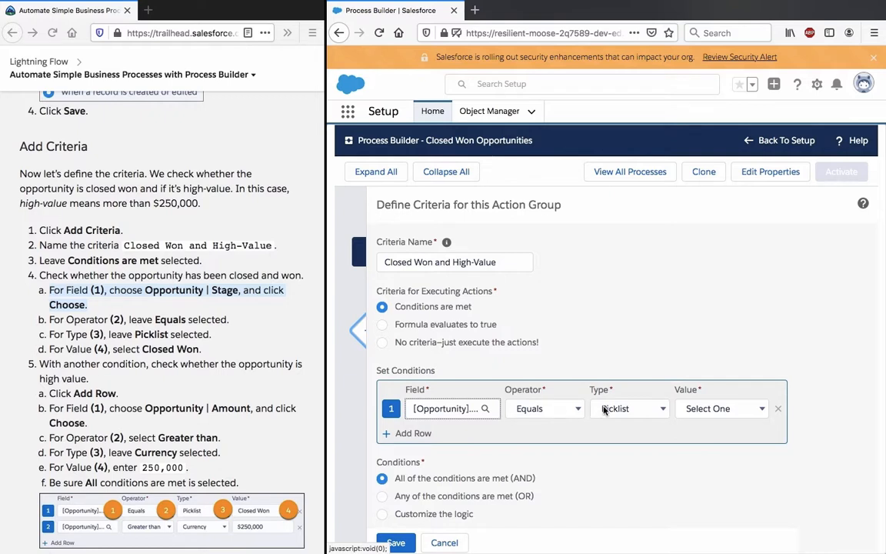
Step: Set the first condition's value to Closed Won, keeping the Equals operator and Picklist type
click(734, 413)
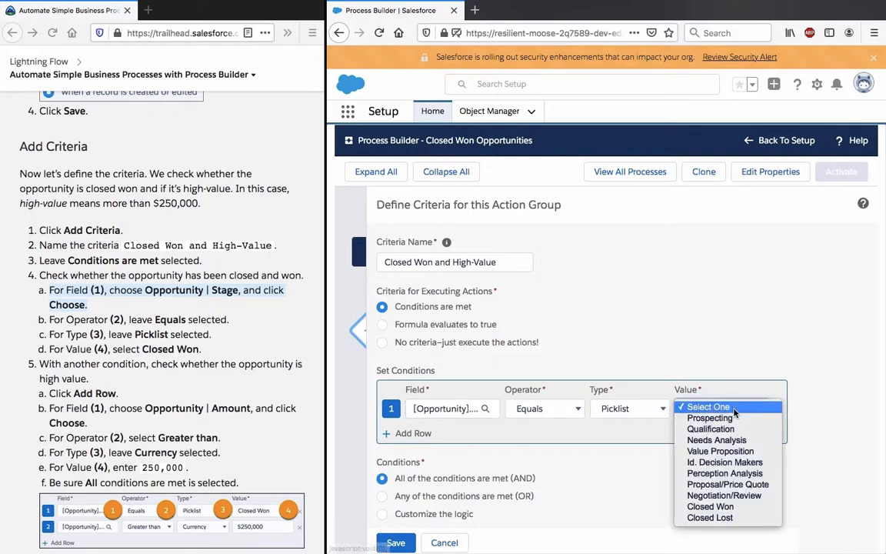
click(731, 506)
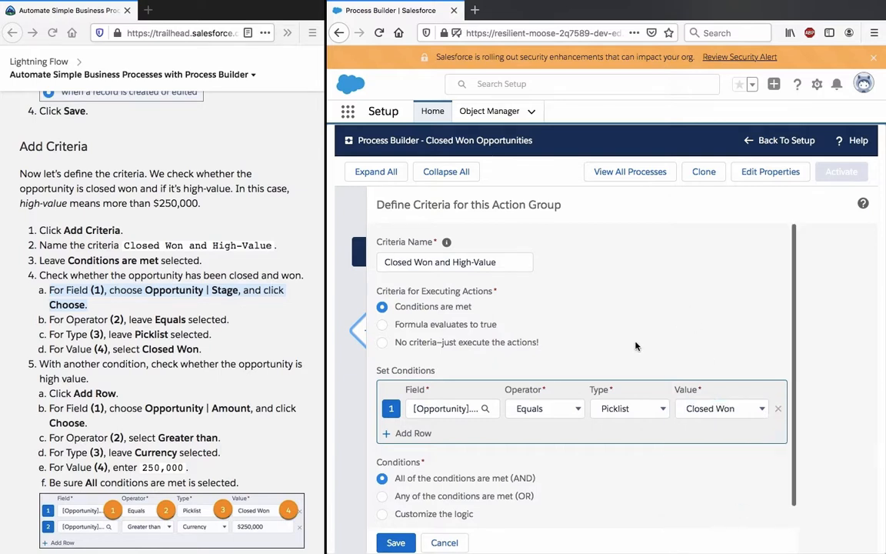
scroll(635, 346, down, 1)
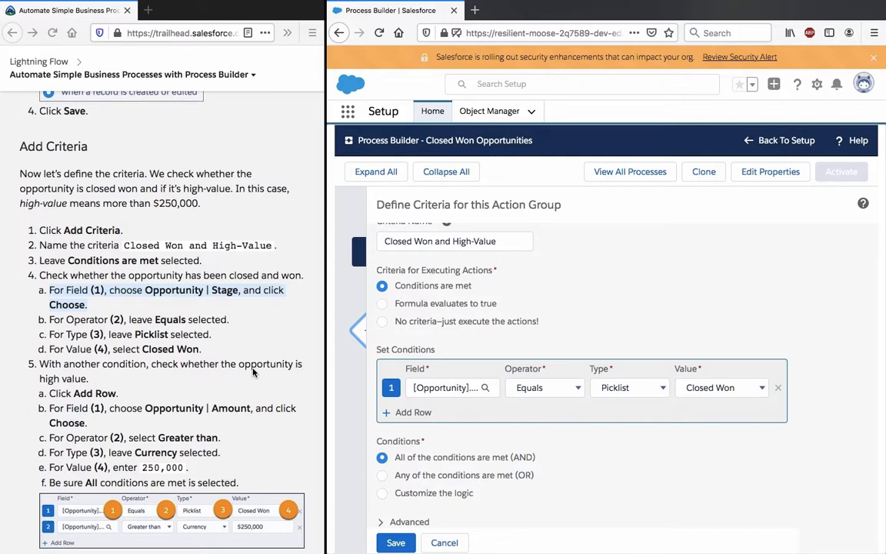
Step: Add a second condition row and choose the Opportunity Amount field for it
scroll(253, 373, down, 3)
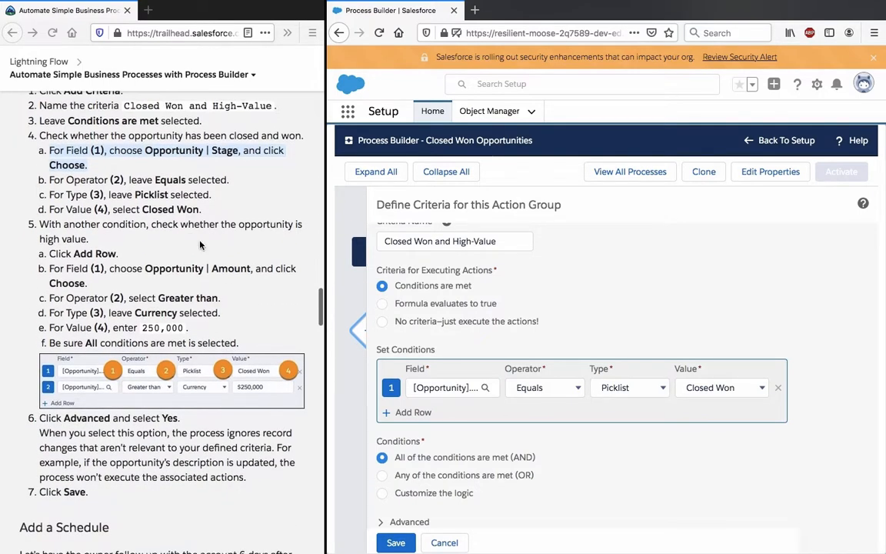
triple_click(197, 225)
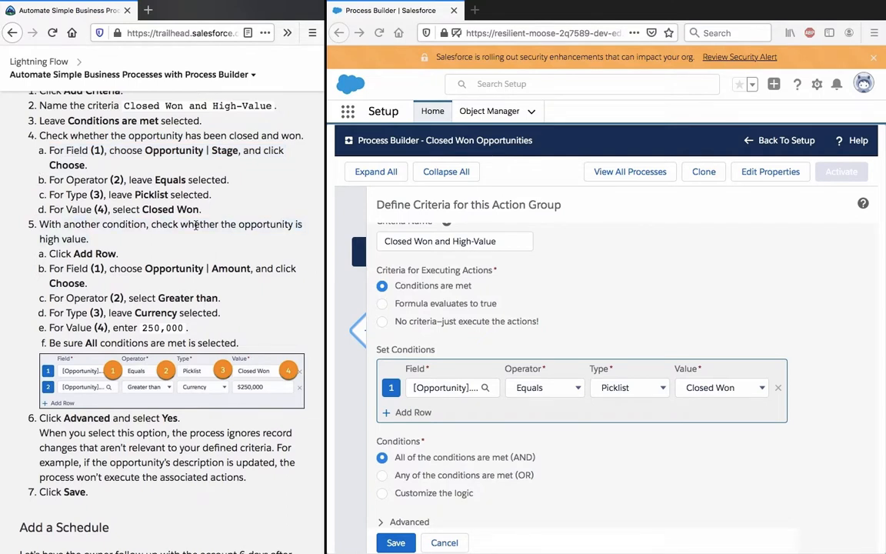
triple_click(179, 269)
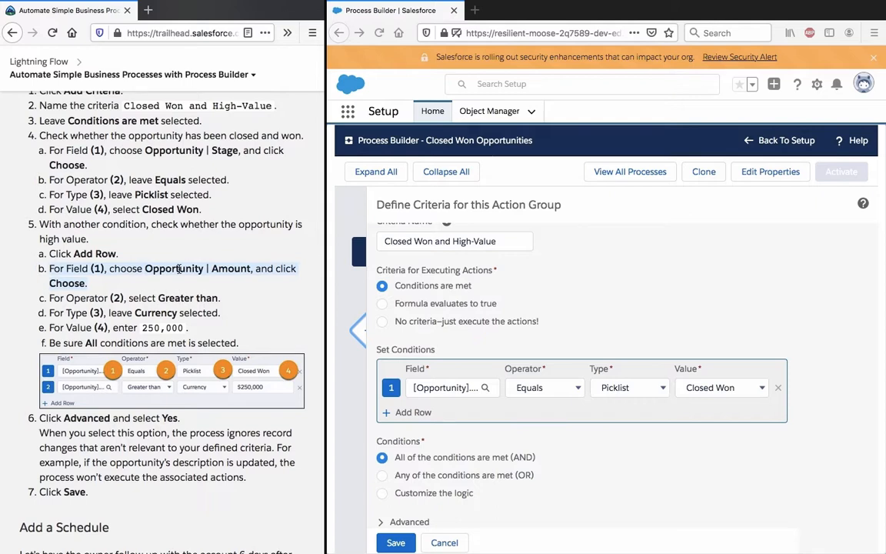
click(525, 418)
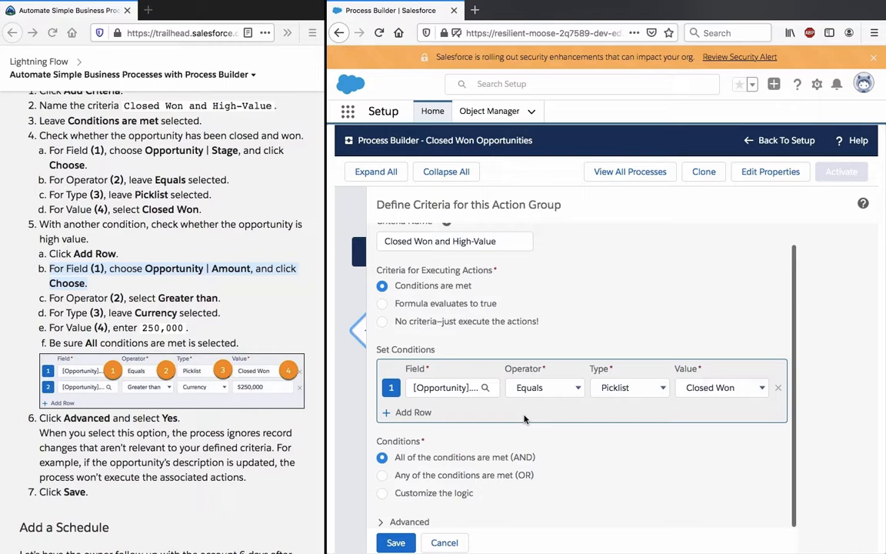
click(419, 412)
click(451, 415)
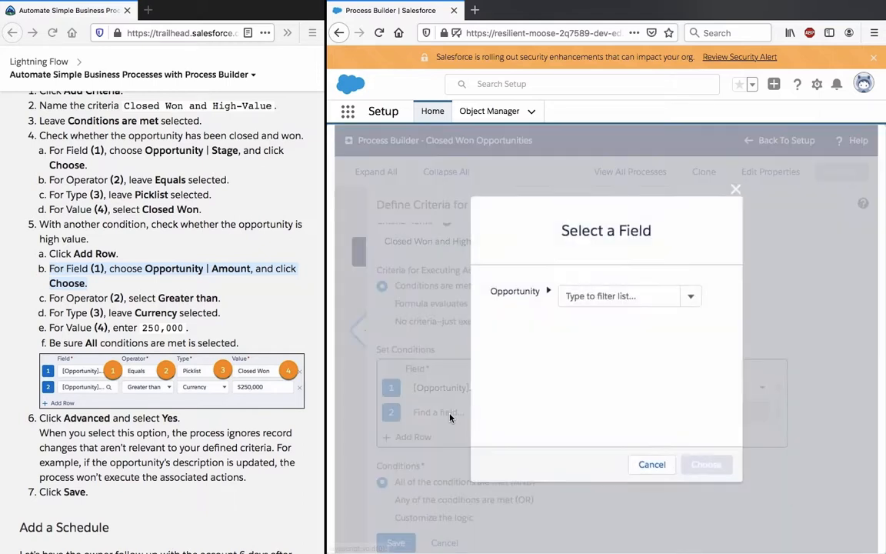
text(a)
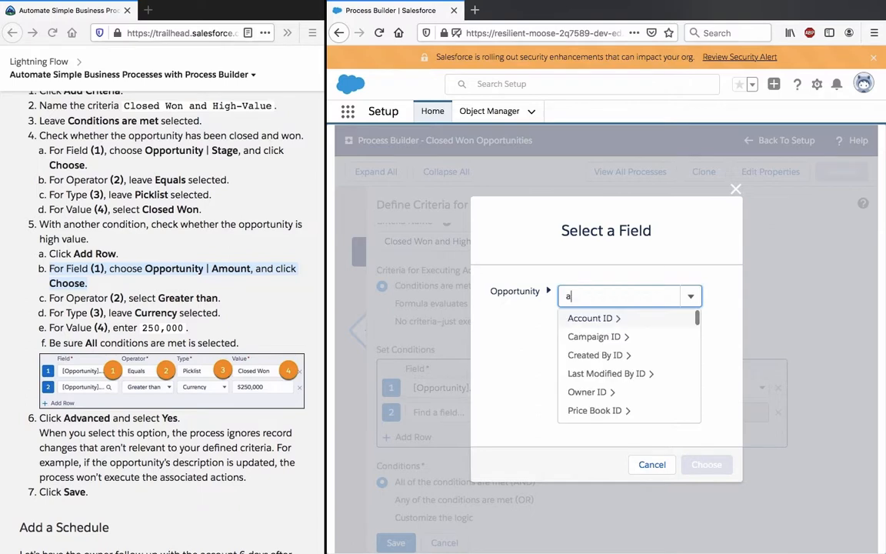
text(moun)
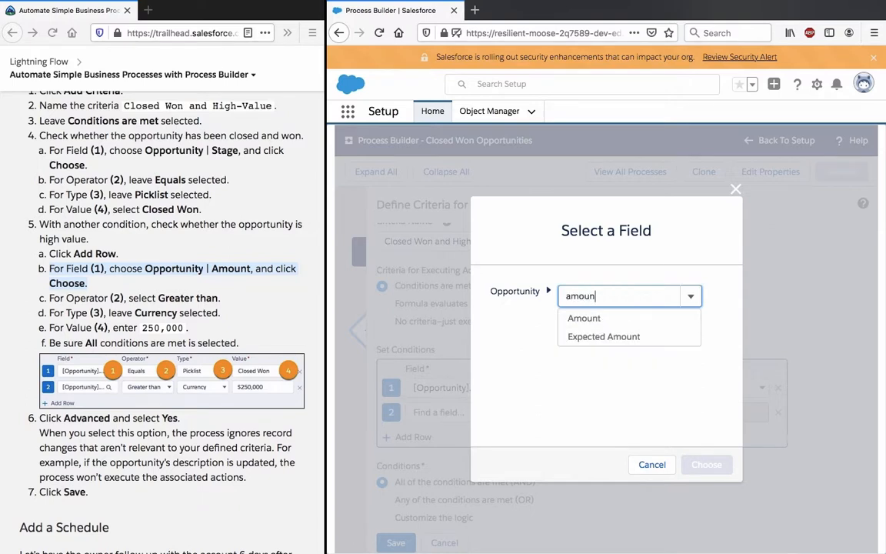
click(607, 318)
click(721, 465)
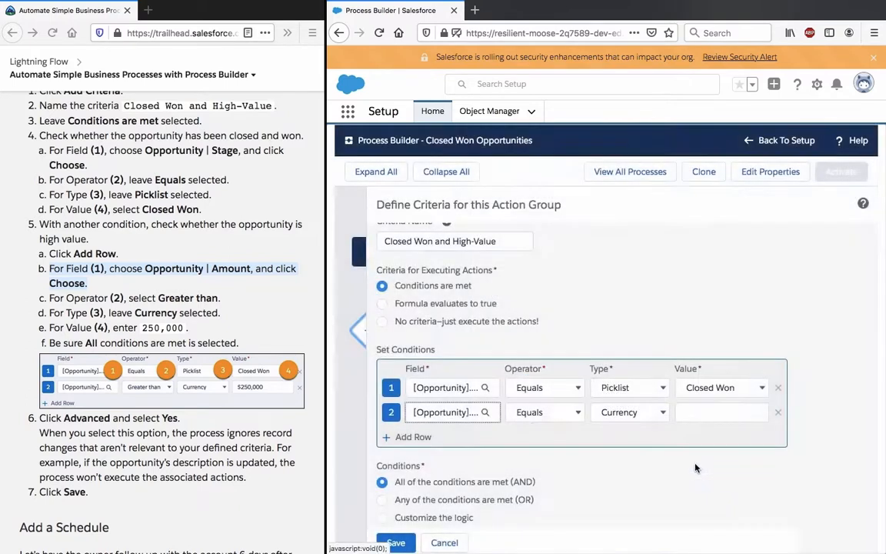
Step: Set the second condition's operator to Greater than and its value to 250000, keeping the Currency type
click(552, 413)
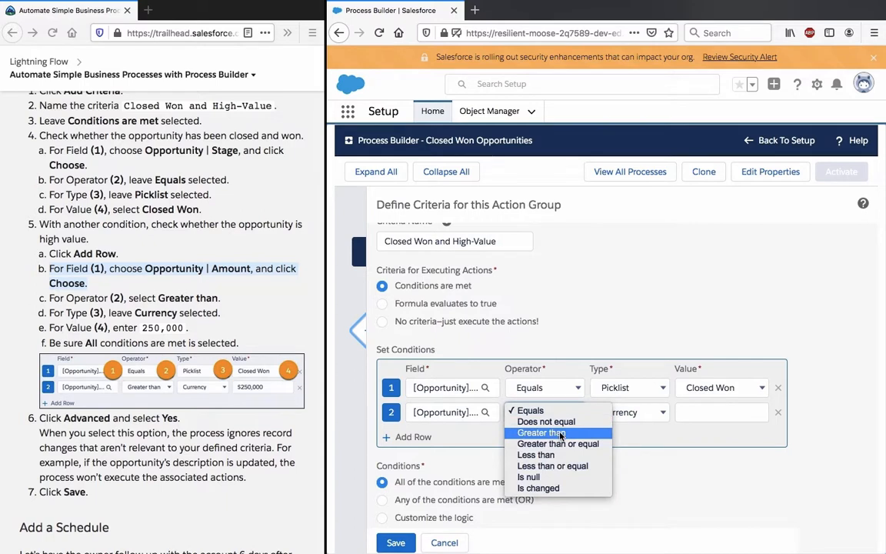
click(560, 433)
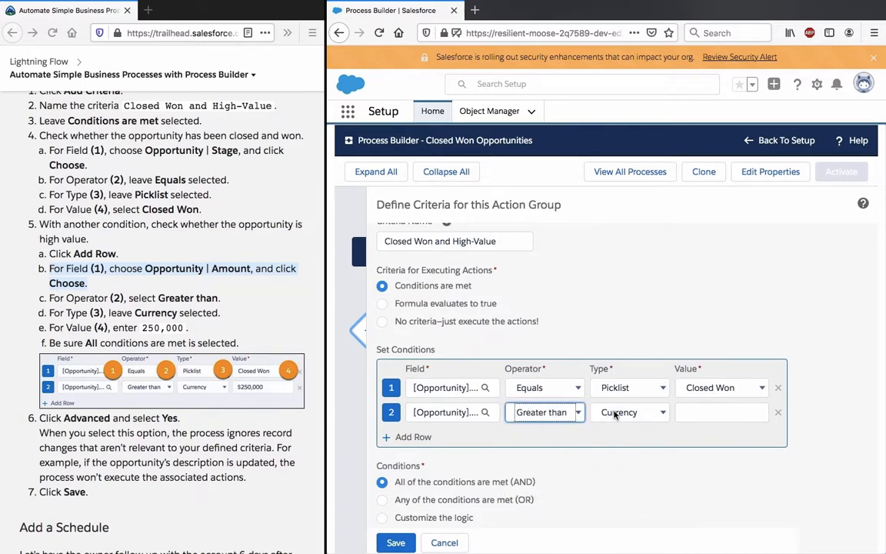
click(615, 415)
click(618, 412)
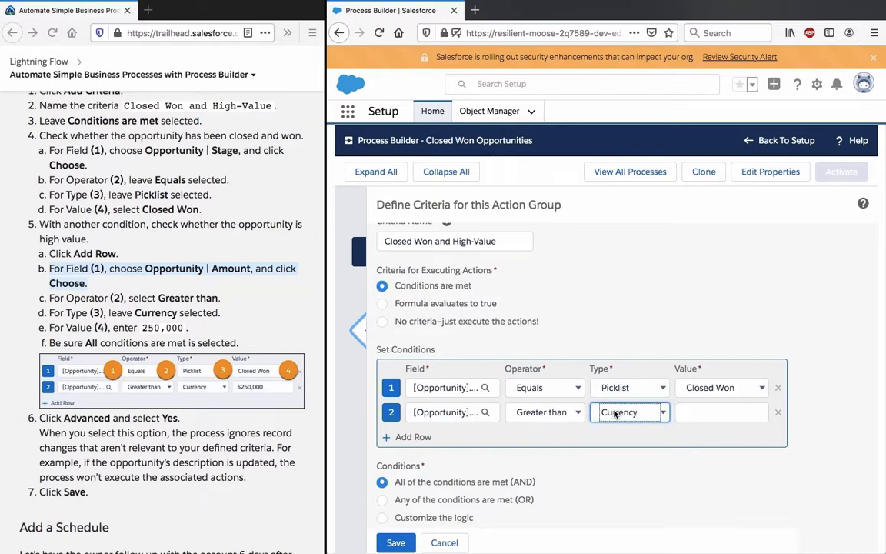
click(708, 406)
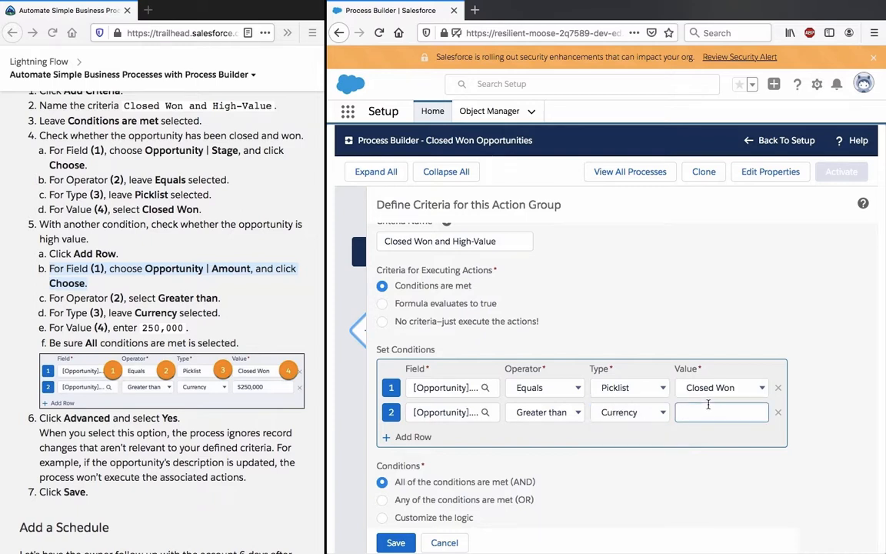
text(250000)
click(699, 462)
Step: Enable the advanced option to execute actions only when specified changes are made to the record, and save the criteria
scroll(428, 466, down, 1)
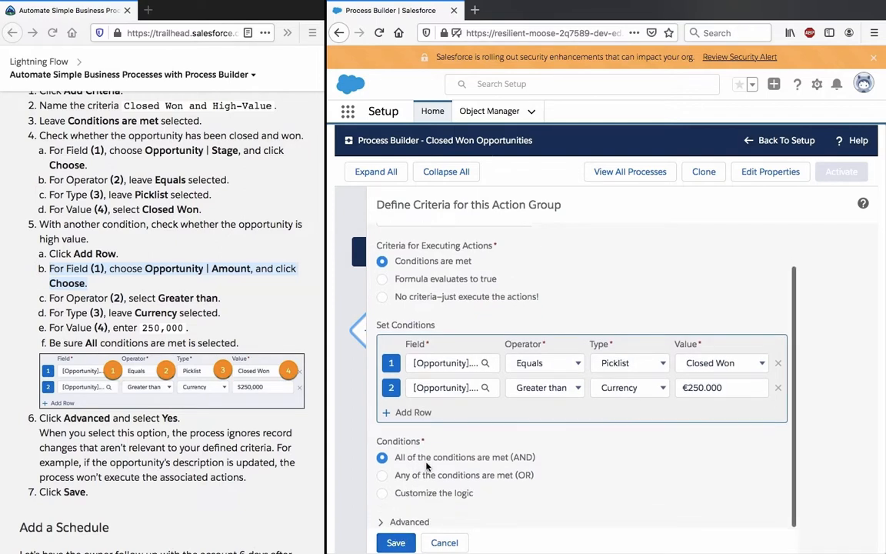
click(411, 523)
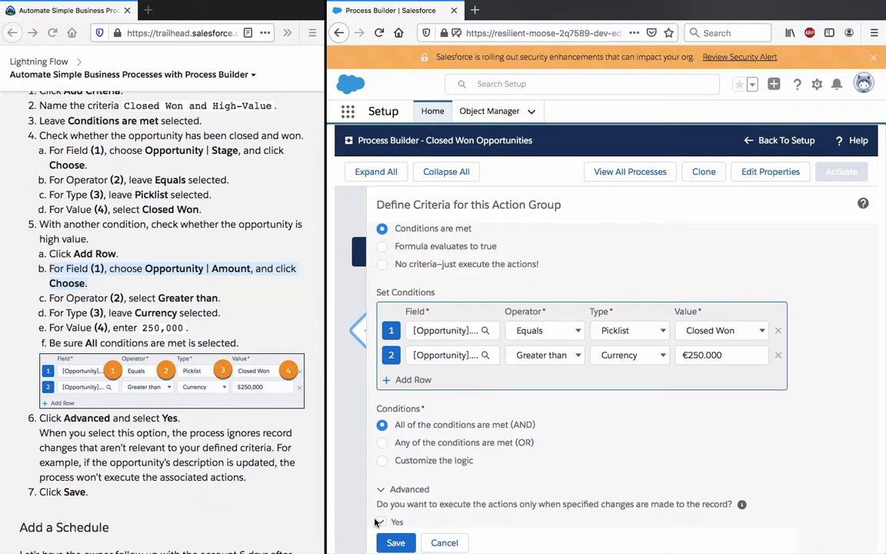
triple_click(254, 454)
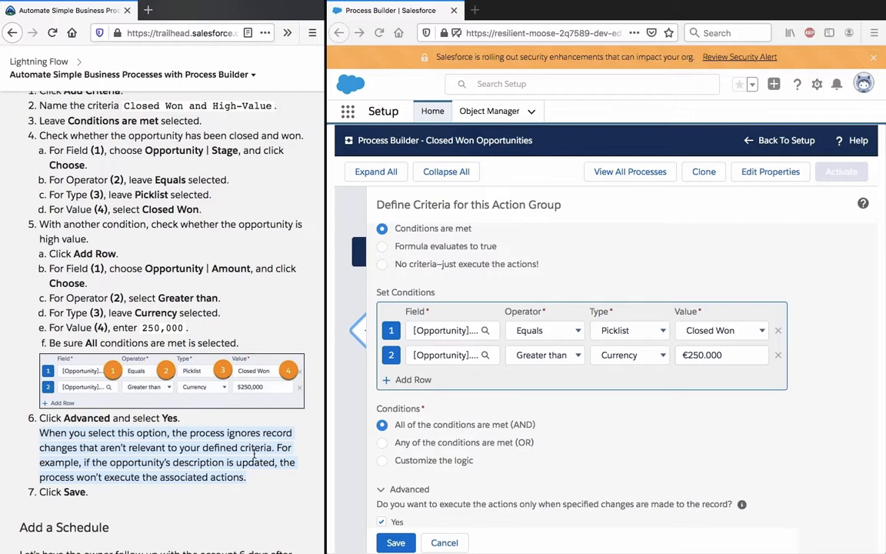
click(394, 543)
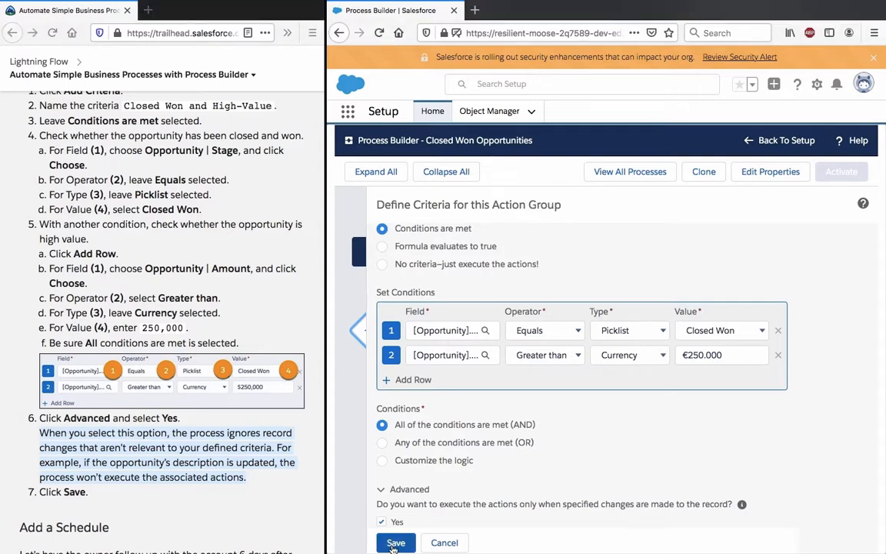
click(395, 543)
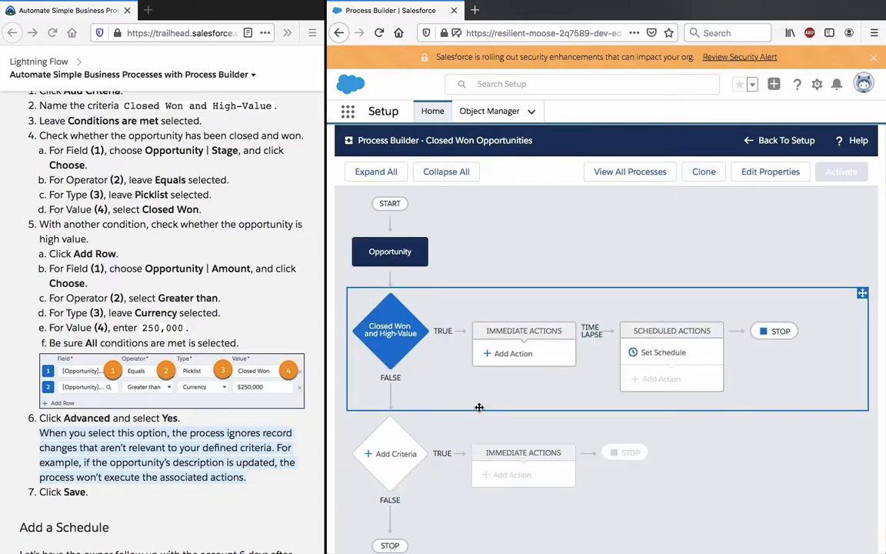
Step: Set the schedule for the Closed Won and High-Value criteria to 6 days after CloseDate, and save it
click(256, 403)
scroll(256, 403, down, 5)
scroll(201, 353, down, 5)
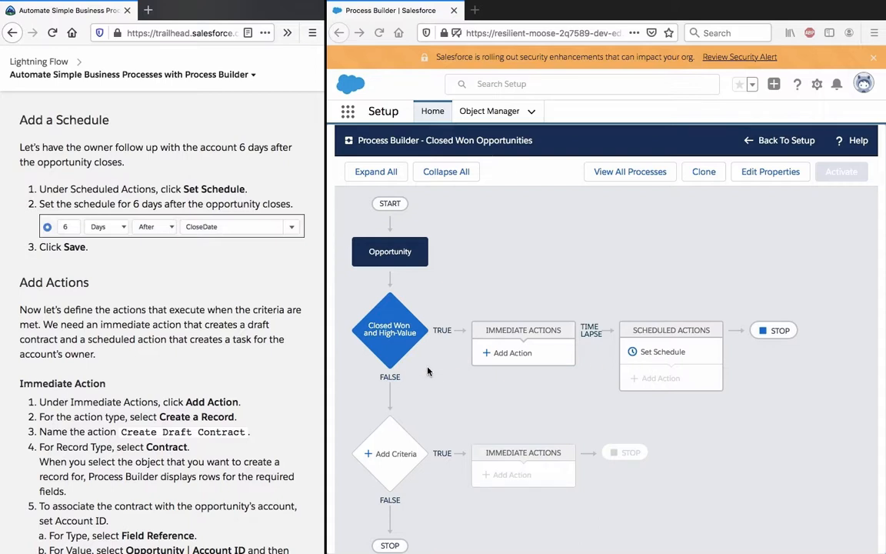
click(502, 353)
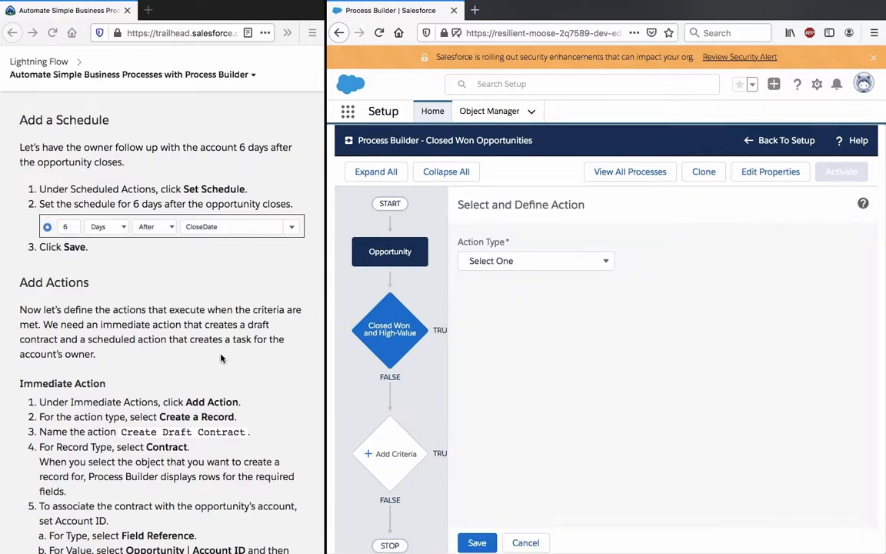
click(523, 543)
click(653, 355)
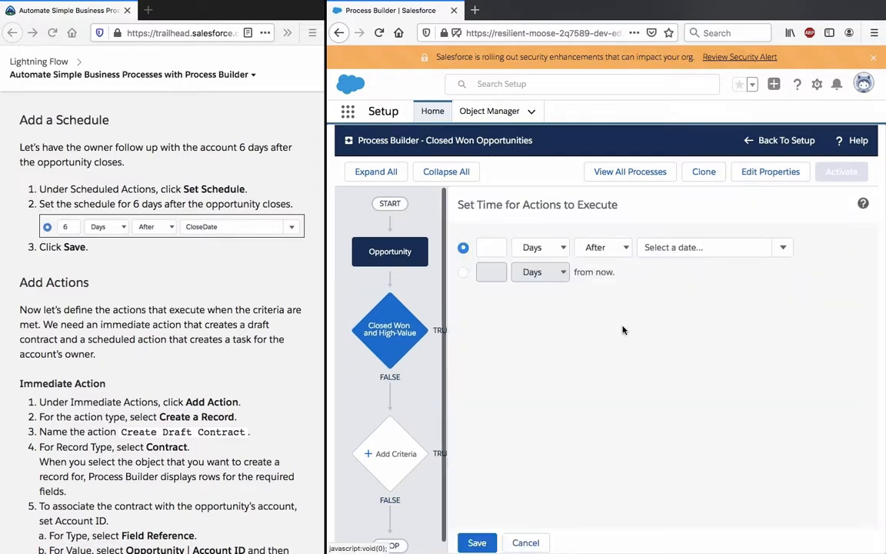
click(503, 245)
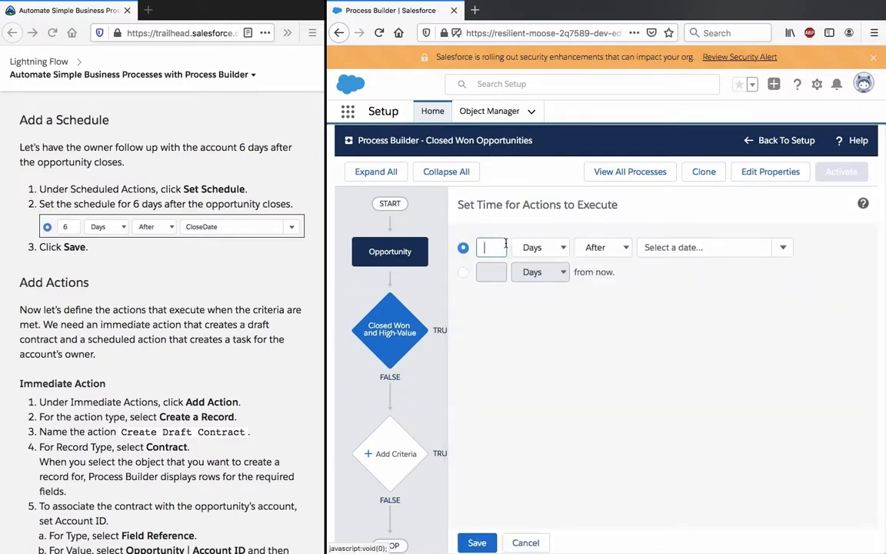
text(6)
click(675, 248)
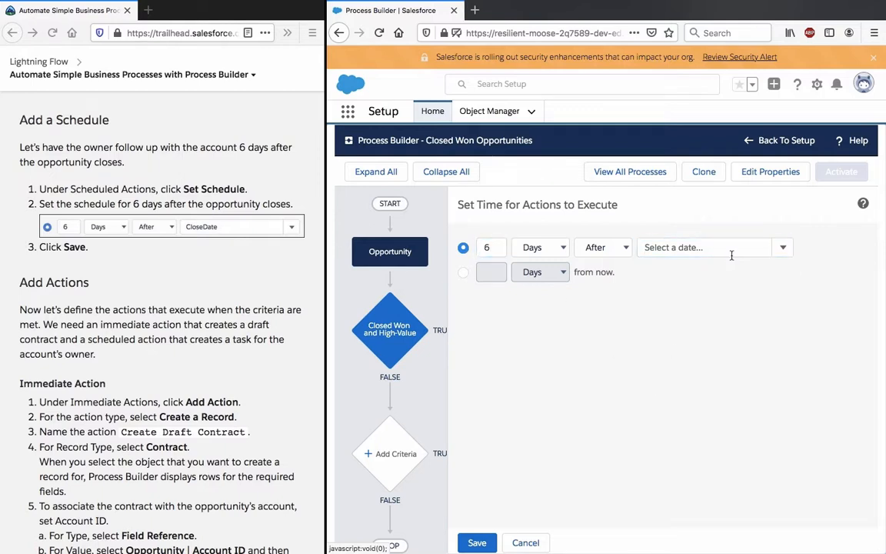
click(732, 254)
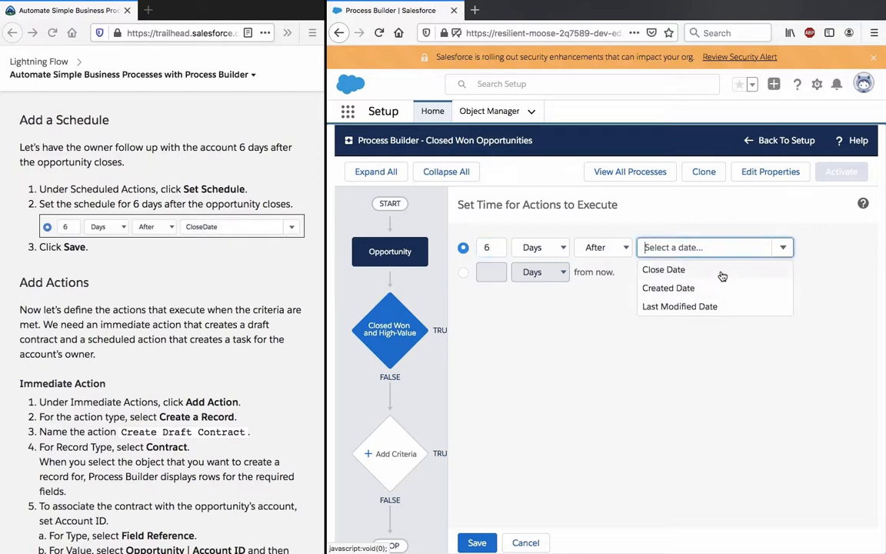
click(722, 272)
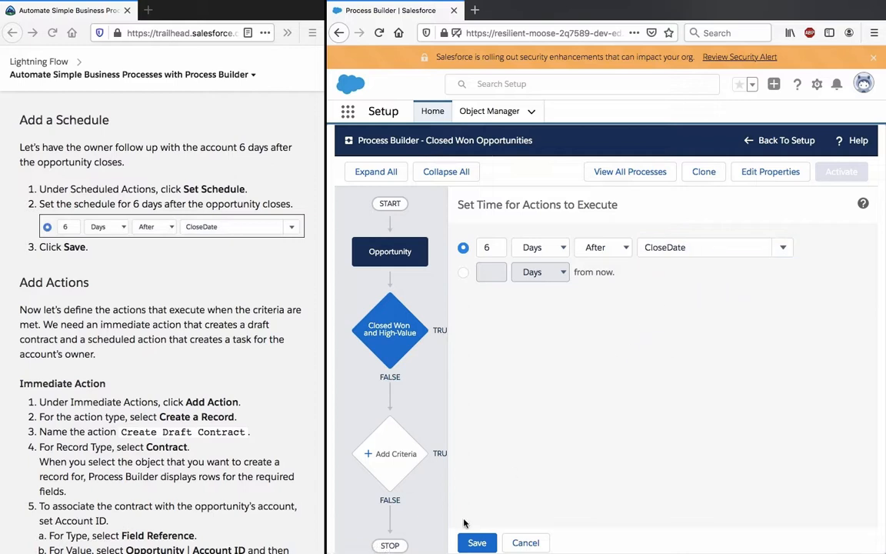
click(471, 542)
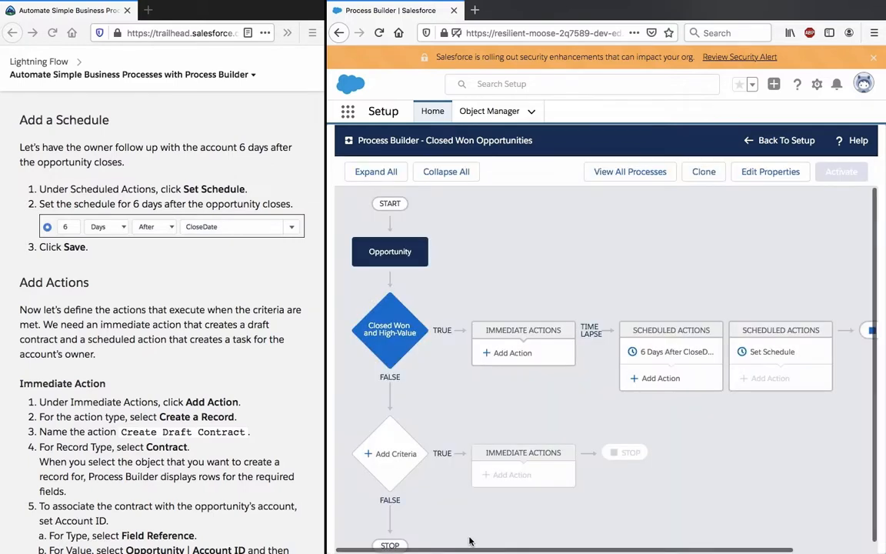
Step: Add an immediate action to the Closed Won and High-Value criteria with the action type Create a Record
click(507, 354)
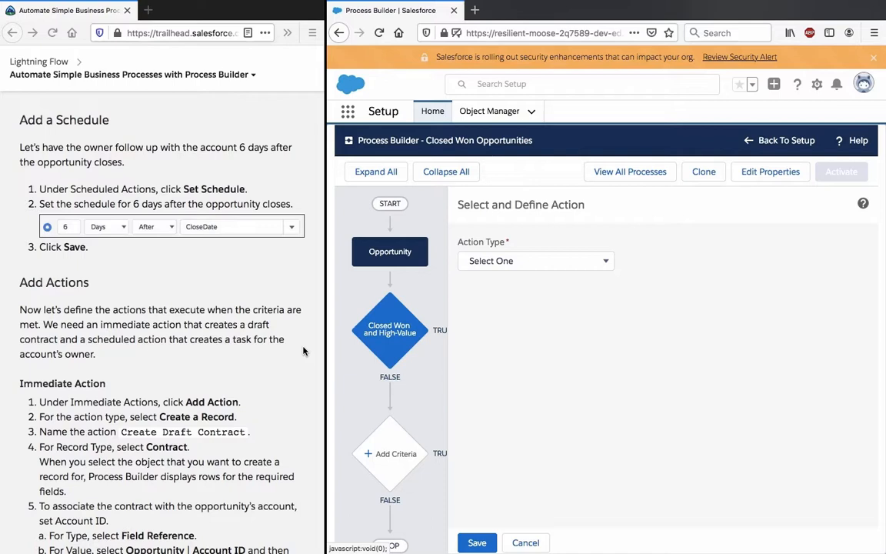
scroll(304, 350, down, 5)
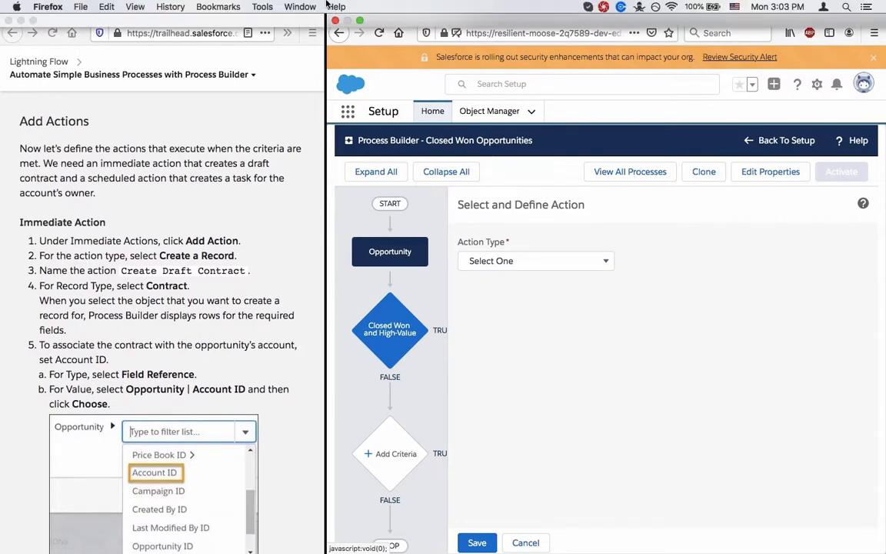
click(564, 262)
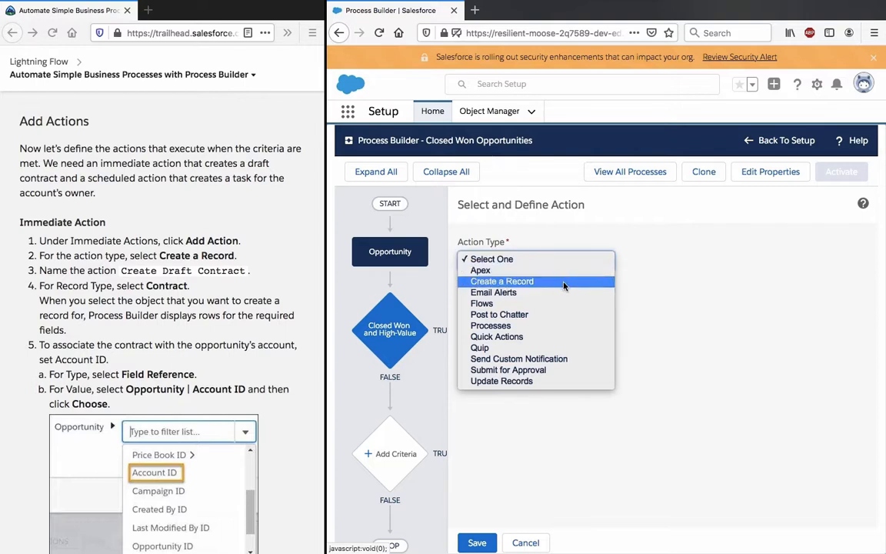
click(564, 283)
Step: Name the immediate action Create Draft Contract, using the name given in the Trailhead instructions
click(469, 309)
click(249, 270)
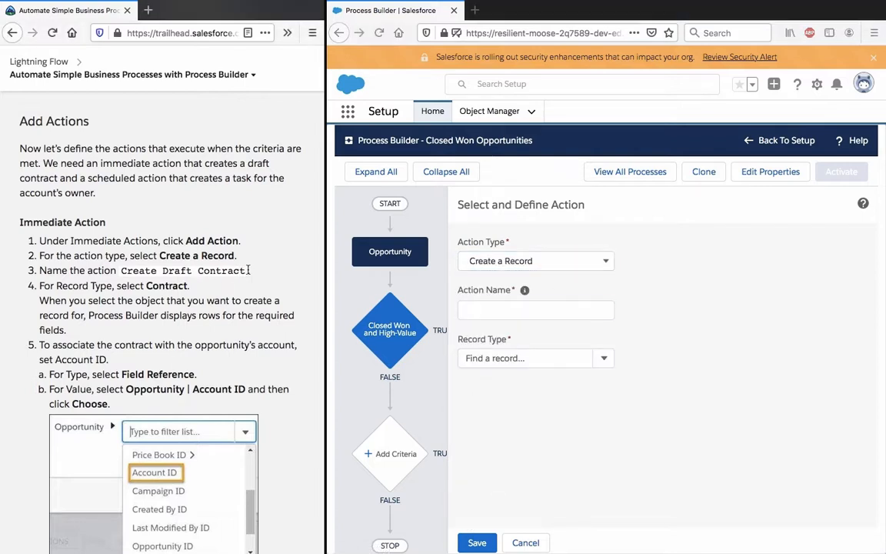
drag(246, 270, 122, 271)
key(ctrl+c)
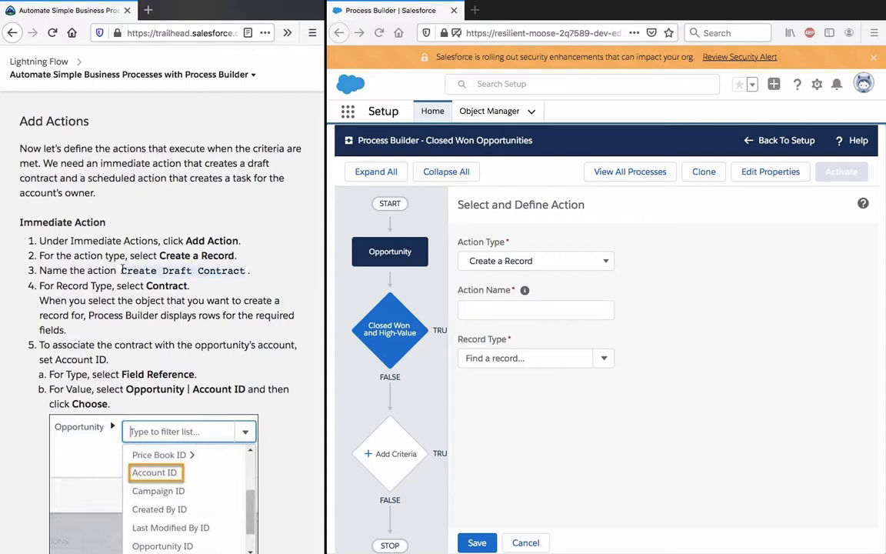
click(524, 311)
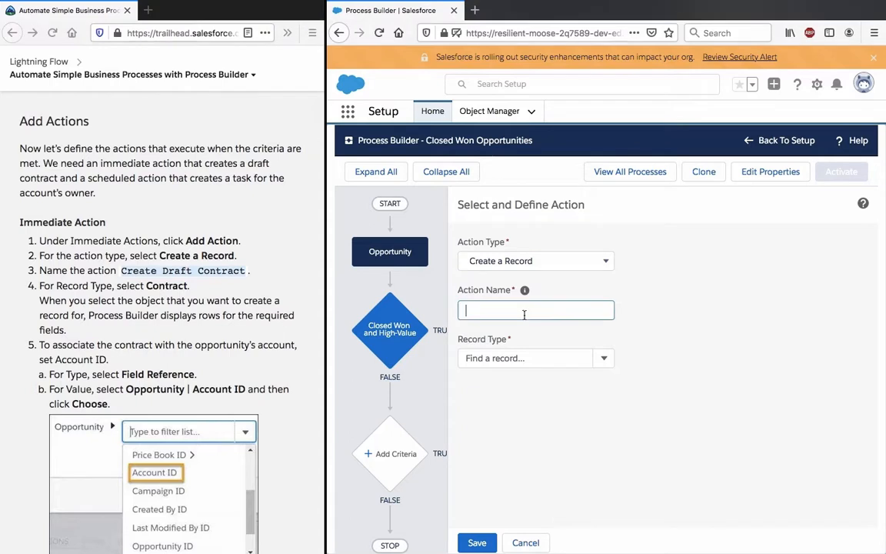
key(ctrl+v)
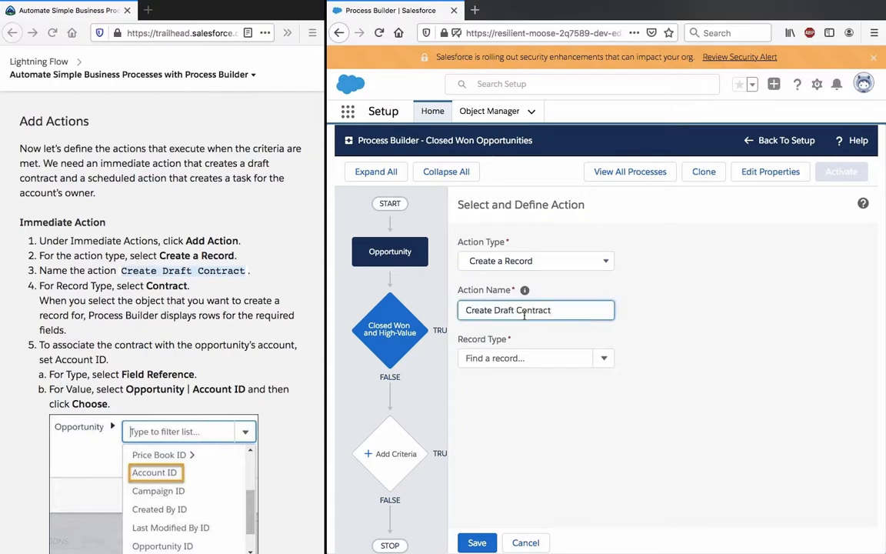
click(521, 440)
Step: Set the record type of the Create Draft Contract action to Contract
click(532, 359)
text(contract)
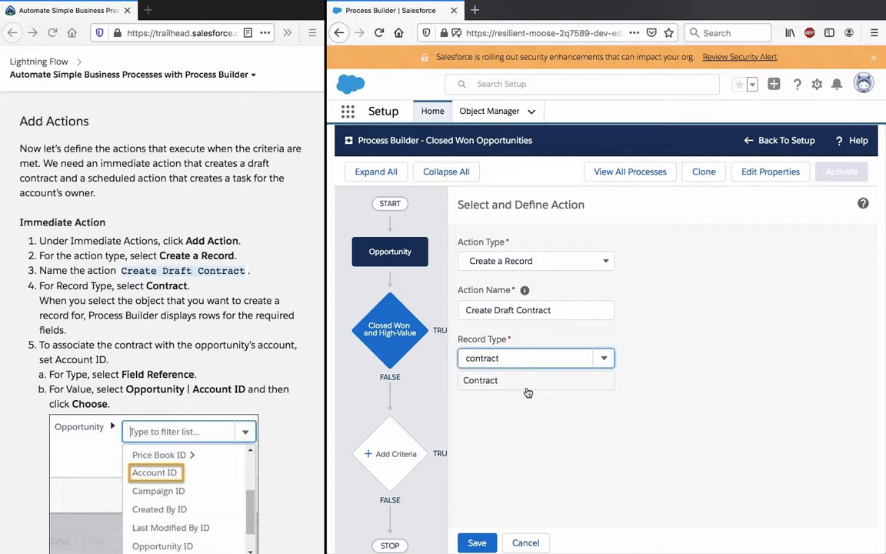
click(508, 381)
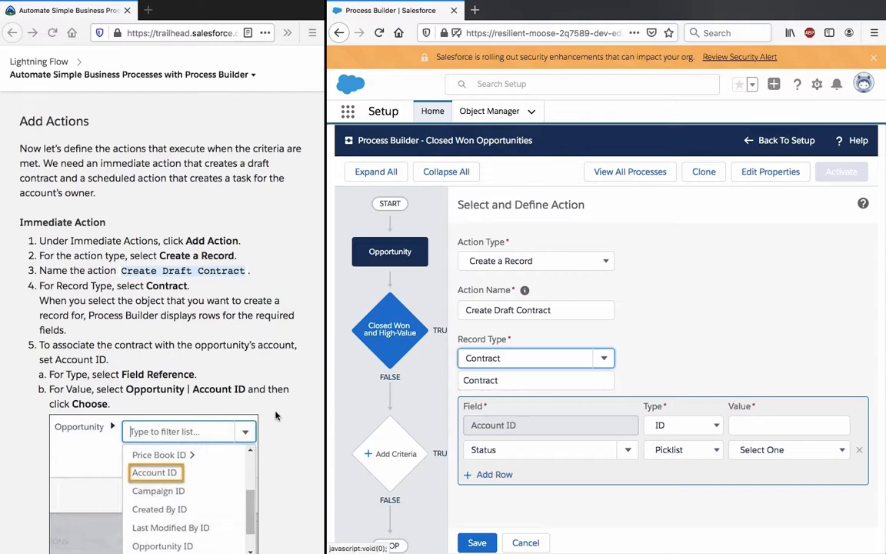
Step: Following the Trailhead instructions, set the type of the contract's Account ID row to Field Reference
triple_click(167, 343)
scroll(167, 345, down, 5)
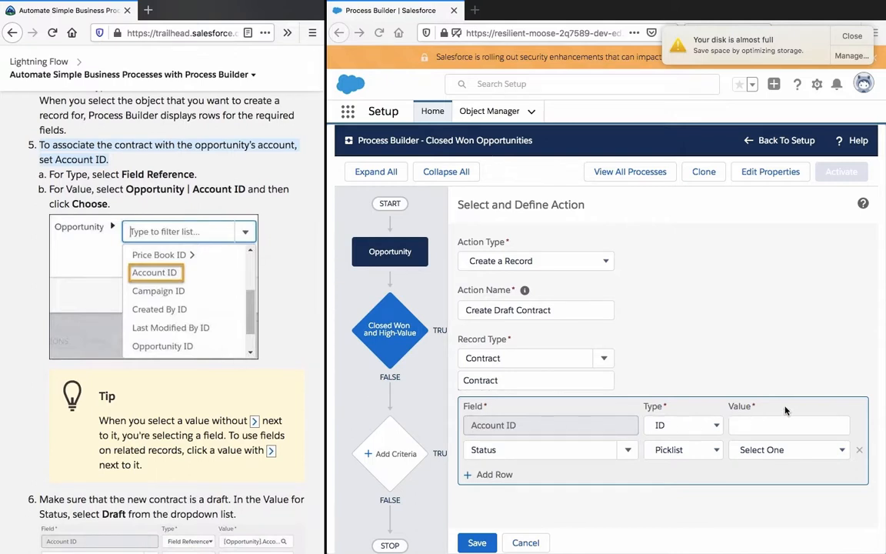
click(696, 426)
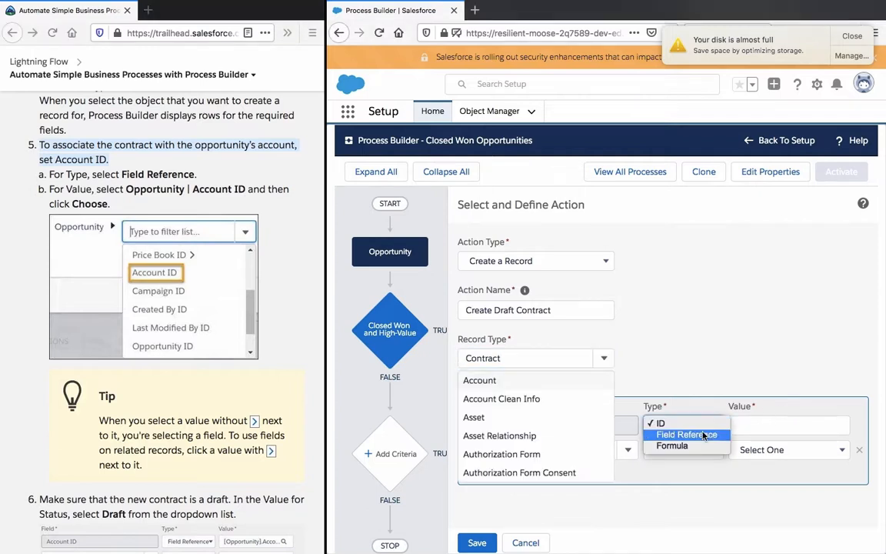
click(696, 435)
click(708, 364)
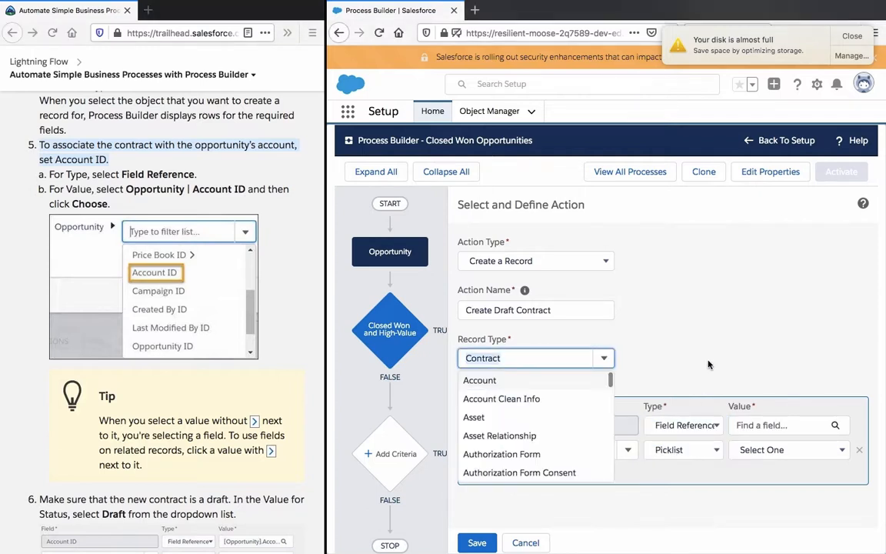
Step: Choose the Opportunity's own Account ID field, not the related record, as the value for the contract's Account ID
click(767, 421)
click(758, 425)
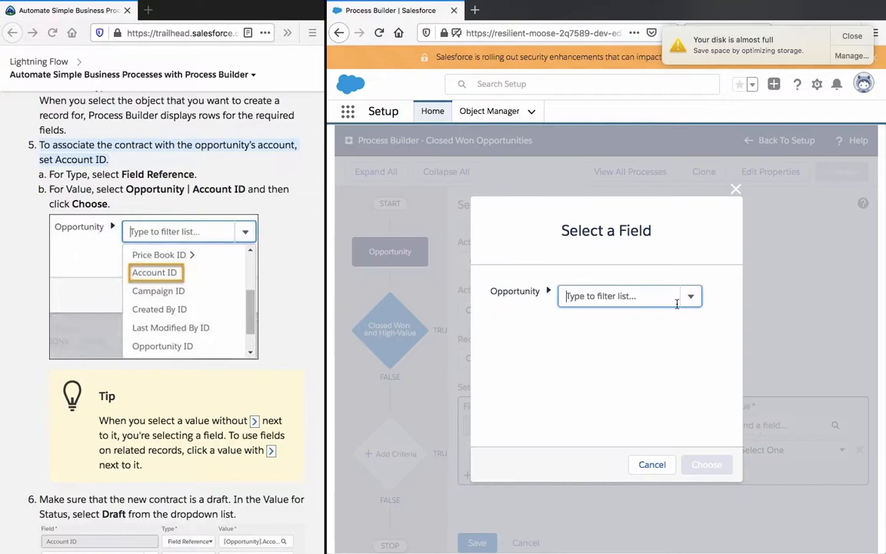
click(634, 293)
text(account)
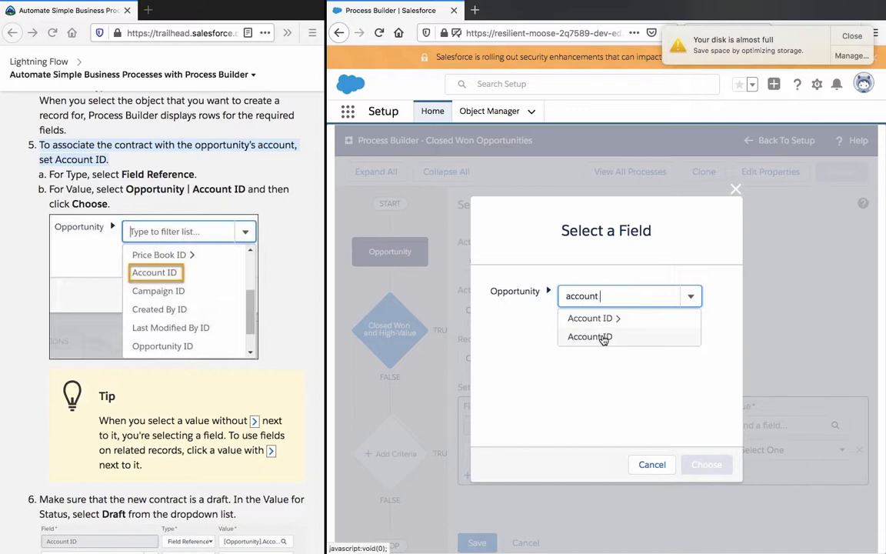
click(603, 336)
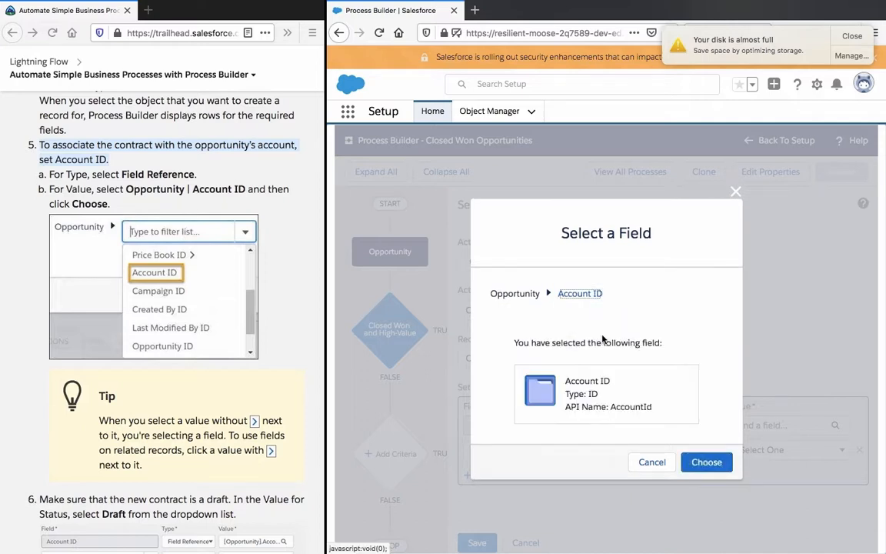
click(705, 462)
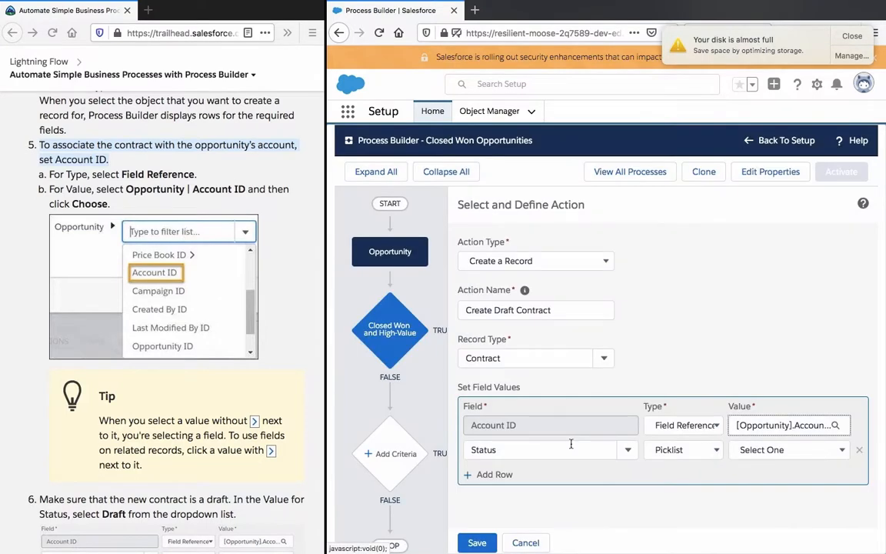
Step: Review the Trailhead tip on selecting fields versus related records, the Account ID instructions and the contract status instructions
click(267, 339)
scroll(267, 338, down, 2)
scroll(267, 338, down, 4)
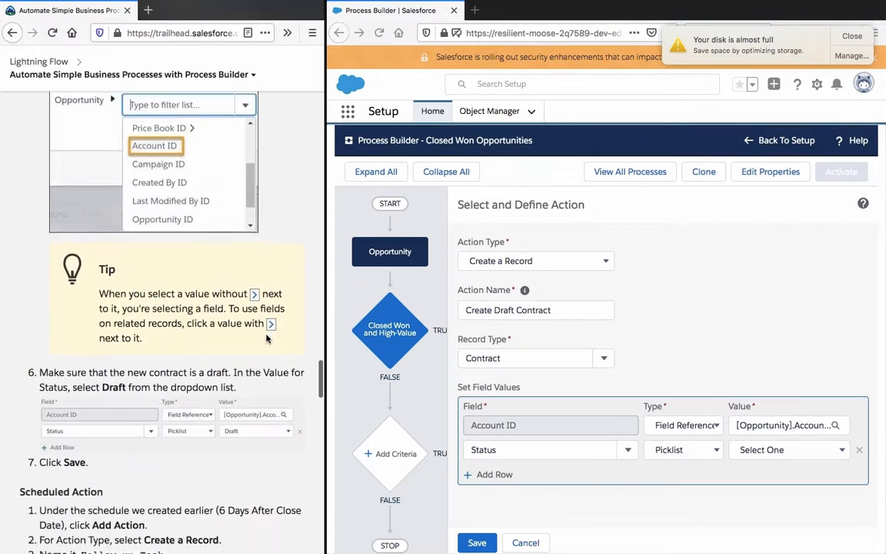
triple_click(183, 240)
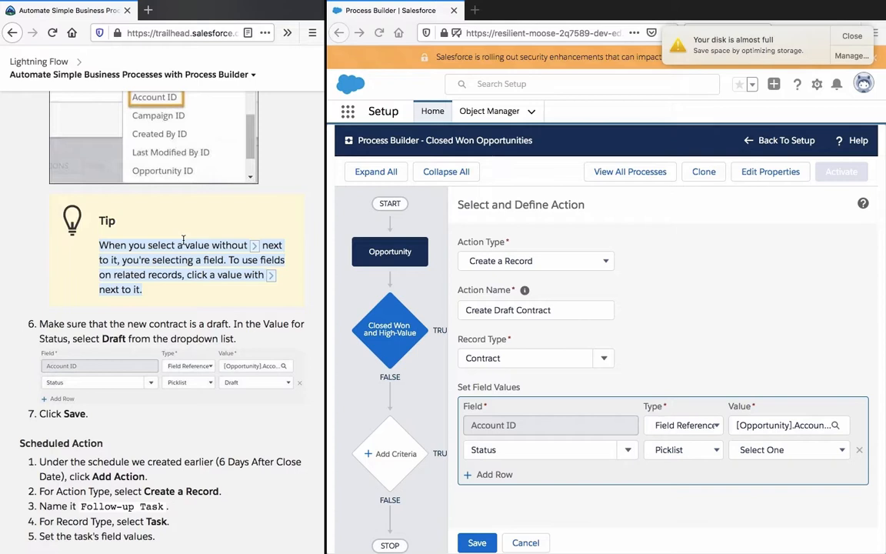
scroll(183, 242, up, 4)
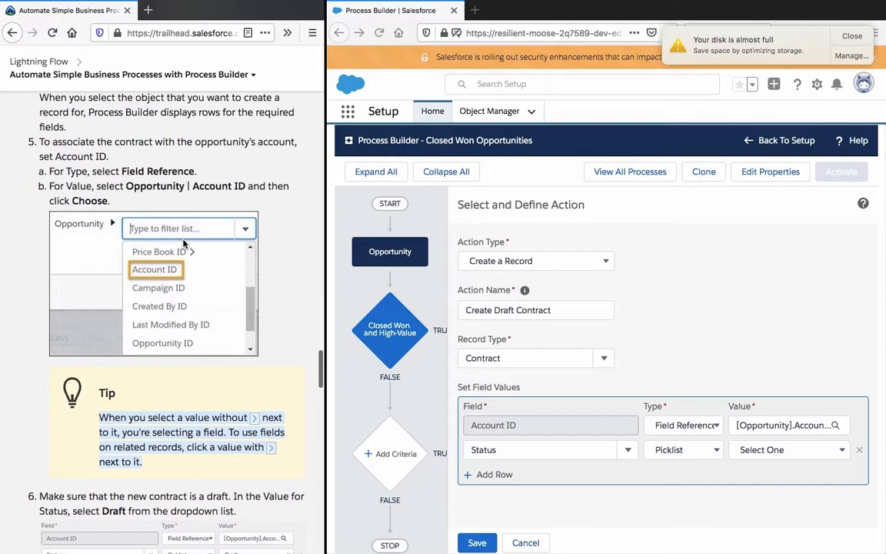
click(181, 171)
scroll(181, 173, down, 1)
scroll(179, 176, down, 2)
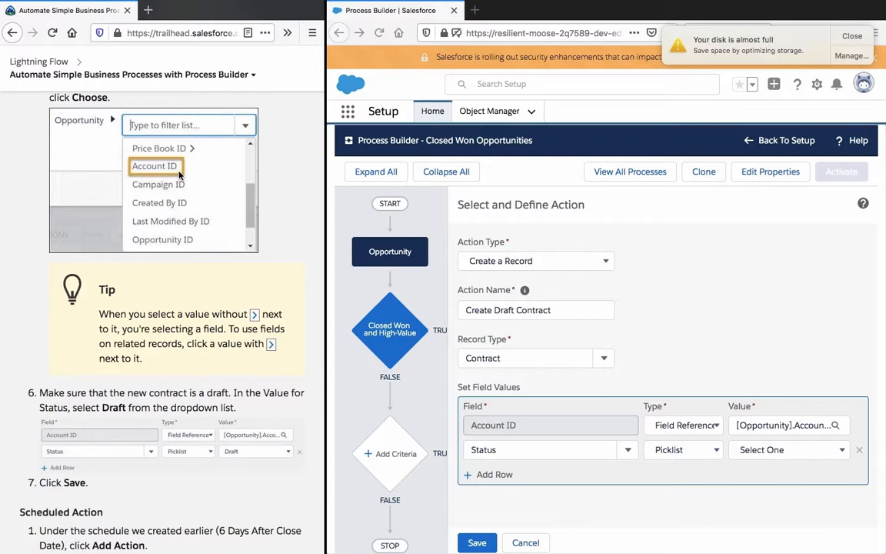
scroll(216, 277, up, 1)
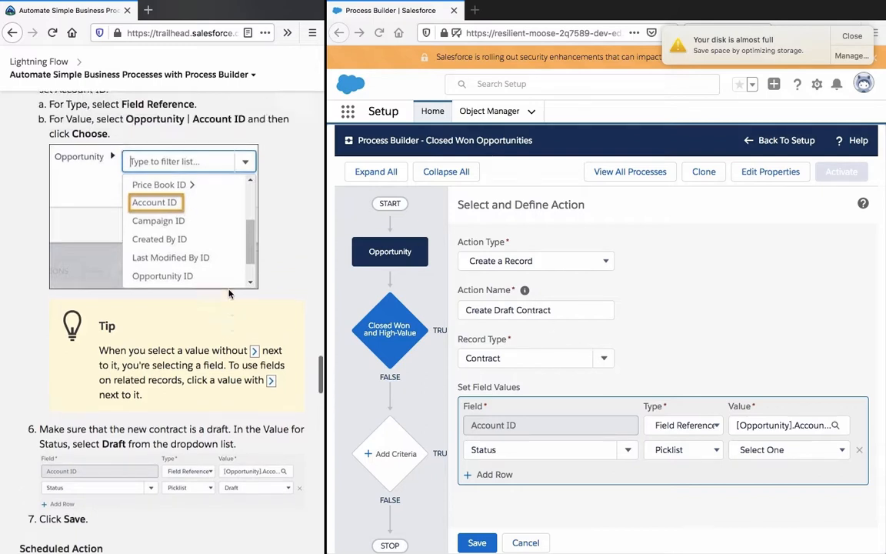
scroll(228, 293, up, 1)
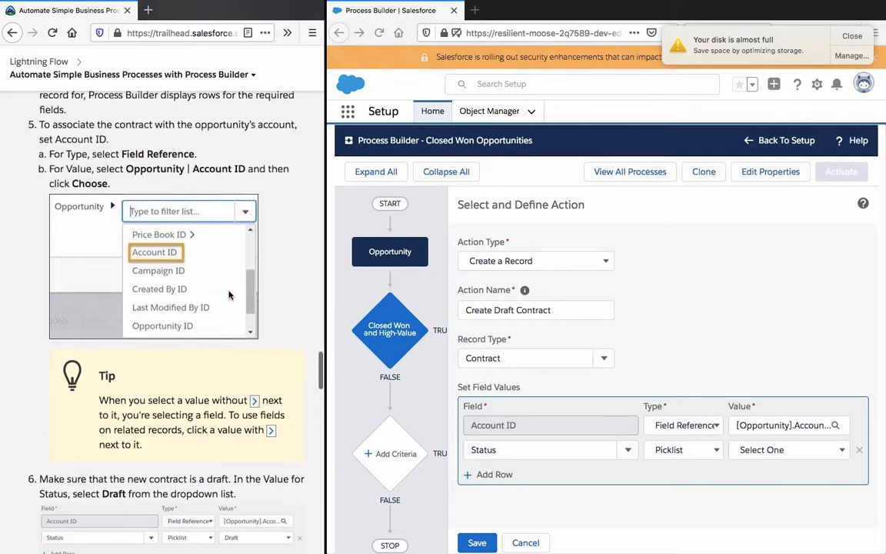
scroll(228, 294, down, 6)
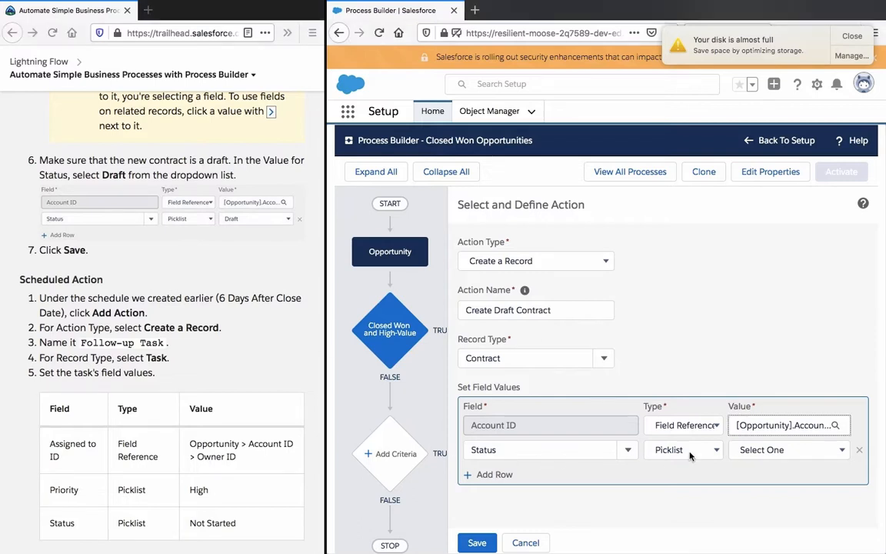
click(669, 453)
click(690, 349)
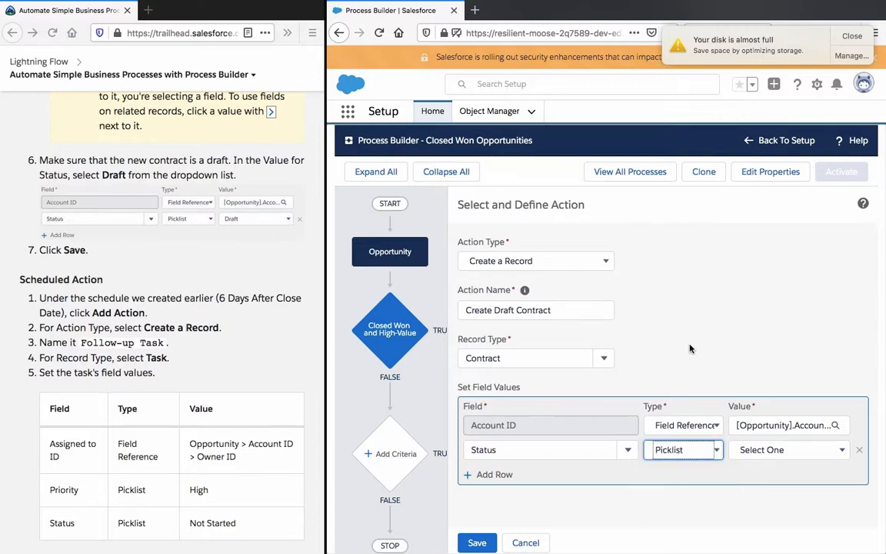
click(548, 356)
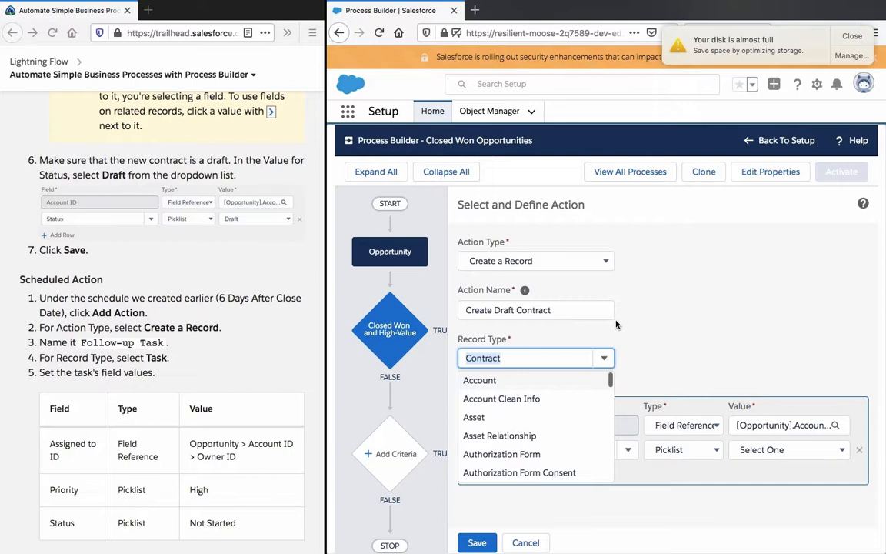
click(578, 333)
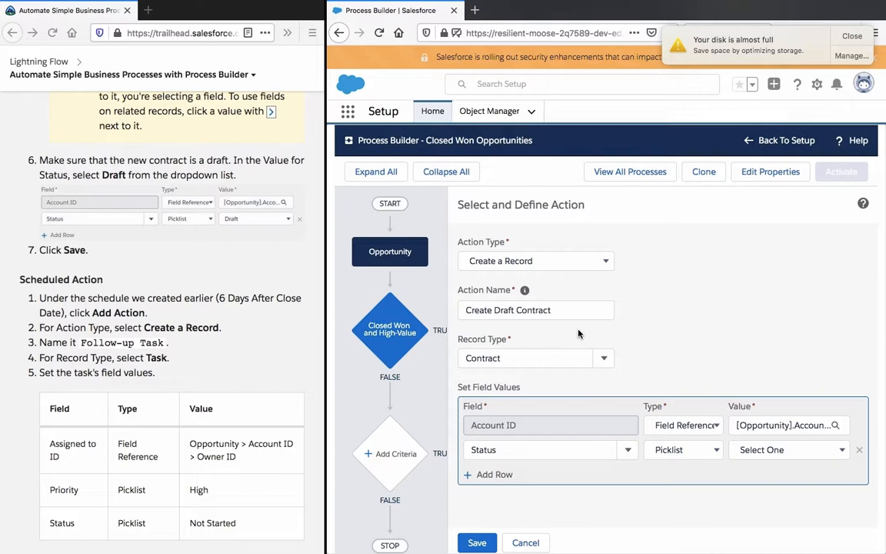
Step: Set the value of the contract's Status row to Draft
click(770, 450)
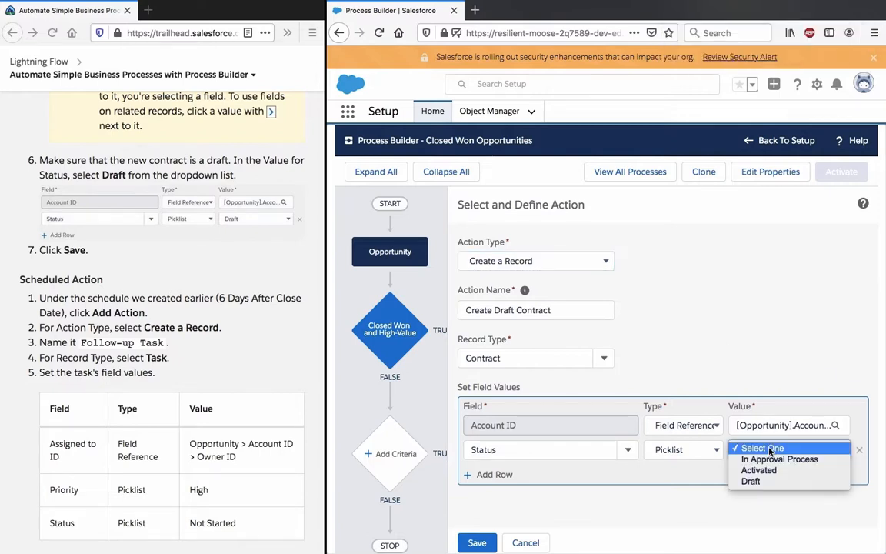
click(751, 480)
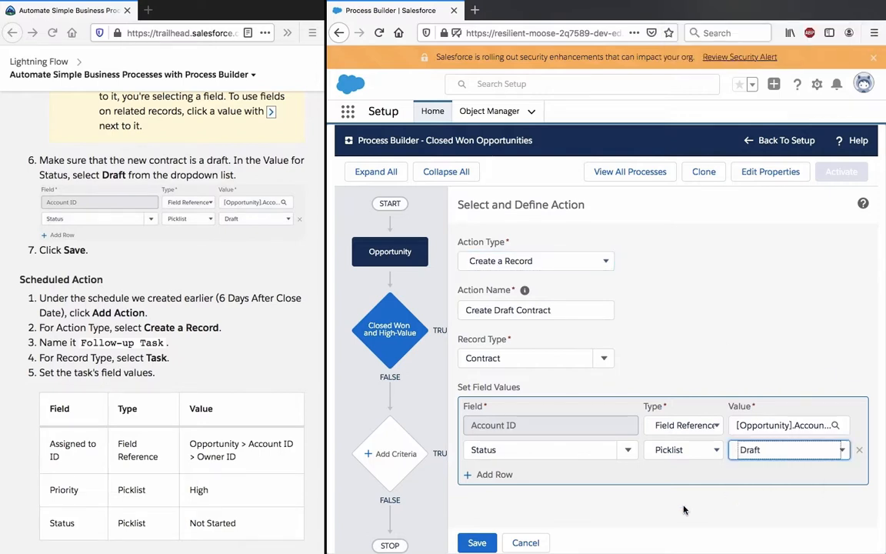
Step: Save the Create Draft Contract action and review the Trailhead instructions for the scheduled action
click(477, 542)
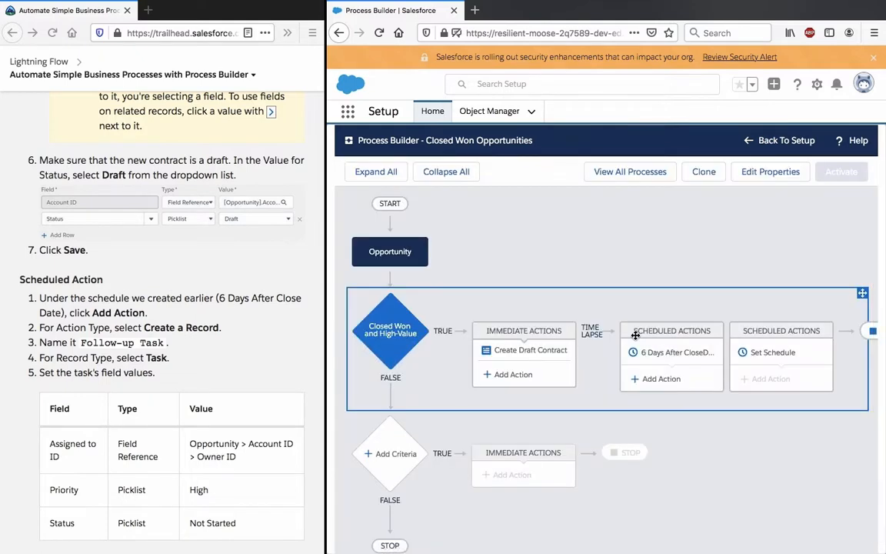
scroll(261, 264, down, 5)
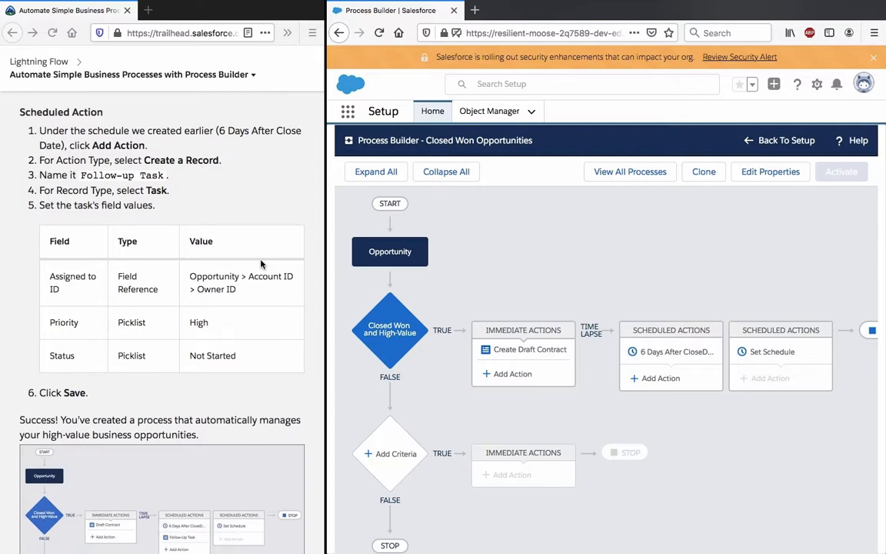
scroll(563, 241, down, 1)
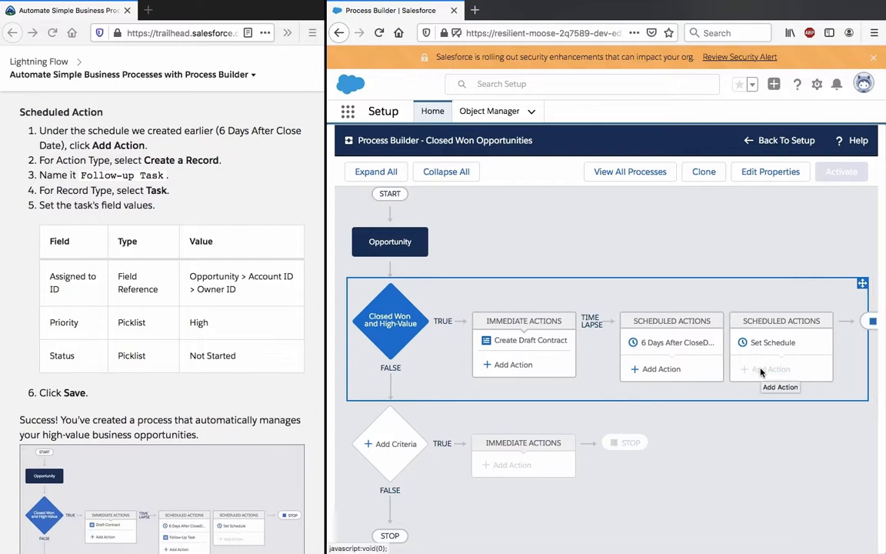
Step: Under the 6 days after close date schedule, add a Create a Record action named Follow-up Task
click(667, 373)
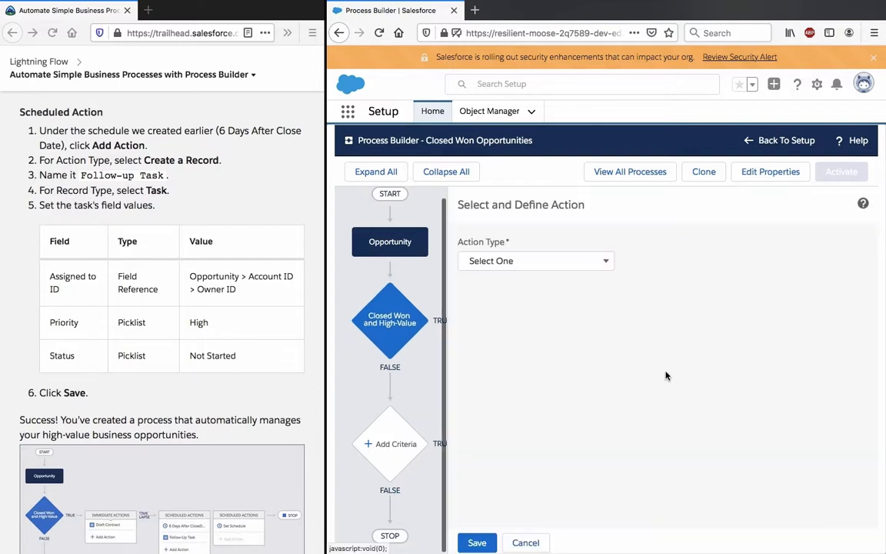
click(533, 259)
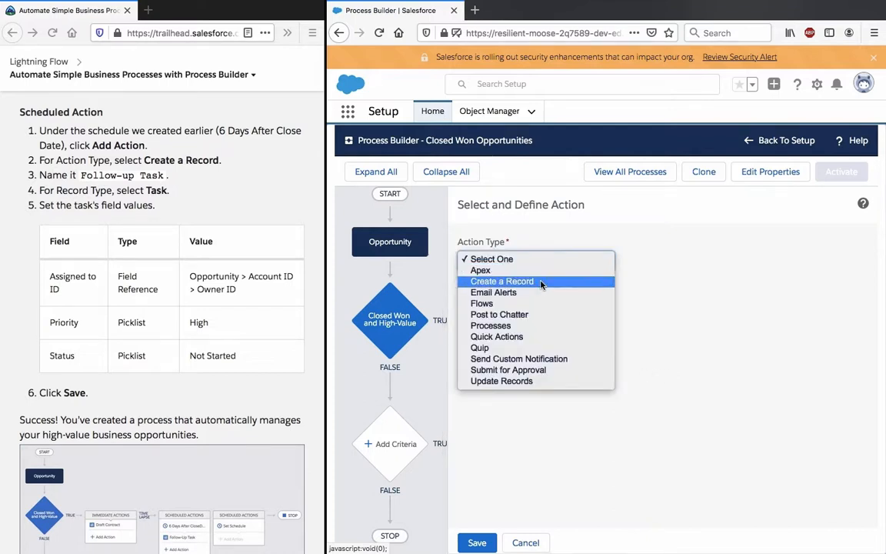
click(544, 282)
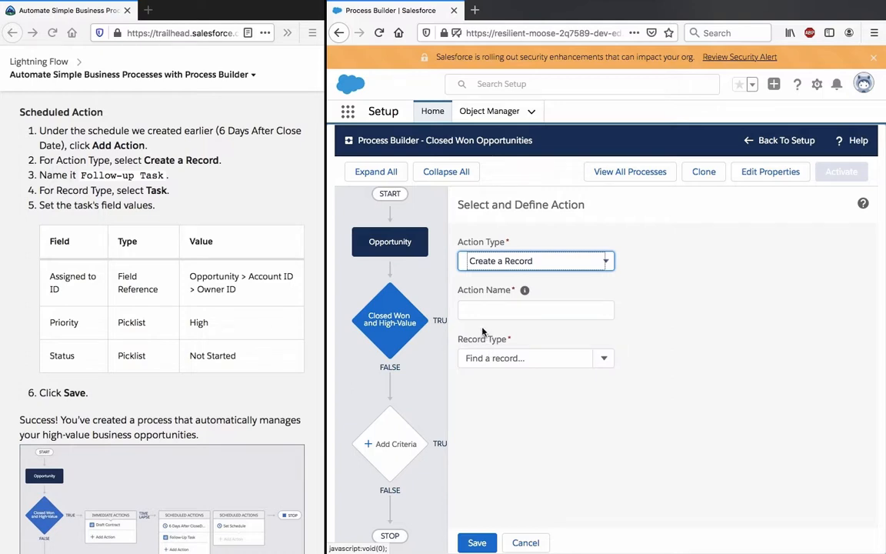
click(152, 156)
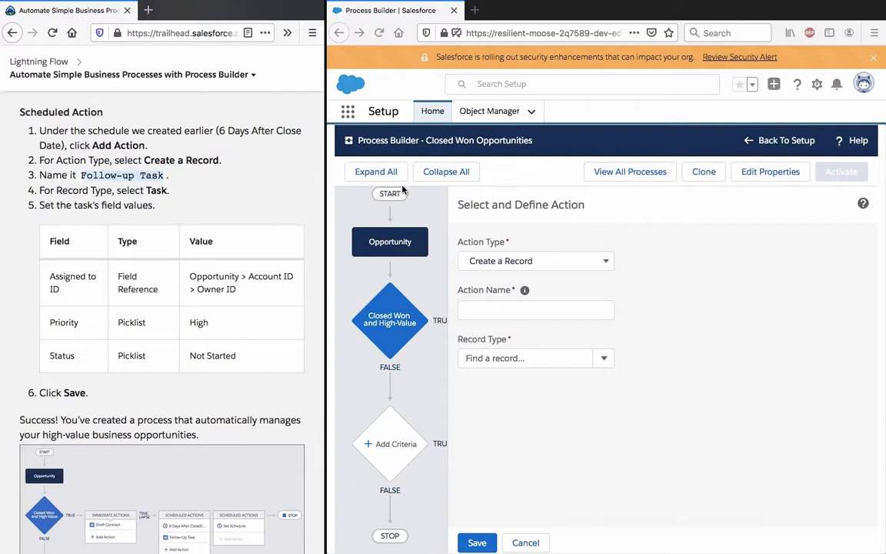
click(522, 324)
click(519, 311)
text(Follow-up Task)
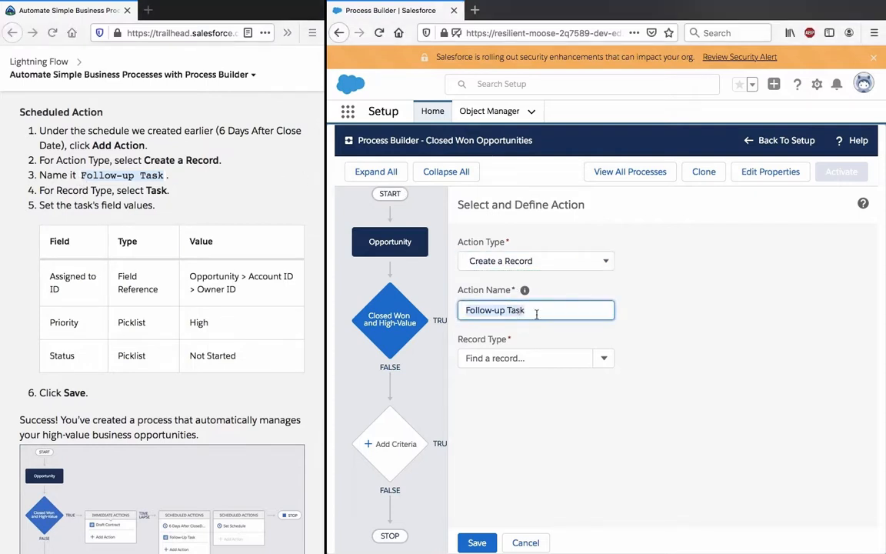
Step: Set the record type of the Follow-up Task action to Task
click(564, 355)
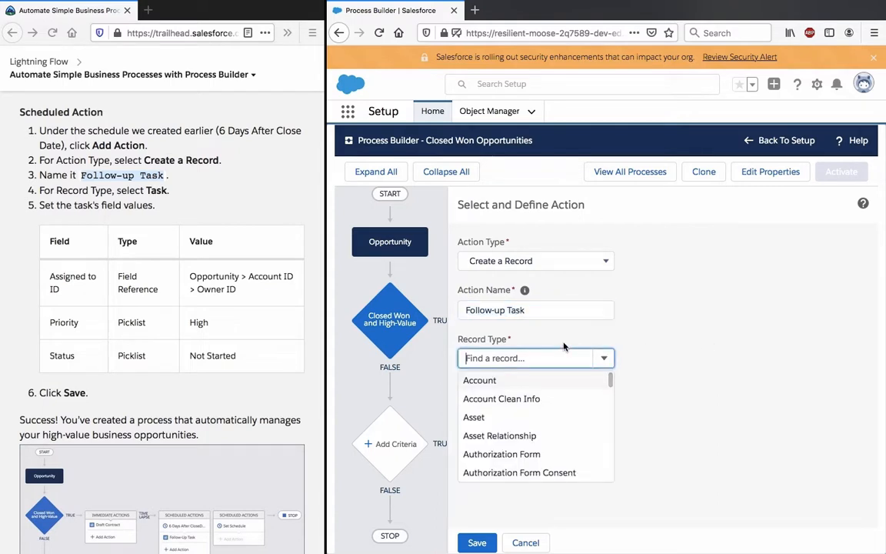
text(task)
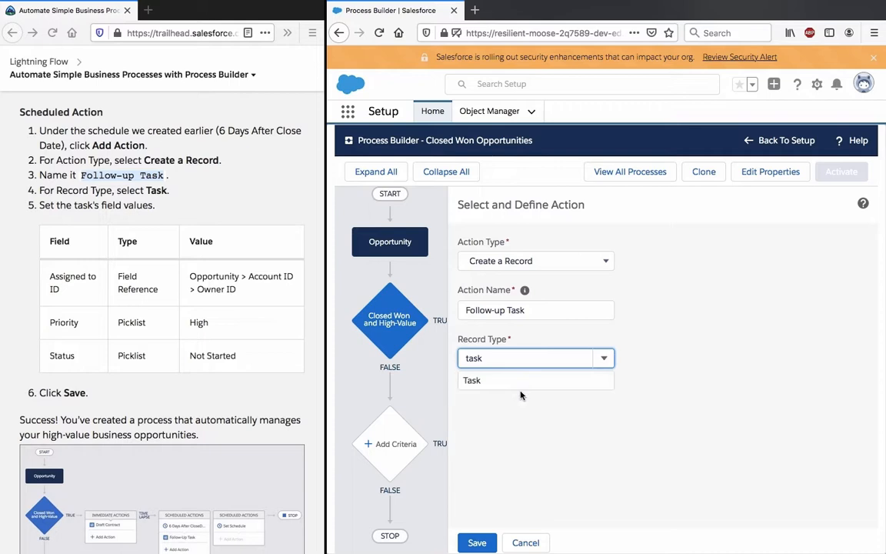
click(519, 381)
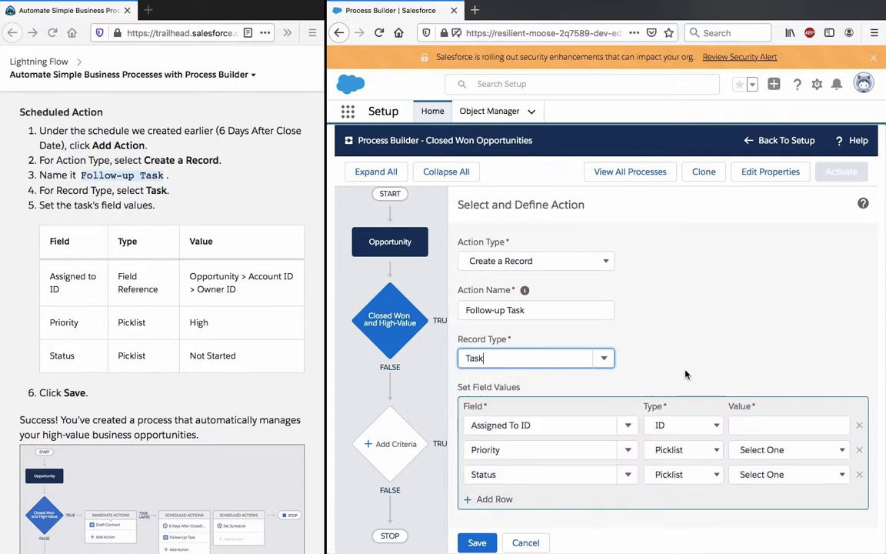
Step: Set the type of the task's Assigned To ID row to Field Reference and open the Opportunity's related Account ID fields for its value
click(683, 425)
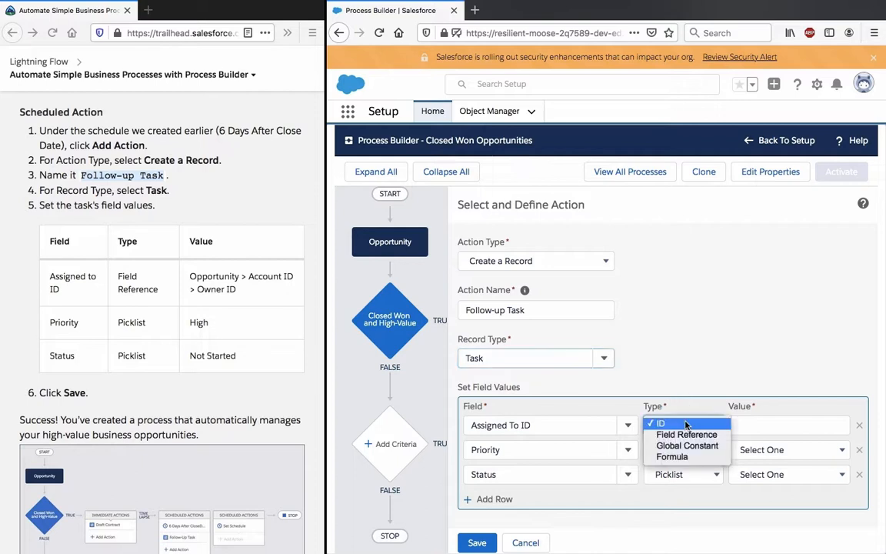
click(690, 435)
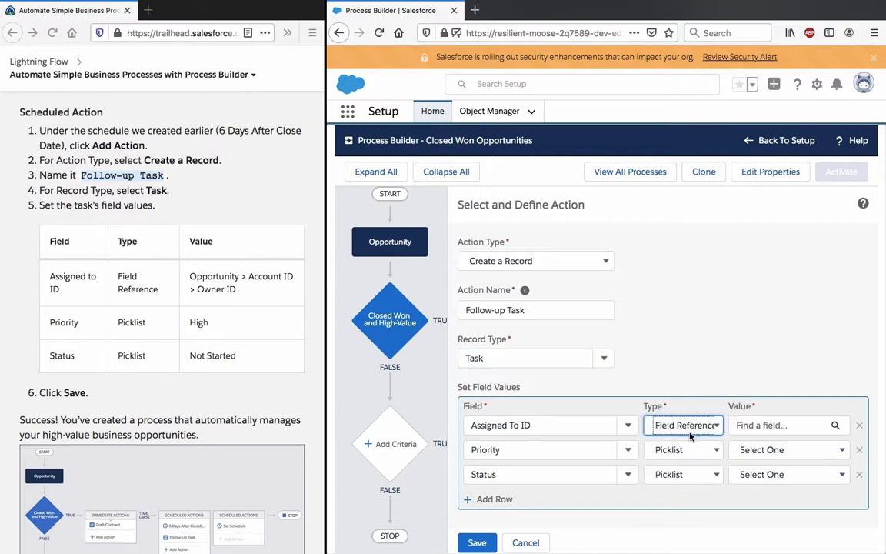
click(757, 425)
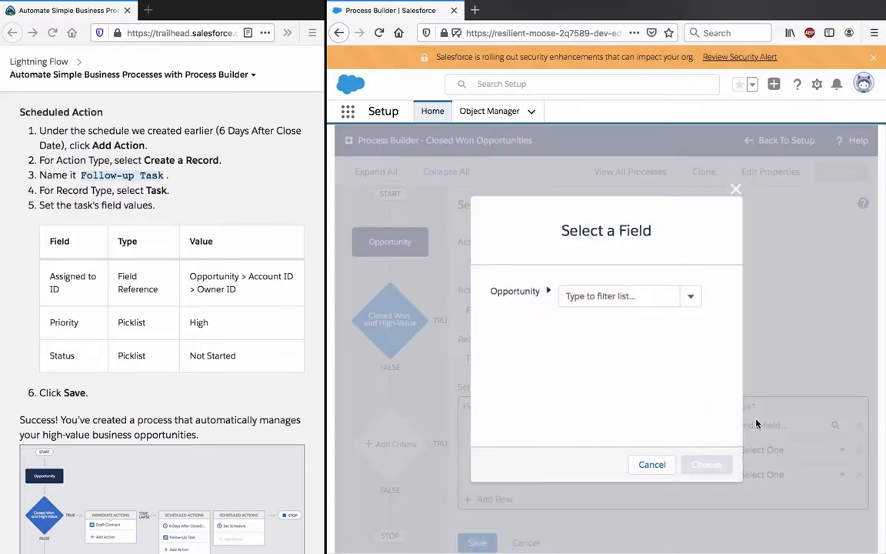
click(665, 294)
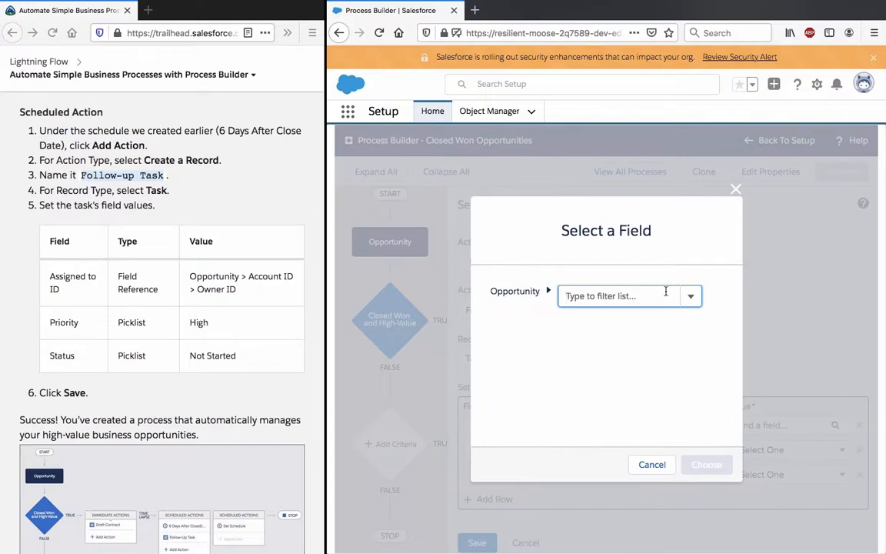
click(664, 320)
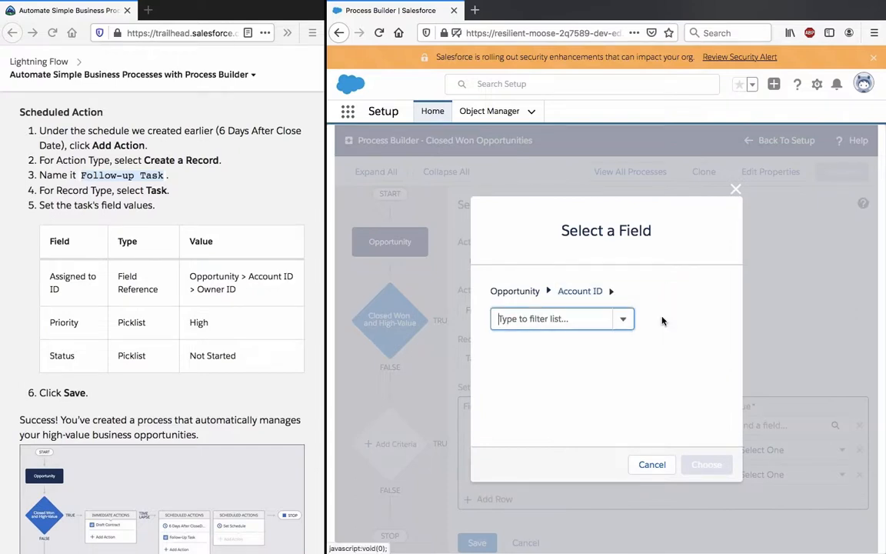
click(586, 317)
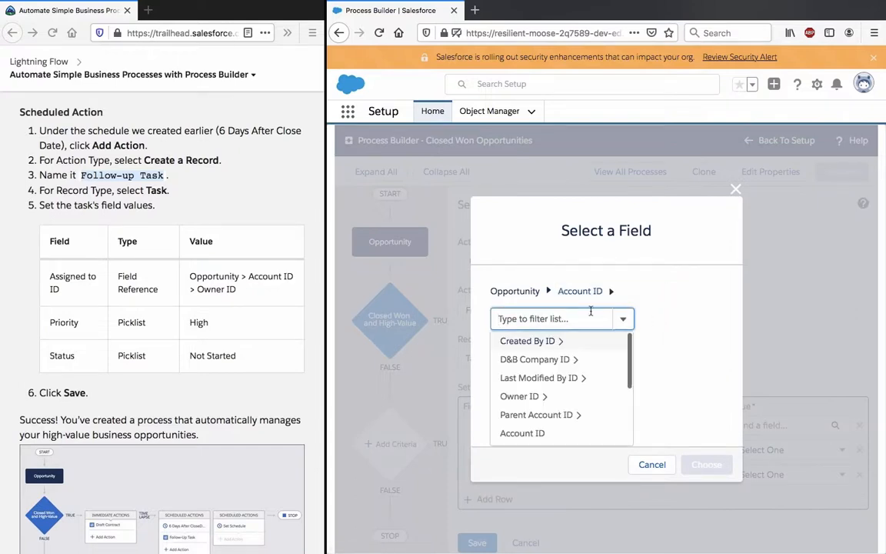
scroll(587, 374, down, 1)
click(585, 358)
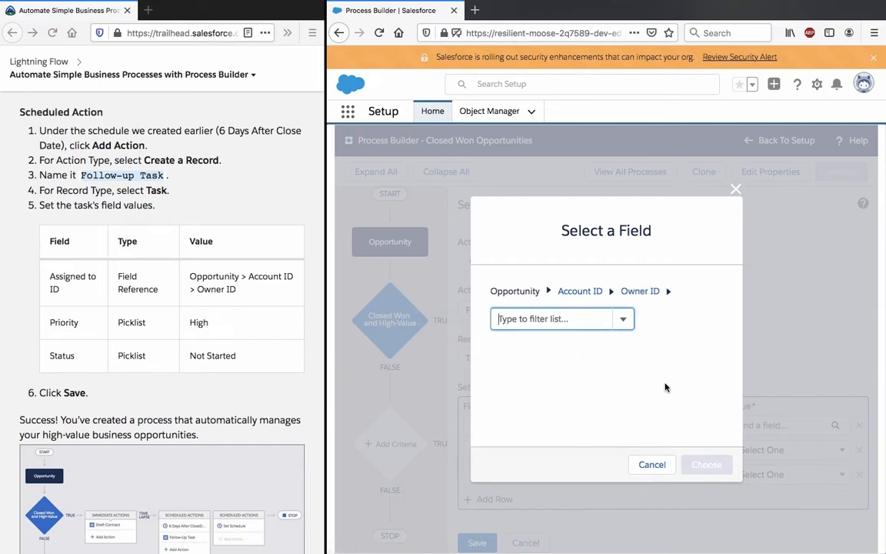
click(626, 380)
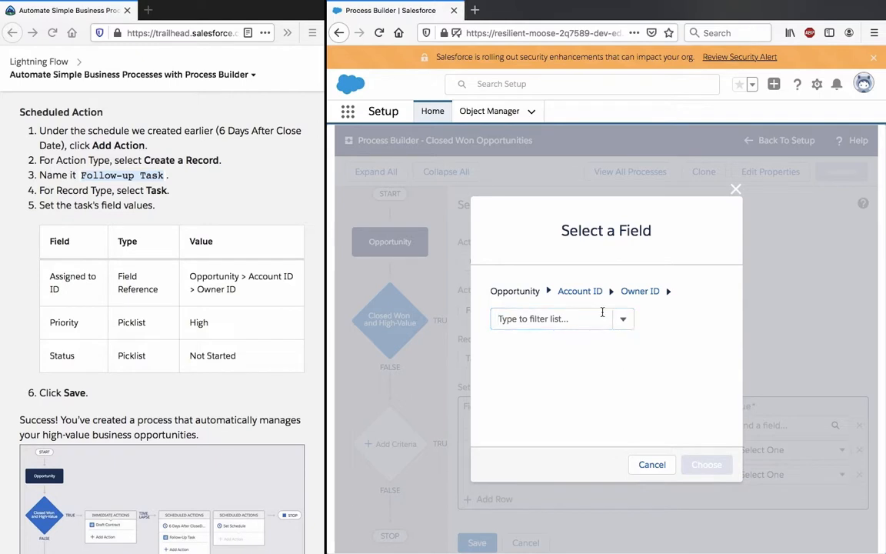
click(653, 292)
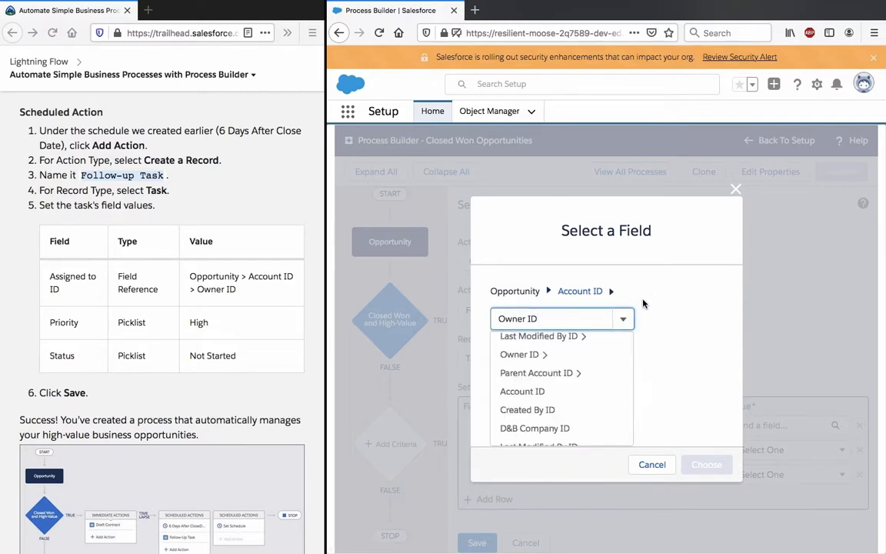
Step: Choose the account's own Owner ID field, not the related record, as the value for the task's Assigned To ID
key(BackSpace)
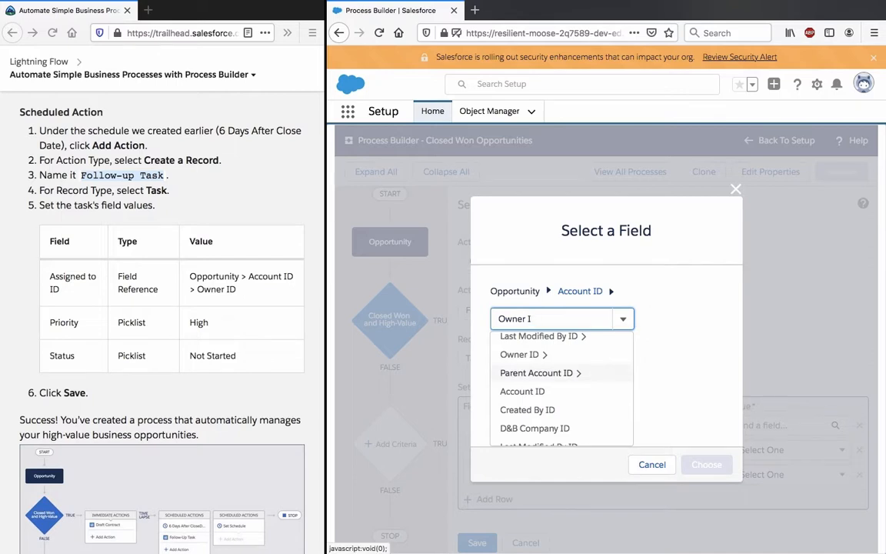
click(586, 359)
click(706, 464)
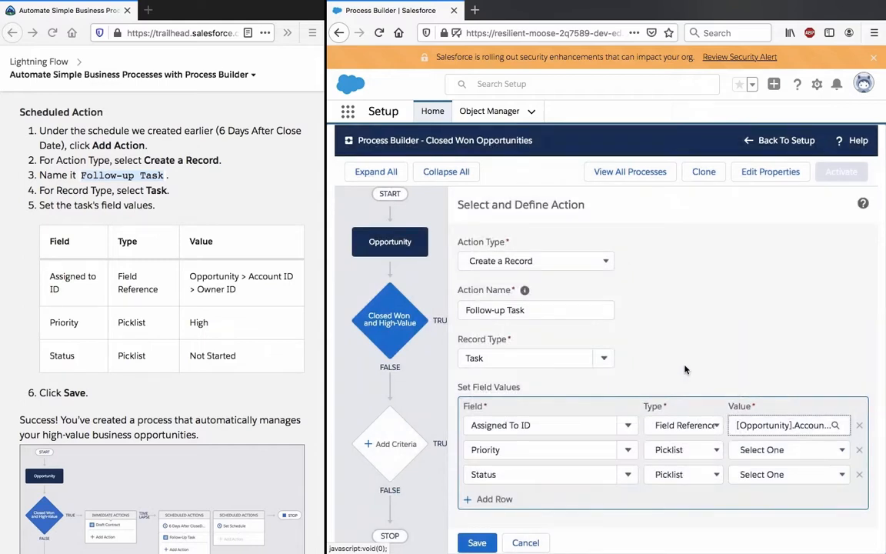
Step: Keep the Priority row's type as Picklist and set its value to High
click(576, 451)
click(671, 450)
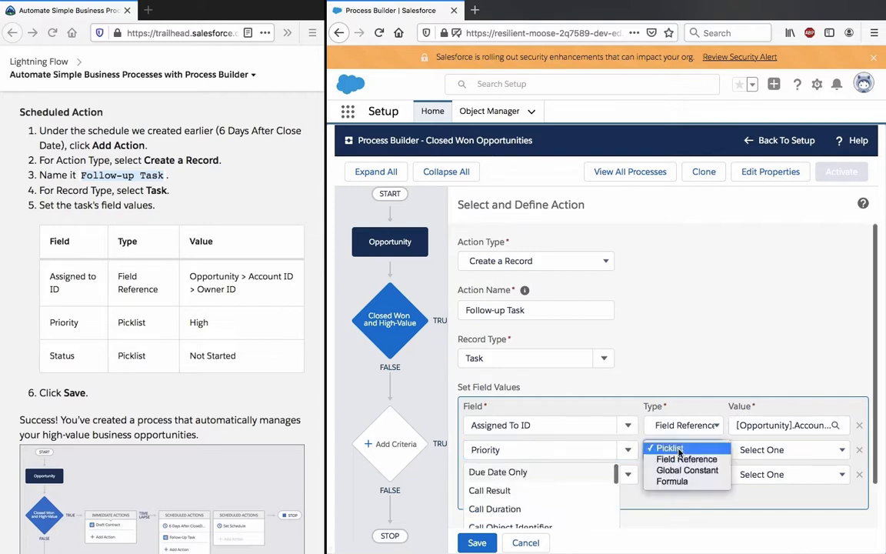
click(754, 449)
click(754, 449)
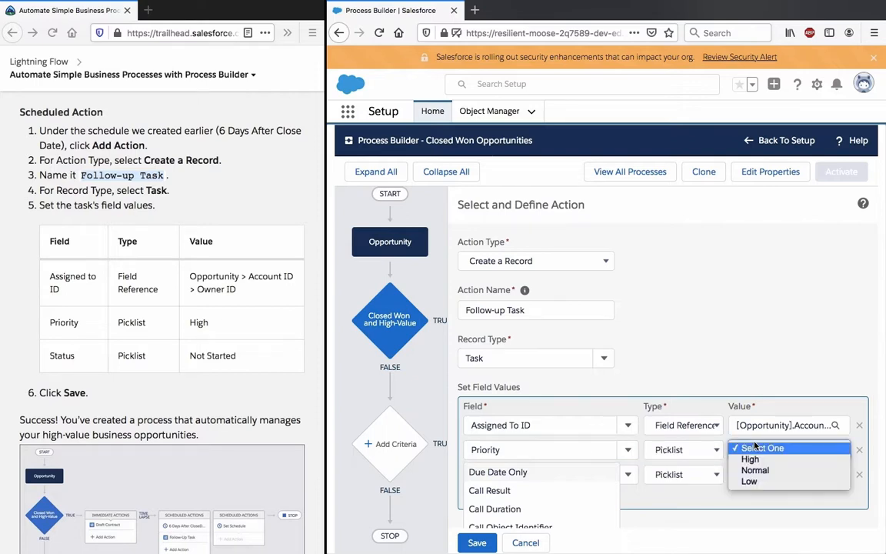
click(750, 459)
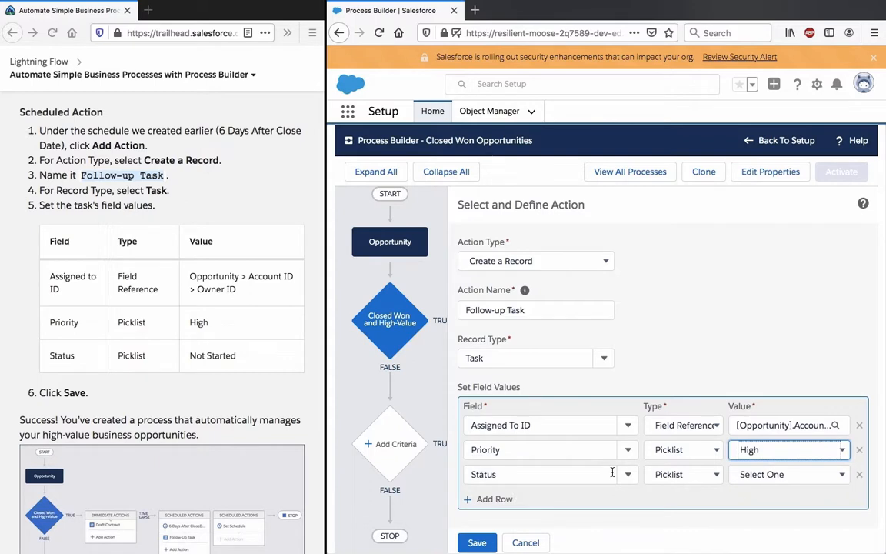
Step: Keep the Status row's type as Picklist, set its value to Not Started, and save the Follow-up Task action
click(614, 473)
click(684, 474)
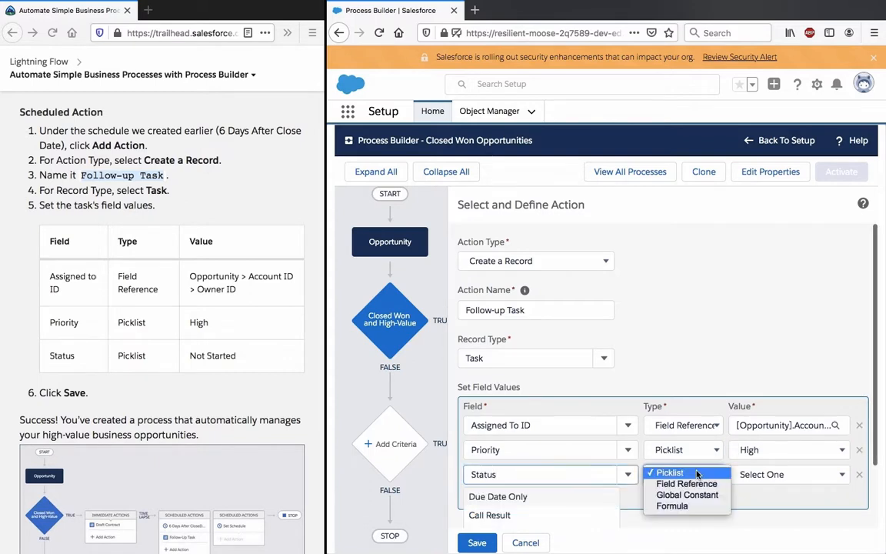
click(677, 474)
click(760, 474)
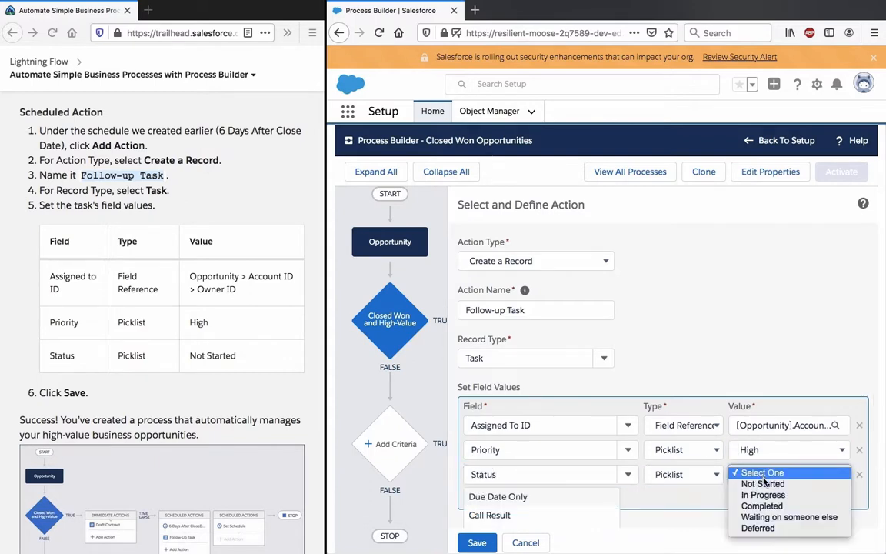
click(754, 485)
click(720, 493)
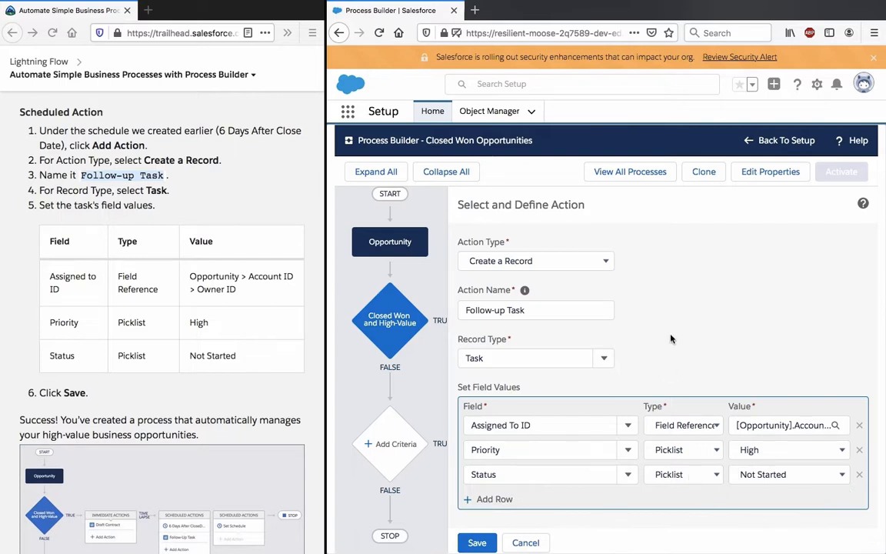
click(477, 542)
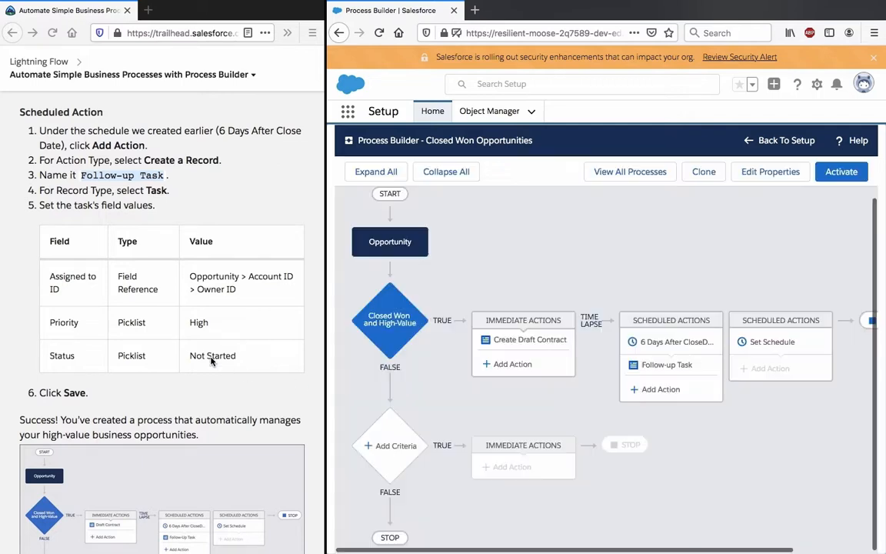
Step: Review the finished process diagram in Trailhead and recheck the use case, process description and trigger instructions in Build a Process
scroll(212, 362, down, 4)
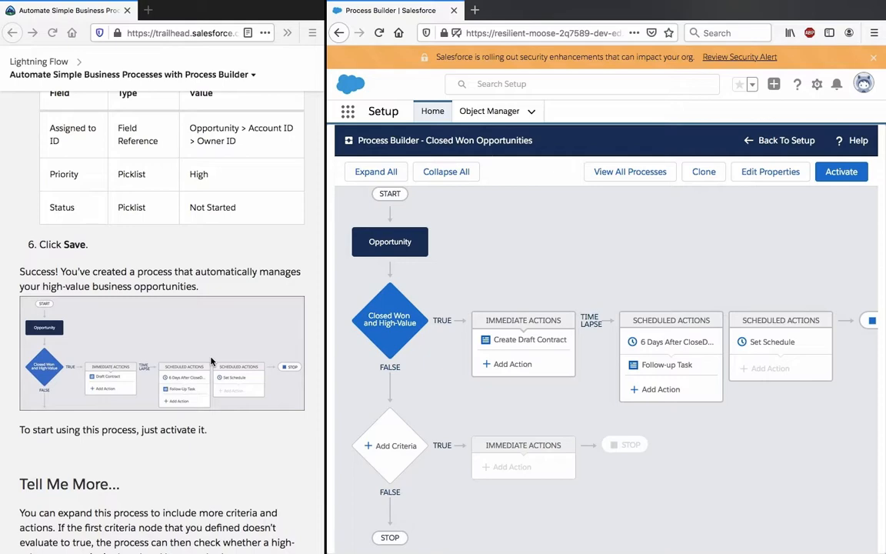
scroll(212, 362, up, 20)
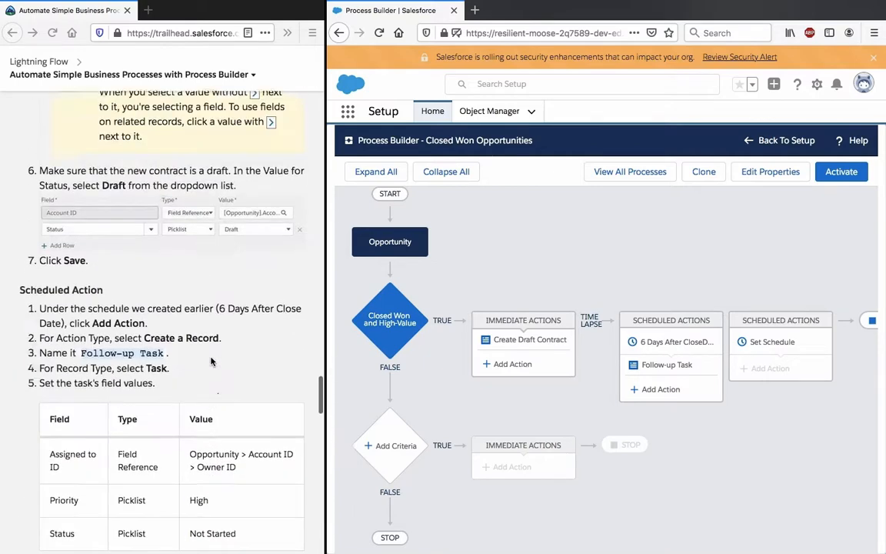
scroll(212, 361, up, 10)
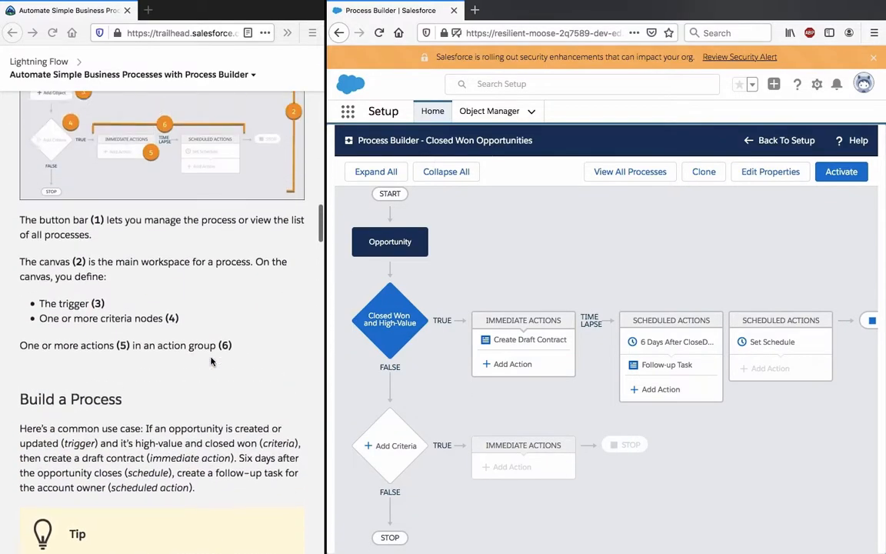
scroll(212, 362, down, 10)
scroll(212, 361, down, 3)
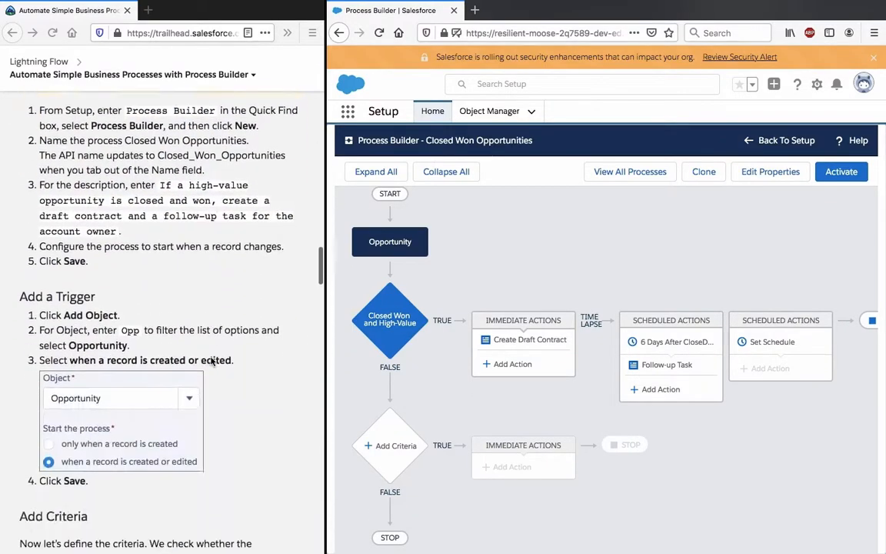
scroll(212, 361, up, 5)
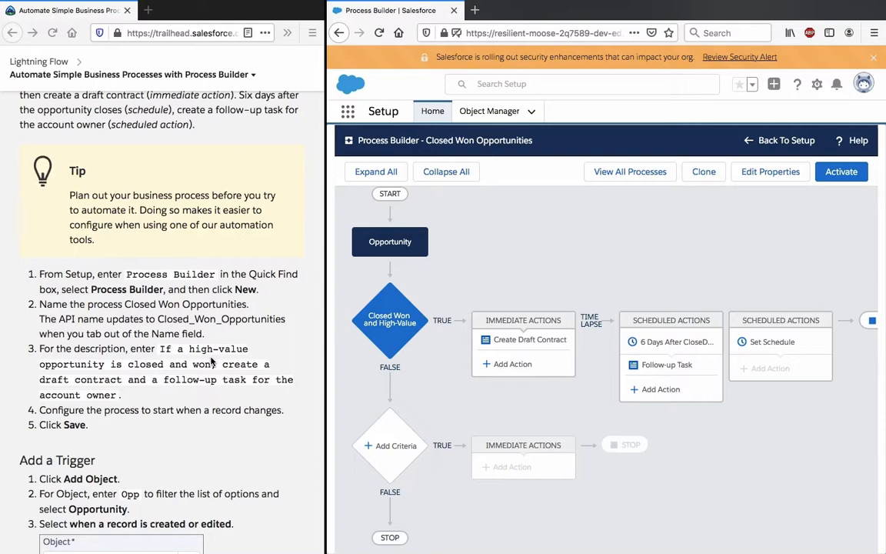
triple_click(194, 377)
click(194, 377)
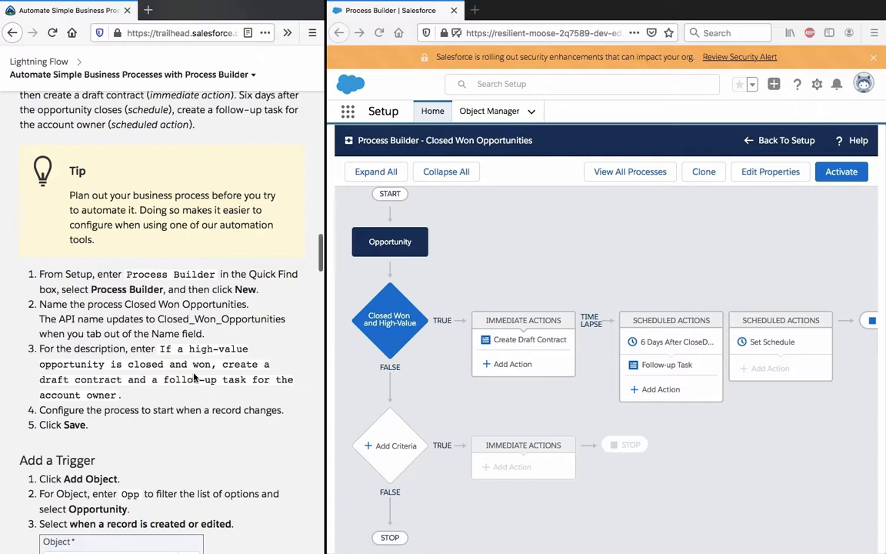
Step: Reread the trigger, criteria and schedule instructions in the Trailhead unit against the Closed Won Opportunities process
scroll(194, 377, down, 1)
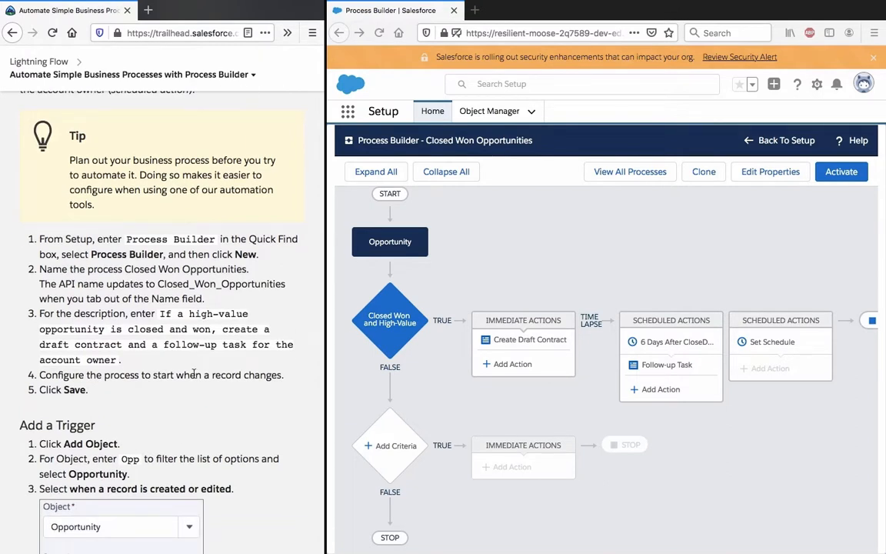
scroll(194, 375, down, 7)
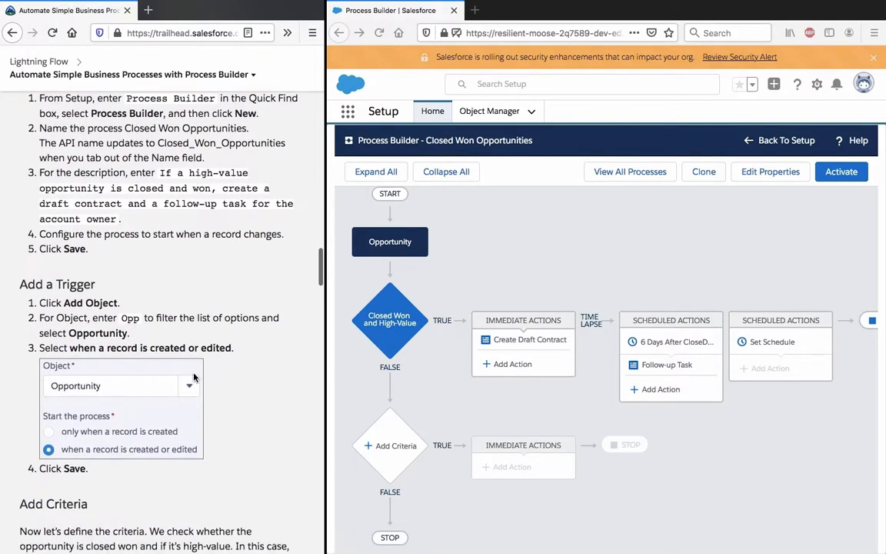
scroll(194, 377, down, 5)
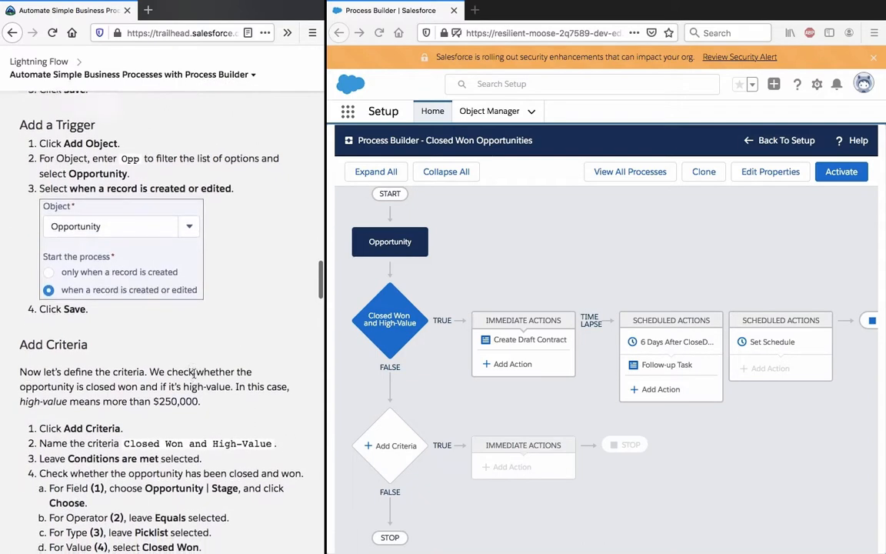
scroll(194, 372, down, 2)
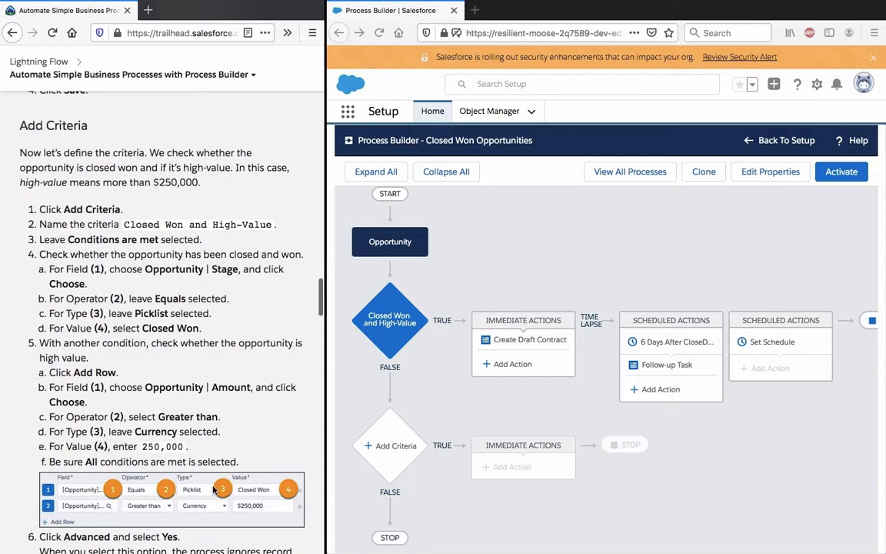
scroll(234, 455, down, 2)
scroll(262, 508, down, 3)
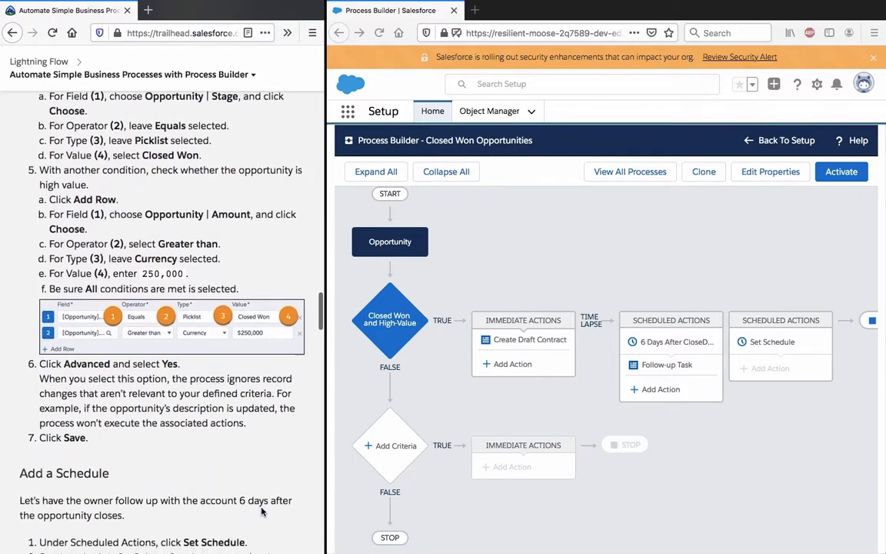
scroll(276, 331, down, 6)
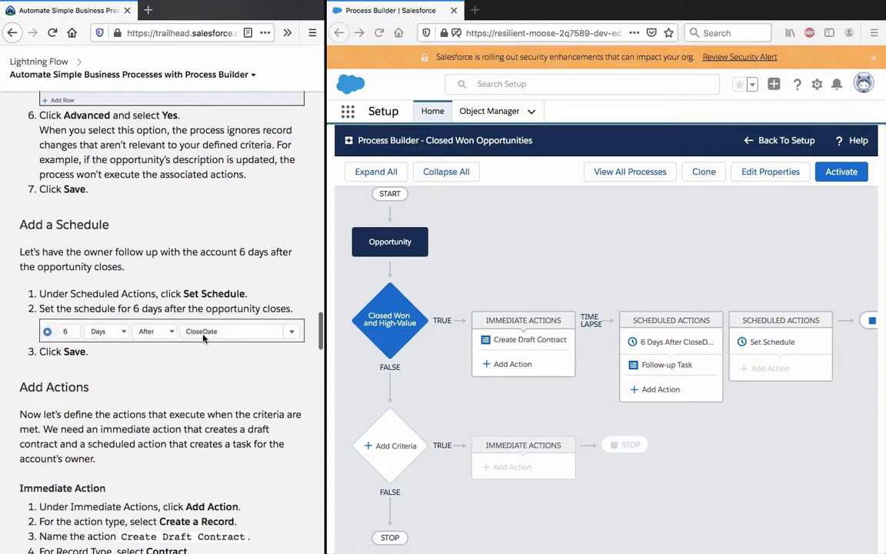
Step: Recheck the Immediate Action and Scheduled Action instructions, including the tip on selecting fields versus fields on related records
scroll(300, 337, down, 8)
scroll(300, 336, down, 5)
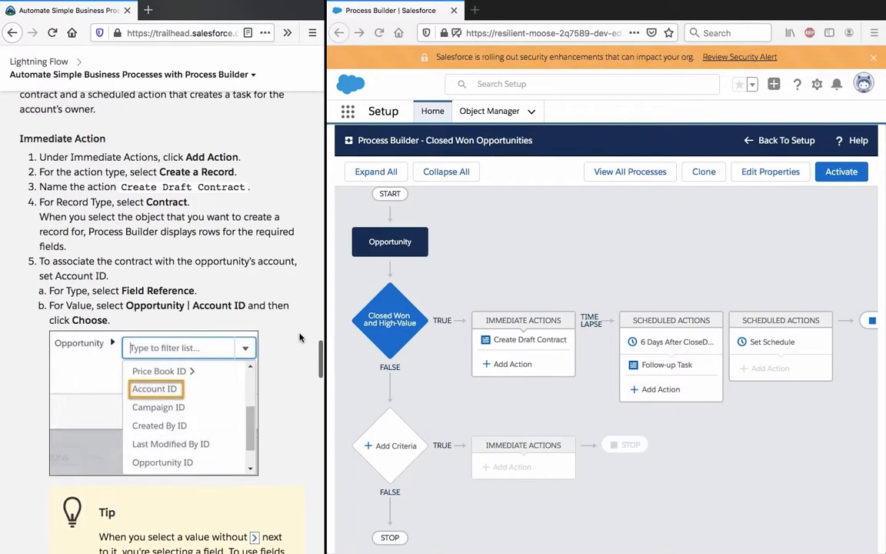
scroll(300, 337, down, 3)
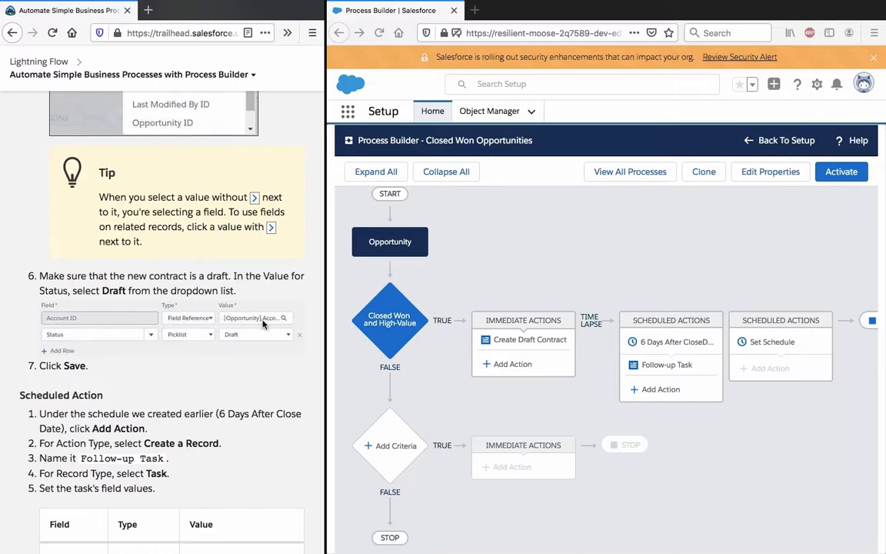
scroll(262, 324, up, 5)
scroll(262, 324, down, 5)
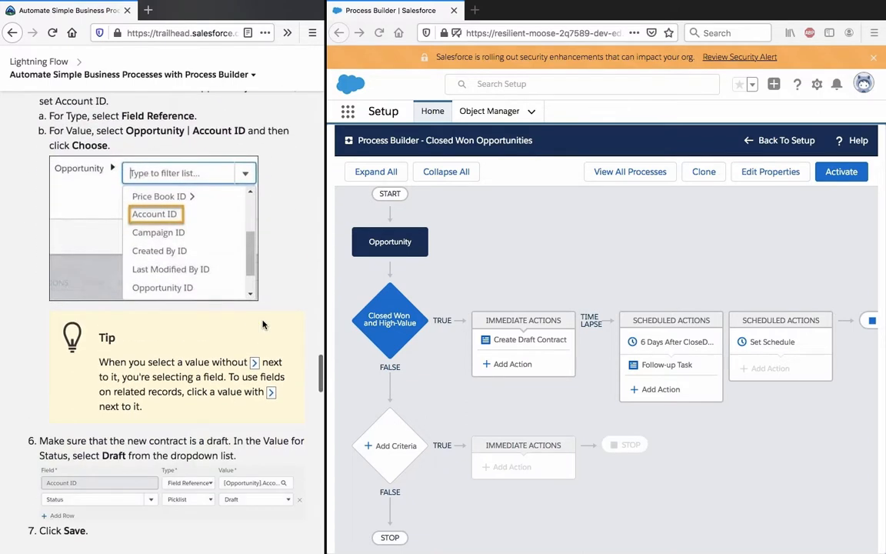
scroll(253, 336, up, 5)
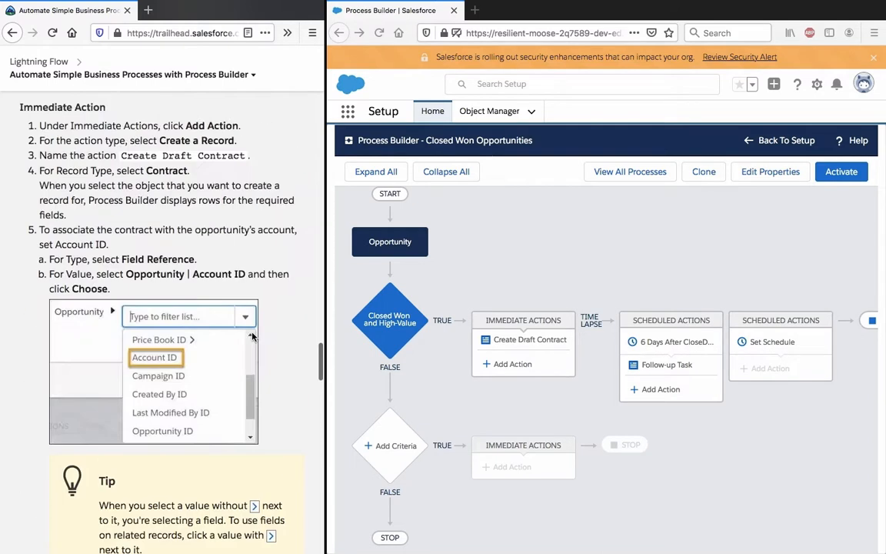
scroll(253, 336, down, 6)
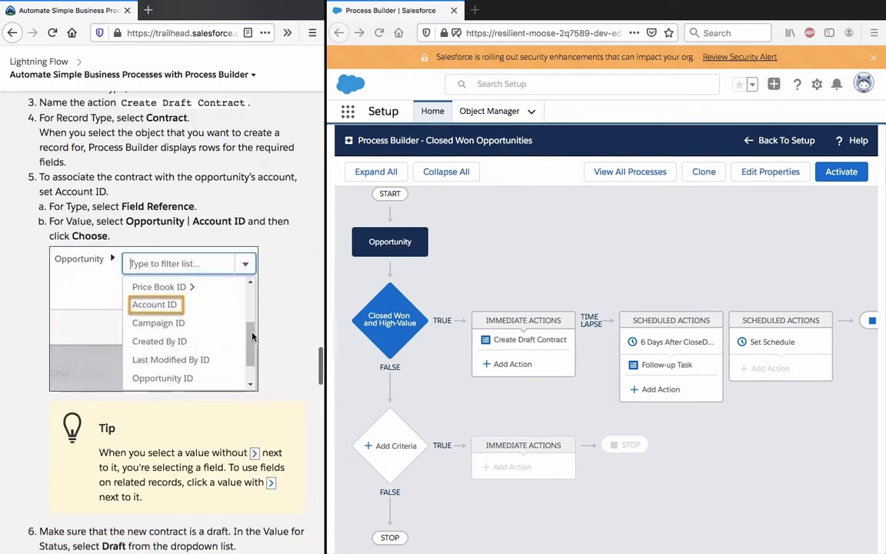
scroll(253, 337, up, 12)
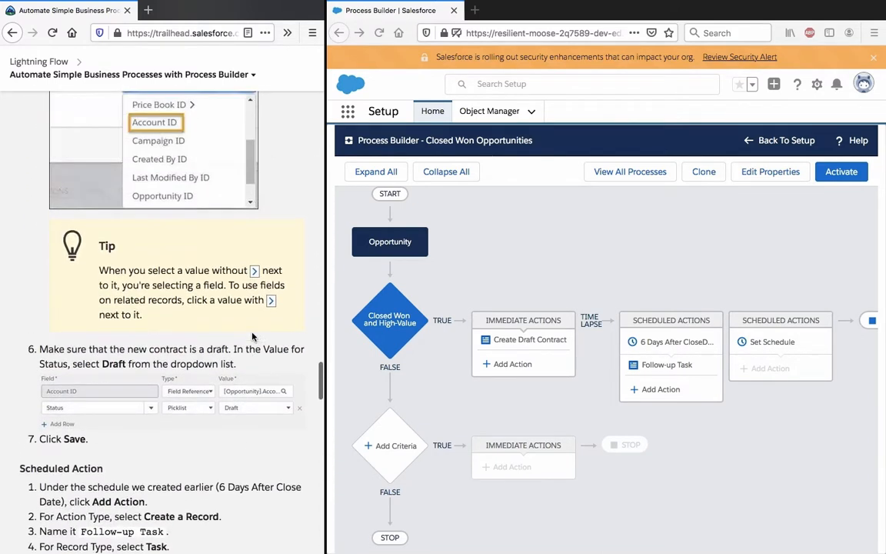
scroll(252, 336, down, 10)
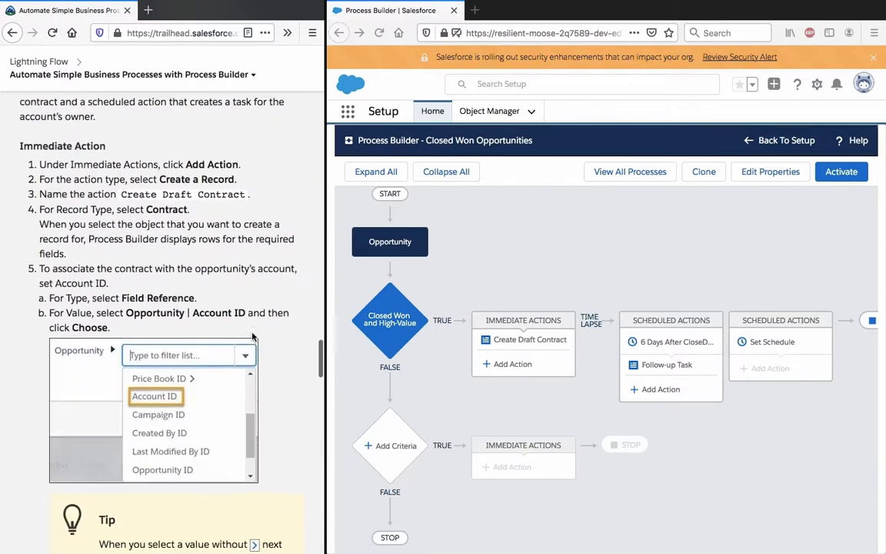
scroll(253, 336, down, 2)
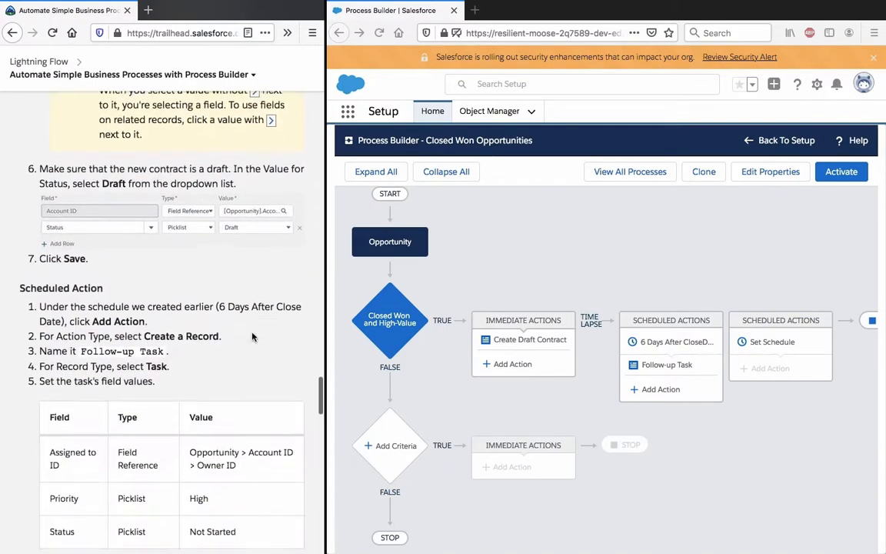
scroll(253, 336, up, 7)
scroll(252, 336, up, 2)
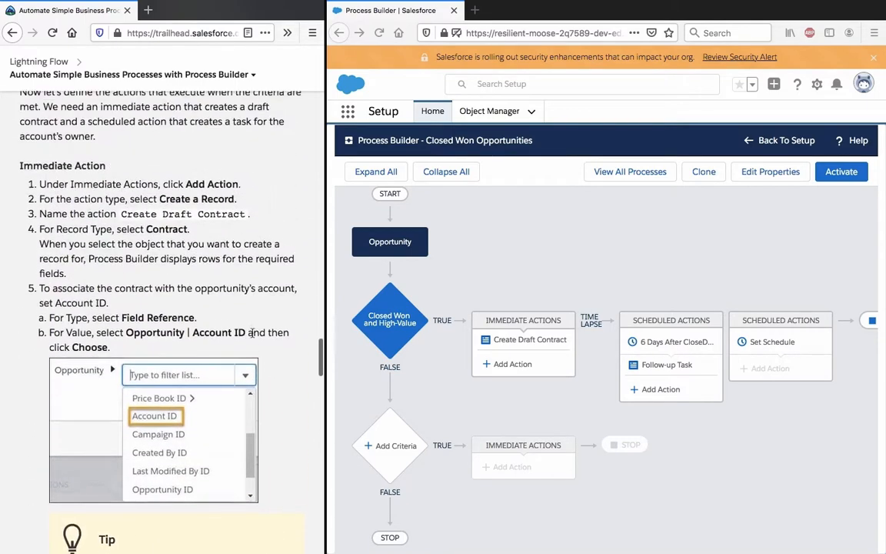
scroll(252, 336, down, 4)
scroll(252, 337, up, 4)
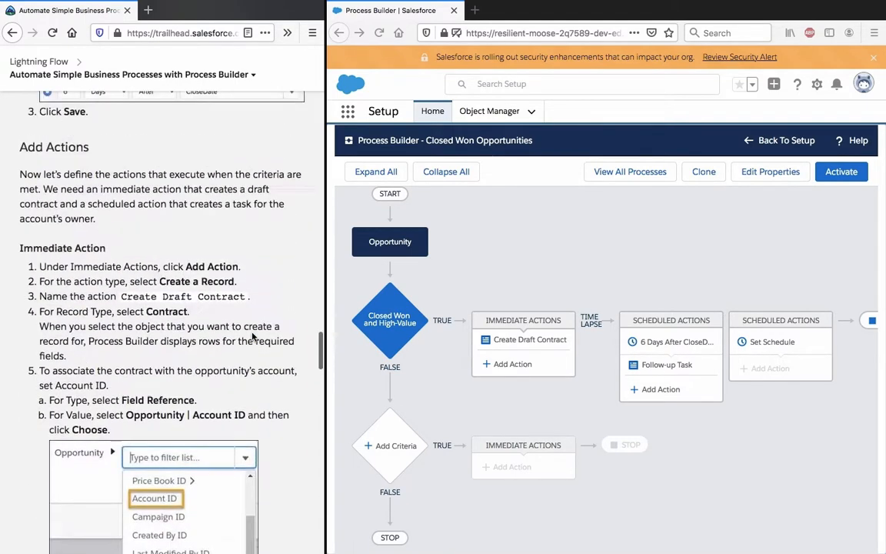
scroll(252, 336, down, 4)
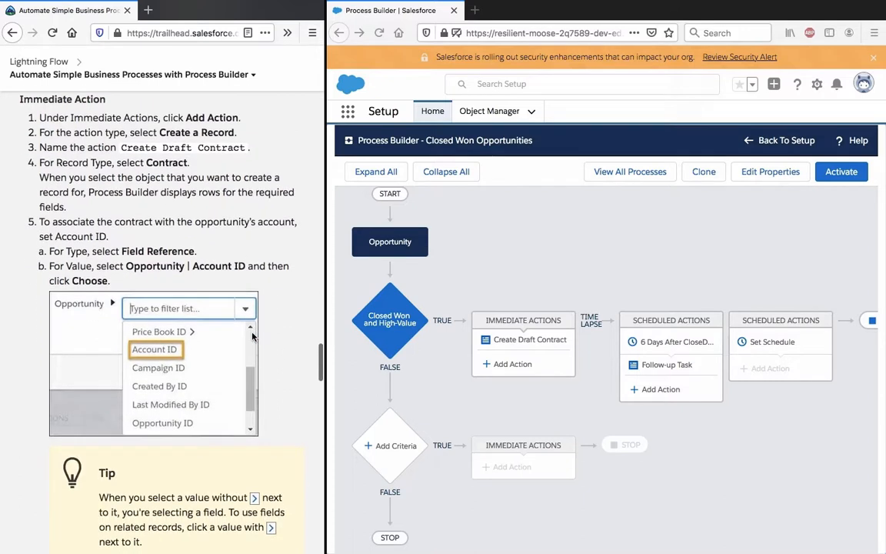
scroll(252, 337, down, 6)
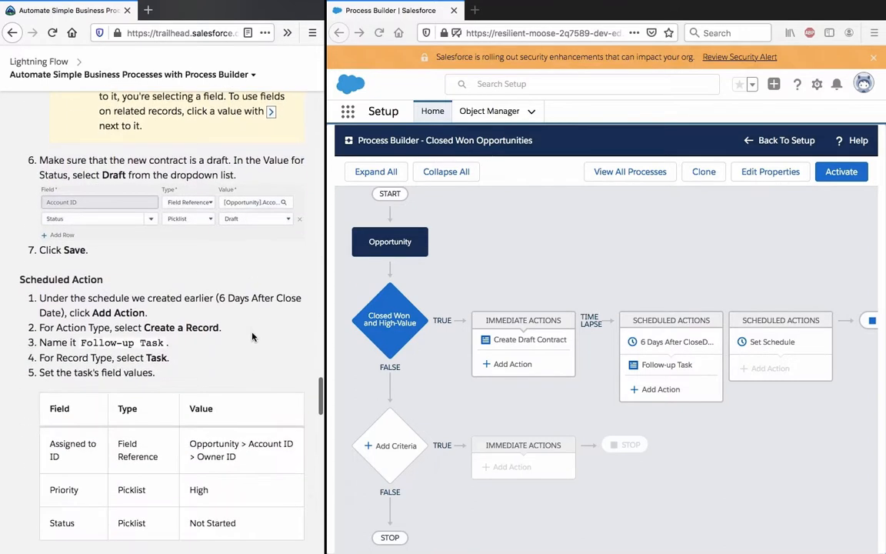
scroll(252, 336, down, 1)
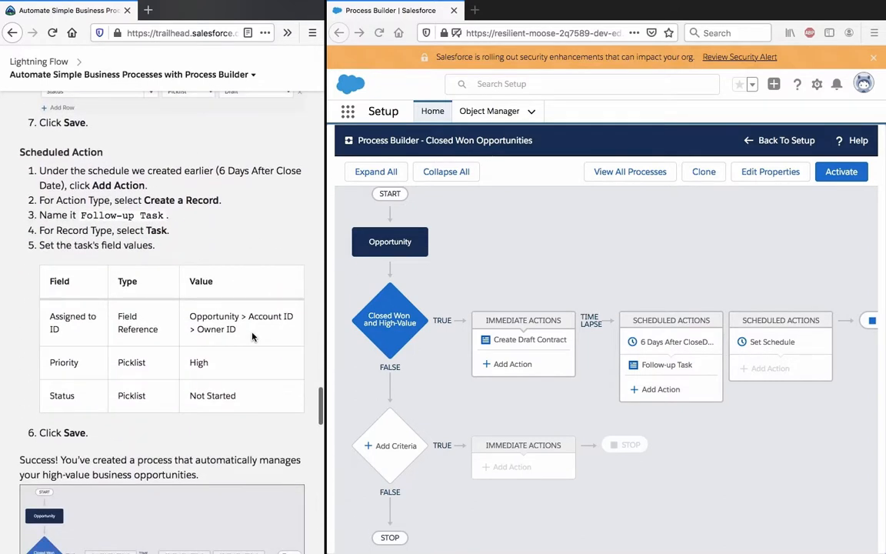
scroll(252, 336, up, 10)
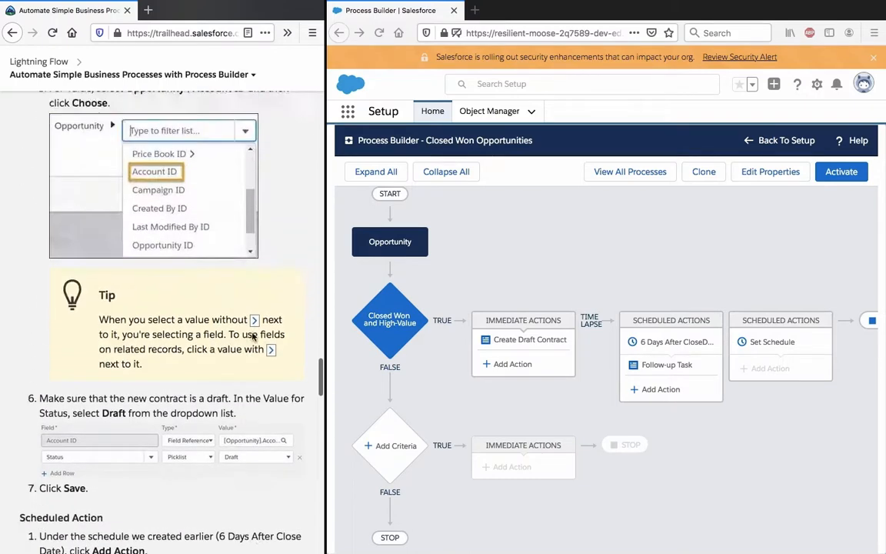
scroll(252, 336, down, 2)
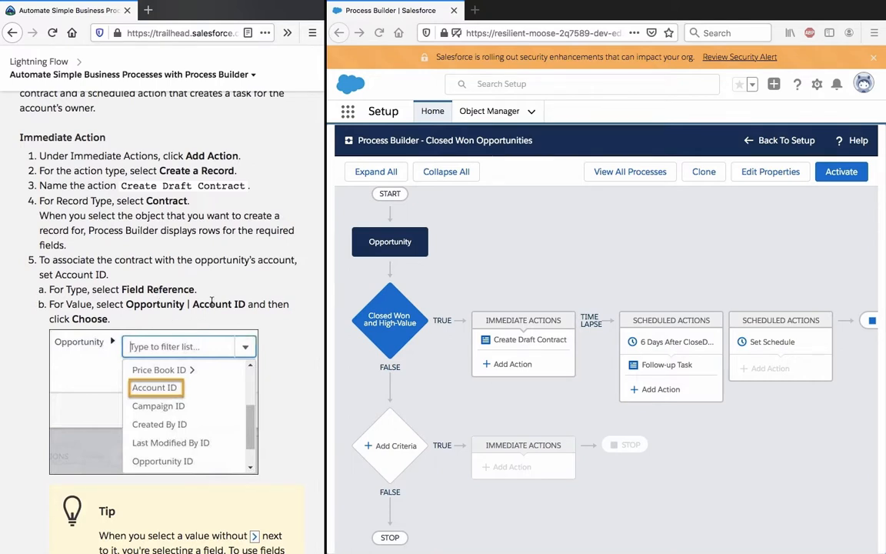
scroll(192, 305, down, 3)
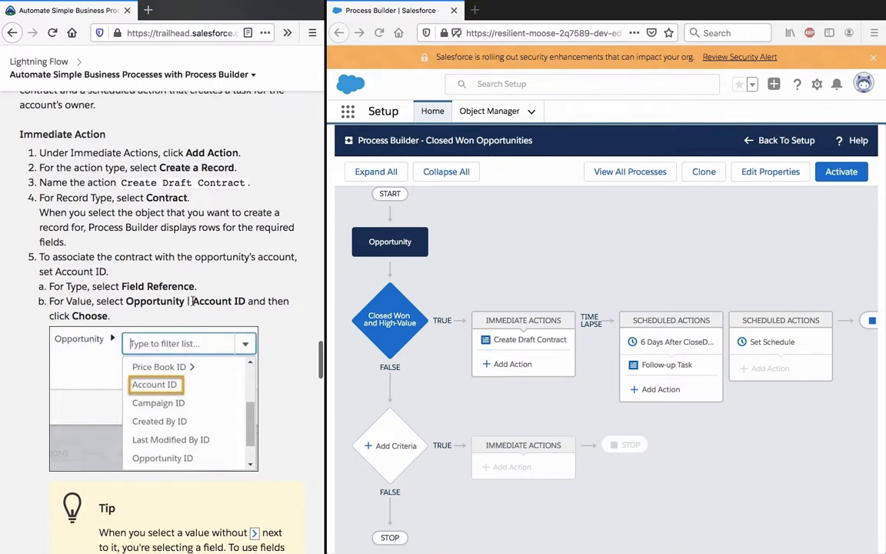
scroll(192, 305, down, 3)
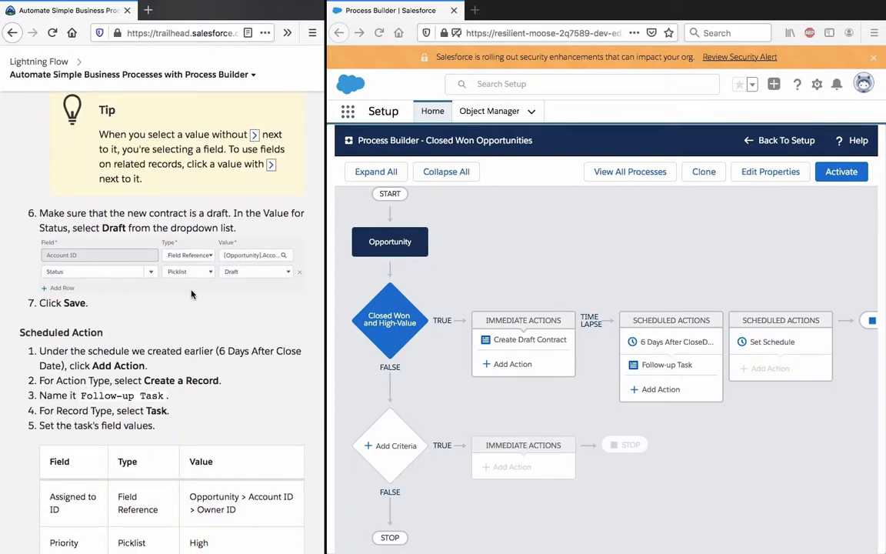
Step: Go to the Hands-on Challenge and read its title and description about syncing contact addresses with their account's address
scroll(192, 294, down, 12)
scroll(191, 294, down, 5)
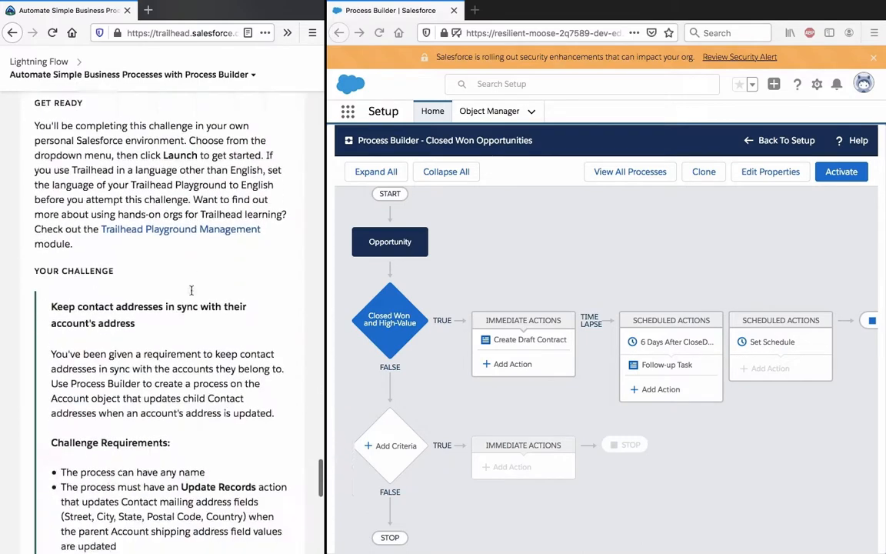
scroll(191, 294, up, 4)
scroll(191, 294, up, 1)
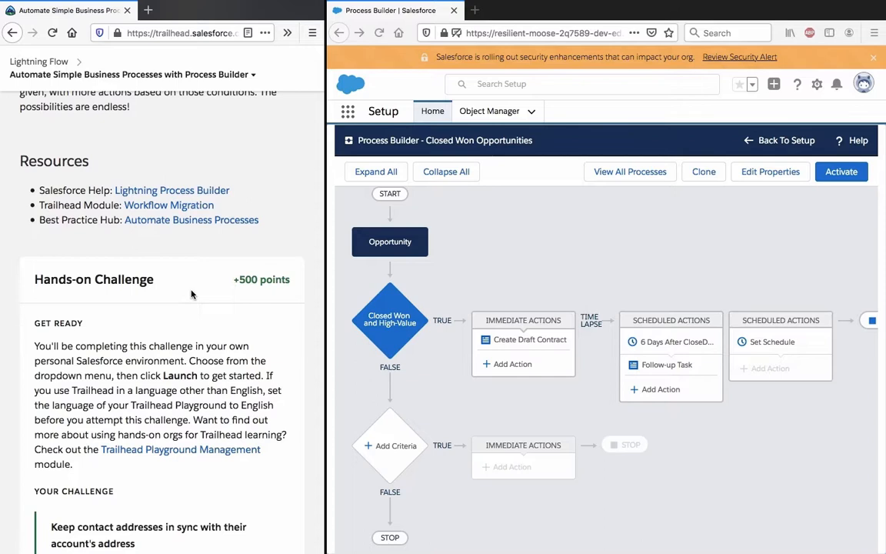
scroll(192, 293, down, 5)
triple_click(192, 294)
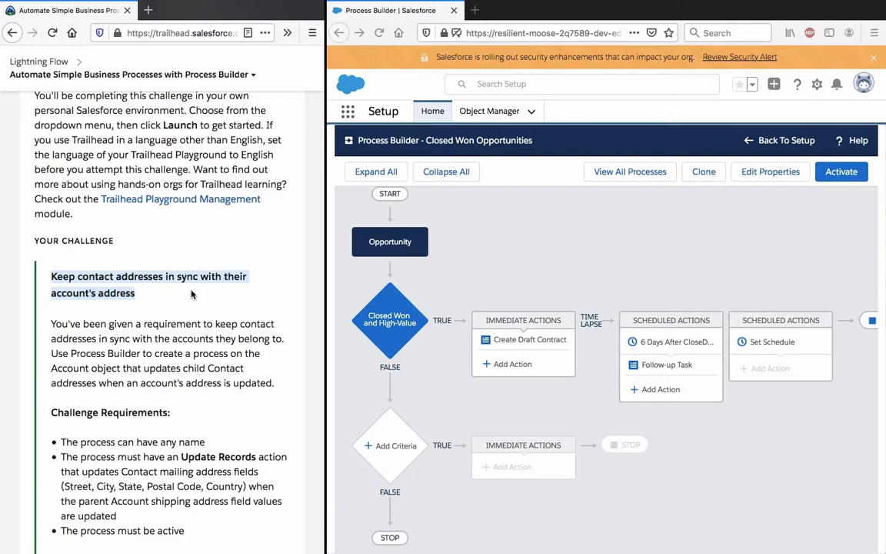
click(192, 294)
scroll(191, 294, down, 1)
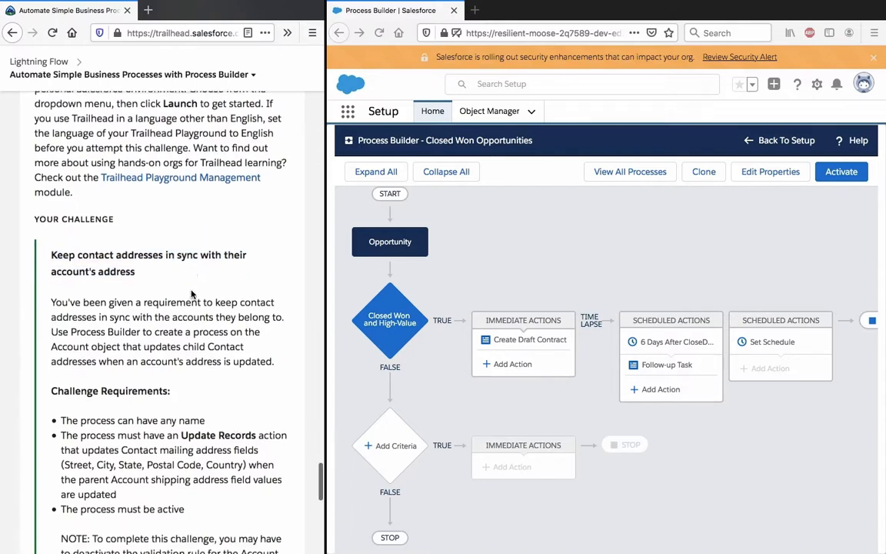
triple_click(192, 291)
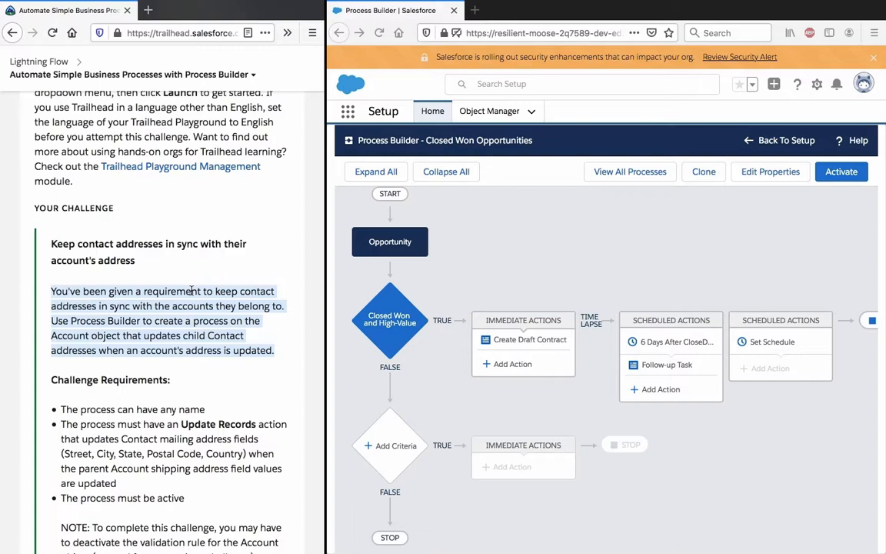
click(191, 291)
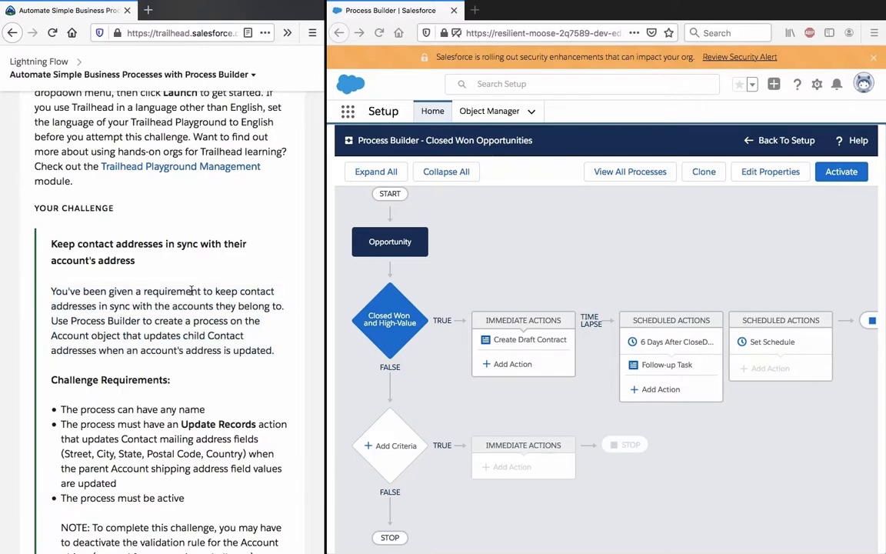
Step: Read the Challenge Requirements for the process and the note about deactivating the Account object's validation rule
scroll(191, 291, down, 3)
scroll(212, 291, up, 1)
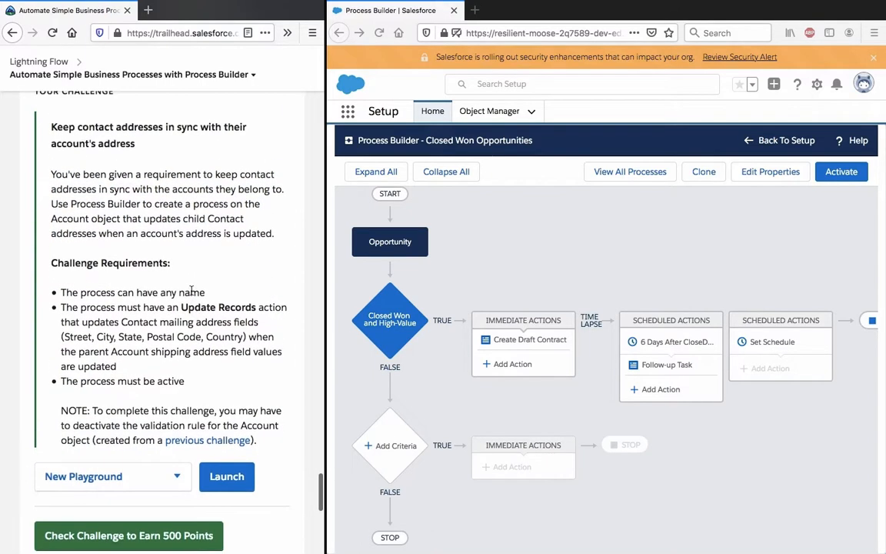
triple_click(191, 292)
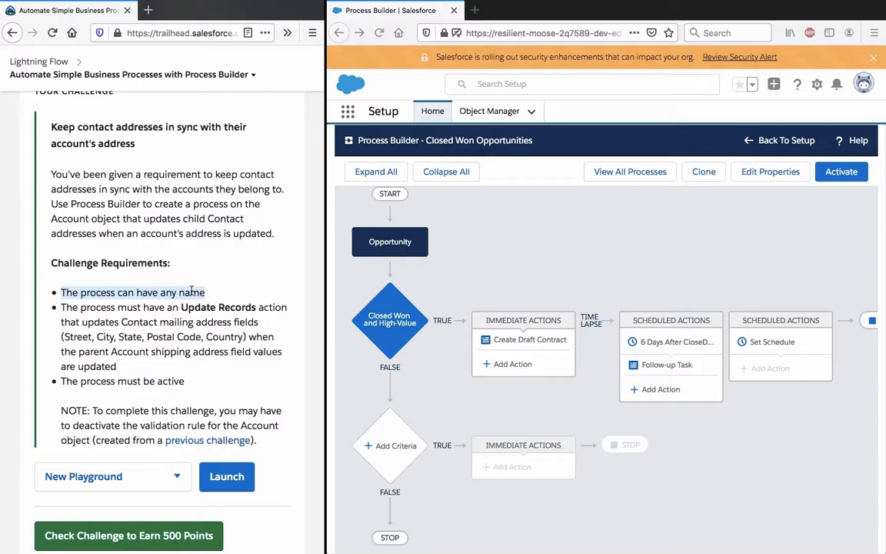
triple_click(174, 346)
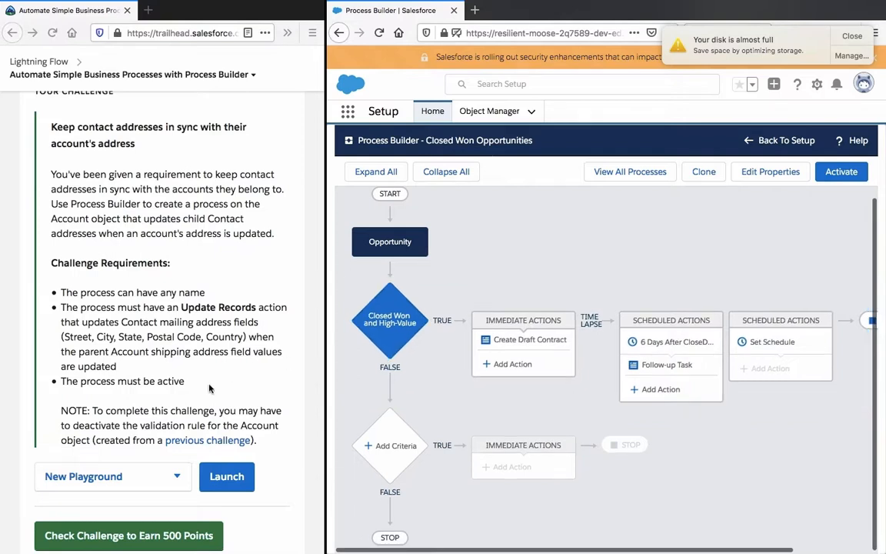
triple_click(181, 416)
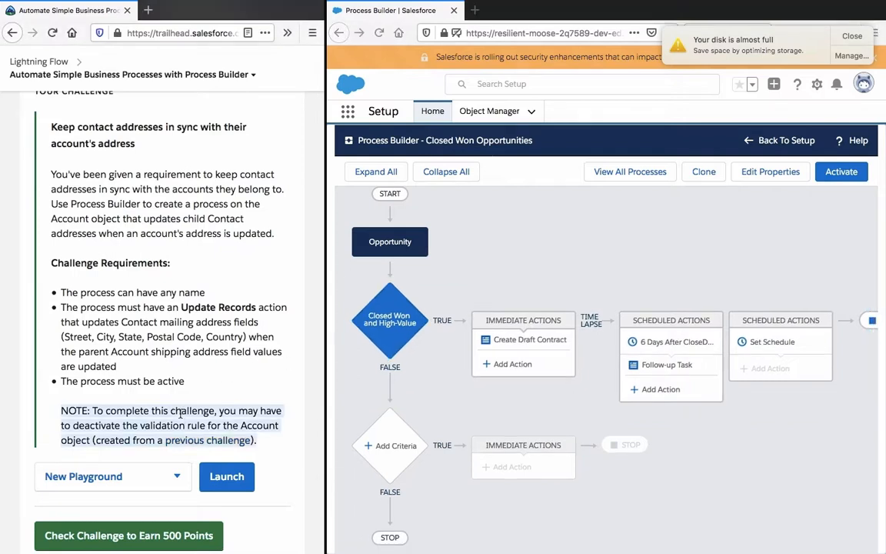
click(181, 413)
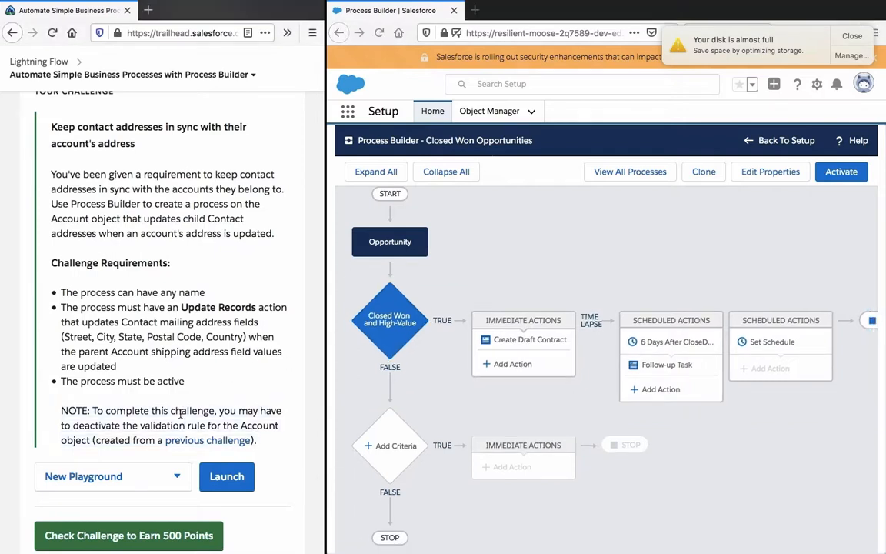
click(461, 240)
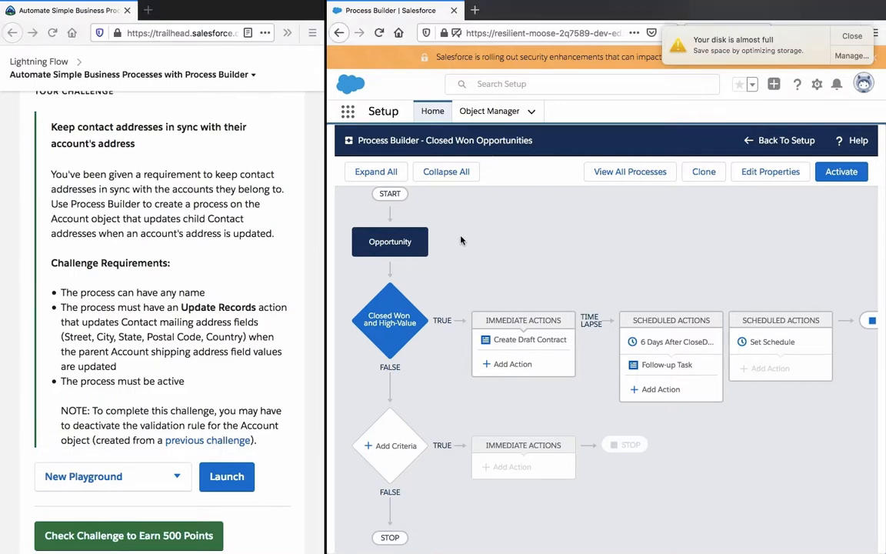
Step: Leave the process canvas, return to the Process Builder list and view version 1 of the Closed Won Opportunities process
click(780, 140)
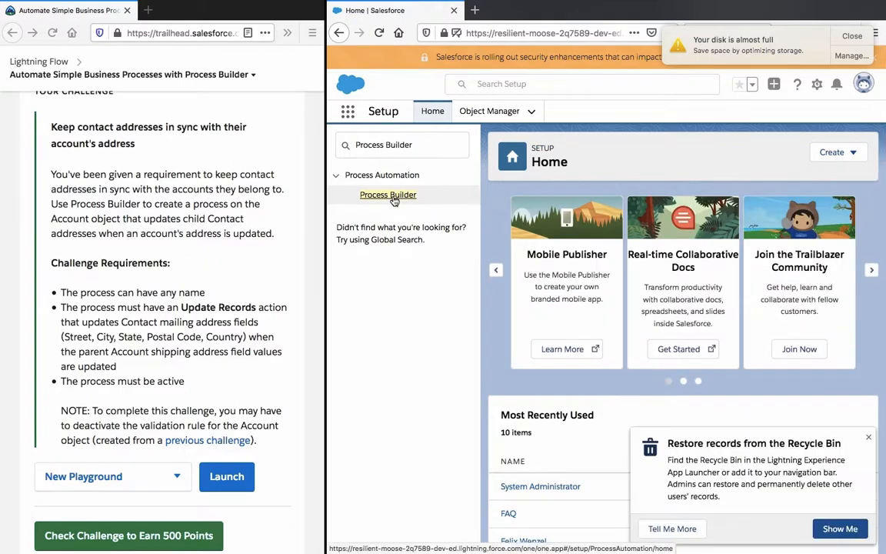
click(390, 195)
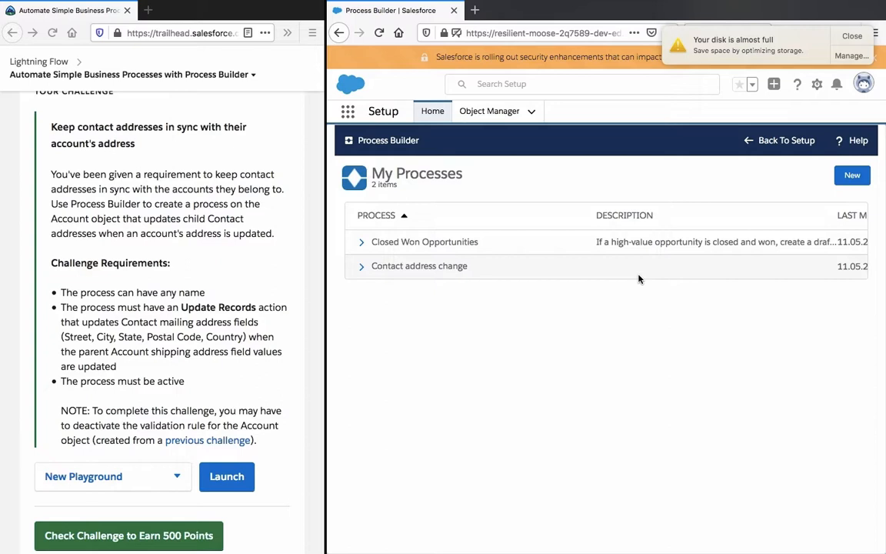
click(360, 245)
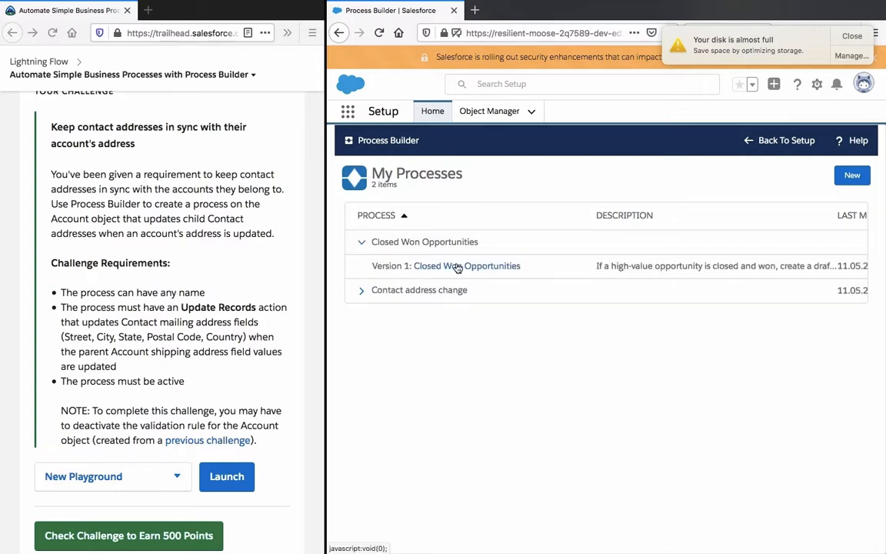
click(455, 266)
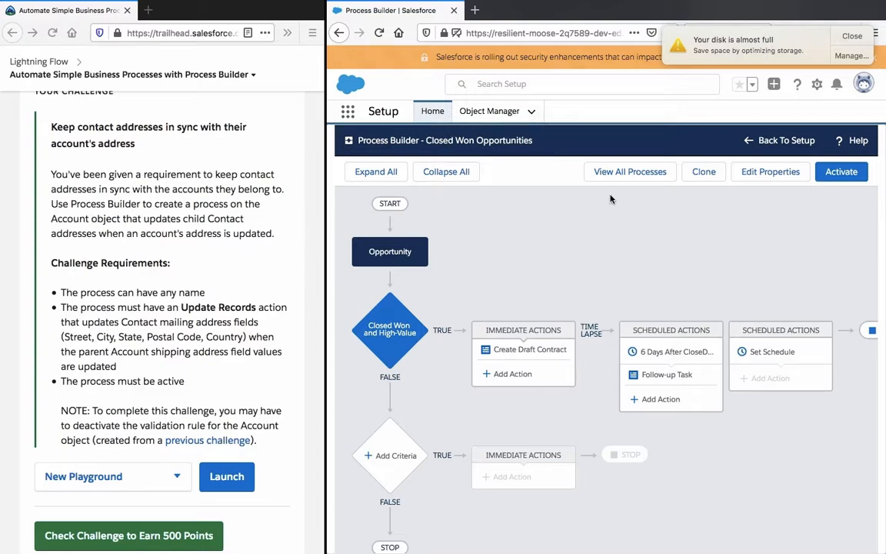
Step: Open version 1 of the Contact address change process from the process list and deactivate that version
click(785, 140)
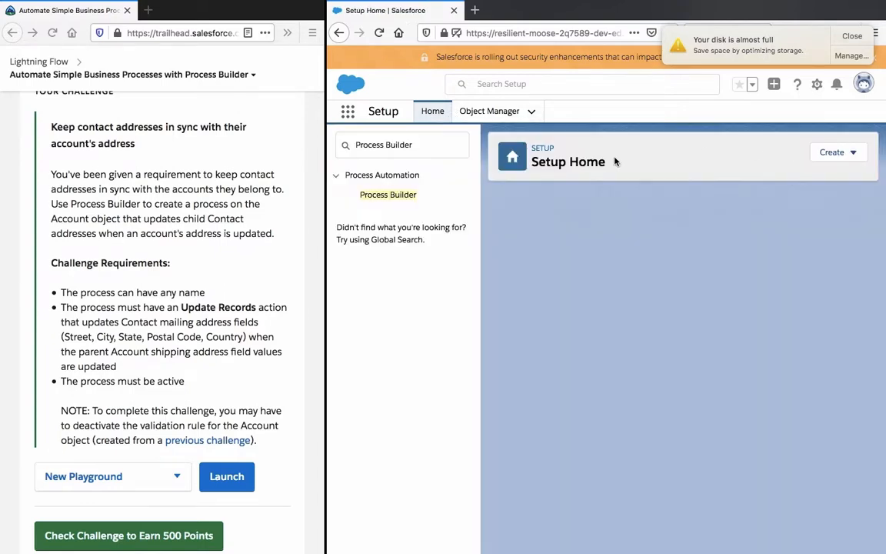
click(406, 193)
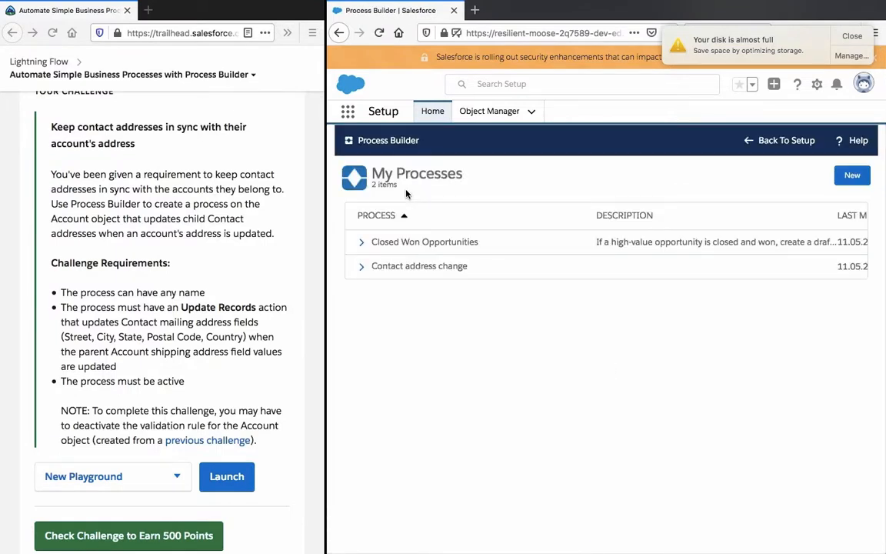
click(361, 267)
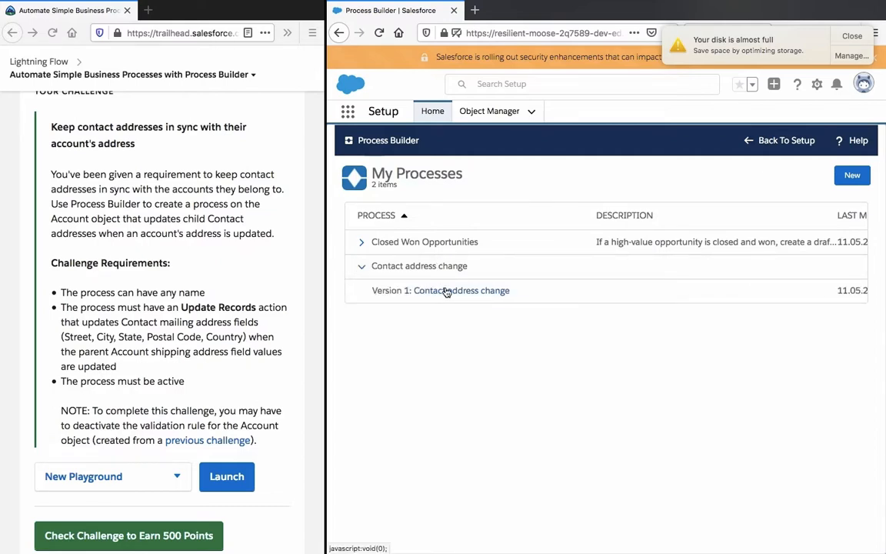
click(446, 291)
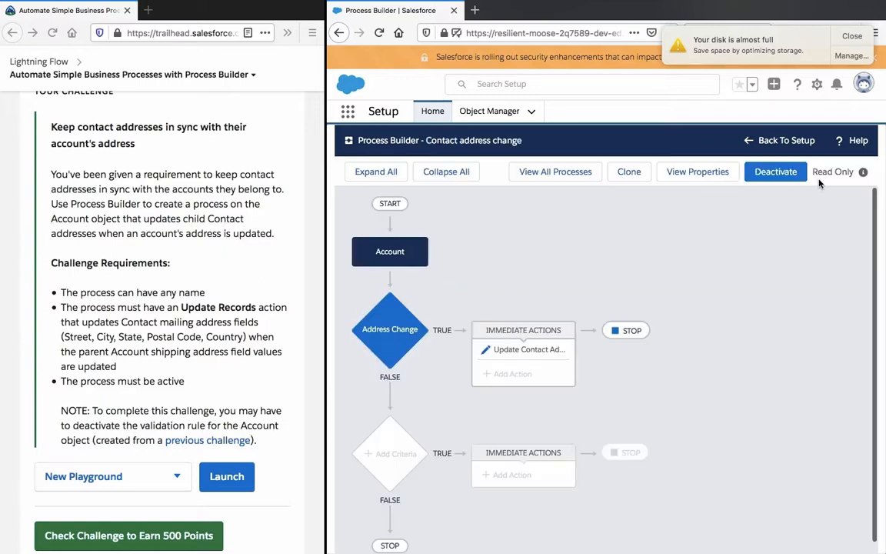
click(774, 172)
click(699, 402)
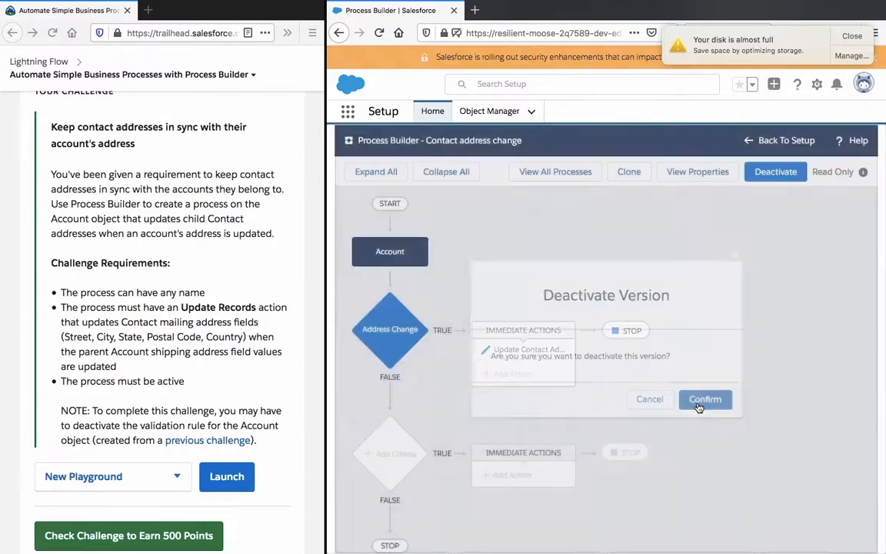
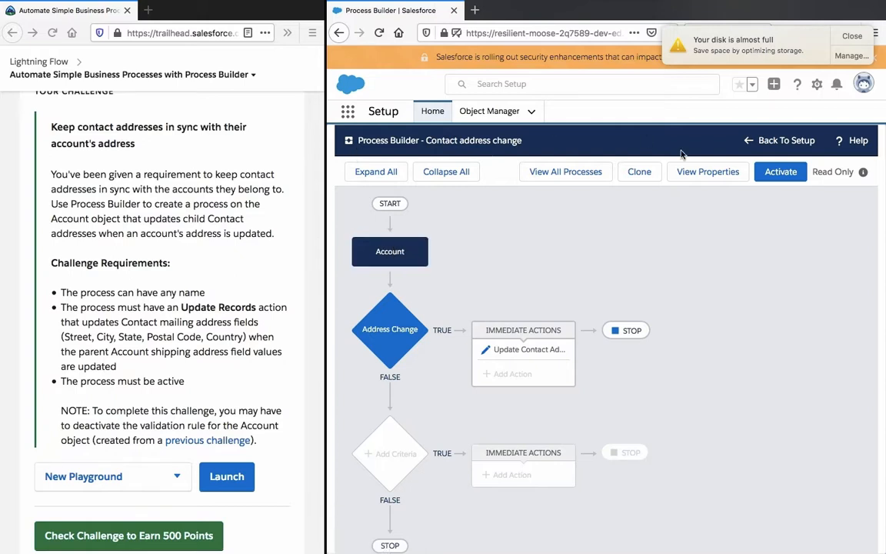
Step: Leave the Contact address change process, return to the Process Builder list and start a new process
click(779, 144)
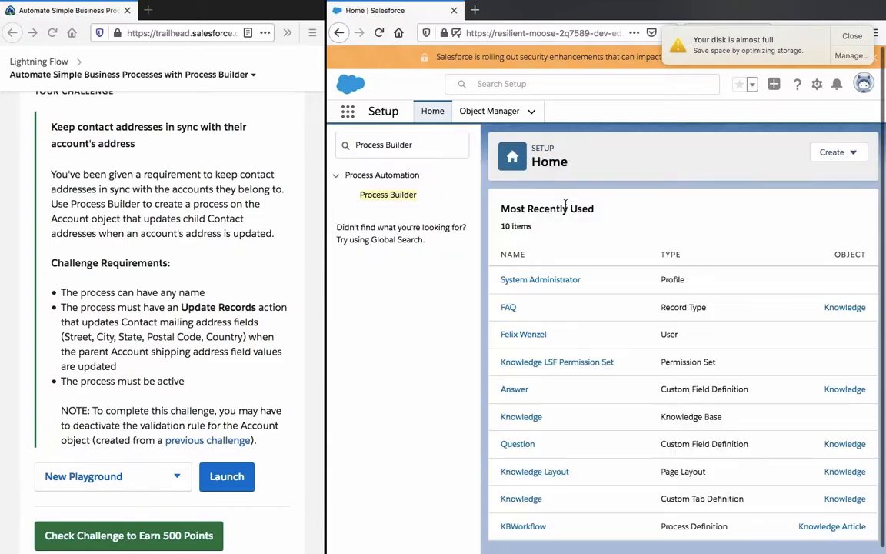
click(840, 154)
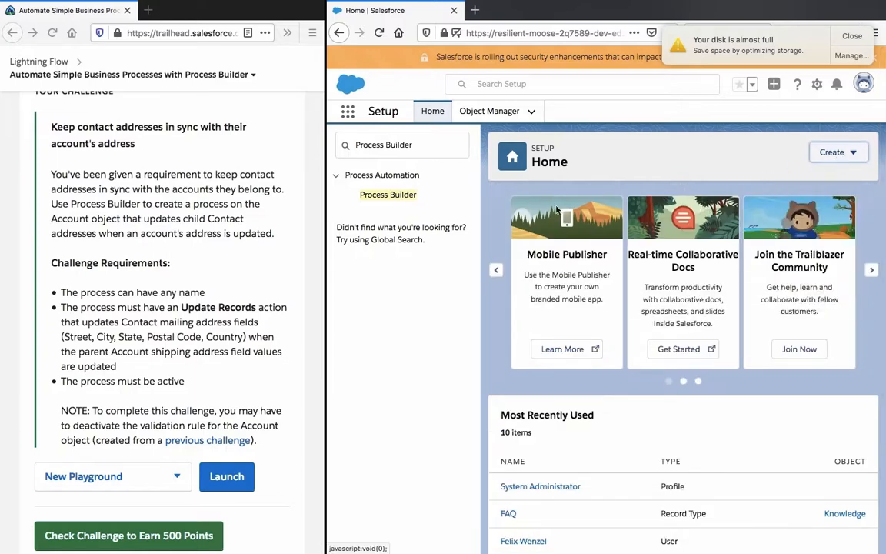
click(386, 197)
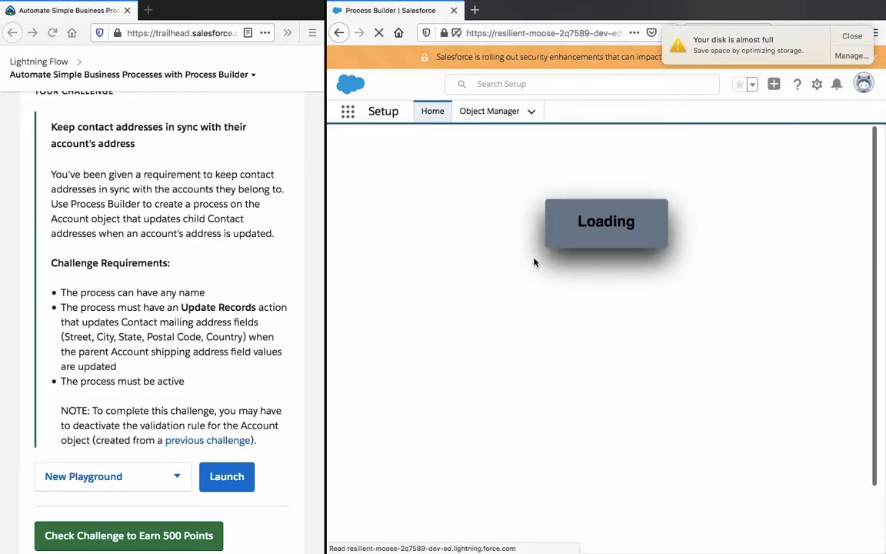
click(841, 176)
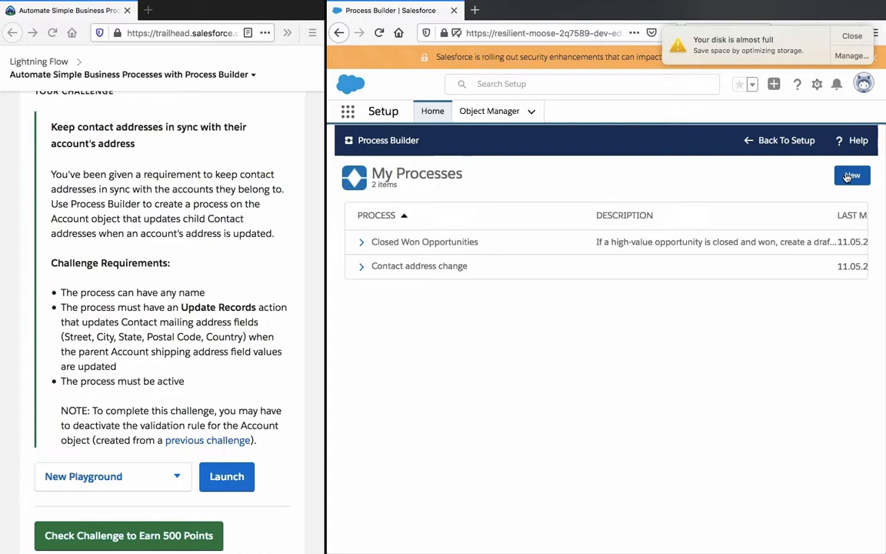
click(847, 177)
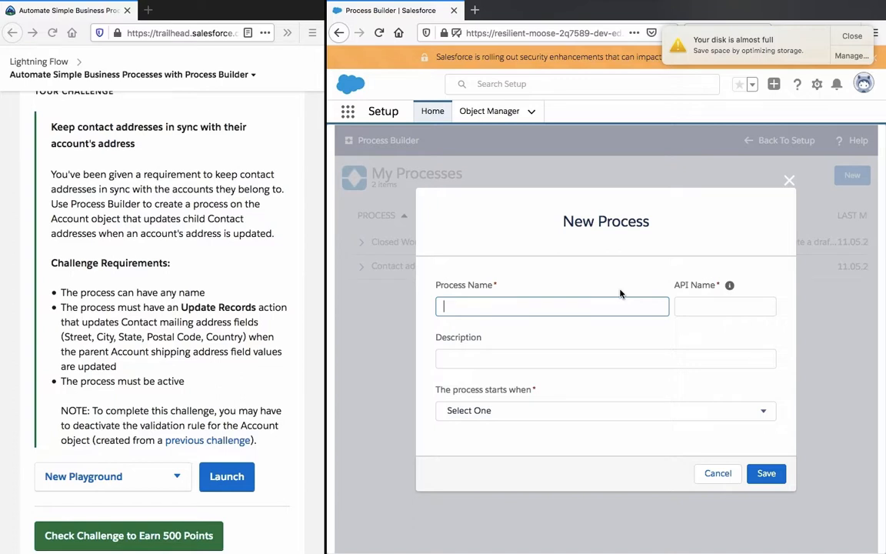
Step: Name the new process "Account Shipping Address Change Alignment"
text(U)
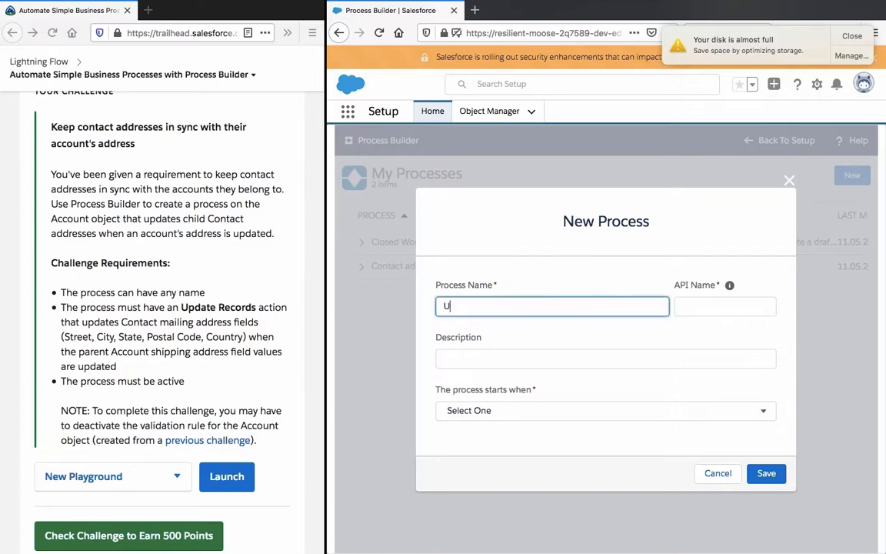
text(pdate when)
text(Accp)
key(BackSpace)
text(ou)
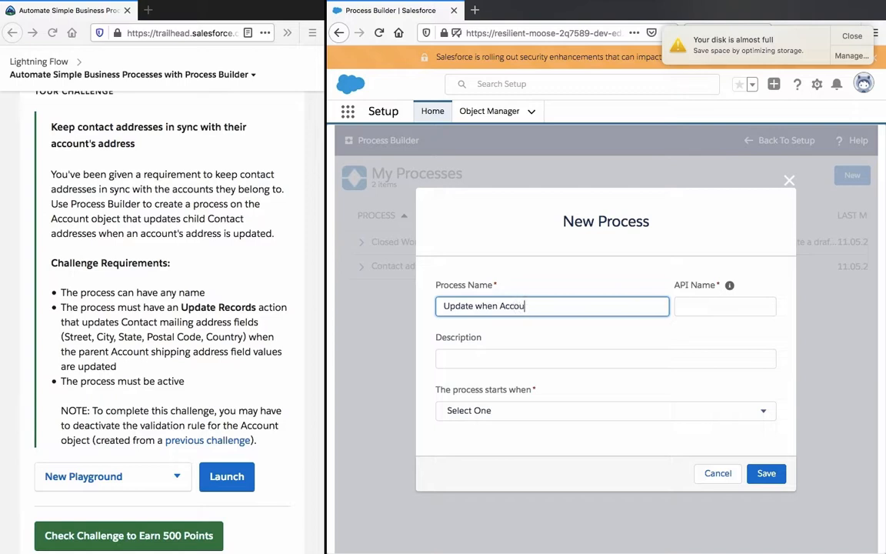
text(nt Shipping Address)
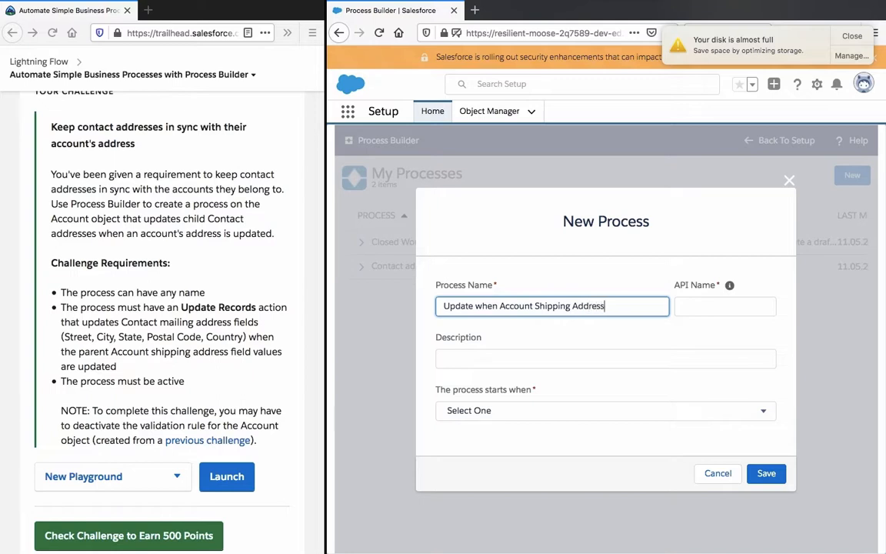
text( Updated)
click(500, 305)
key(shift+Home)
key(BackSpace)
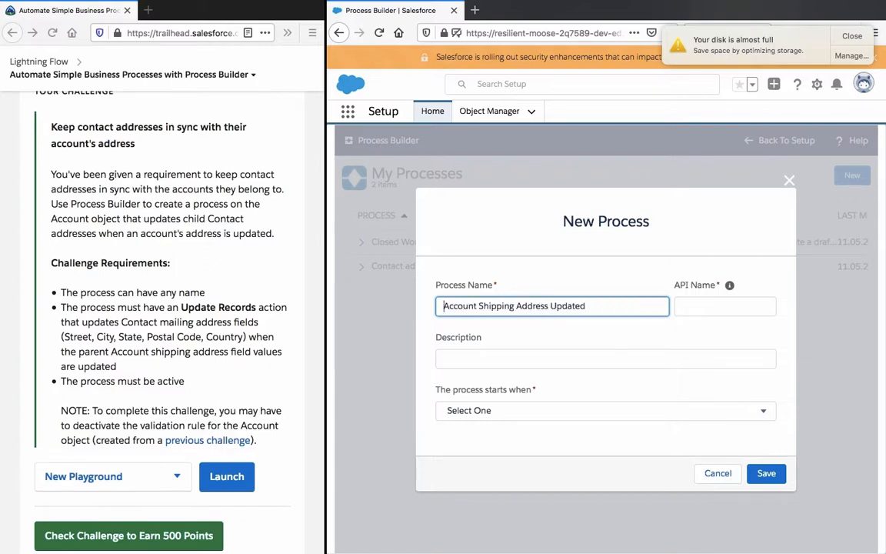
double_click(568, 306)
text(Change Alignment)
Step: Set the process description to "Aligns the account shipping address with the contact mailing address when account shipping address changes occur."
click(665, 357)
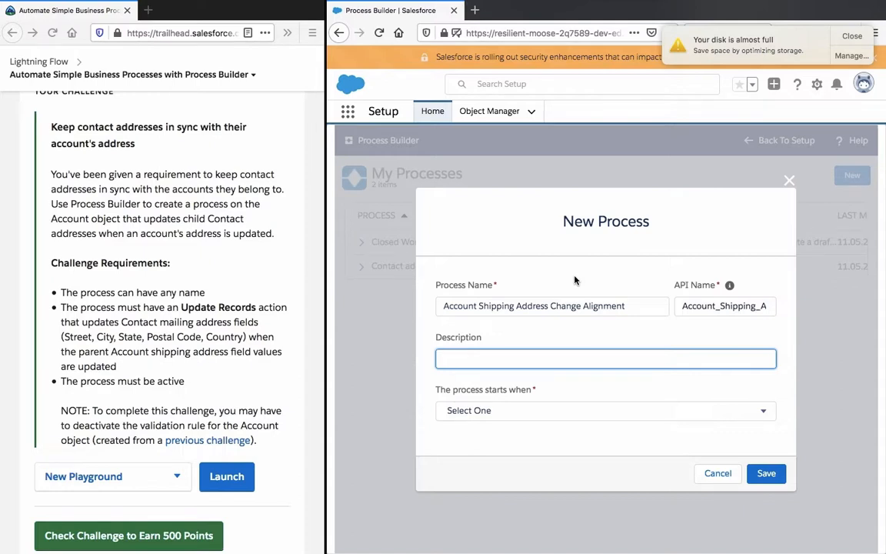
text(Aligns the account shipp)
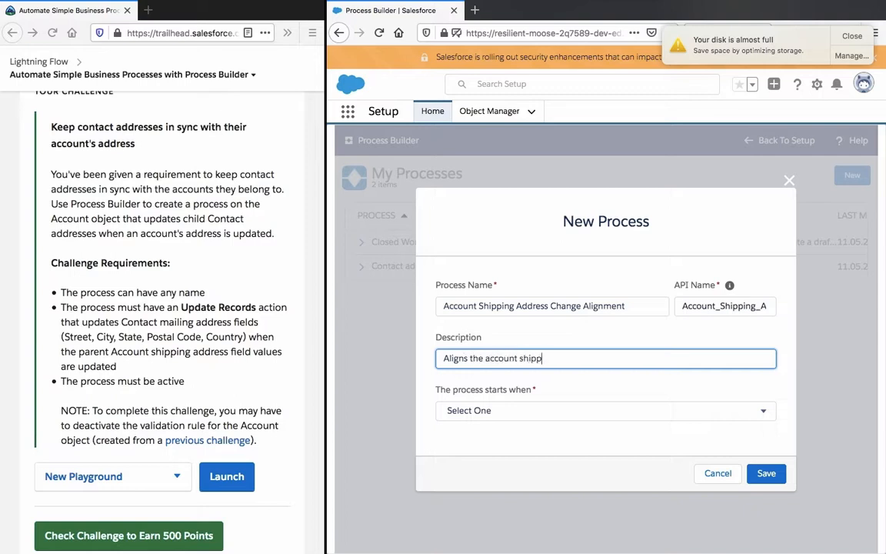
text(ing address)
text(with th)
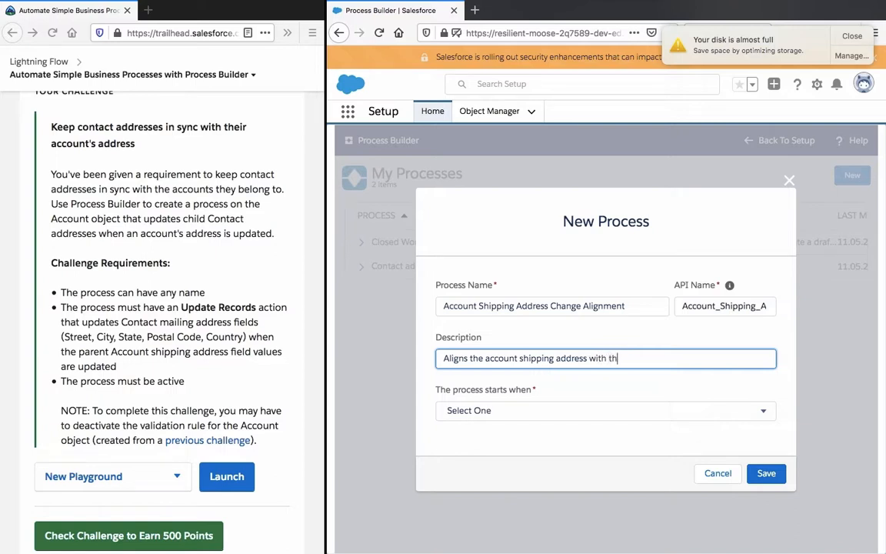
text(e contact mailing addres)
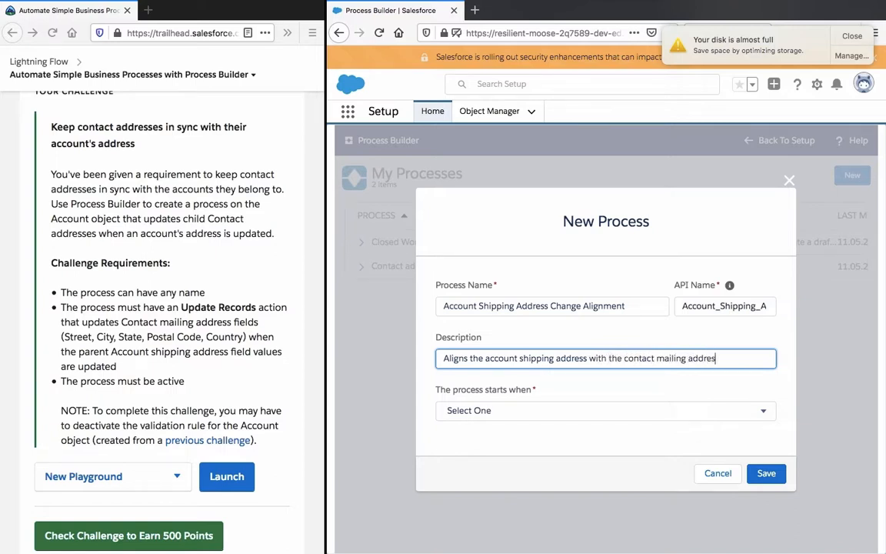
text(s when account shipping address changes occur.)
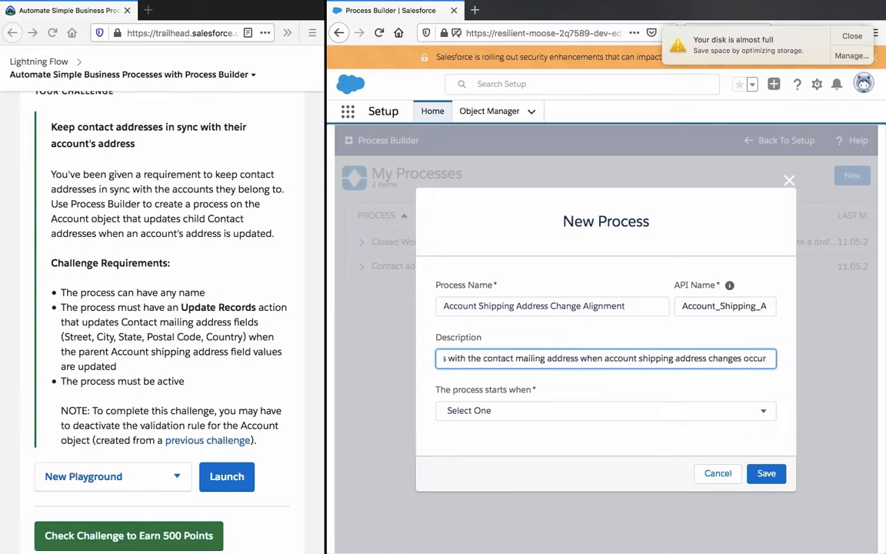
Step: Set the process to start when a record changes and save the new process
click(500, 409)
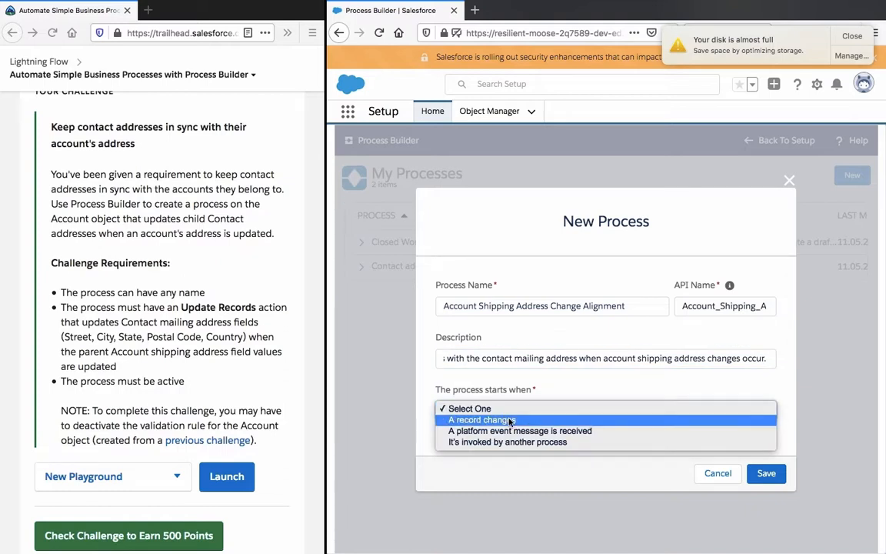
click(516, 421)
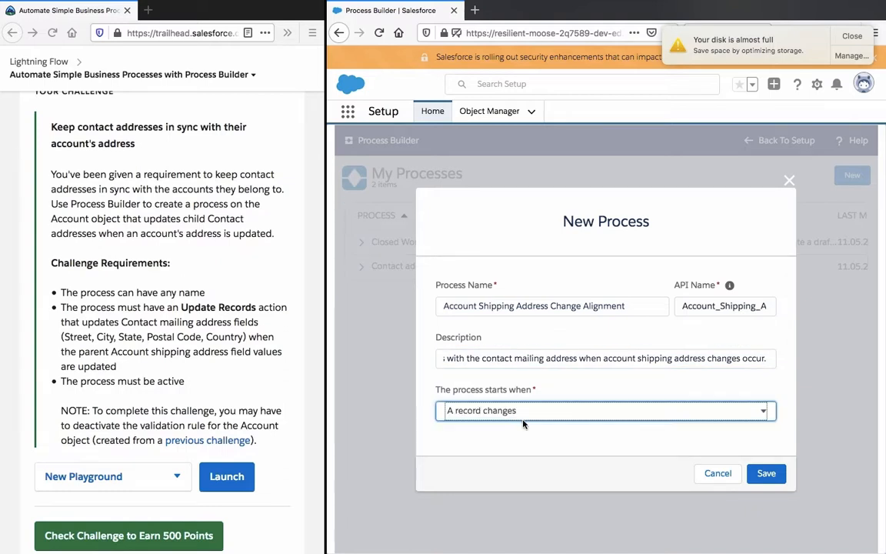
click(774, 475)
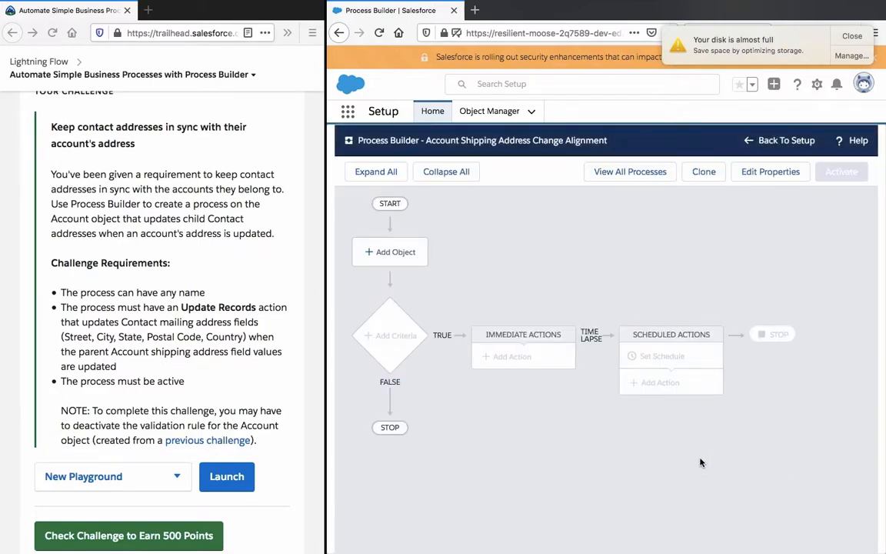
Step: Add Account as the object of the process and save it
click(398, 253)
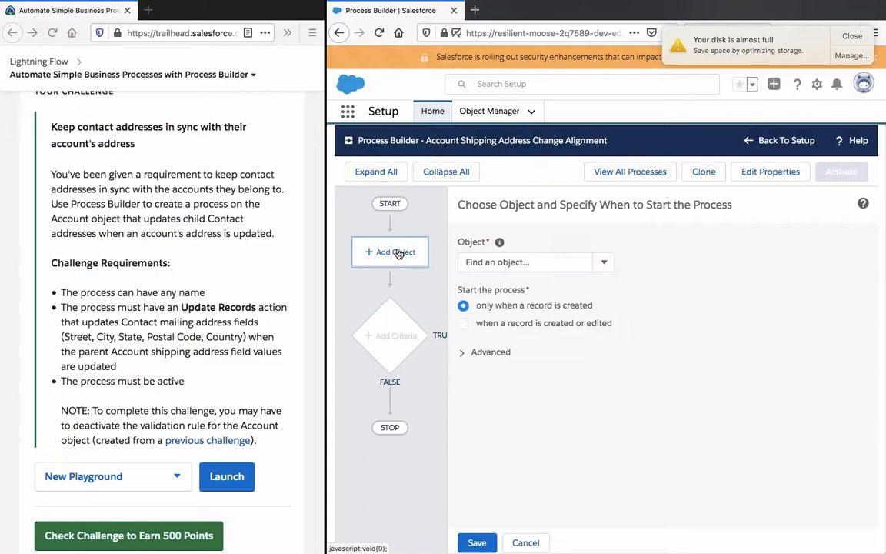
click(483, 262)
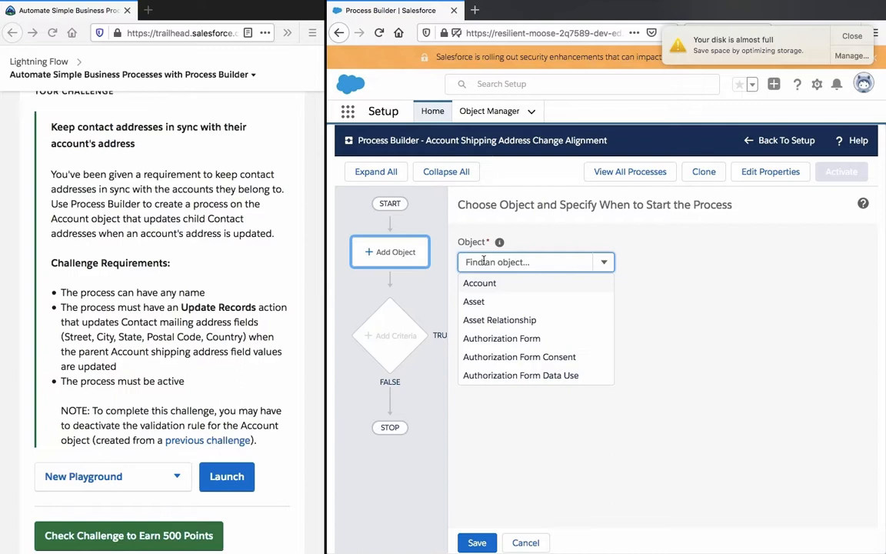
text(a)
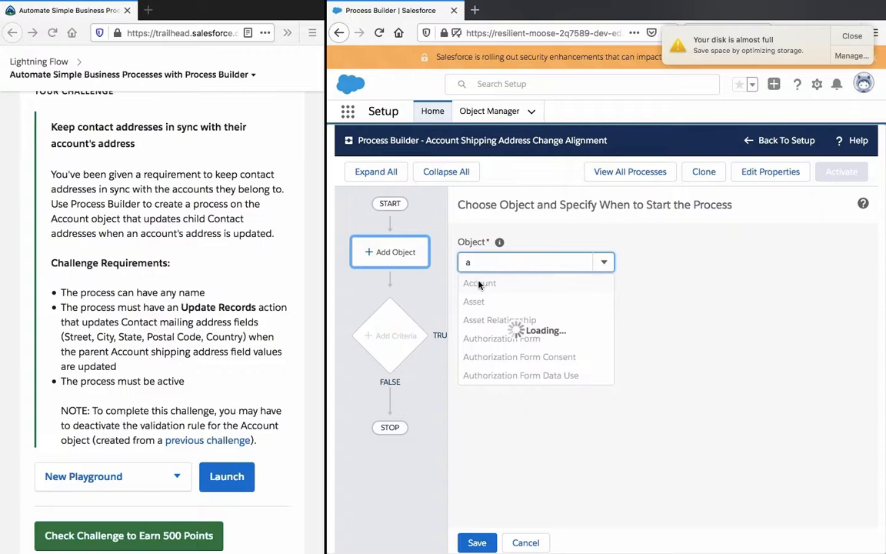
click(479, 283)
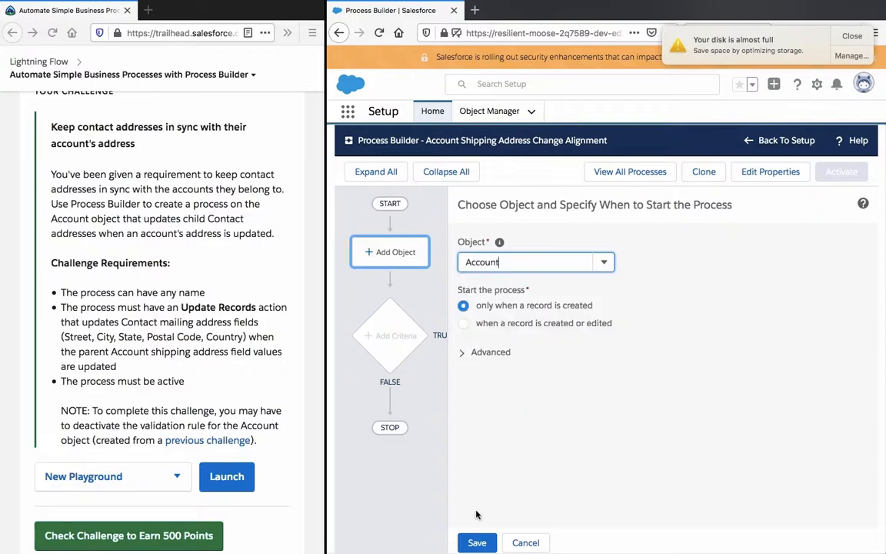
click(479, 543)
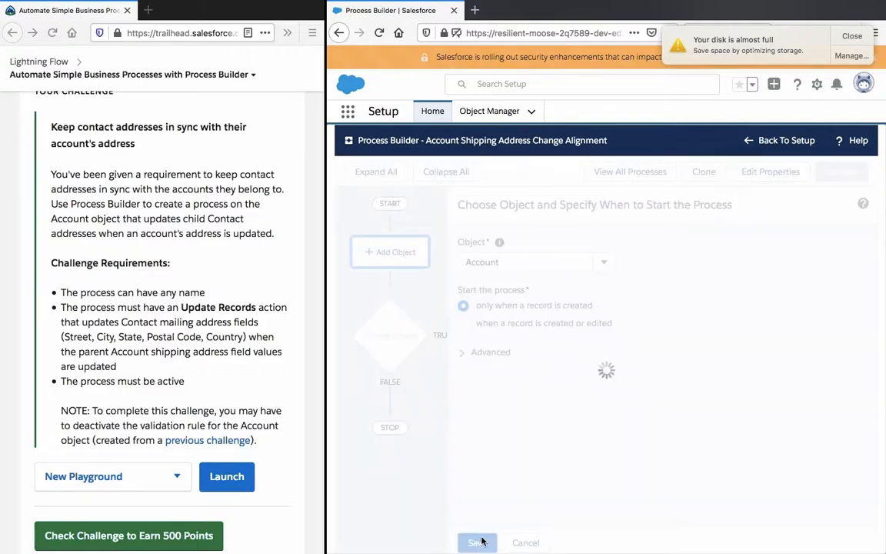
Step: Reopen the Account object's settings, set the process to start when a record is created or edited, and save
click(388, 251)
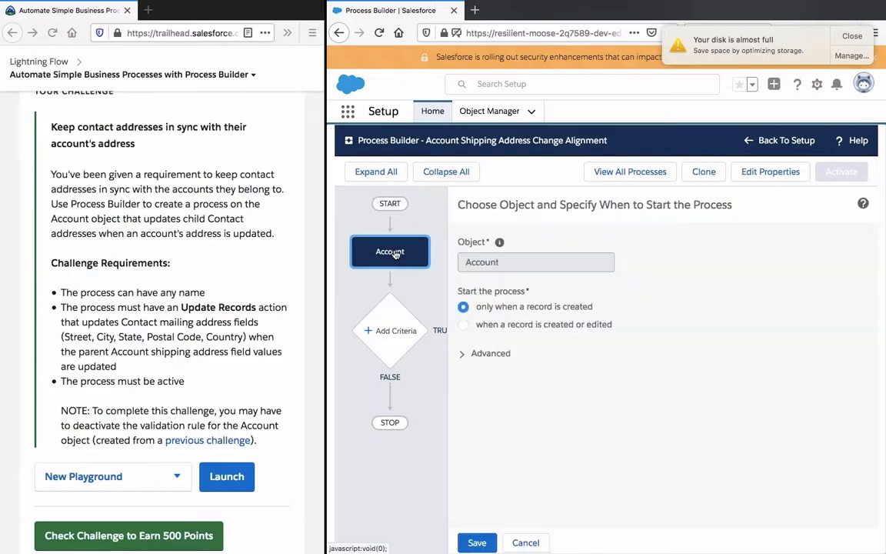
click(464, 325)
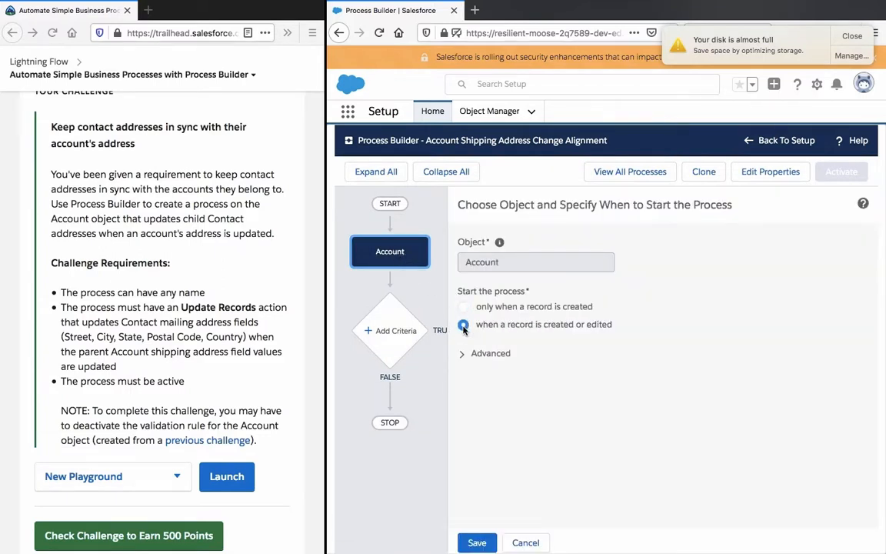
click(477, 543)
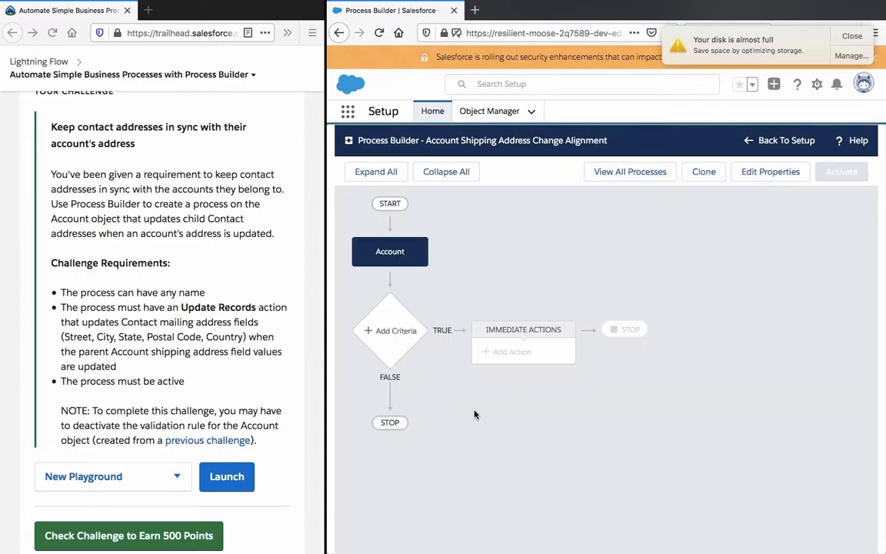
Step: Add criteria below the Account object and name them "Shipping Address Changes"
click(400, 334)
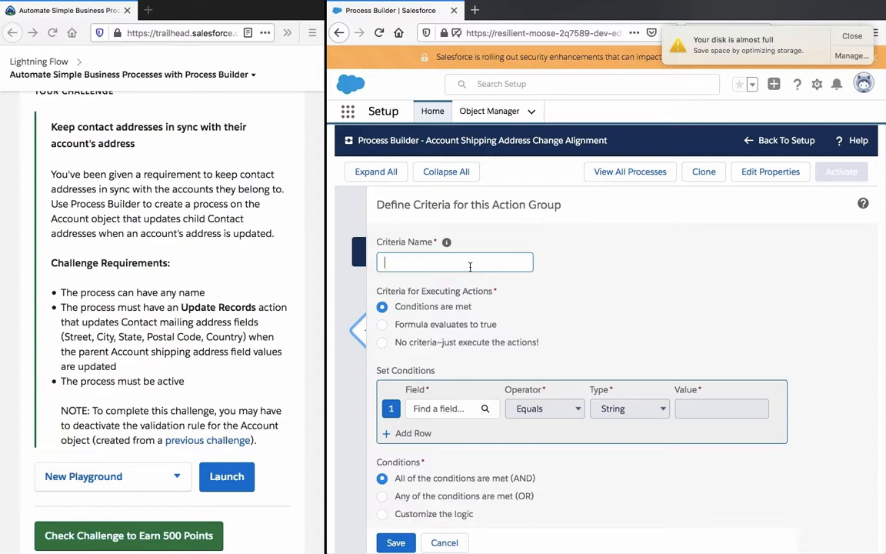
text(A)
key(BackSpace)
text(Sh)
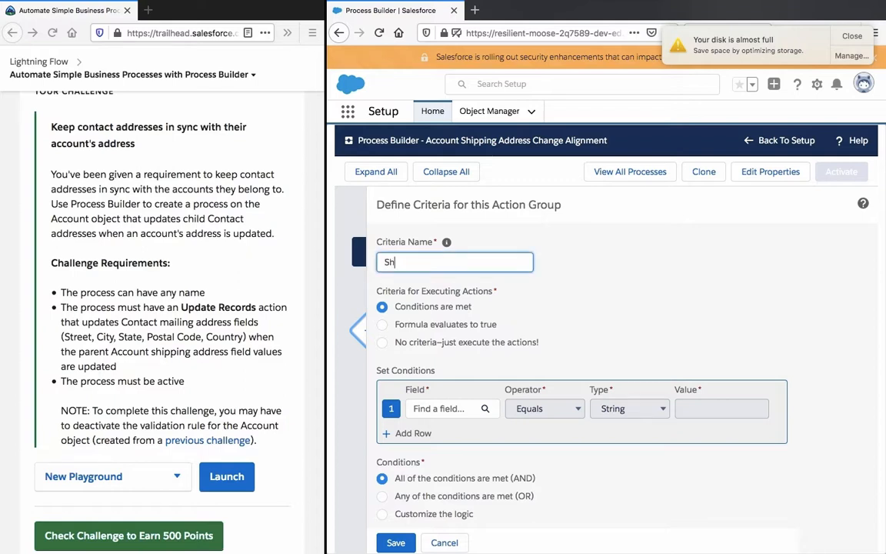
text(ipping Address Changes)
click(567, 282)
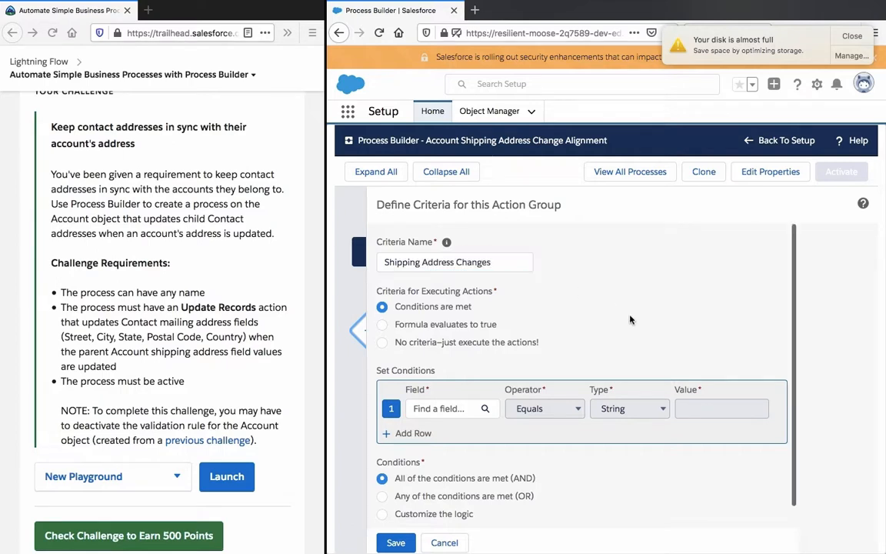
Step: Search the Account fields for "shipping" and select Shipping Street for the first condition
scroll(630, 319, down, 1)
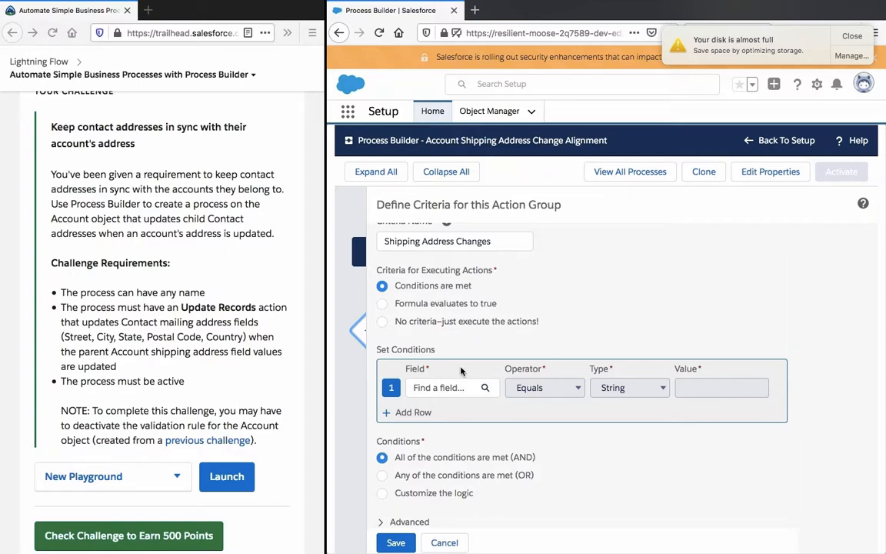
click(450, 388)
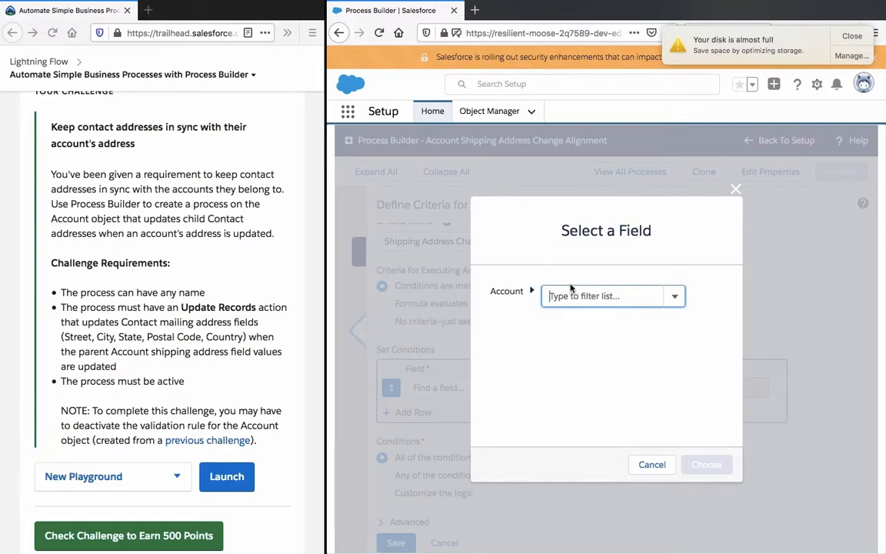
text(shipping)
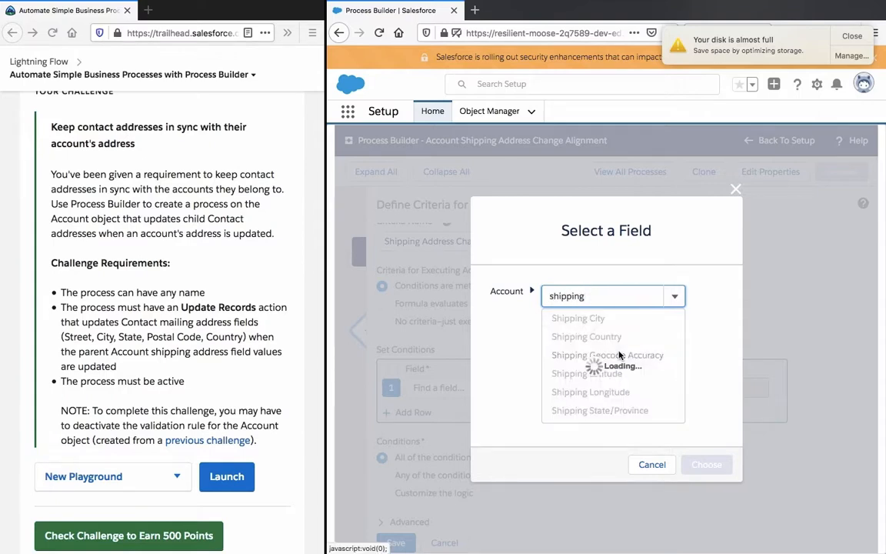
scroll(619, 356, down, 2)
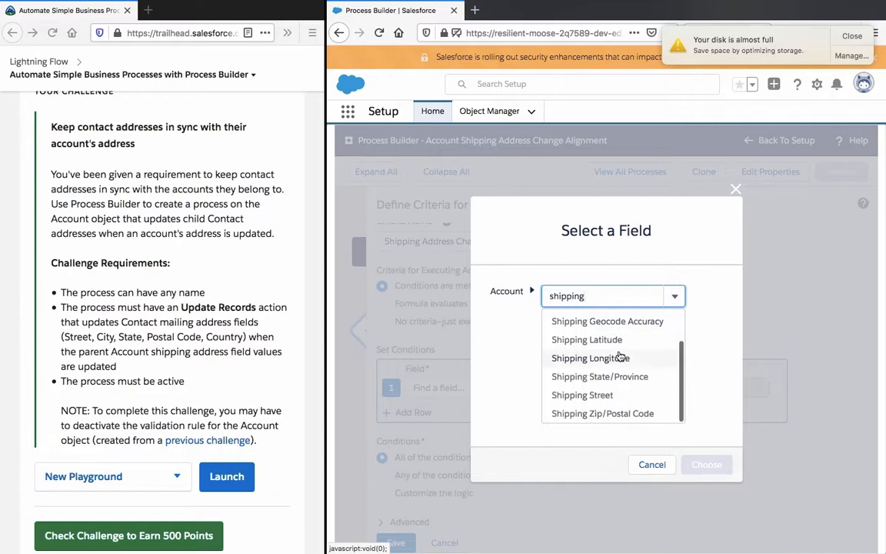
scroll(620, 356, up, 2)
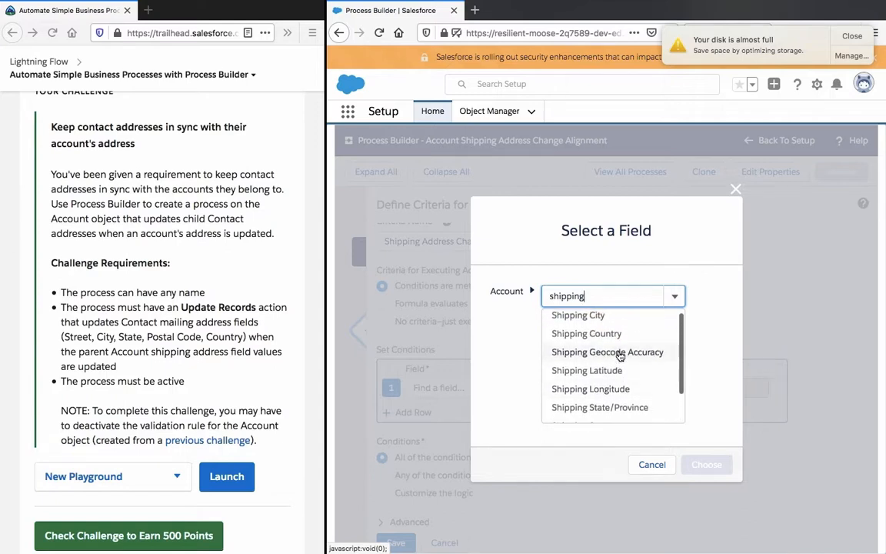
scroll(620, 355, up, 1)
scroll(615, 339, down, 2)
scroll(614, 346, up, 1)
scroll(614, 350, down, 1)
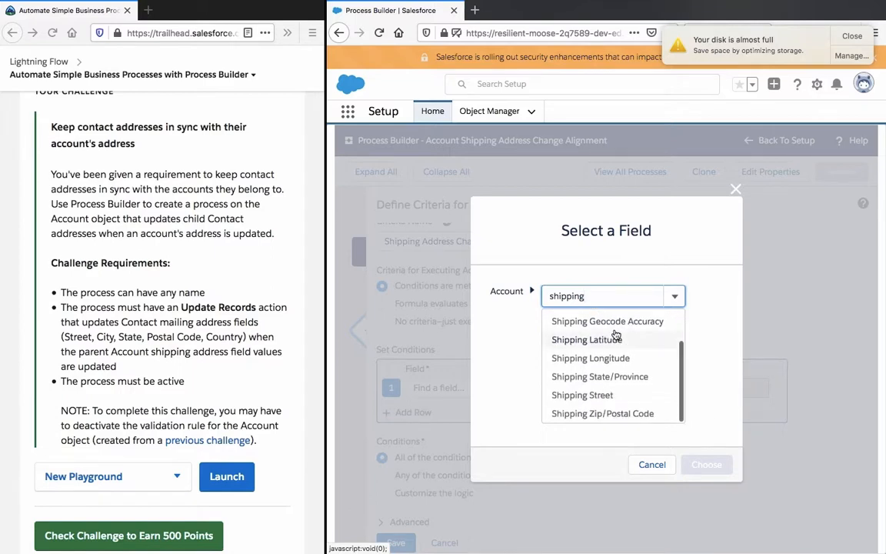
click(612, 403)
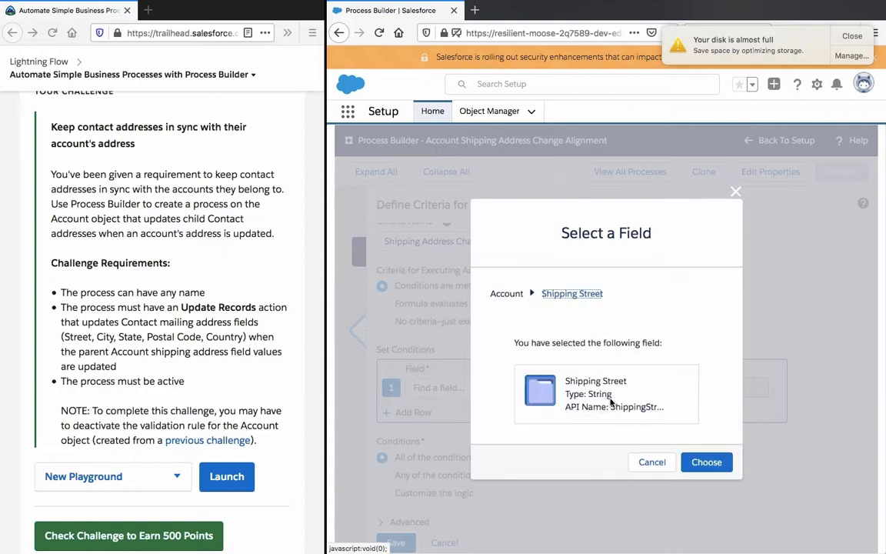
Step: Change the first condition's field selection to Shipping City and set its operator to Is changed
click(586, 298)
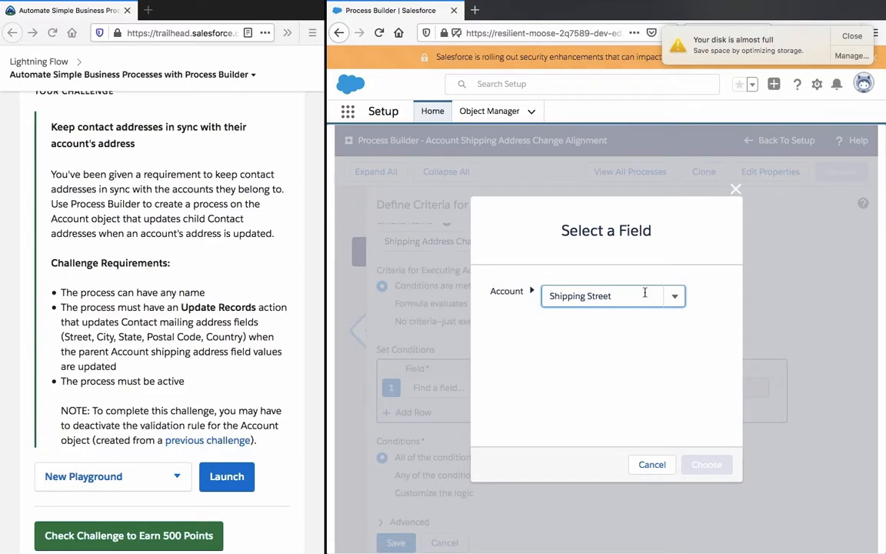
key(BackSpace)
key(BackSpace)
key(BackSpace)
key(BackSpace)
key(BackSpace)
key(BackSpace)
key(BackSpace)
click(596, 297)
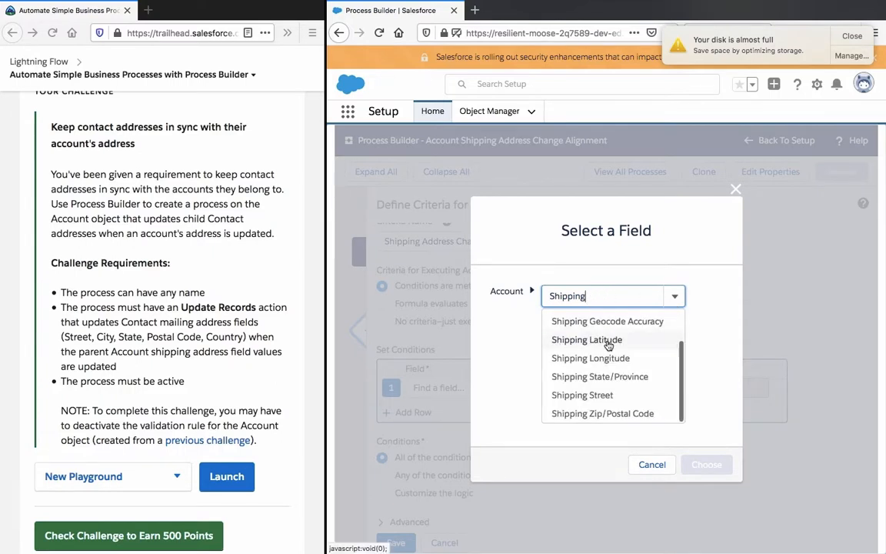
scroll(607, 343, up, 3)
scroll(608, 339, down, 1)
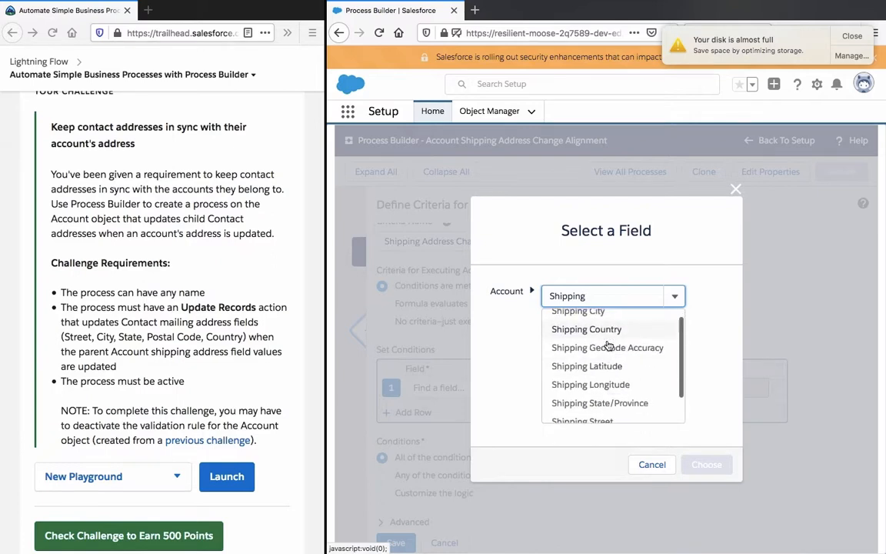
scroll(606, 331, up, 1)
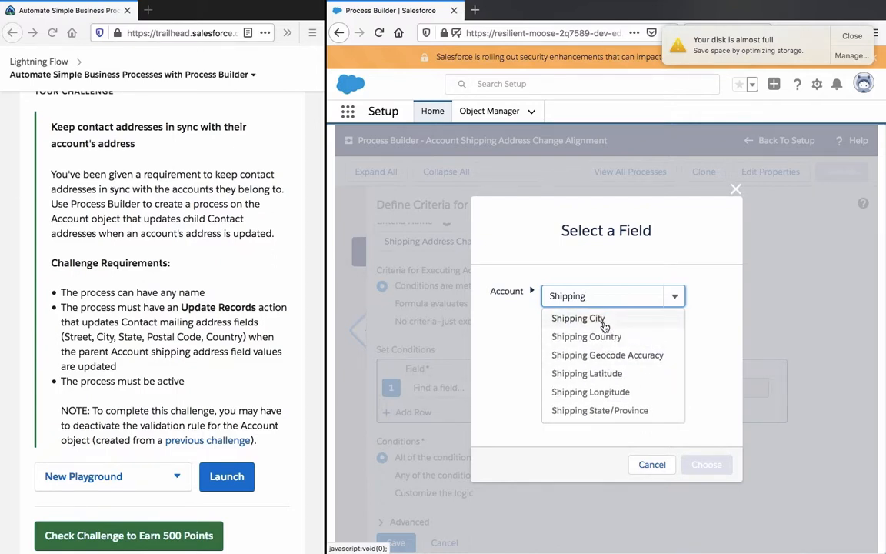
click(605, 326)
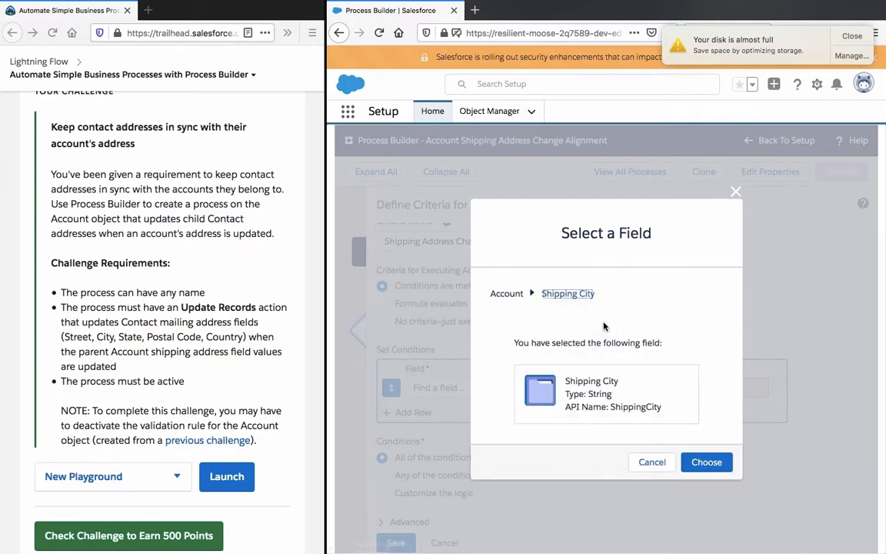
click(706, 462)
click(552, 387)
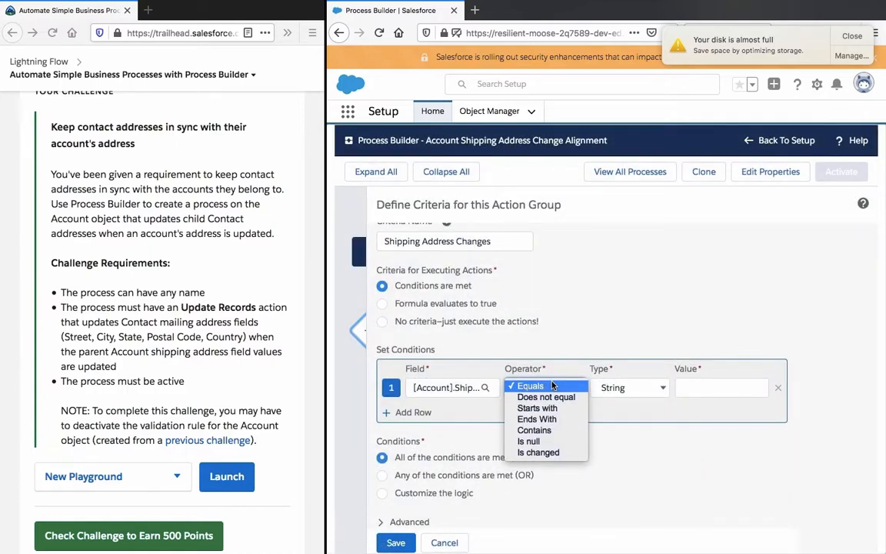
click(552, 454)
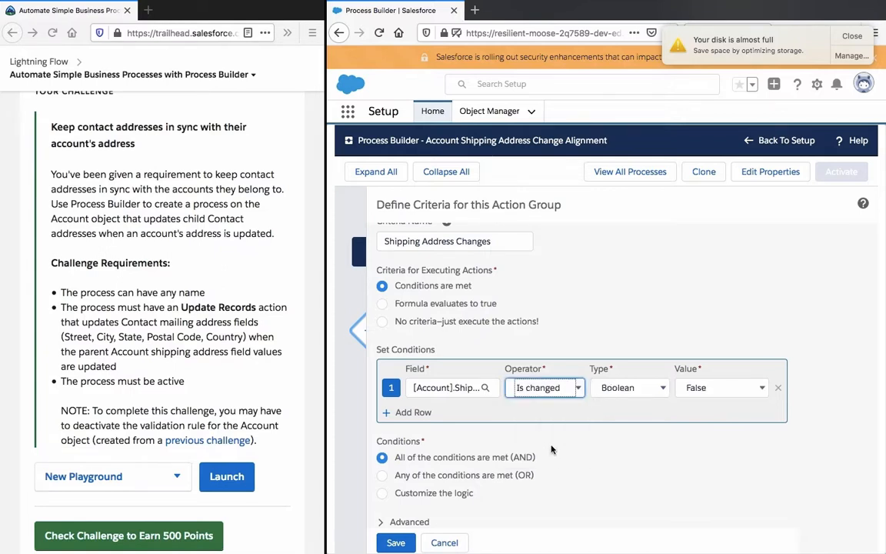
click(459, 389)
text(mailing)
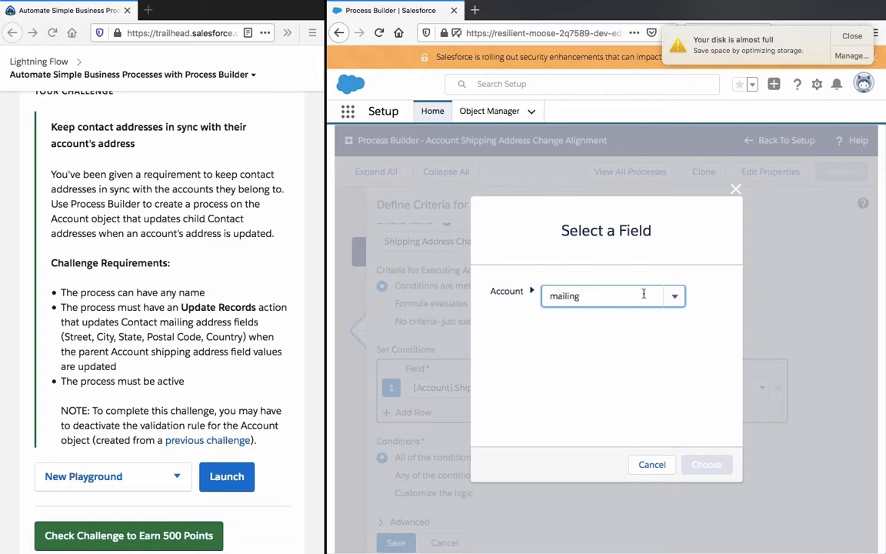
click(652, 465)
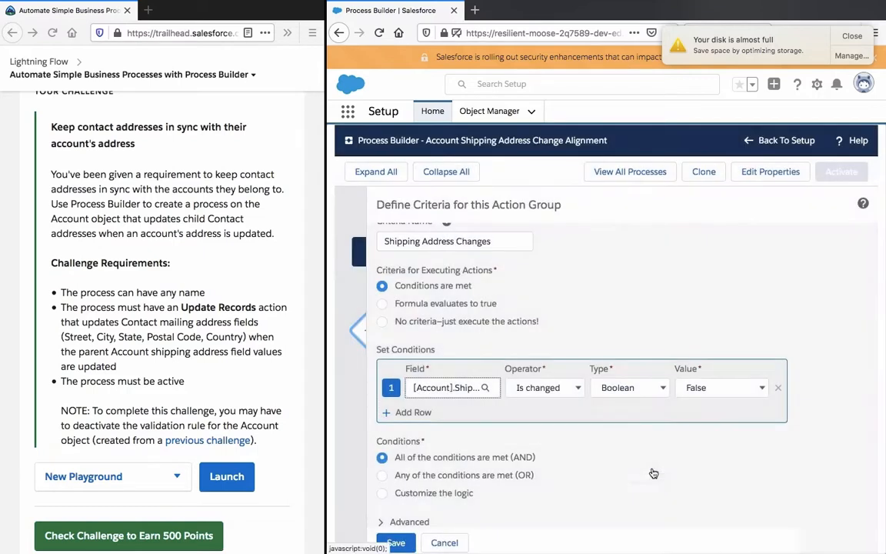
Step: Keep Is changed as the first condition's operator and set its value to True
click(544, 388)
click(544, 386)
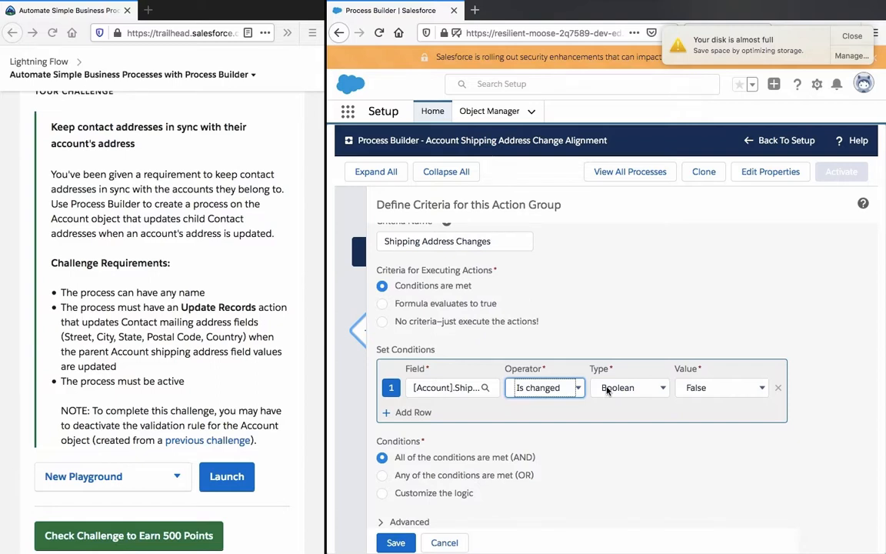
click(696, 375)
Step: Add a second condition on the Account's Shipping Street with operator Is changed and value True
click(400, 414)
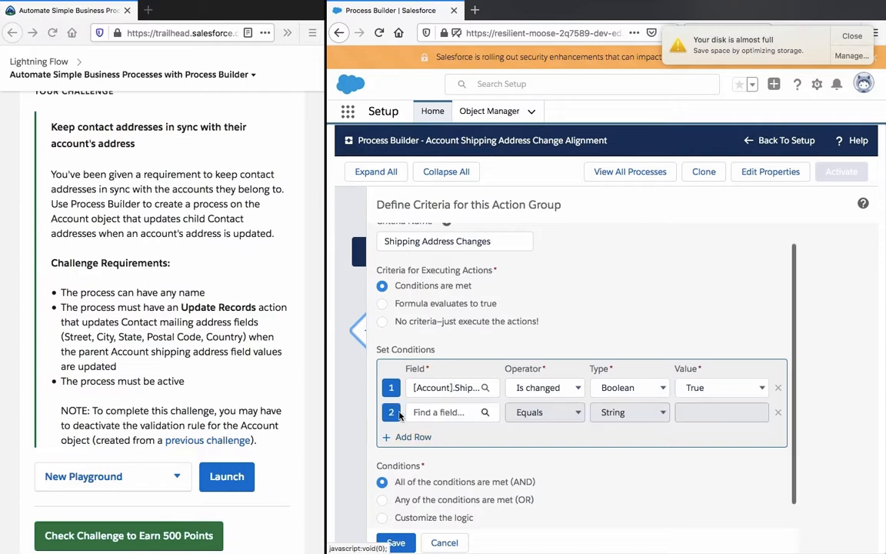
click(438, 412)
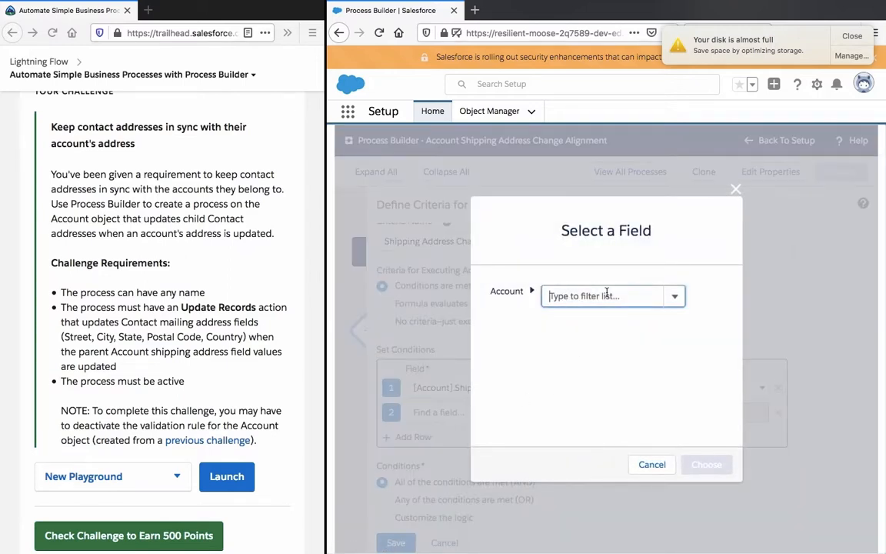
click(607, 294)
text(street)
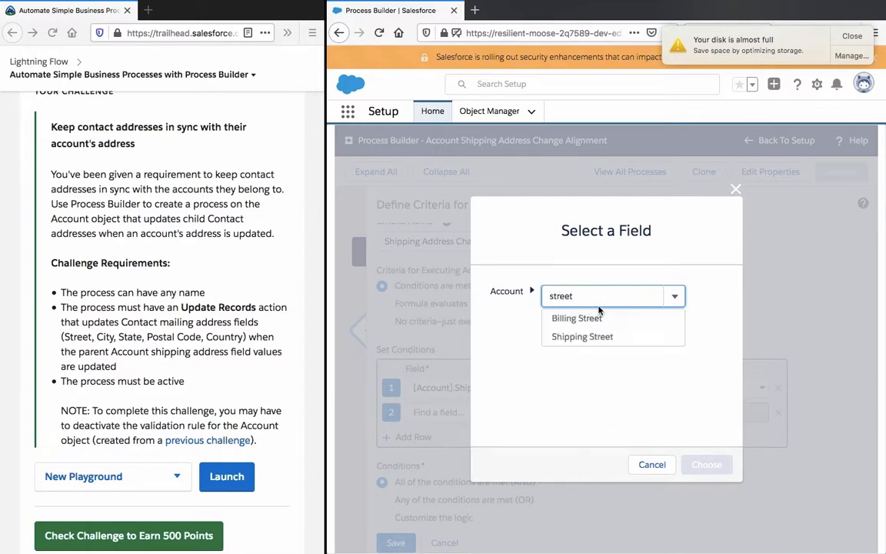
click(601, 334)
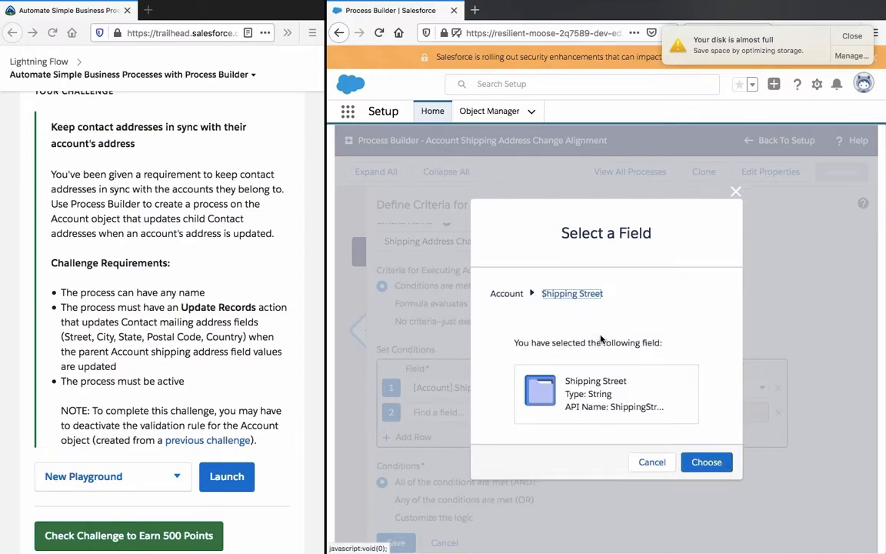
click(704, 463)
click(533, 413)
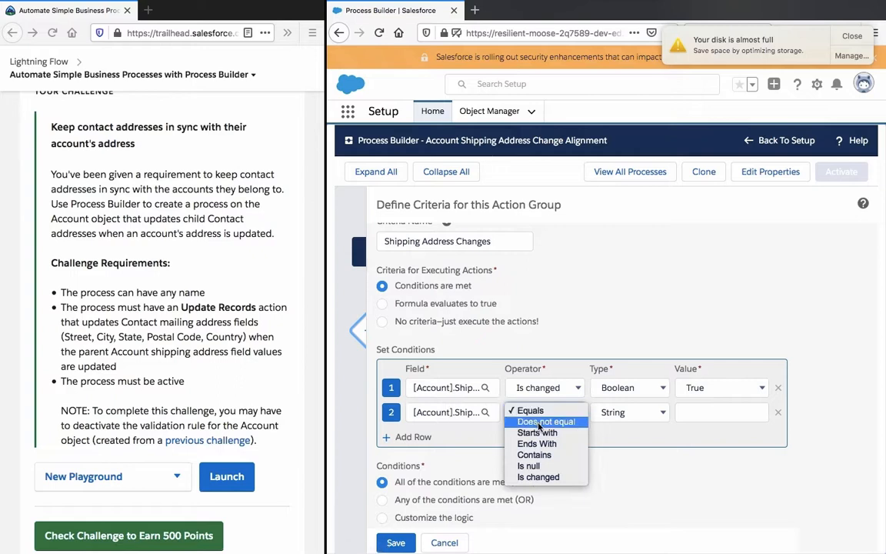
click(494, 475)
click(723, 413)
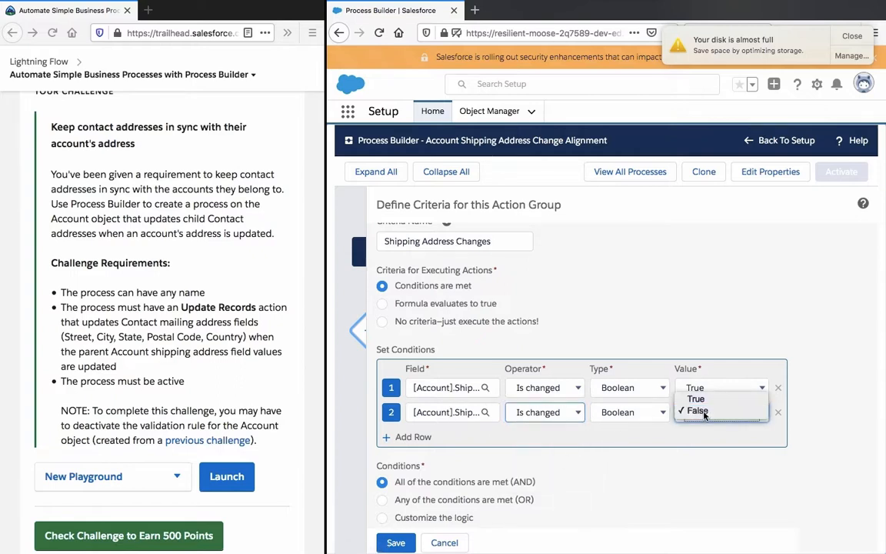
click(694, 395)
Step: Add a third condition row and set the criteria logic to any of the conditions are met (OR)
click(417, 437)
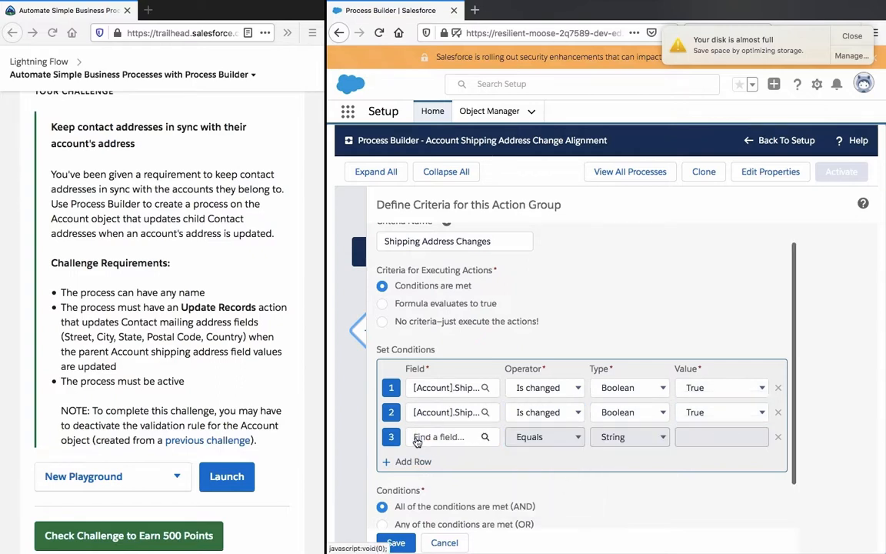
scroll(418, 450, down, 1)
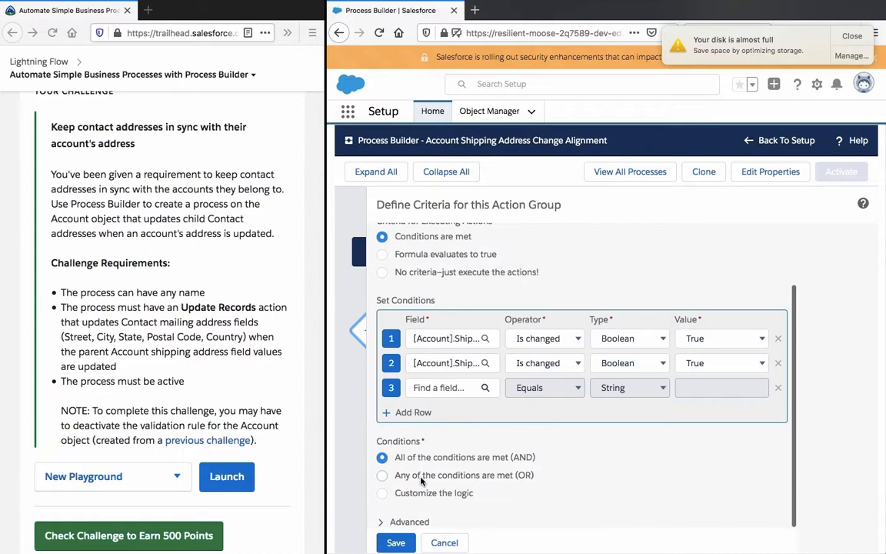
click(382, 474)
Step: Choose the Account's Shipping State/Province as the field of the third condition
click(396, 542)
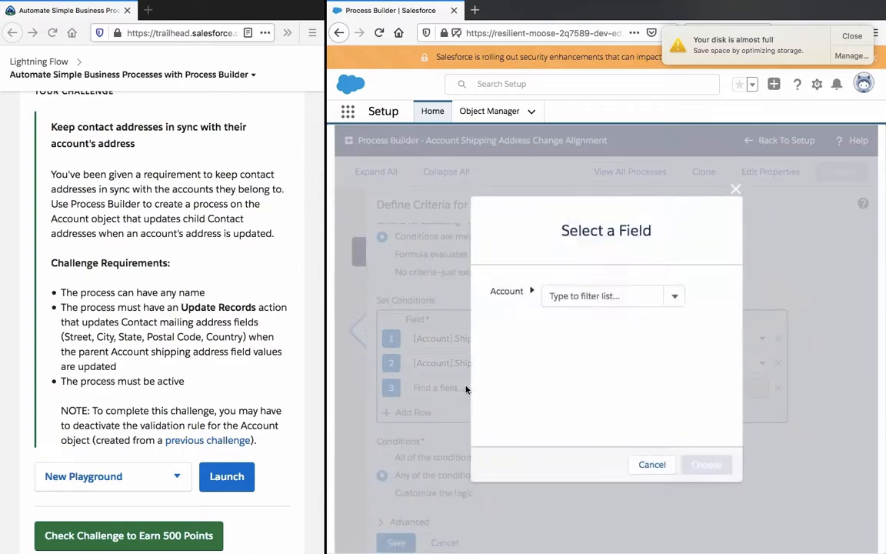
click(602, 296)
text(state)
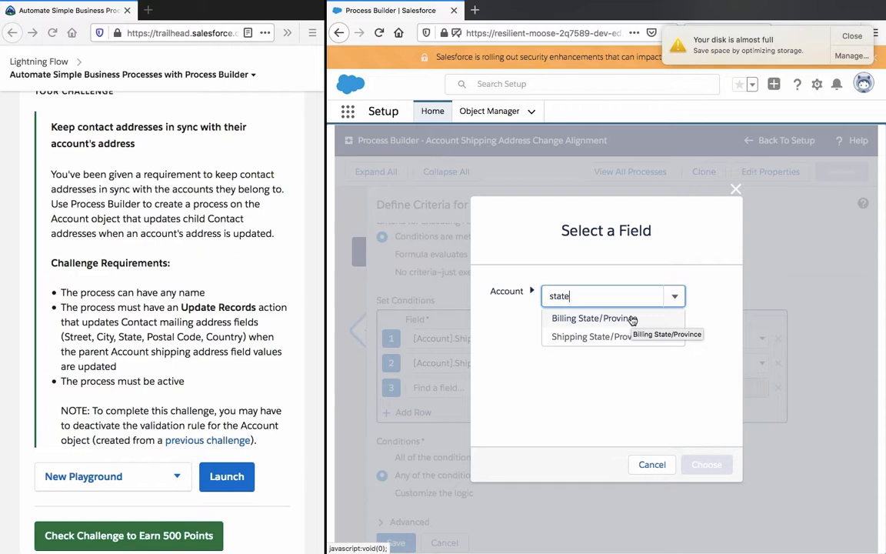
click(633, 337)
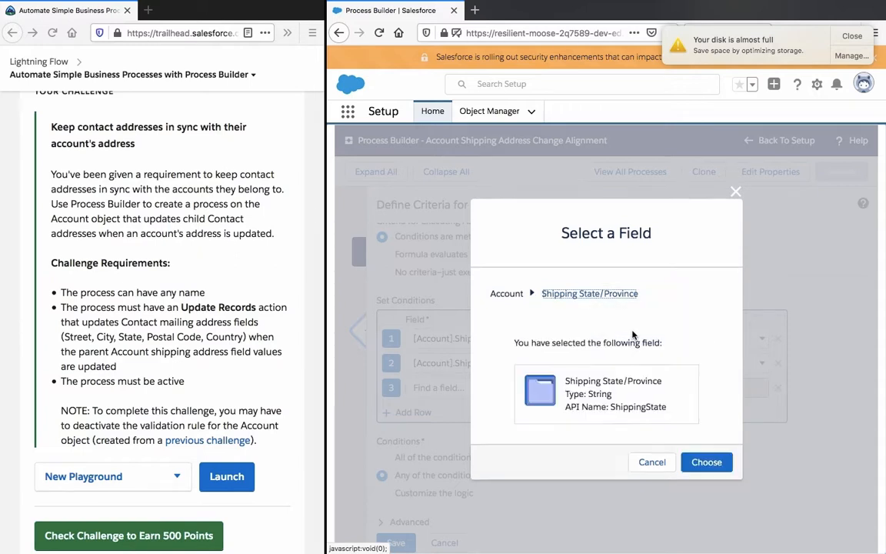
click(706, 462)
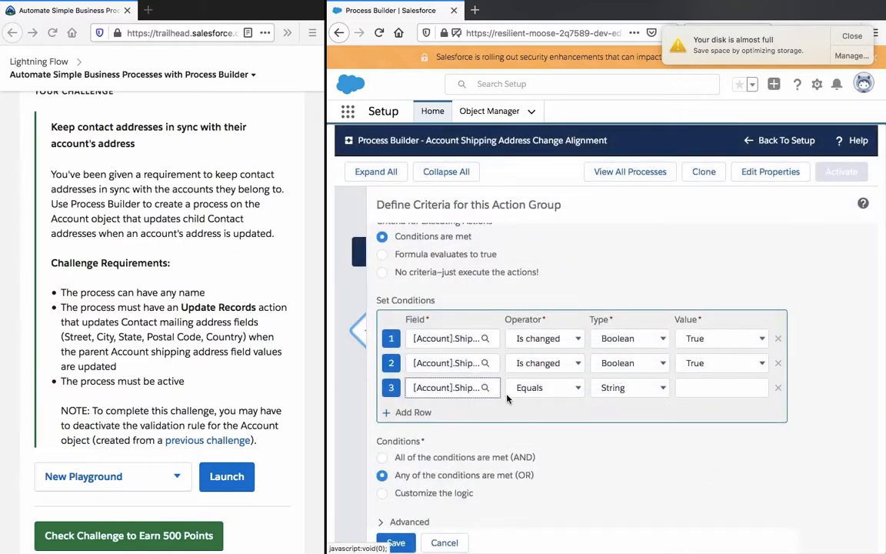
Step: Add a fourth condition row and choose the Account's Shipping Country as its field
click(412, 412)
click(451, 411)
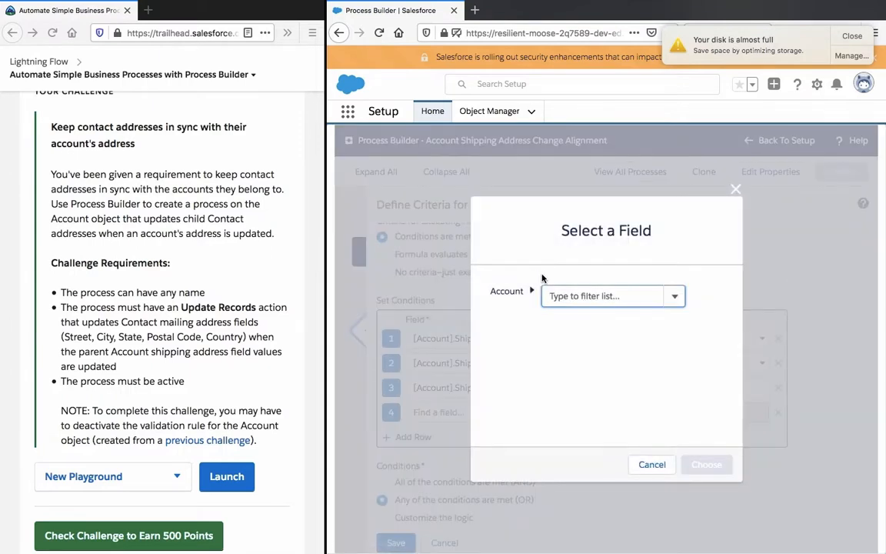
text(shipping)
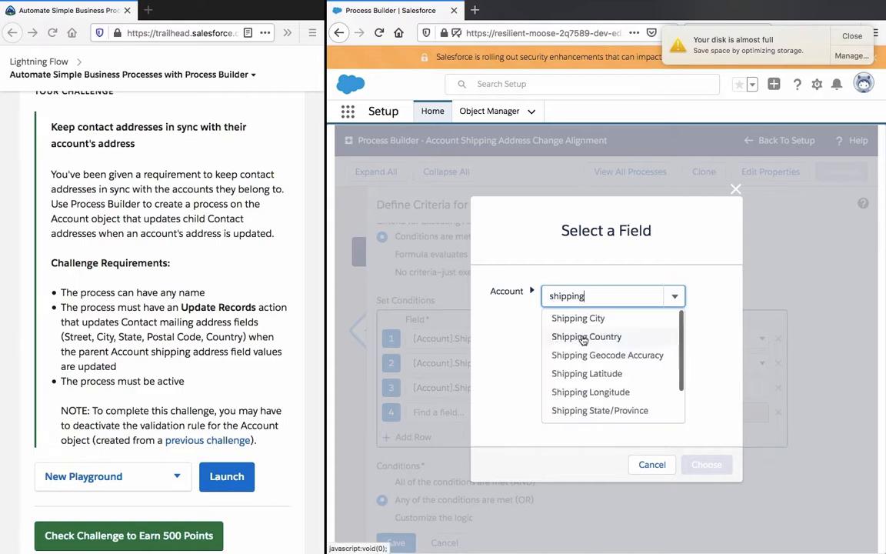
click(584, 337)
click(705, 464)
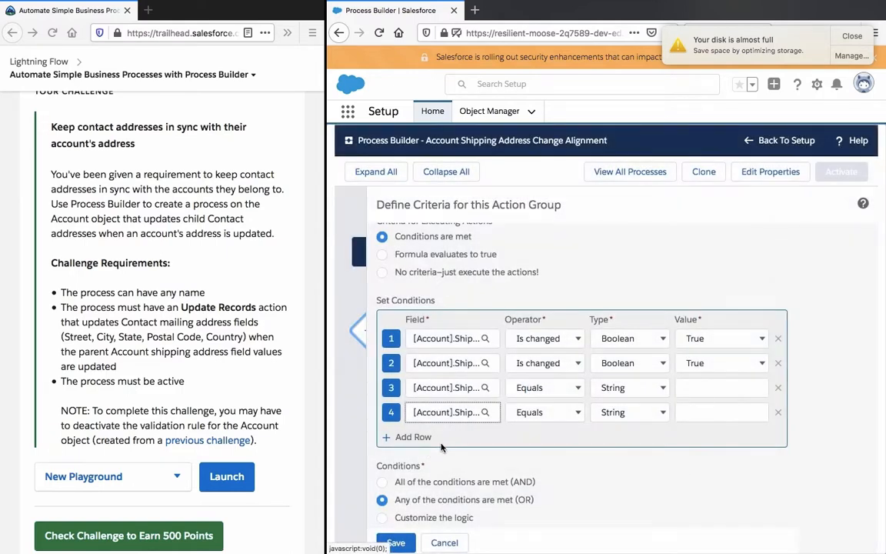
Step: Add a fifth condition row and choose the Account's Shipping Zip/Postal Code as its field
click(419, 437)
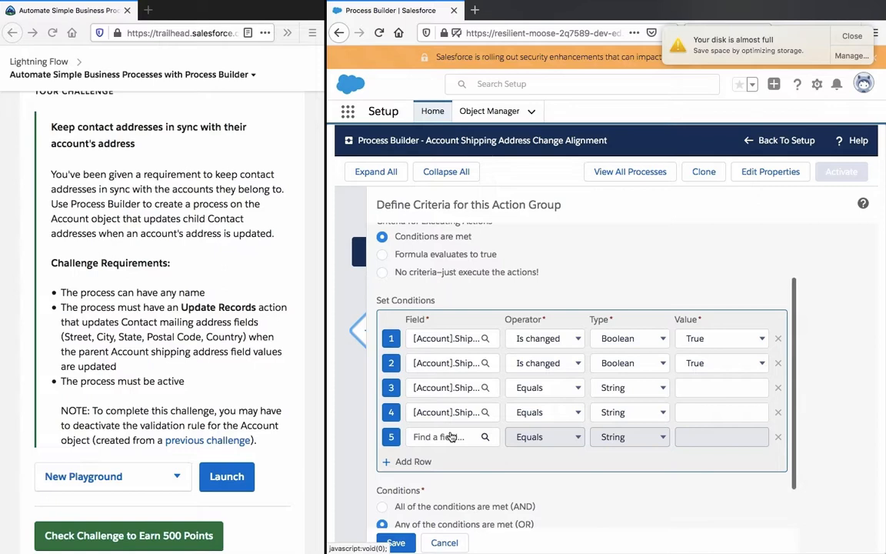
click(451, 436)
text(sh)
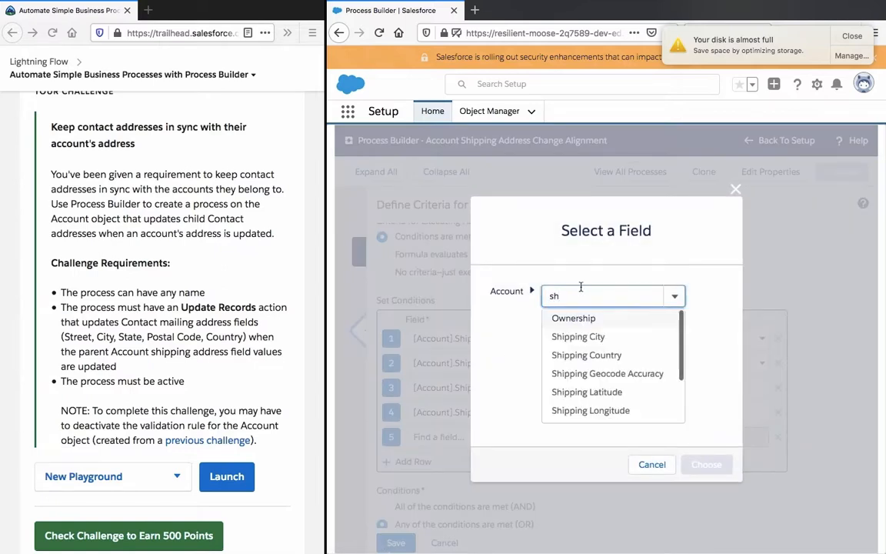
text(ipp)
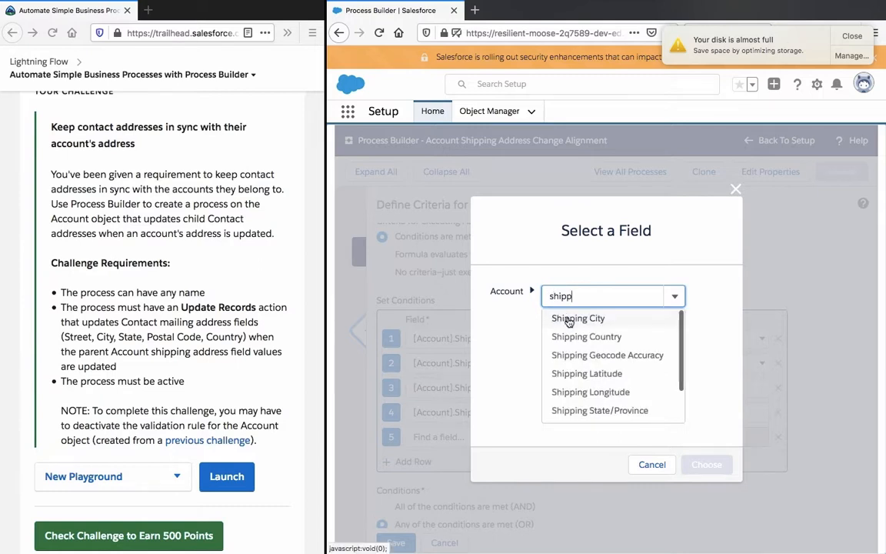
scroll(595, 355, down, 3)
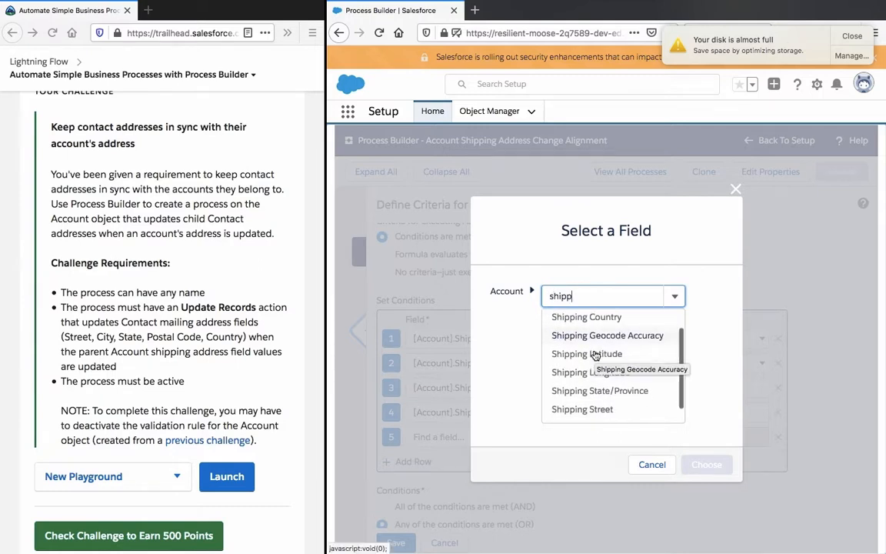
click(606, 416)
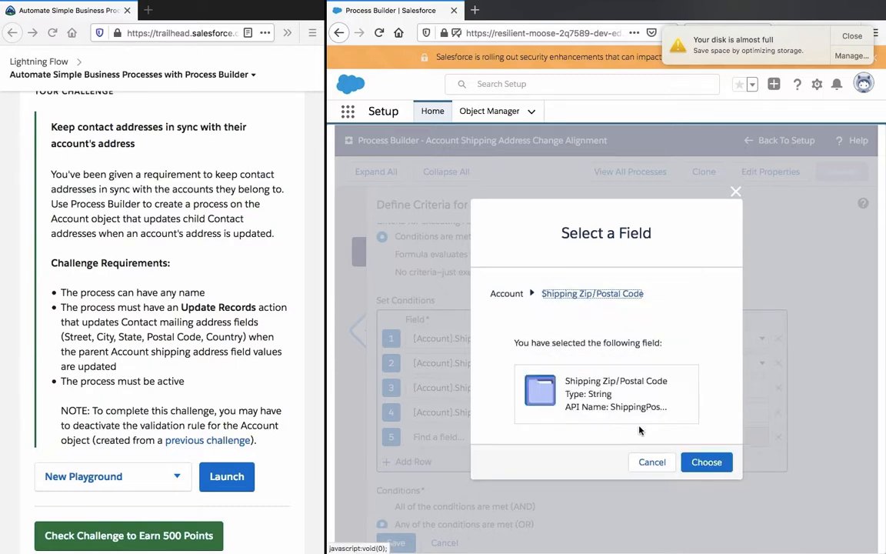
click(708, 464)
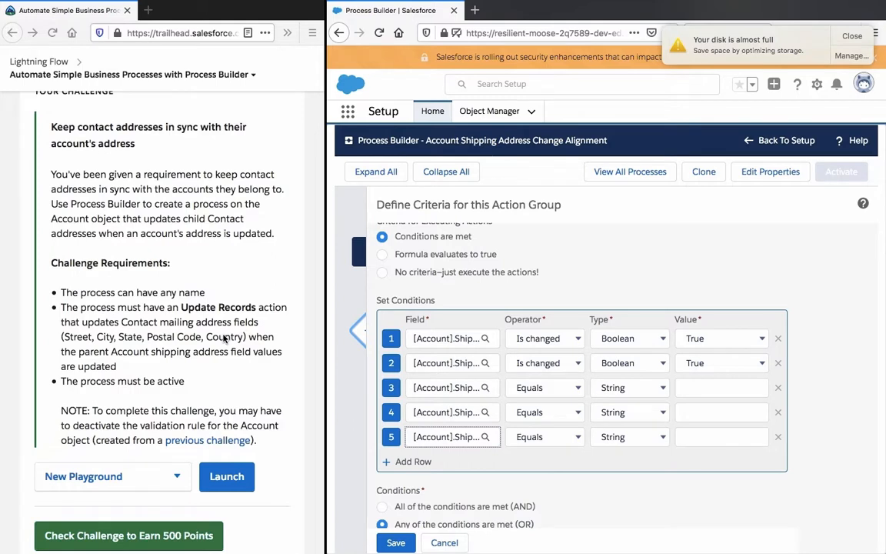
Step: Set the operator of the third, fourth and fifth conditions to Is changed
click(574, 387)
click(541, 453)
click(548, 412)
click(538, 477)
click(546, 436)
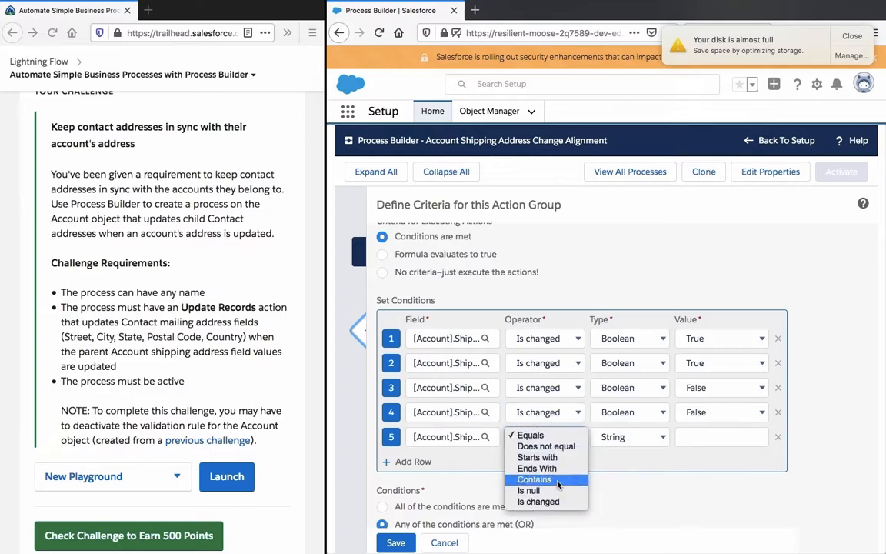
click(556, 501)
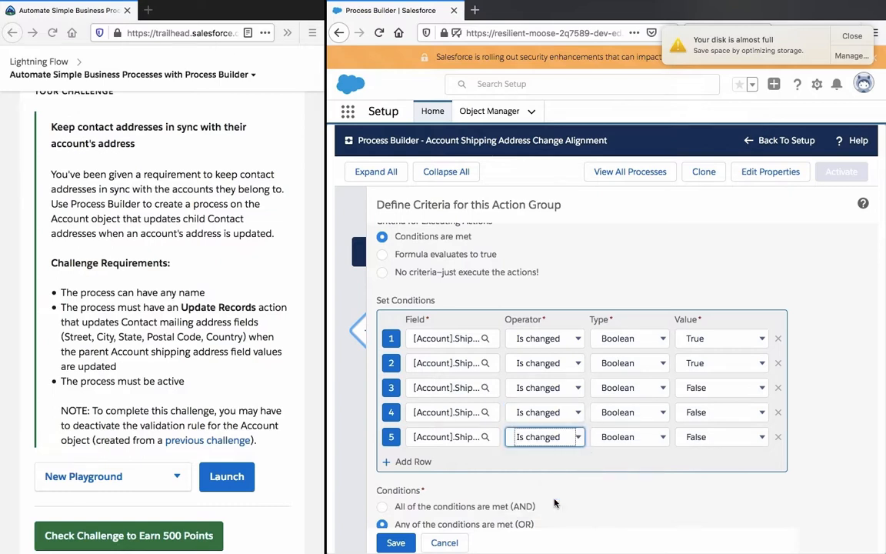
Step: Set the value of the third, fourth and fifth conditions to True
click(719, 388)
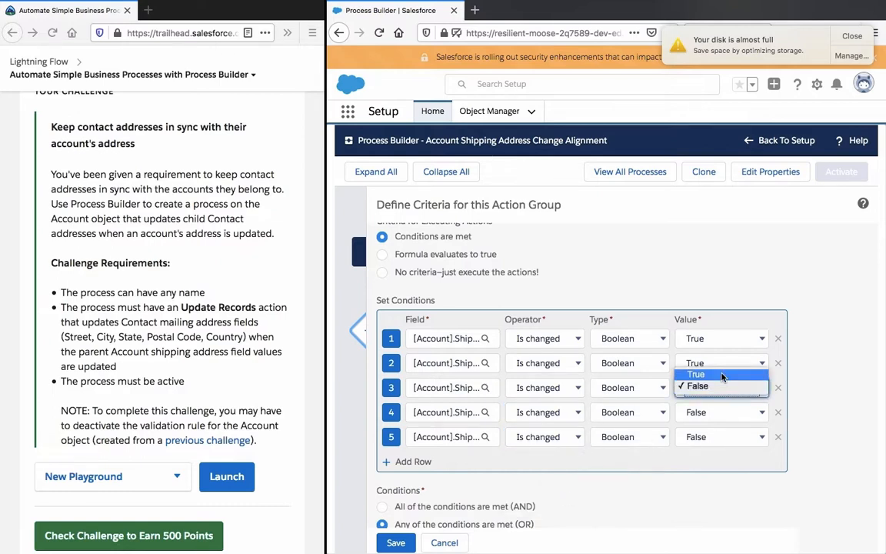
click(722, 375)
click(717, 412)
click(718, 399)
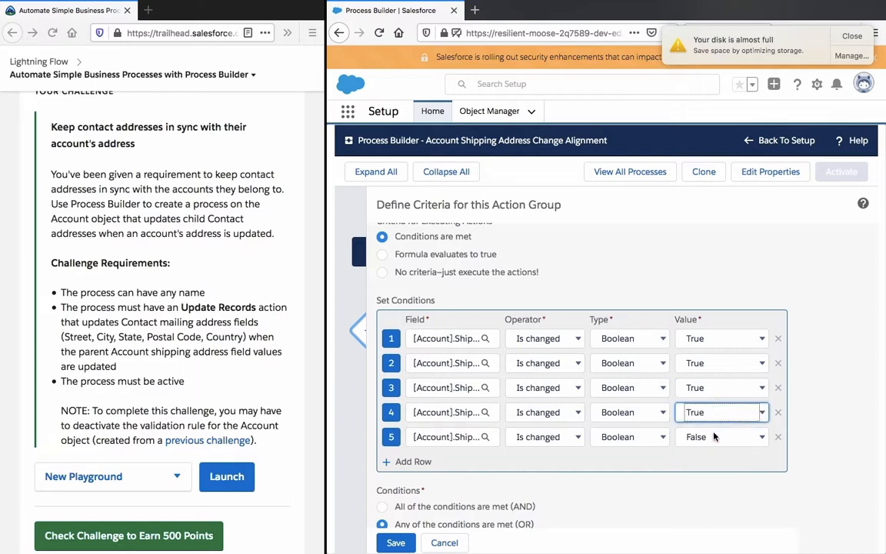
click(714, 436)
click(708, 367)
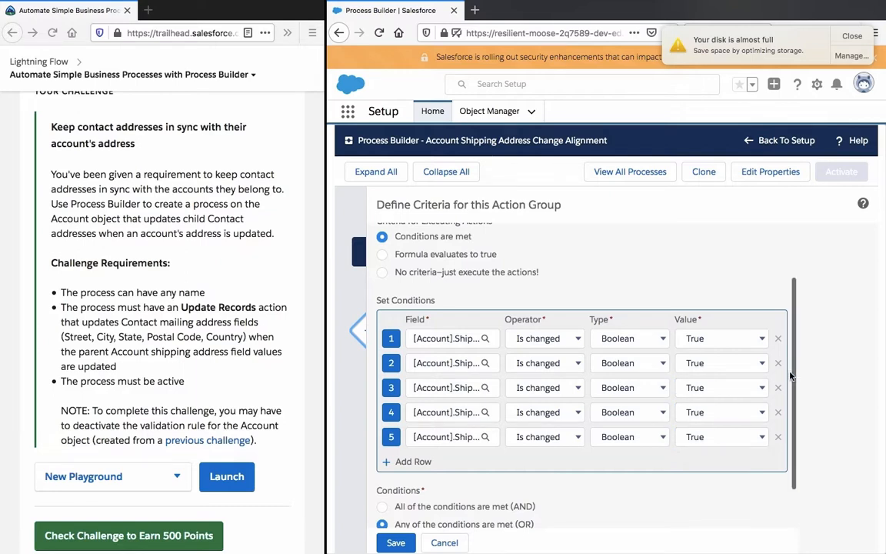
Step: Try to save the criteria with the advanced option to execute actions only when specified changes are made to the record
scroll(792, 374, down, 2)
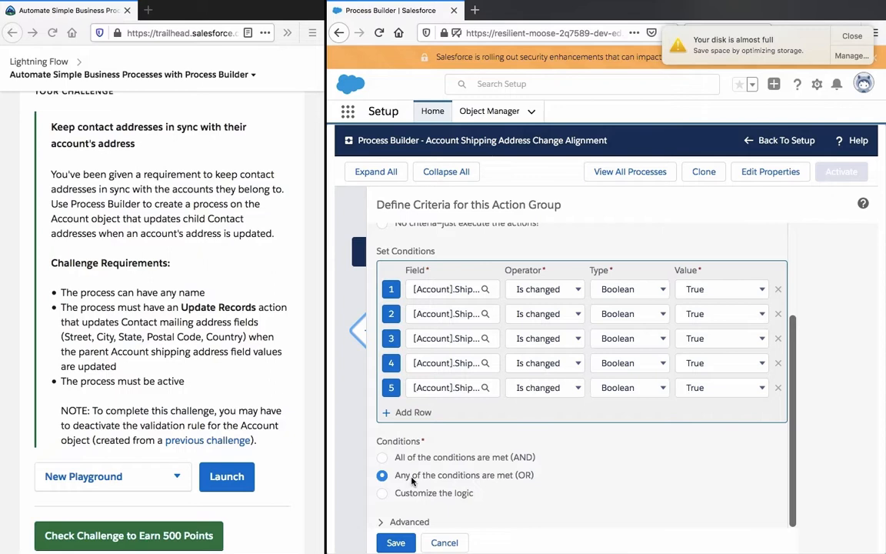
click(382, 522)
scroll(467, 385, down, 1)
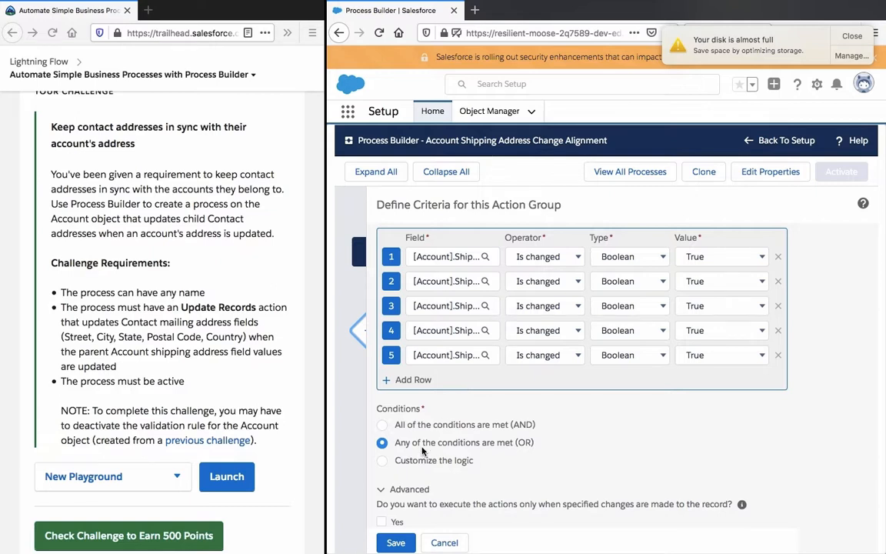
click(395, 543)
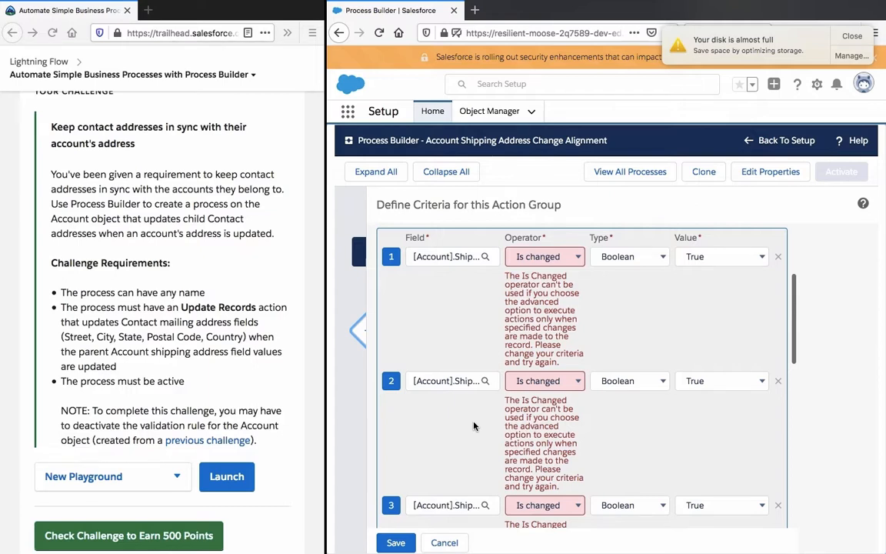
Step: Turn off the advanced option to execute actions only when specified changes are made, and save the criteria
scroll(474, 425, down, 10)
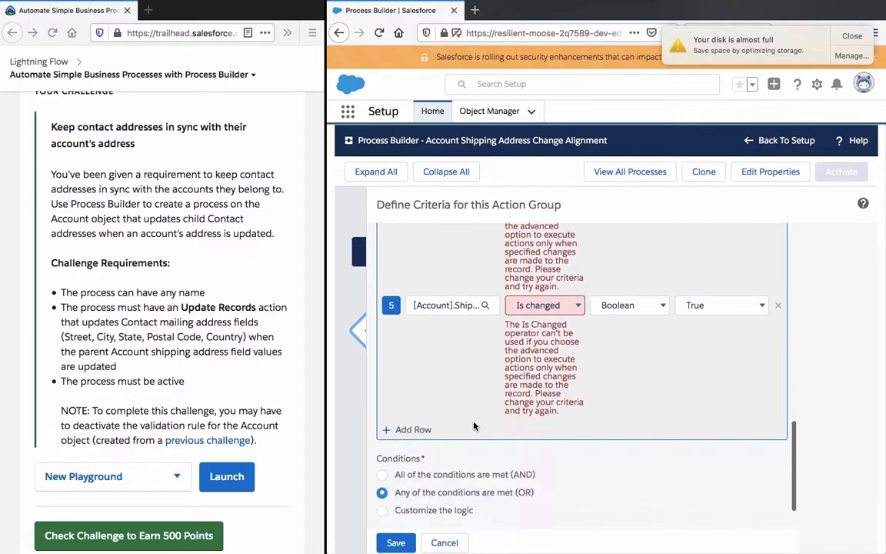
click(381, 522)
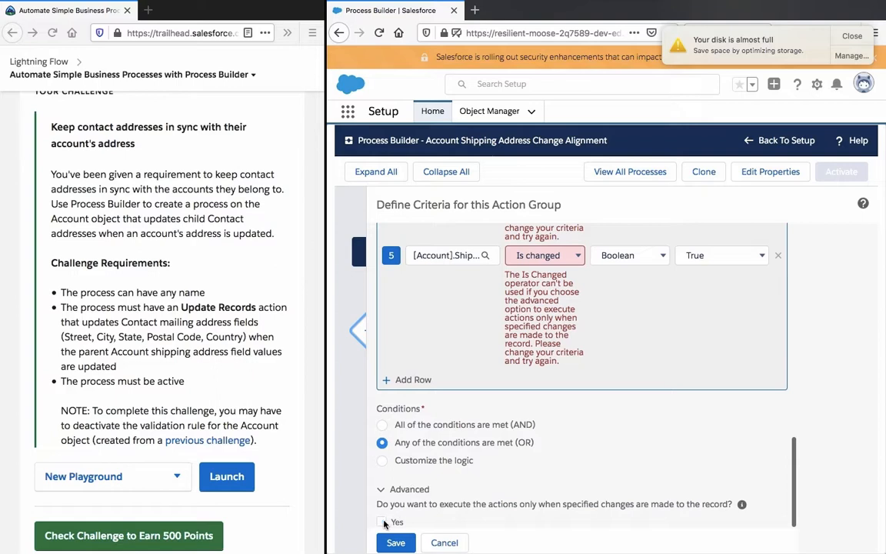
click(394, 544)
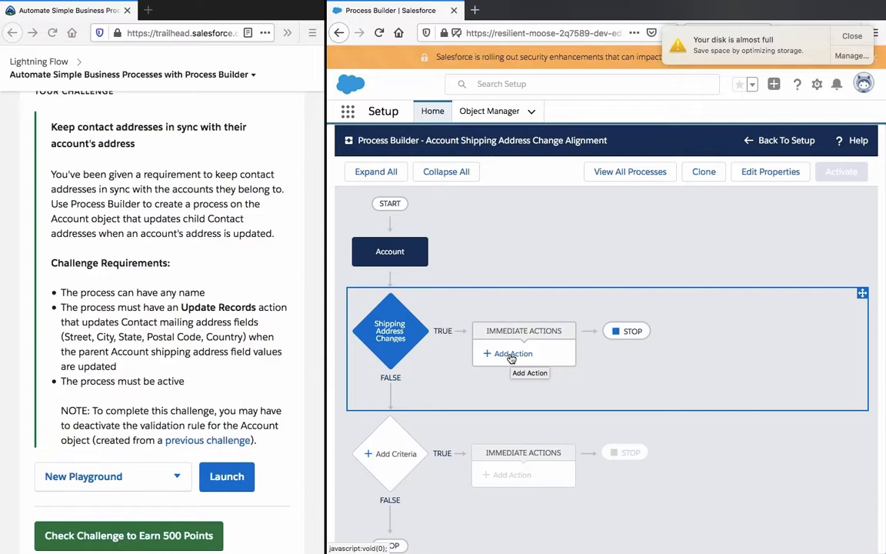
Step: Add an immediate action of type Update Records to the Shipping Address Changes criteria
scroll(511, 354, down, 1)
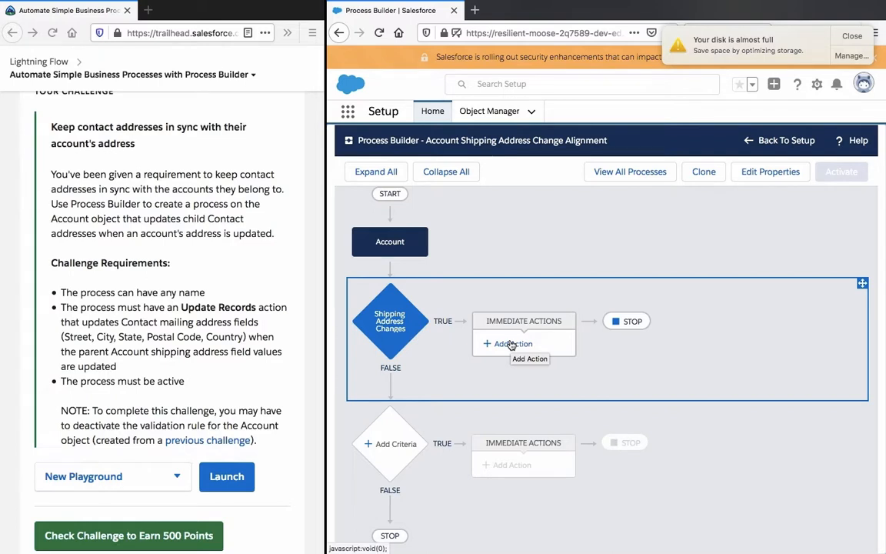
click(511, 345)
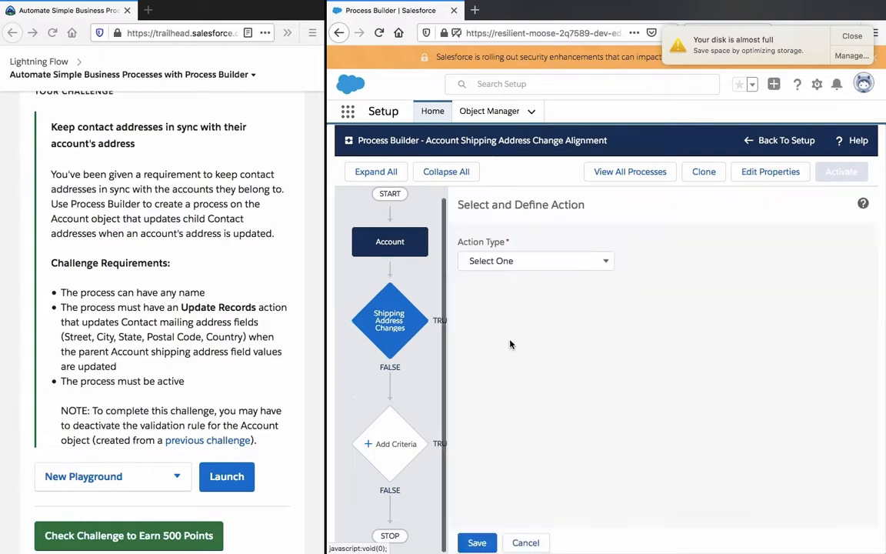
click(531, 258)
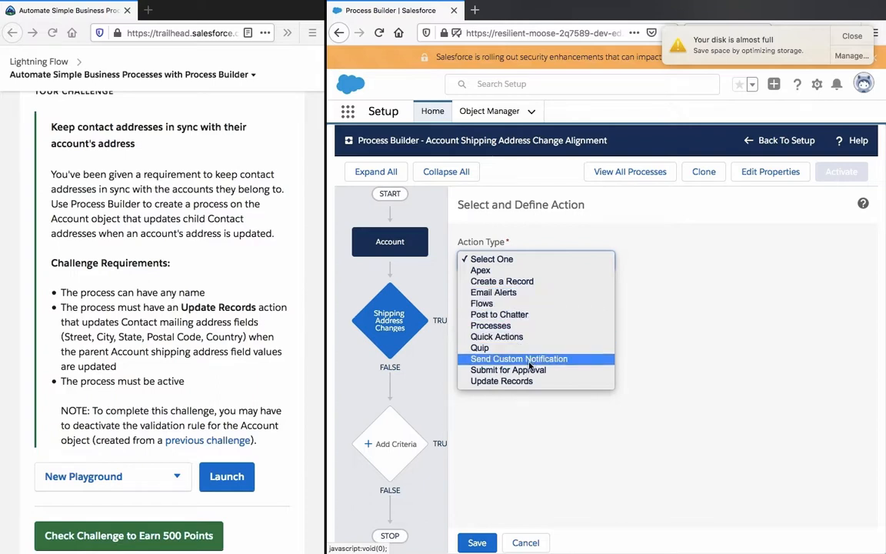
click(517, 381)
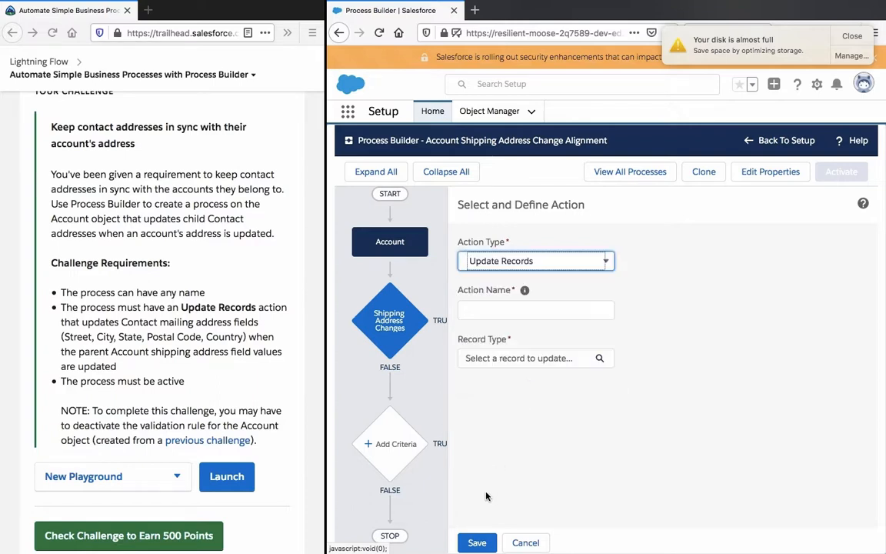
Step: Name the action Update Contact Mailing Address
click(519, 308)
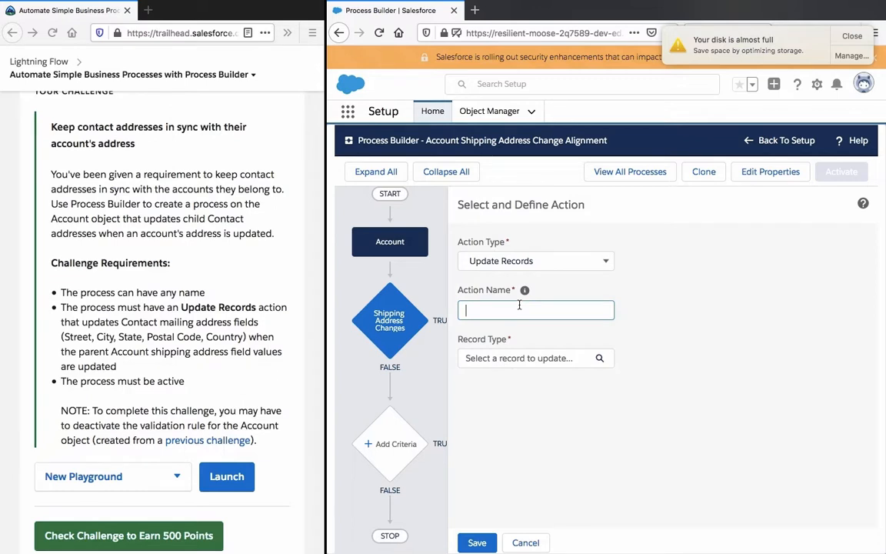
text(Update)
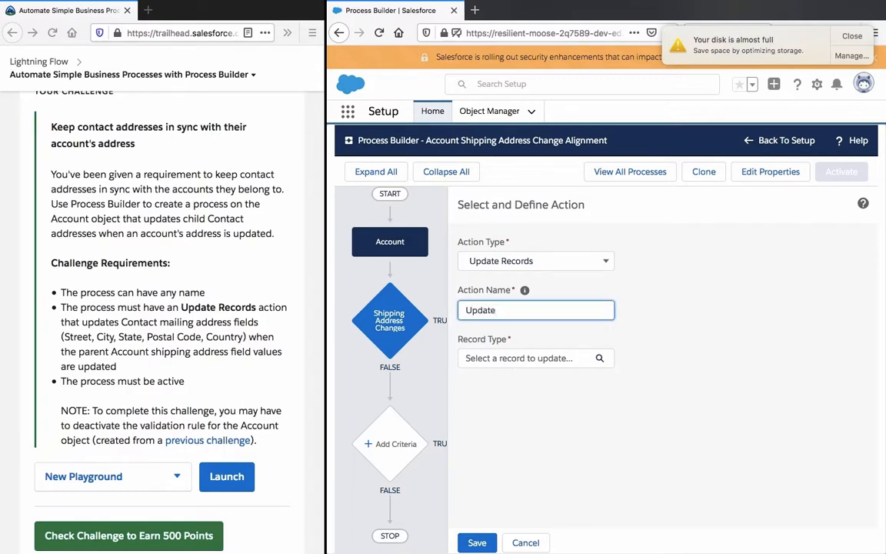
text( Contact Shipping Fi)
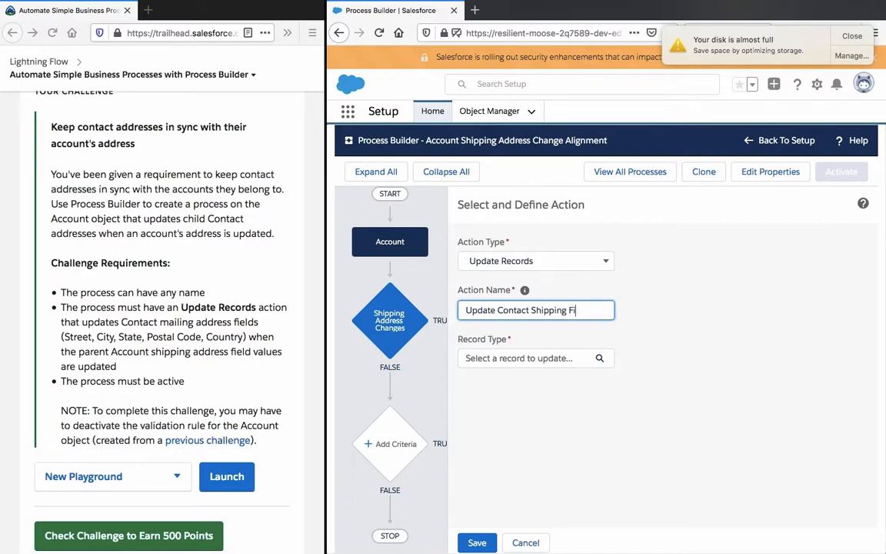
key(BackSpace)
key(BackSpace)
key(BackSpace)
key(BackSpace)
key(BackSpace)
key(BackSpace)
key(BackSpace)
key(BackSpace)
key(BackSpace)
key(BackSpace)
text(Mailing Address)
click(636, 338)
Step: Choose the Contacts related to the Account as the records to update
click(542, 365)
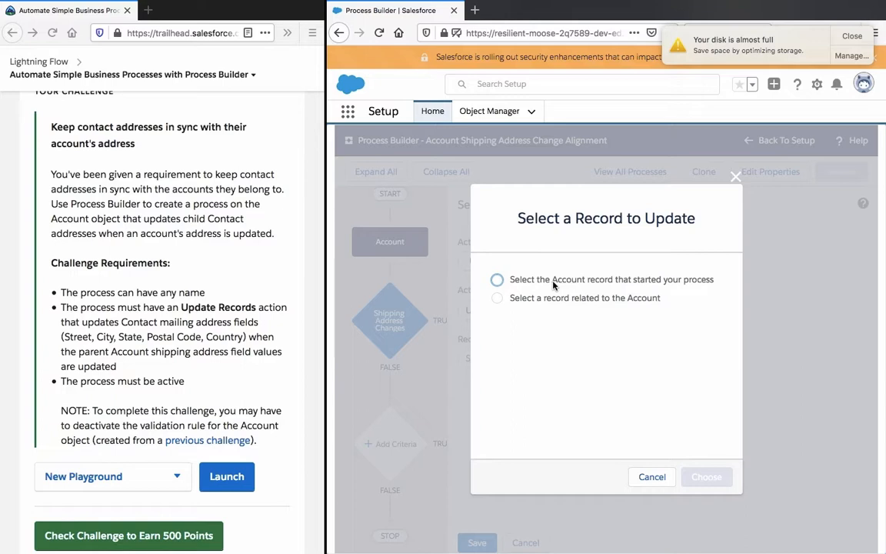
click(556, 298)
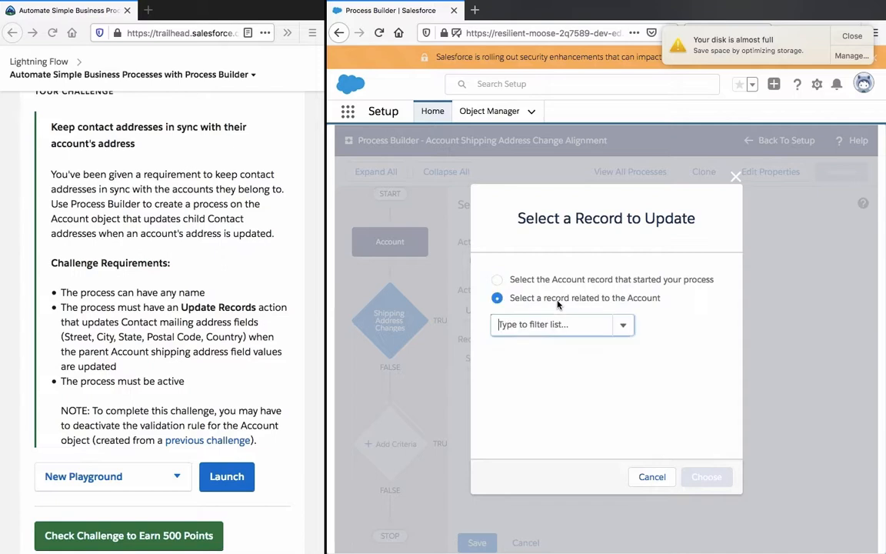
click(567, 323)
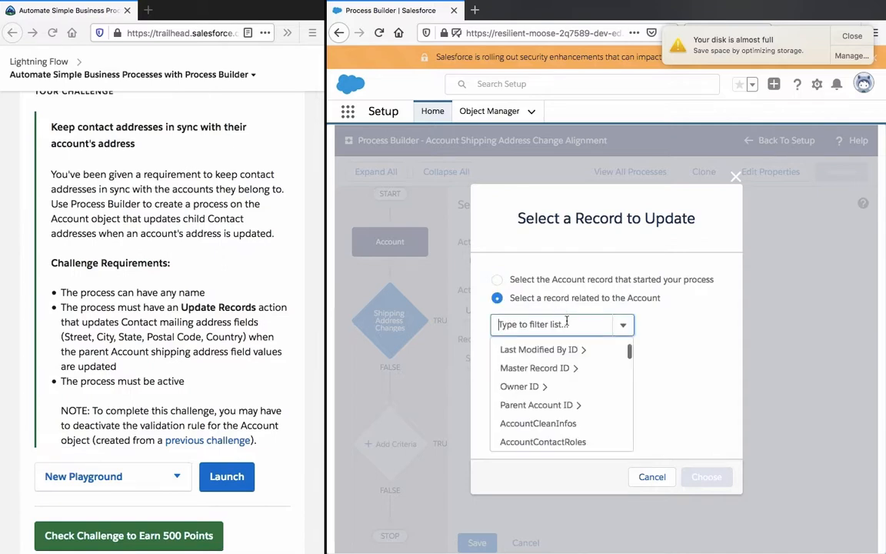
text(contact)
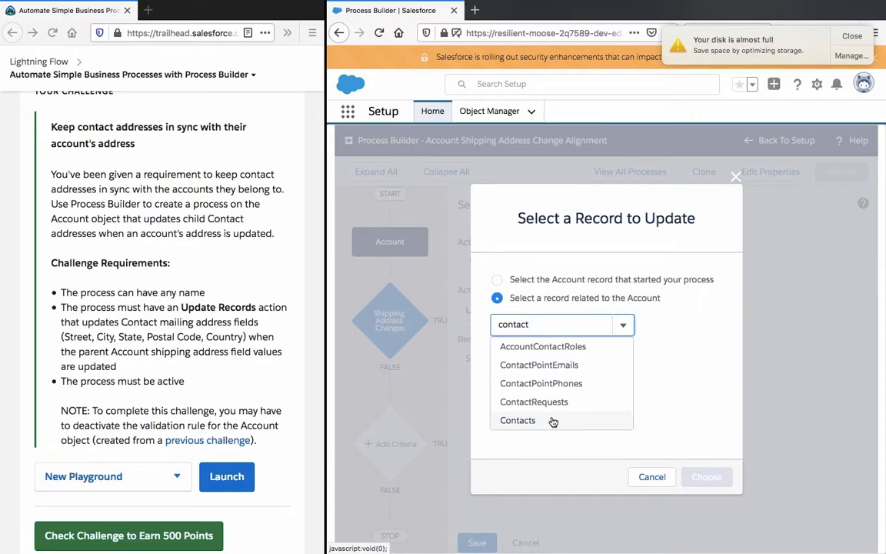
click(518, 420)
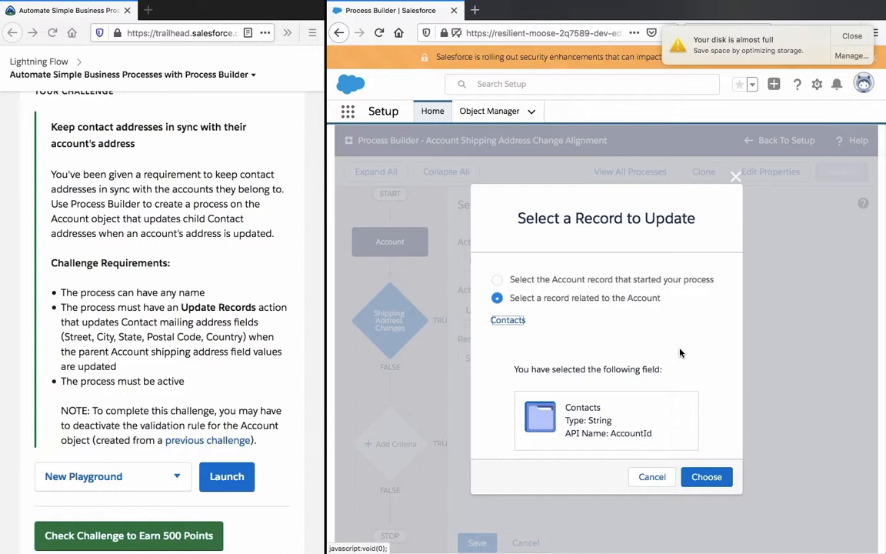
click(706, 477)
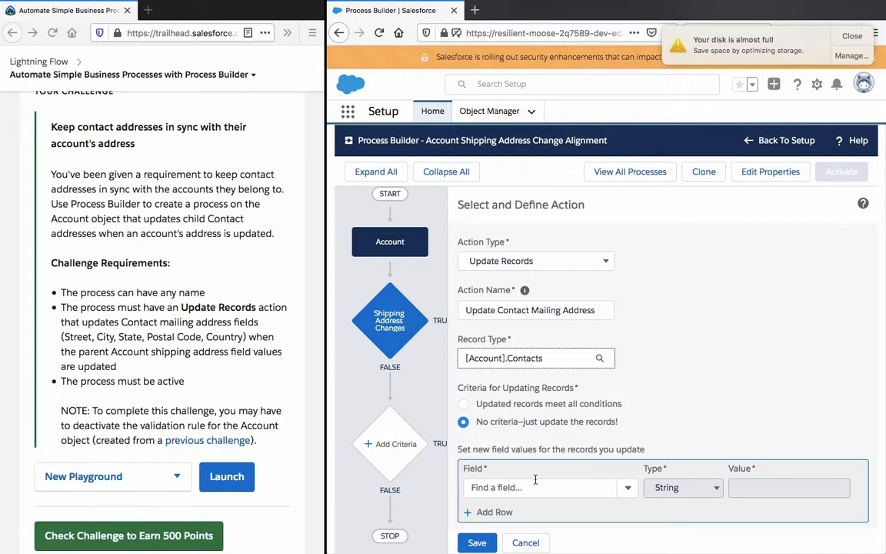
Step: Try to save the action without field values, and set the criteria for updating records to Updated records meet all conditions
click(477, 543)
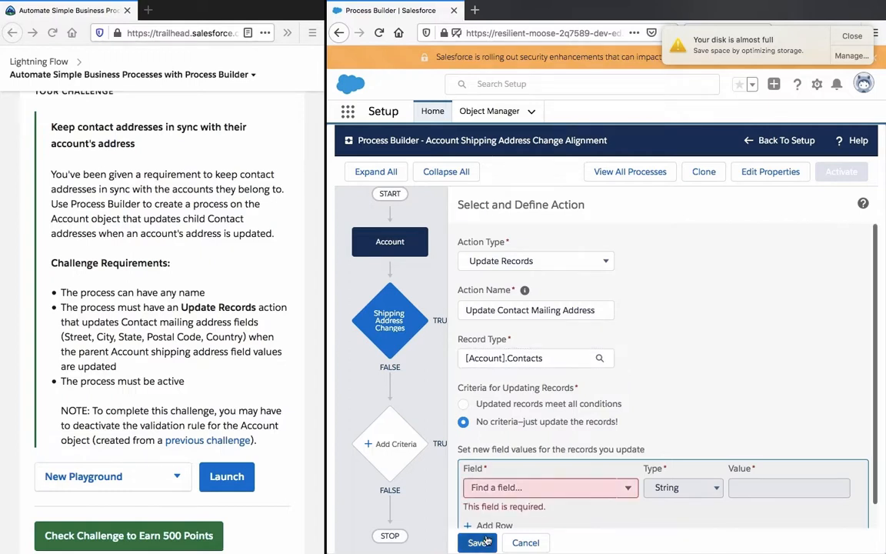
scroll(584, 421, down, 1)
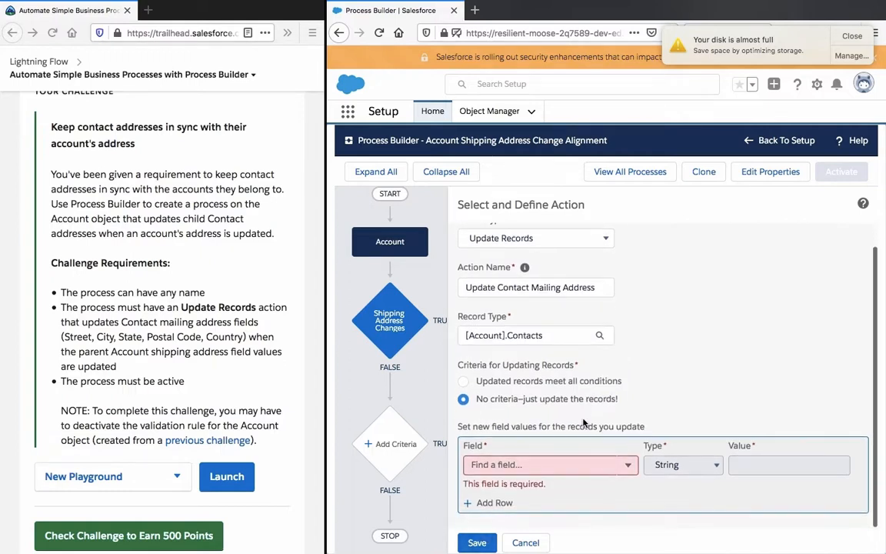
scroll(584, 421, up, 1)
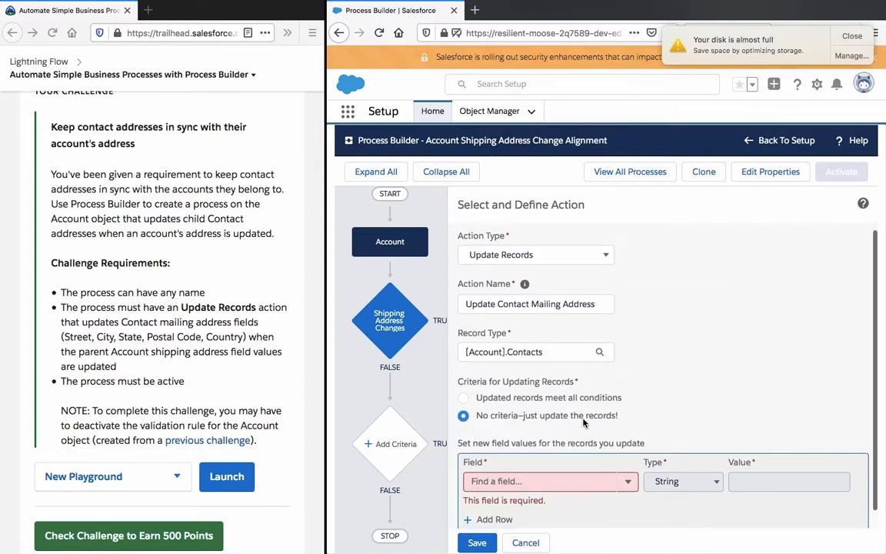
scroll(583, 422, down, 1)
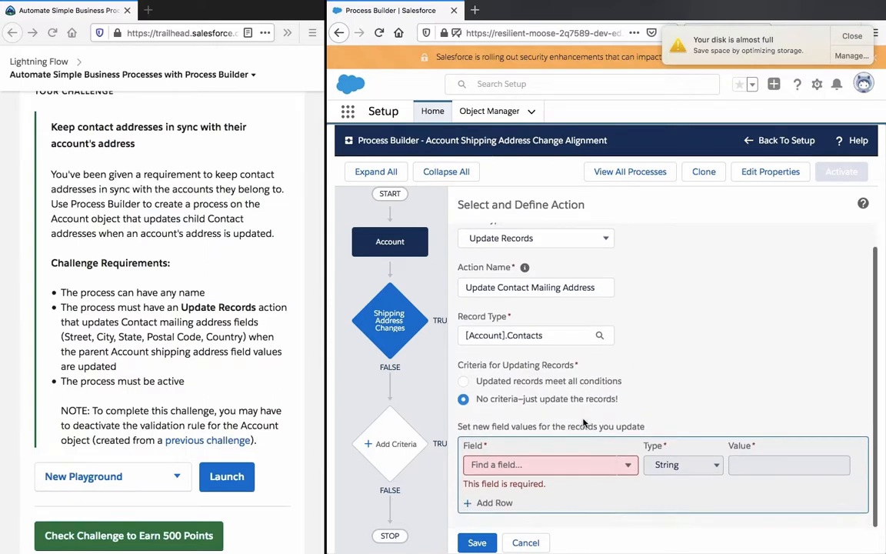
click(588, 386)
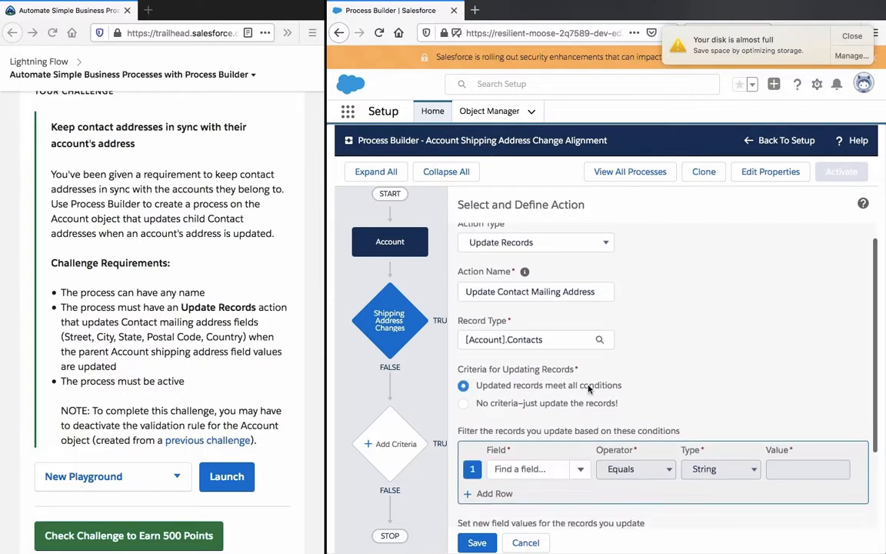
Step: Set the criteria for updating records to "No criteria–just update the records!" and choose Mailing Street as the field to update
click(477, 542)
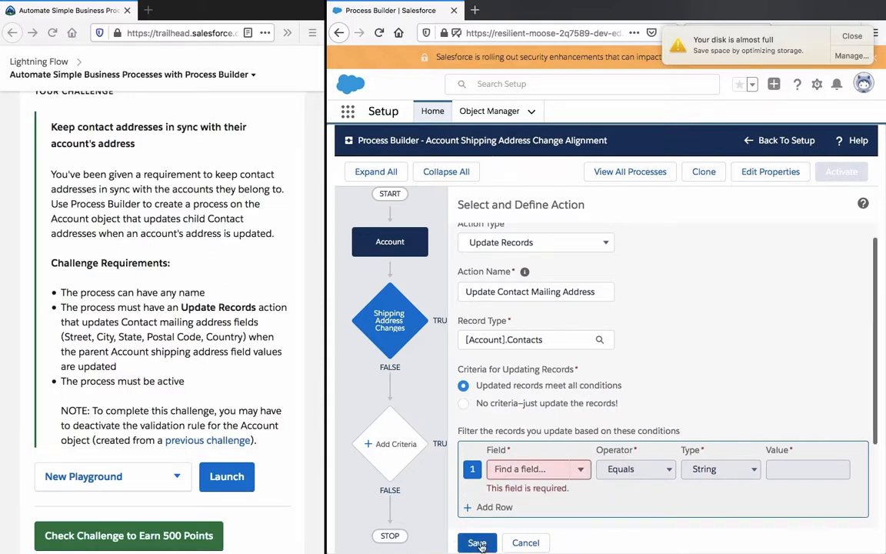
click(546, 403)
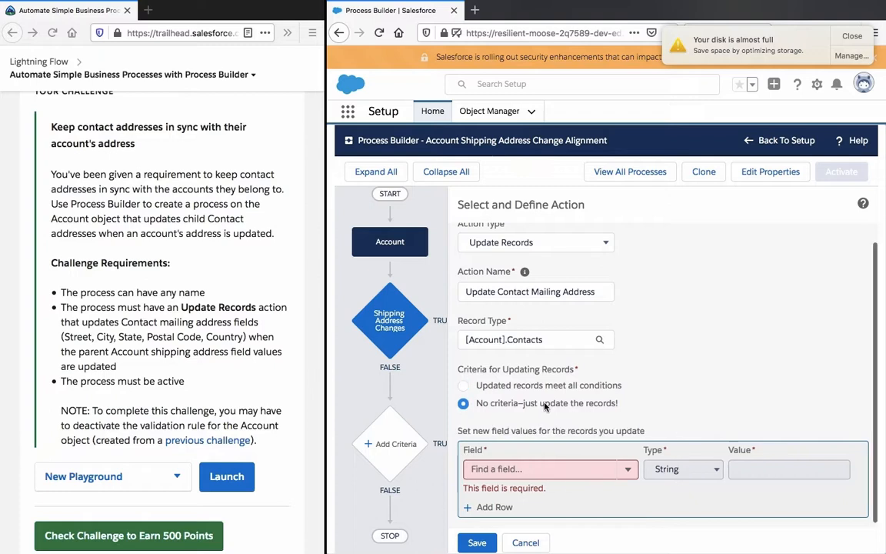
click(548, 464)
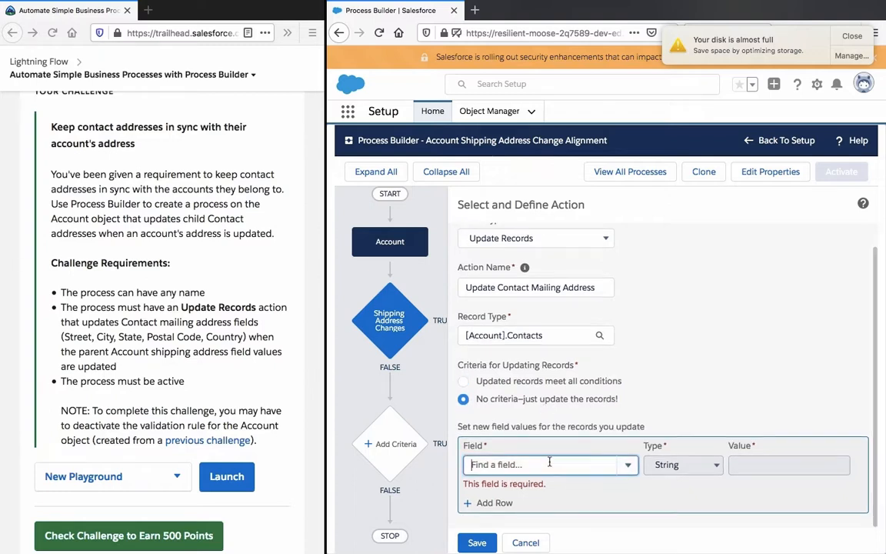
click(637, 464)
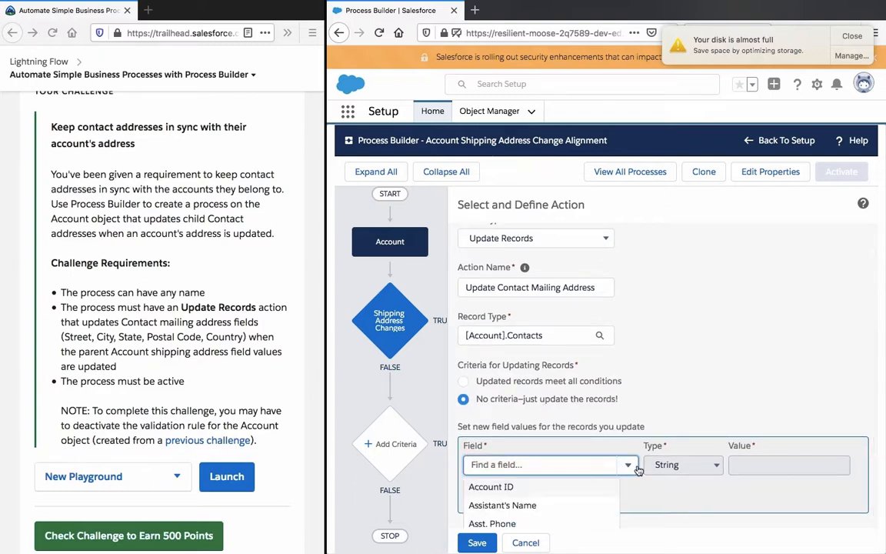
scroll(637, 469, down, 1)
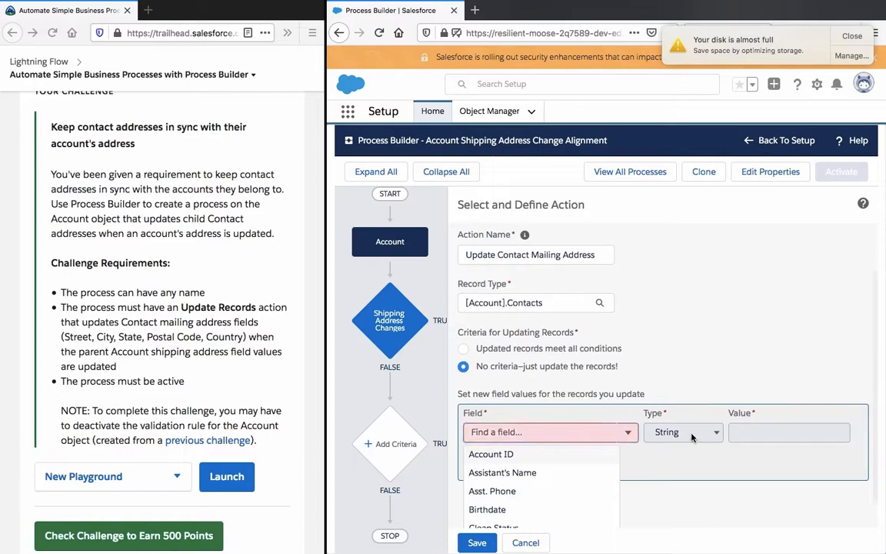
click(525, 434)
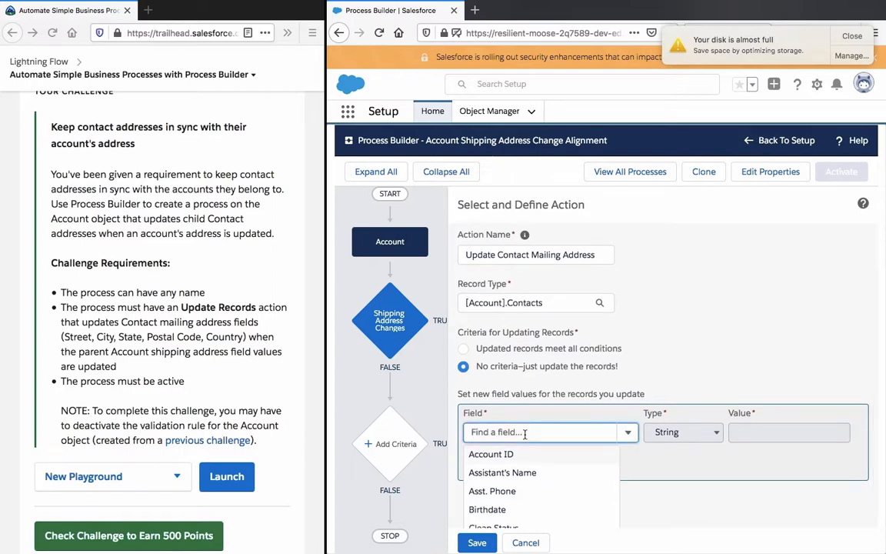
text(street)
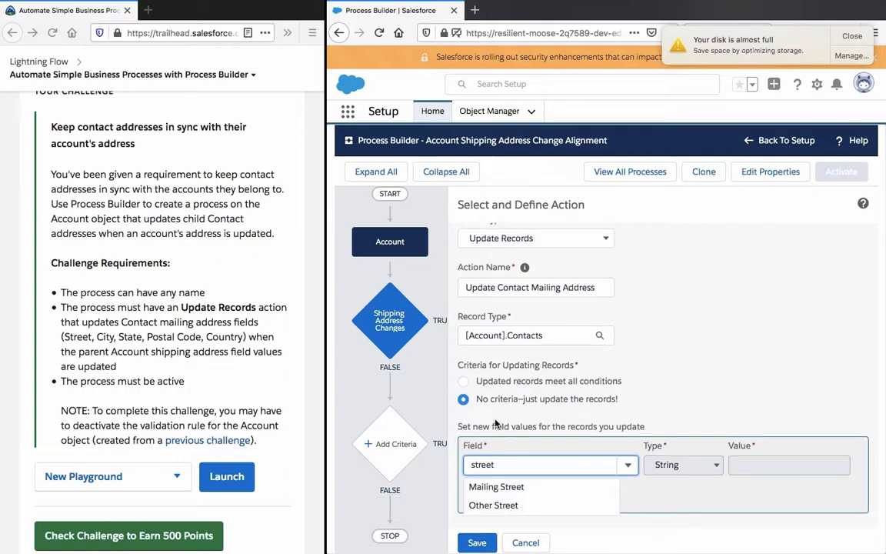
double_click(504, 462)
text(mailing)
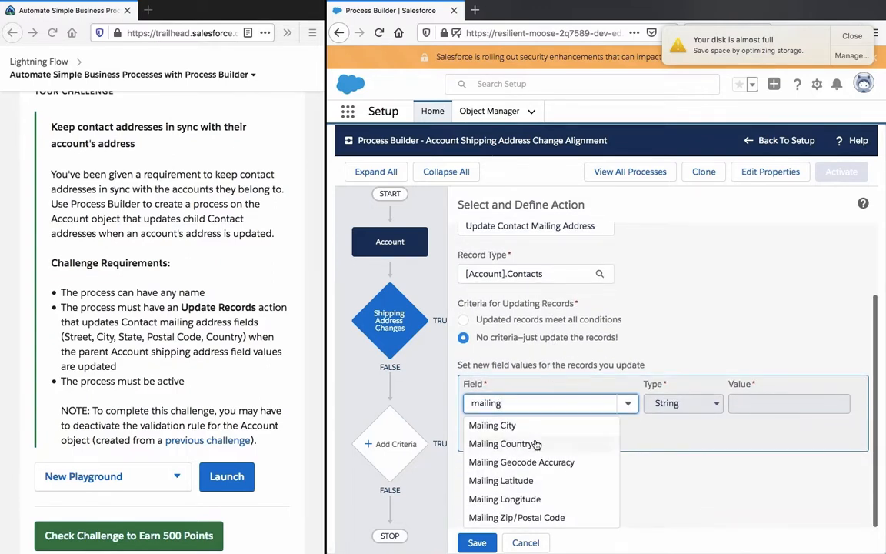
scroll(536, 445, down, 1)
scroll(536, 445, down, 1)
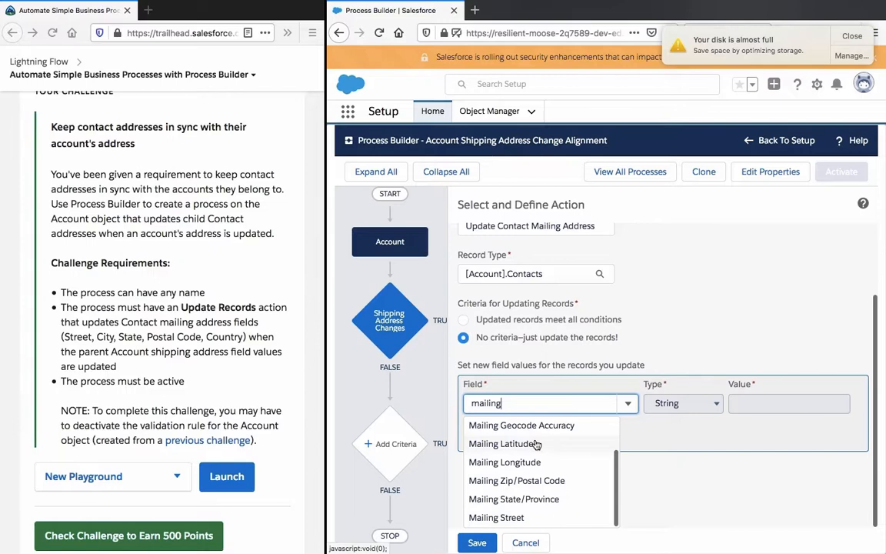
click(530, 516)
Step: Set the Mailing Street value type to Field Reference, look through the Account fields offered as its value, and cancel the field selection
click(680, 463)
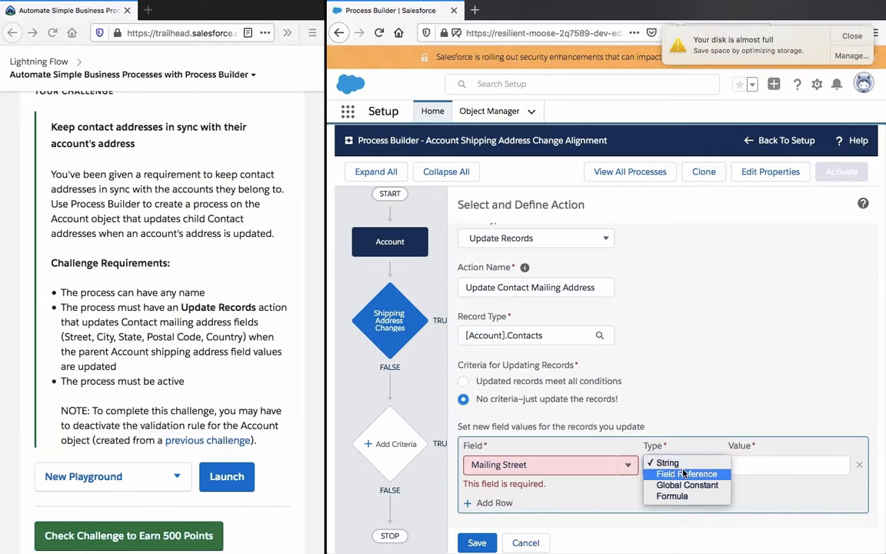
click(684, 474)
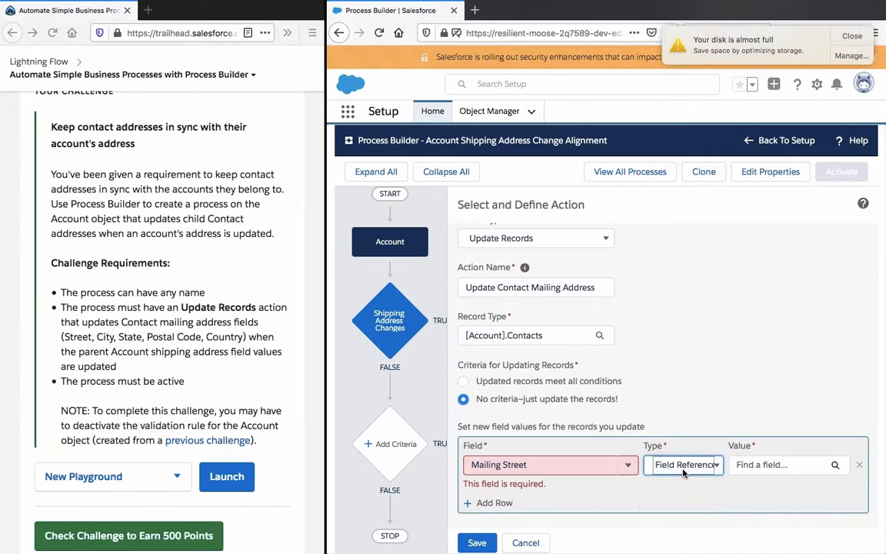
click(781, 469)
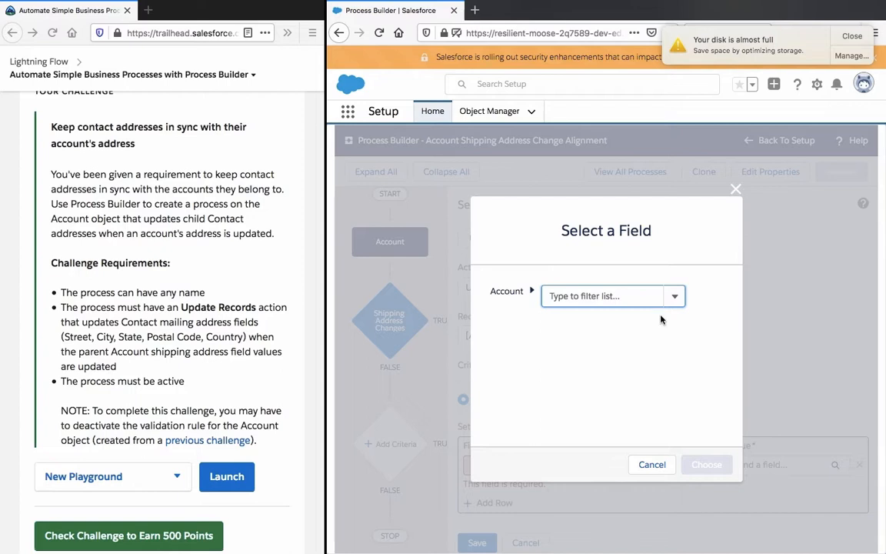
click(676, 296)
click(677, 297)
click(676, 297)
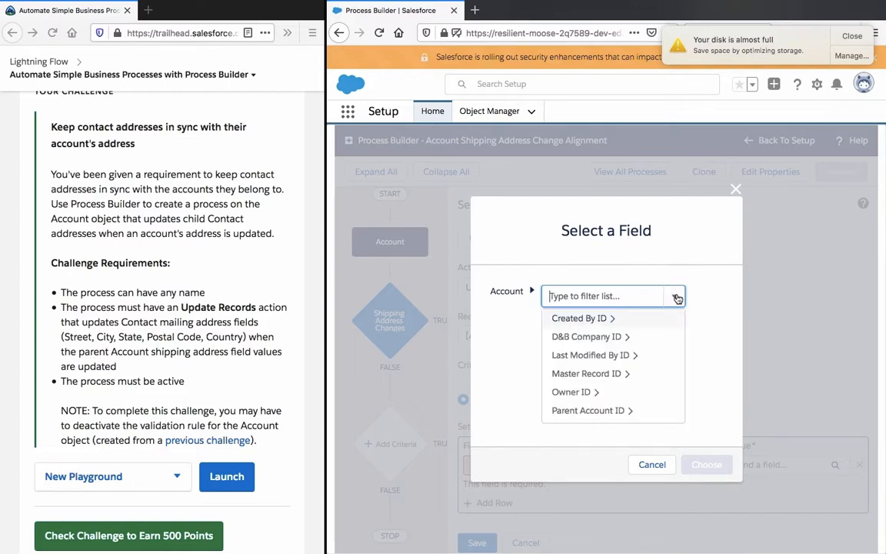
click(677, 296)
click(649, 466)
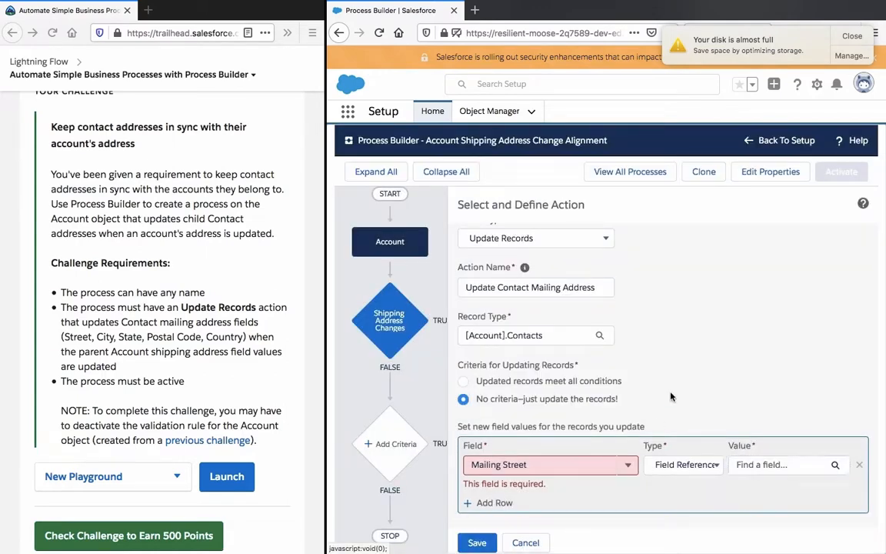
Step: Set the Mailing Street value type to String and cancel the Update Contact Mailing Address action without saving it
scroll(671, 397, up, 1)
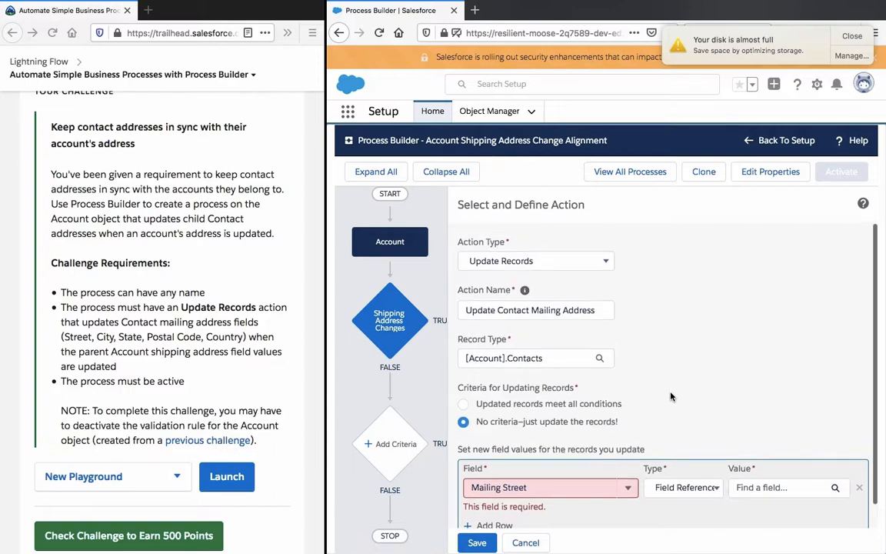
mouse_move(524, 291)
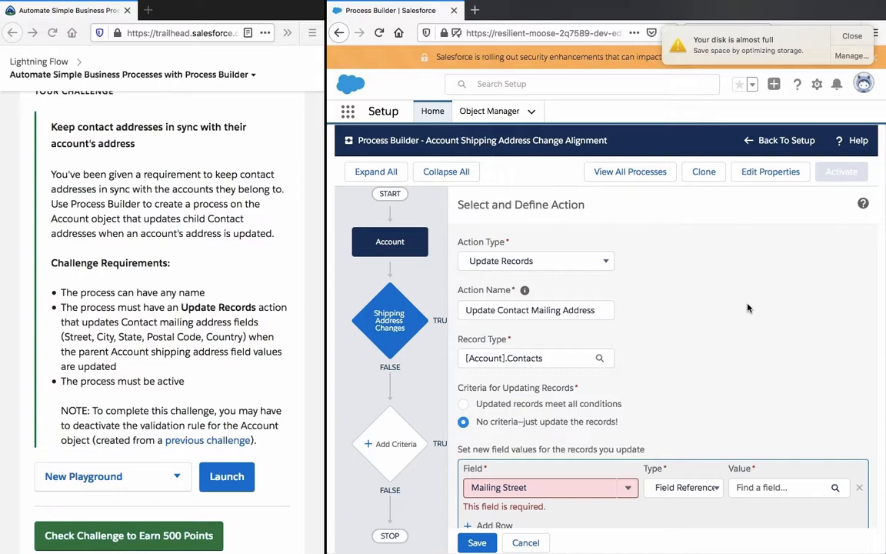
scroll(748, 307, down, 2)
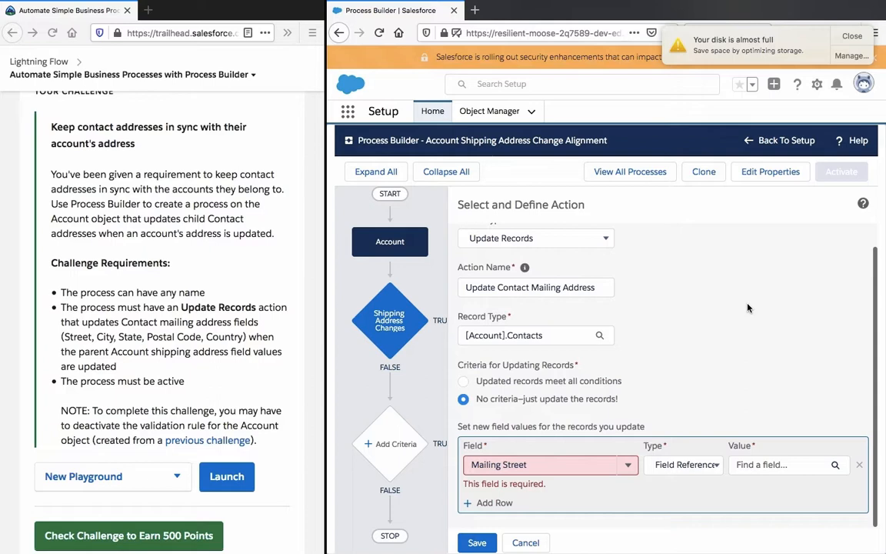
click(758, 464)
click(651, 464)
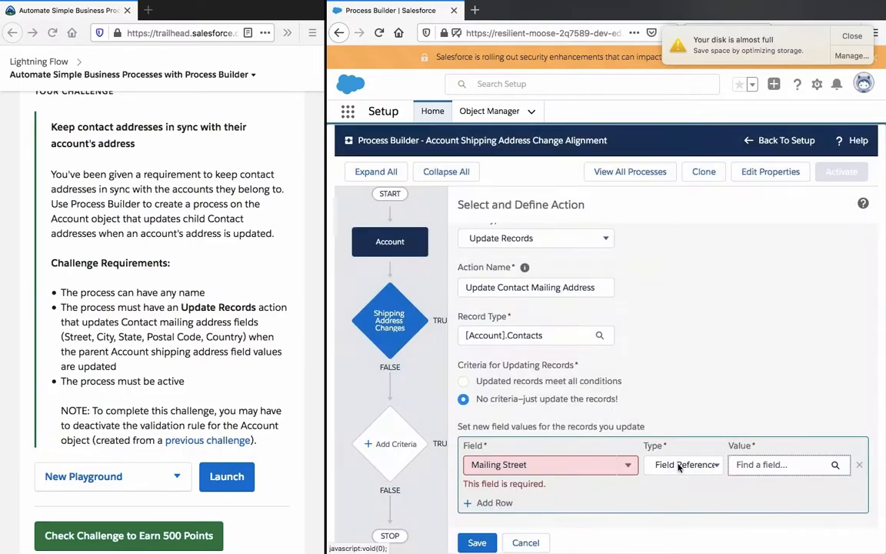
click(679, 465)
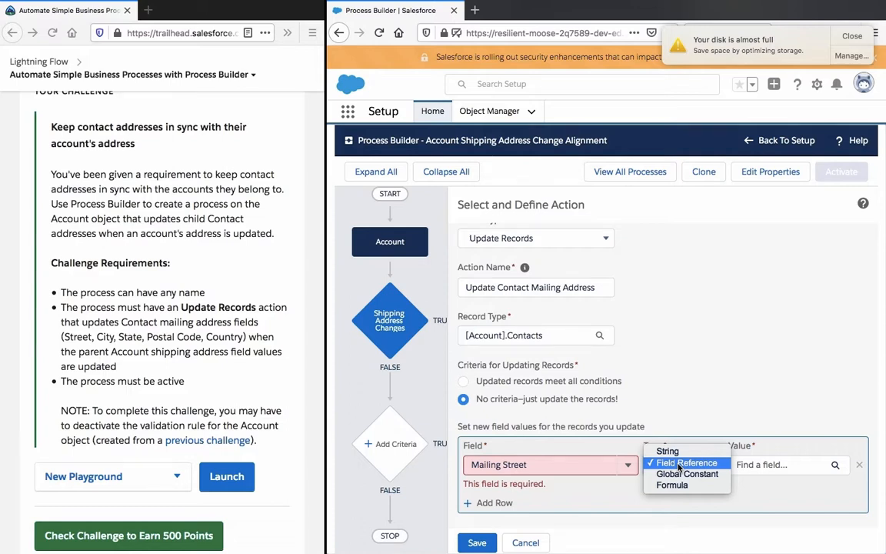
click(668, 451)
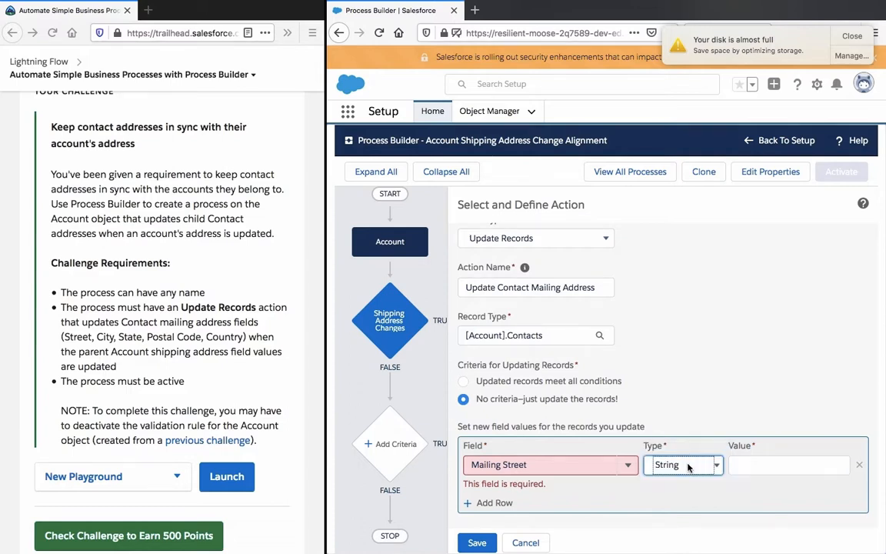
click(687, 465)
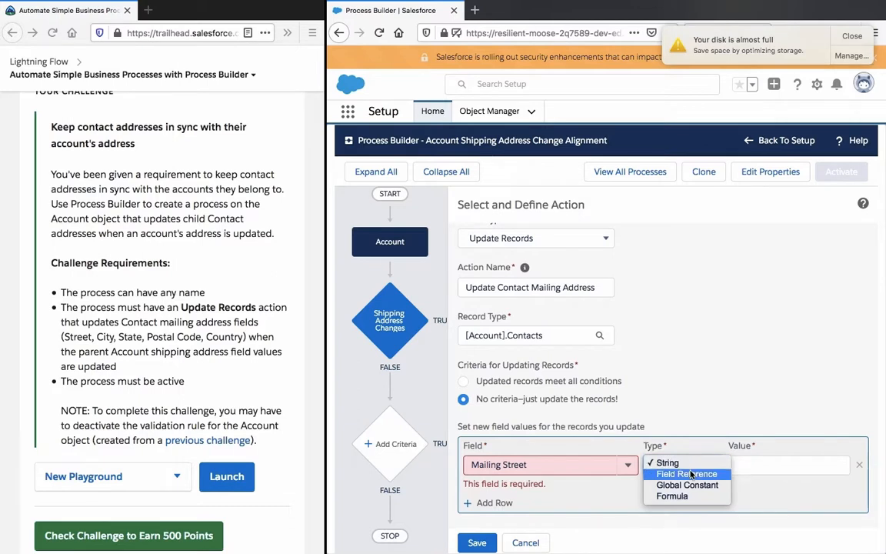
click(699, 369)
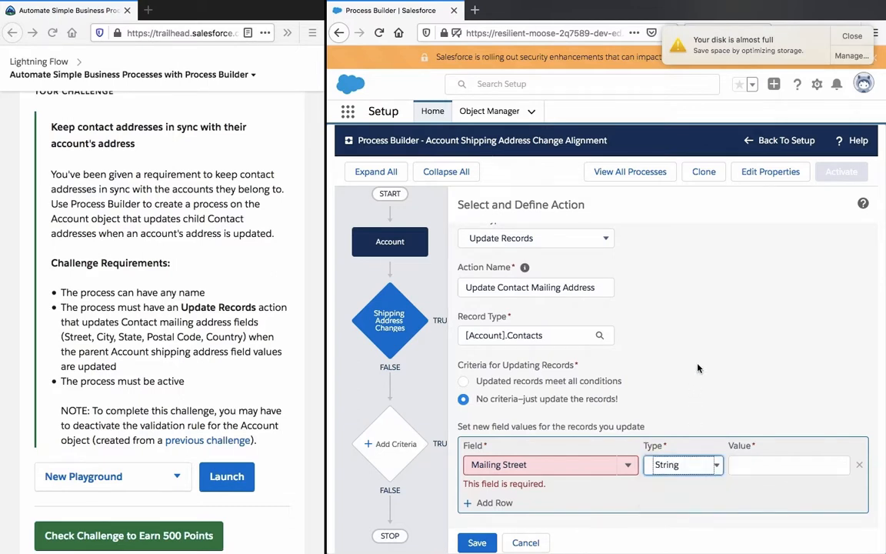
click(699, 368)
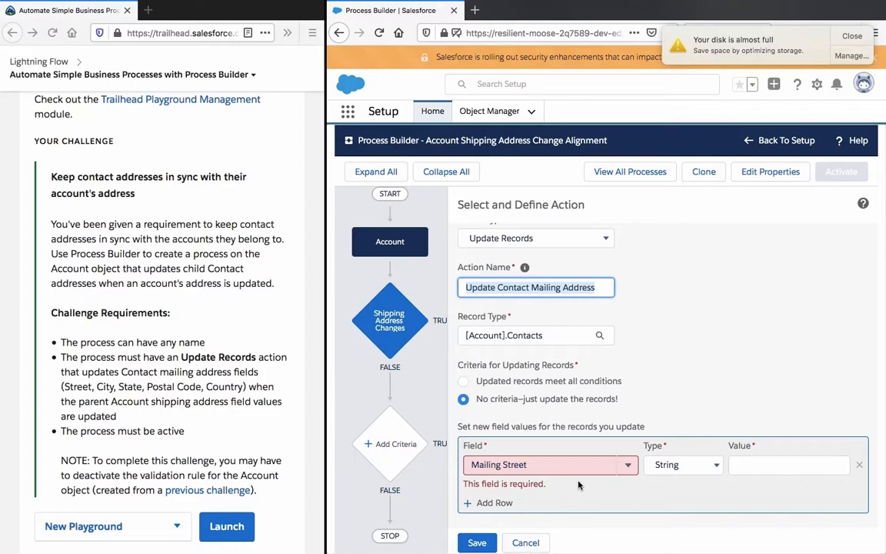
click(528, 543)
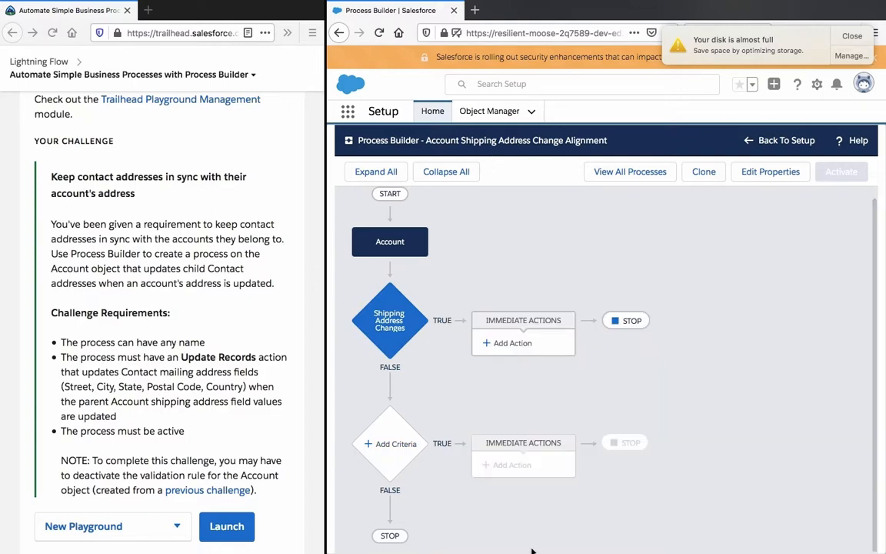
Step: Open the Shipping Address Changes criteria and delete four of its five conditions, keeping only the ShippingCity one
click(385, 335)
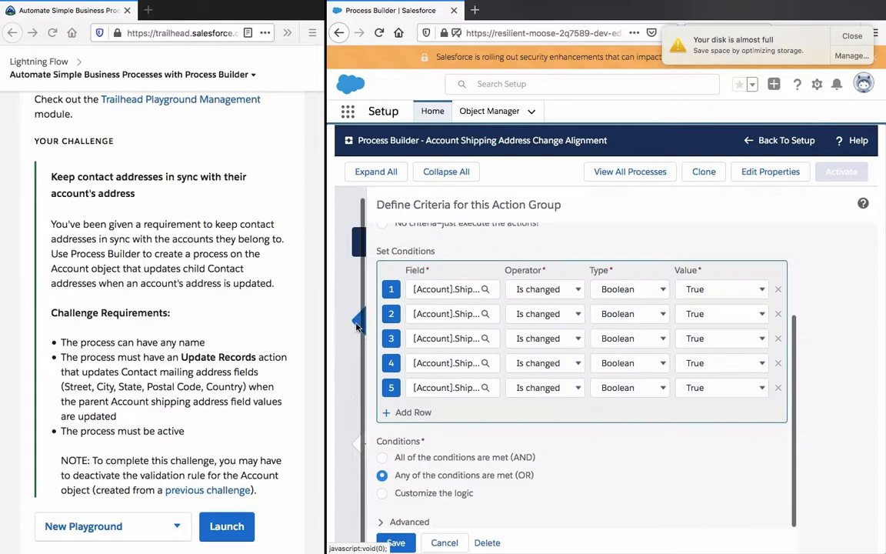
click(779, 315)
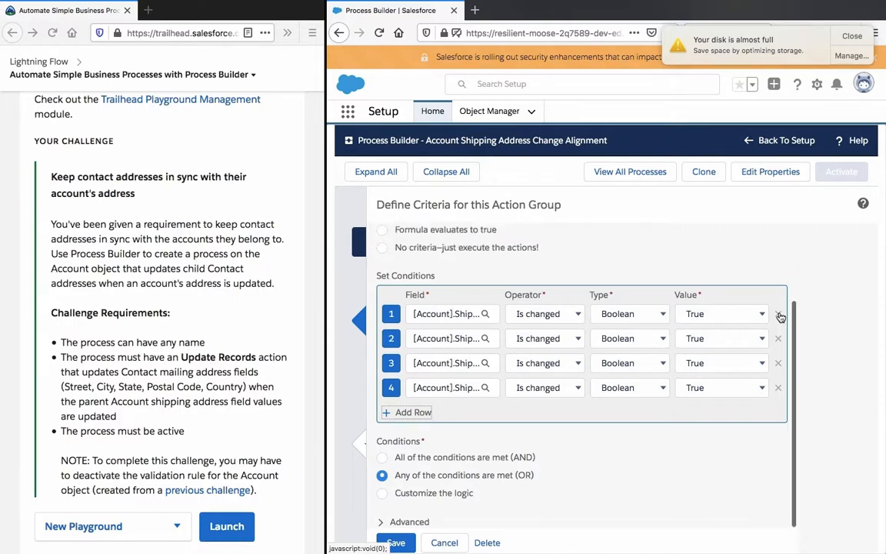
click(778, 341)
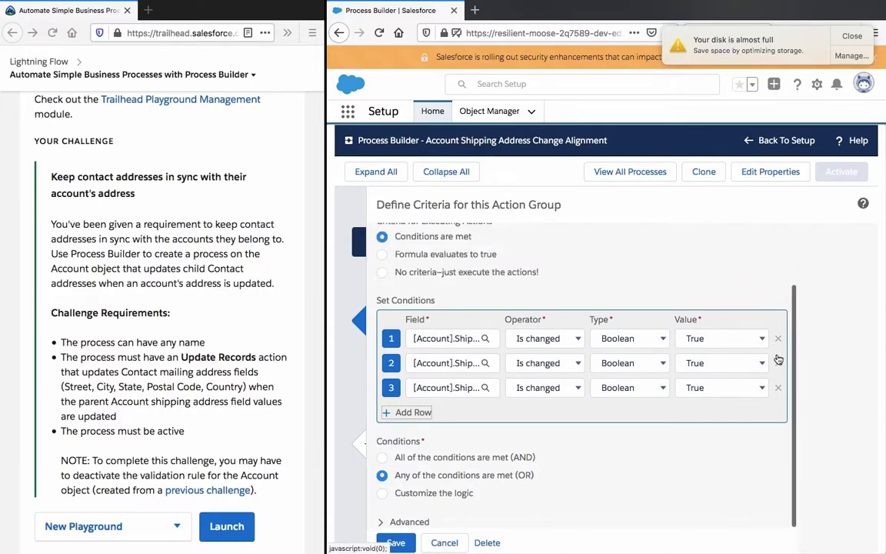
click(778, 342)
click(778, 387)
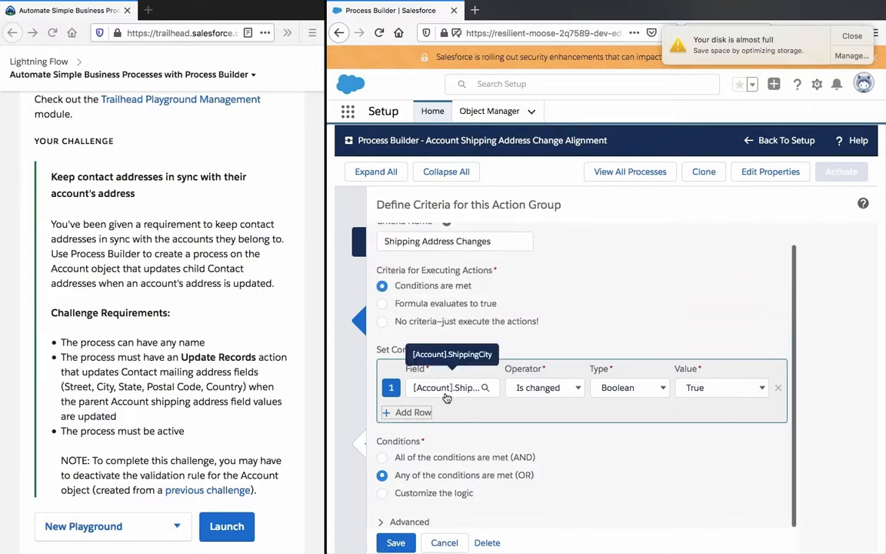
Step: Change the remaining condition's field to the Account's Shipping Street and set its operator to Is changed
click(446, 388)
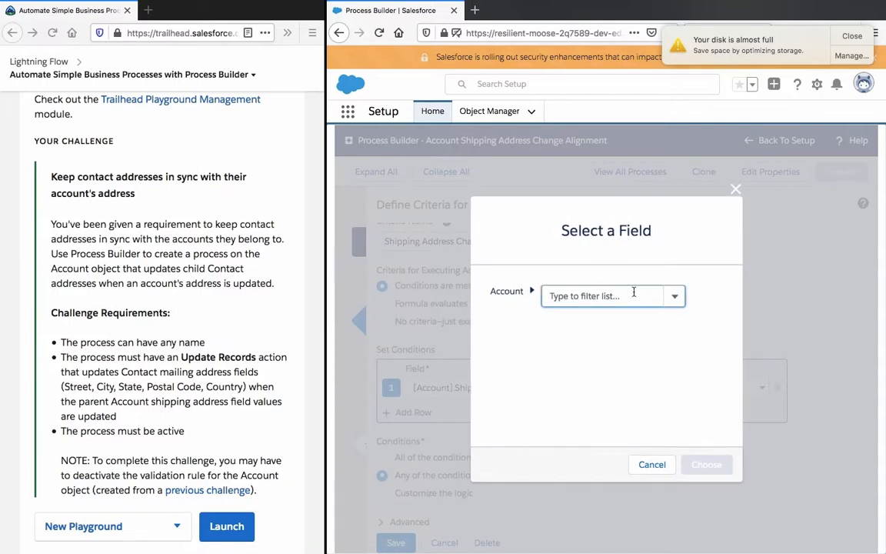
click(671, 295)
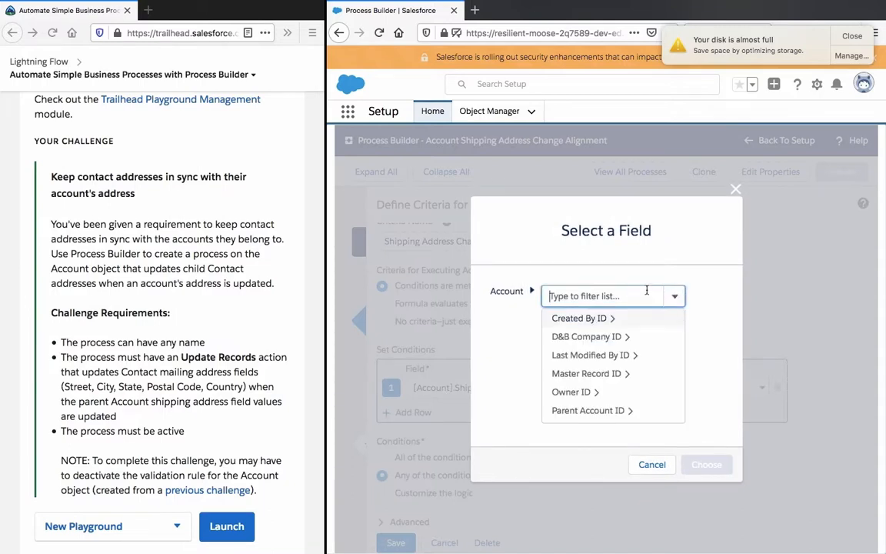
text(street)
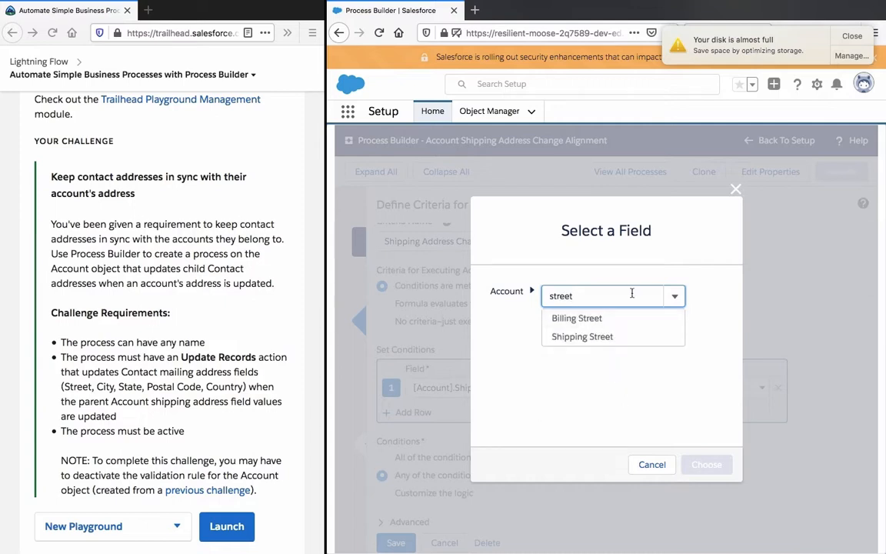
click(582, 336)
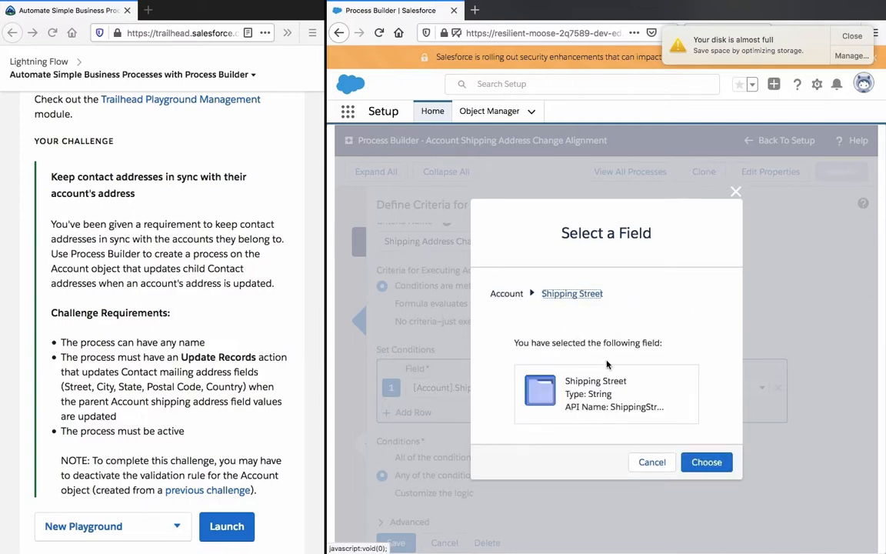
click(707, 464)
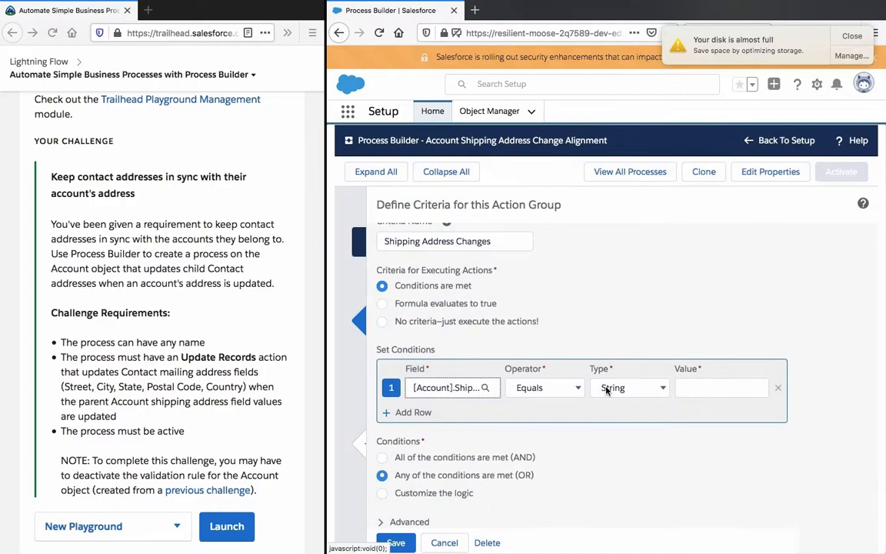
click(536, 390)
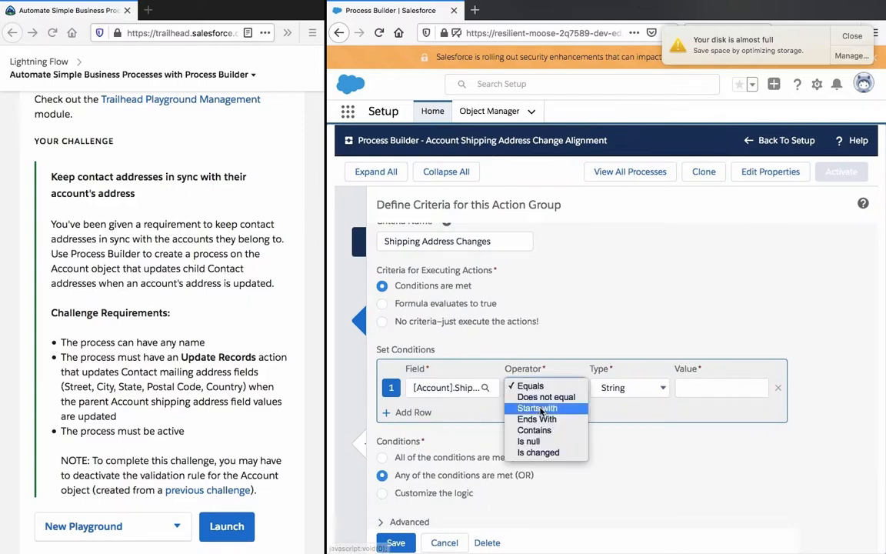
click(523, 406)
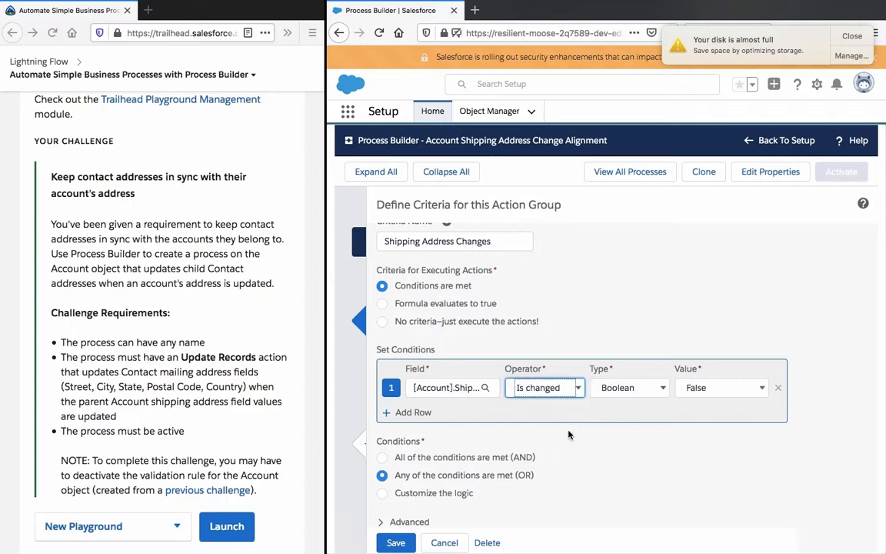
Step: Set the Shipping Street condition's value to True and save the criteria with the advanced only-when-specified-changes option turned off
click(723, 388)
click(643, 370)
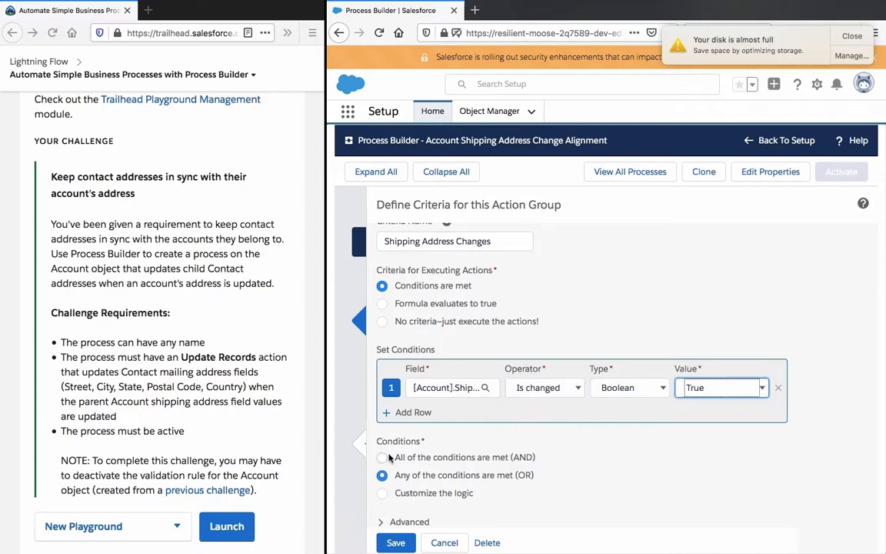
click(394, 524)
scroll(507, 370, down, 1)
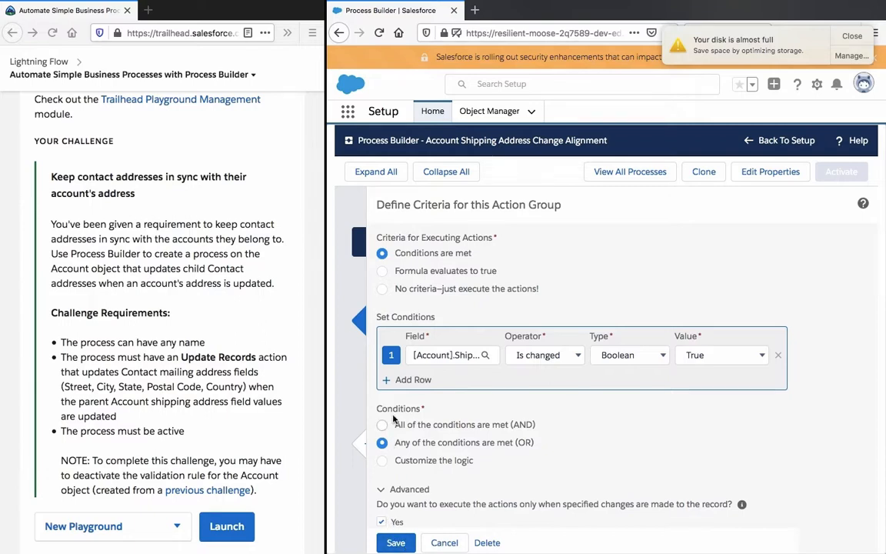
click(396, 543)
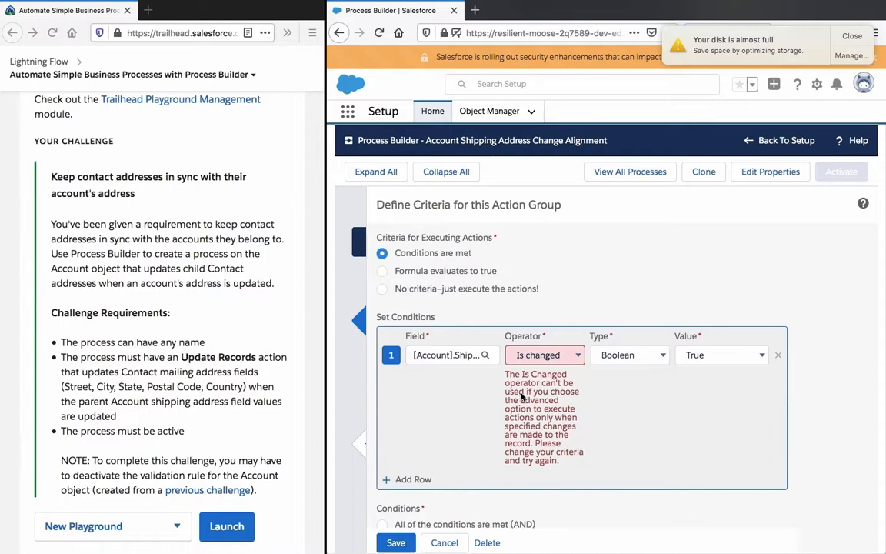
scroll(420, 477, down, 2)
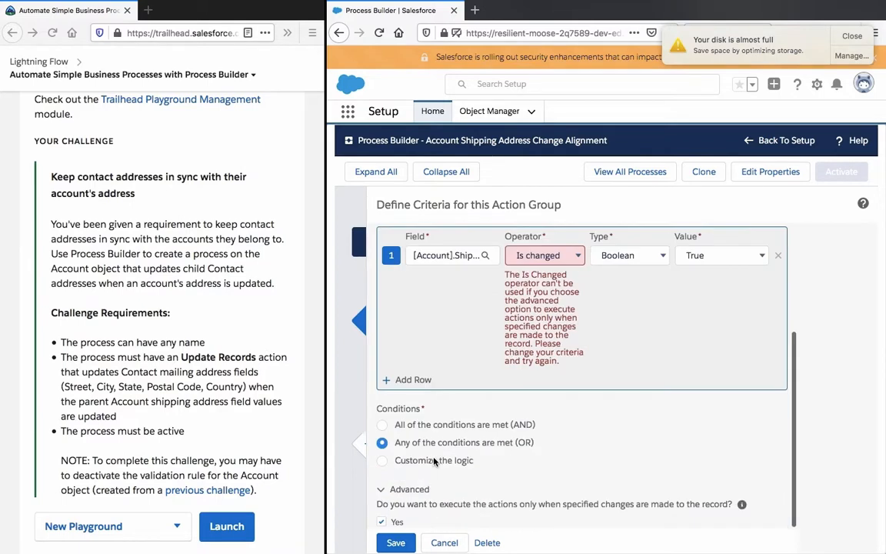
click(396, 543)
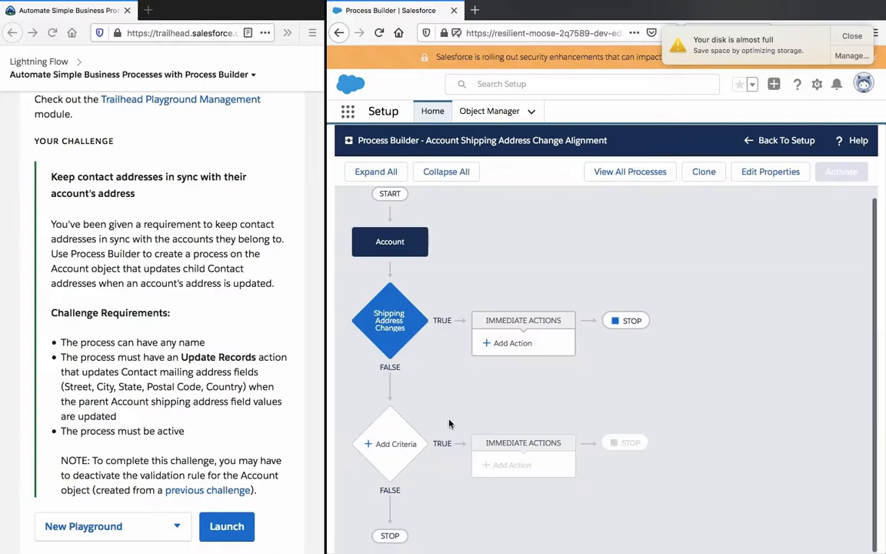
Step: Add an immediate action of type Update Records under Shipping Address Changes and name it "Update Mailing Street"
click(530, 345)
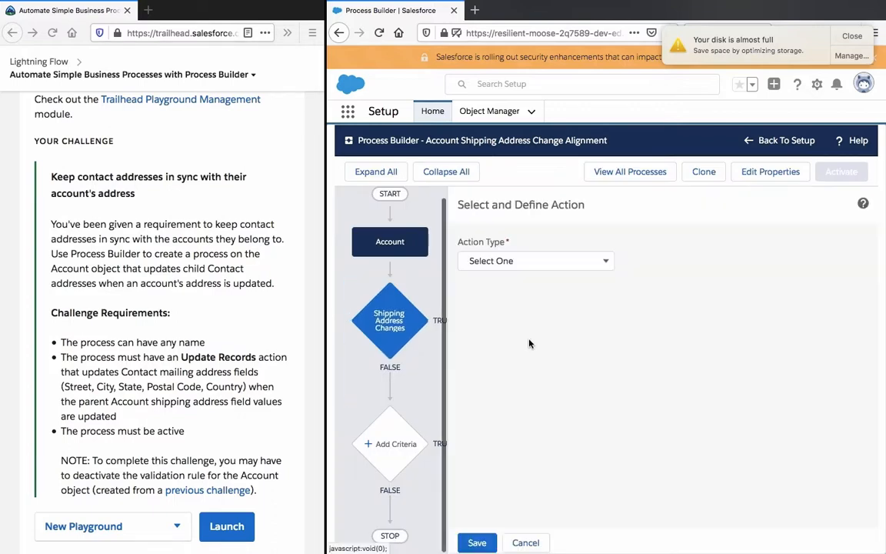
click(553, 256)
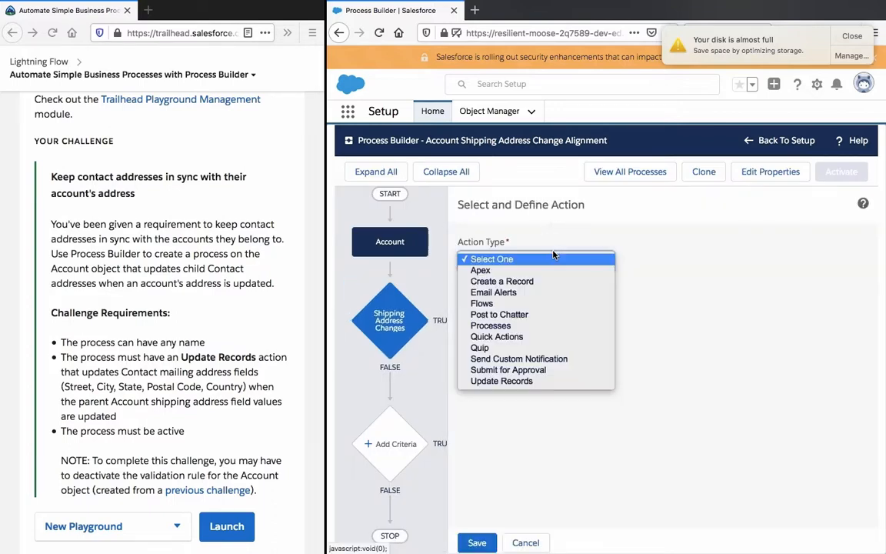
click(528, 384)
click(527, 308)
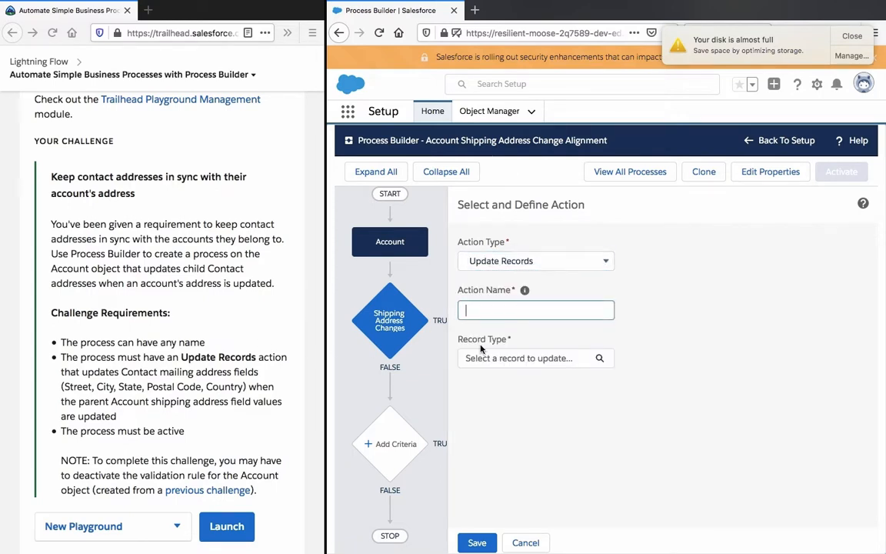
text(Update Sh)
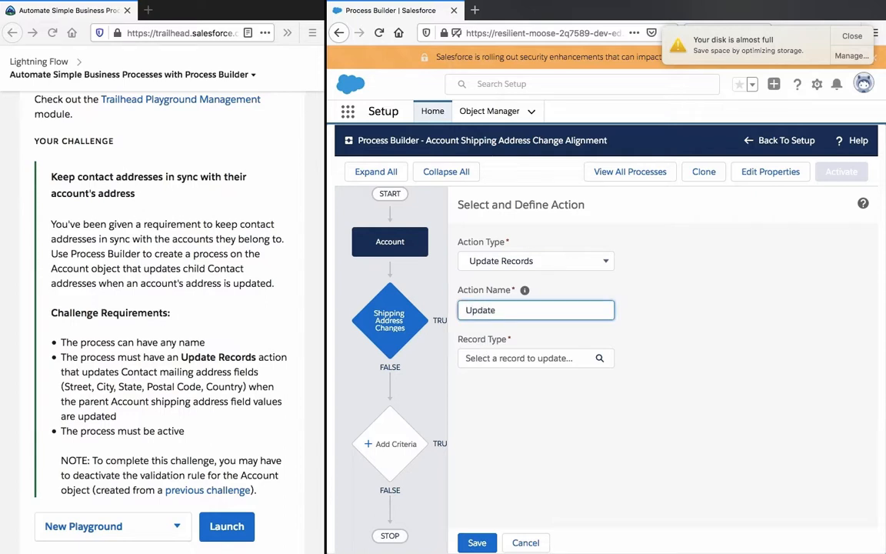
key(BackSpace)
key(BackSpace)
text(Mailing Street)
Step: Choose the Contacts related to the Account as the records the action updates
click(500, 357)
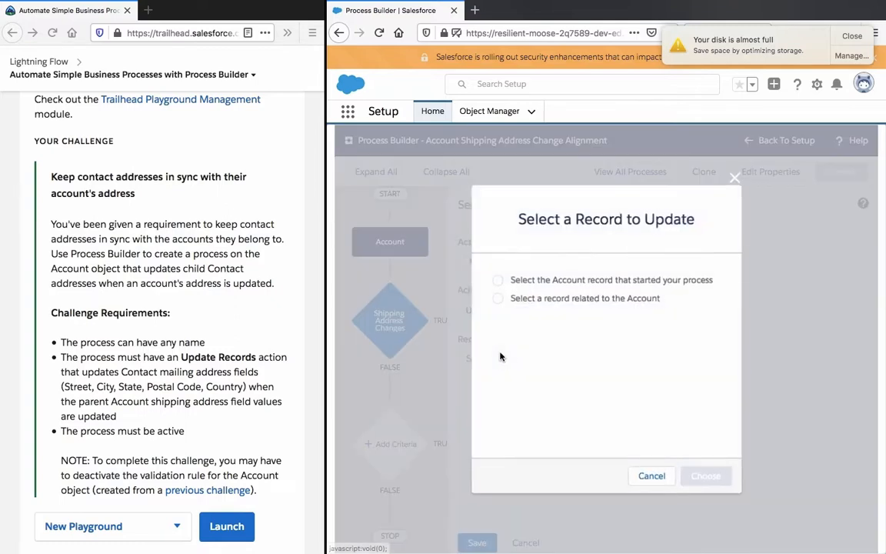
click(592, 300)
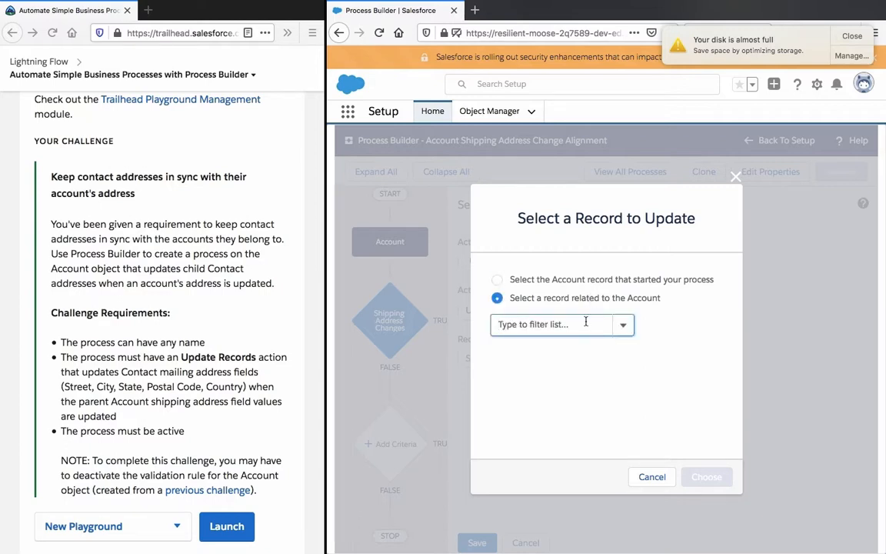
click(585, 321)
scroll(582, 362, down, 3)
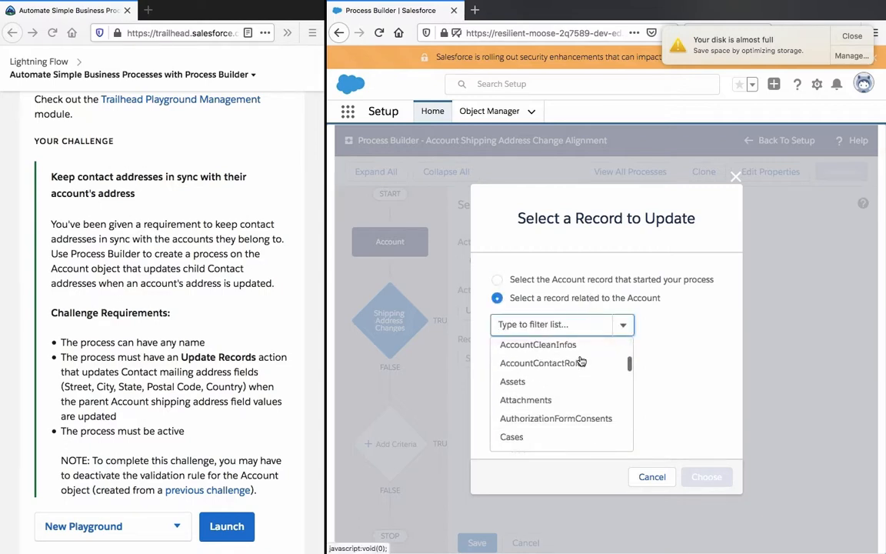
scroll(581, 361, down, 1)
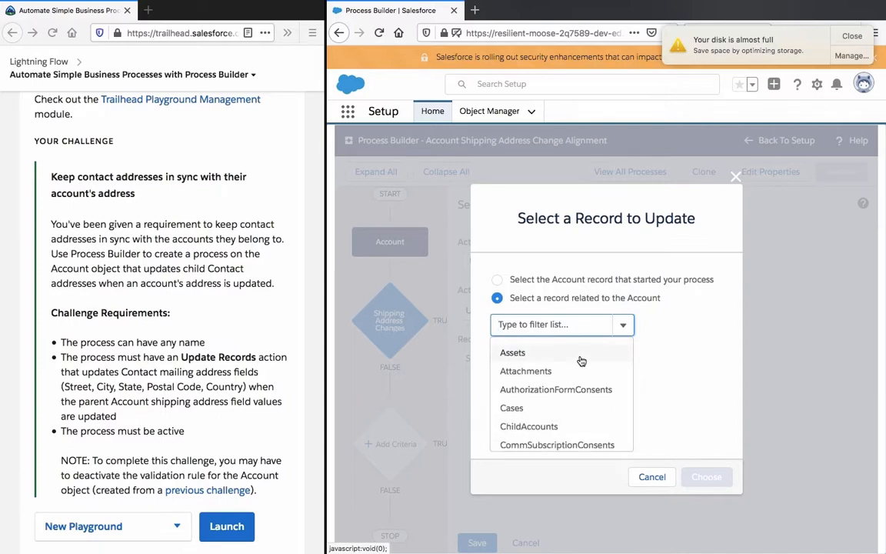
text(contact)
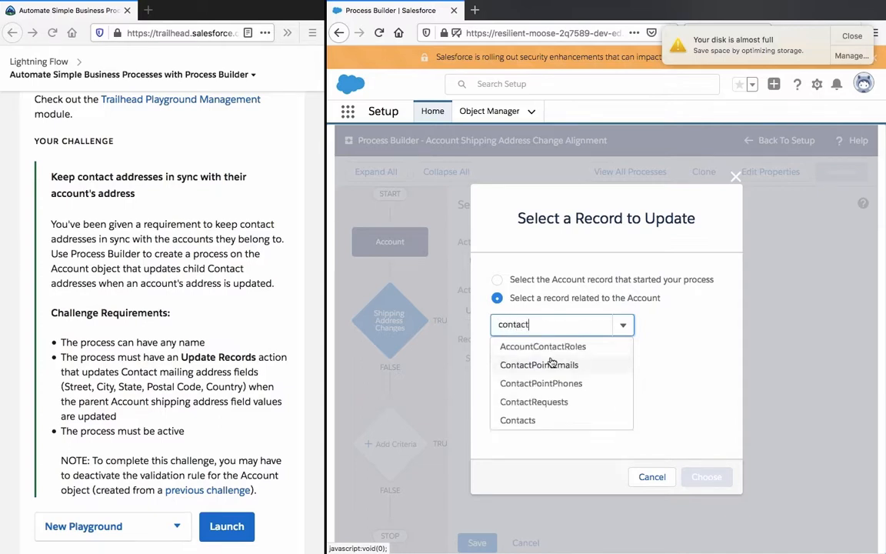
click(571, 420)
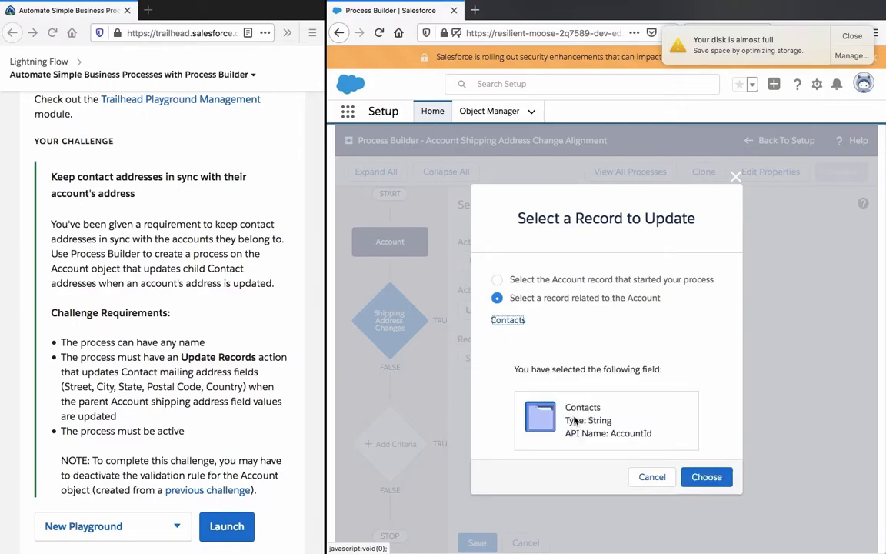
click(685, 477)
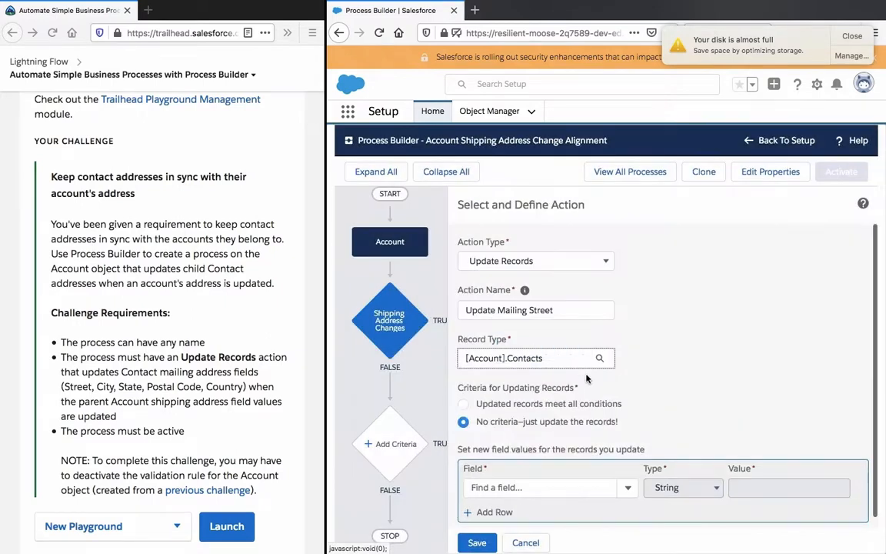
Step: Set the contacts' Mailing Street to a Field Reference pointing to the Account's Shipping Street
click(538, 478)
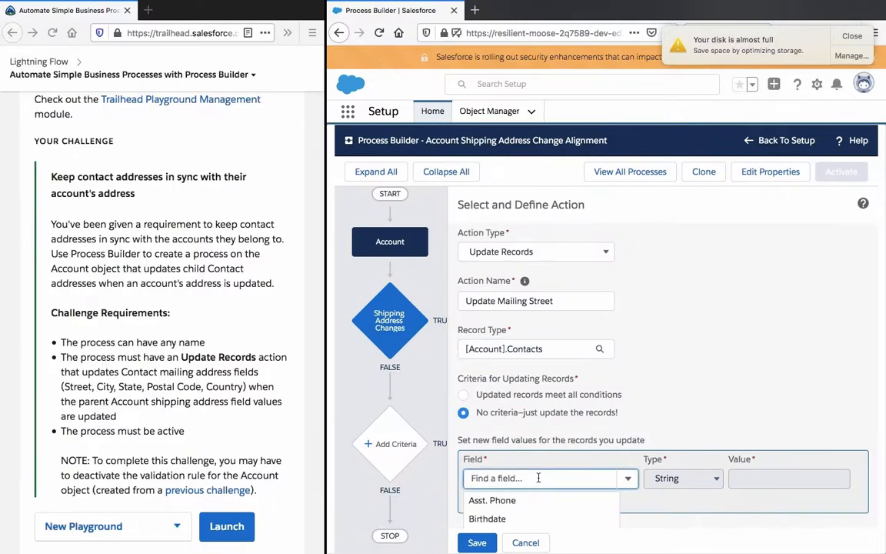
text(street)
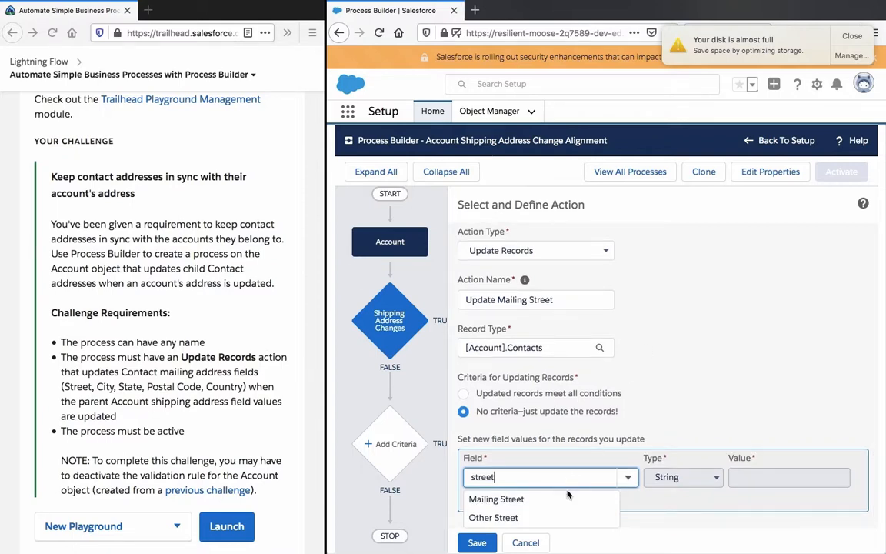
click(568, 496)
click(683, 477)
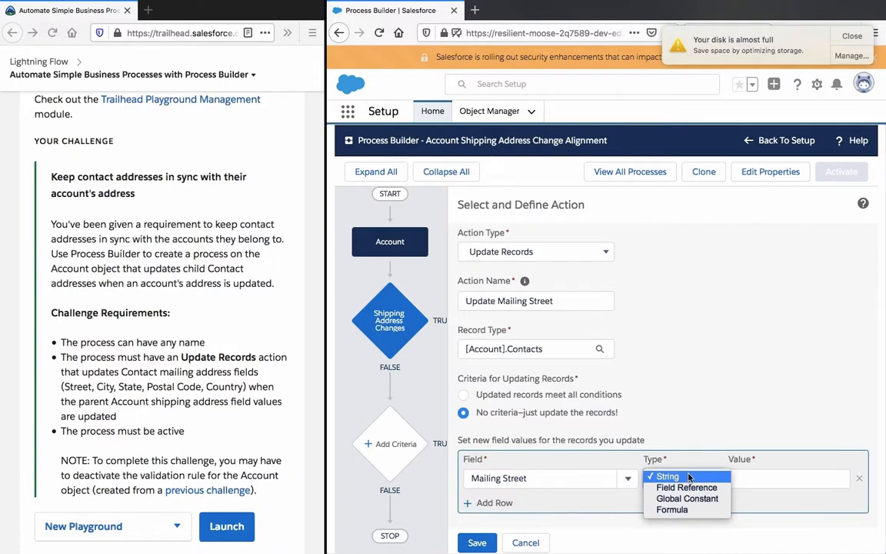
click(714, 492)
click(750, 480)
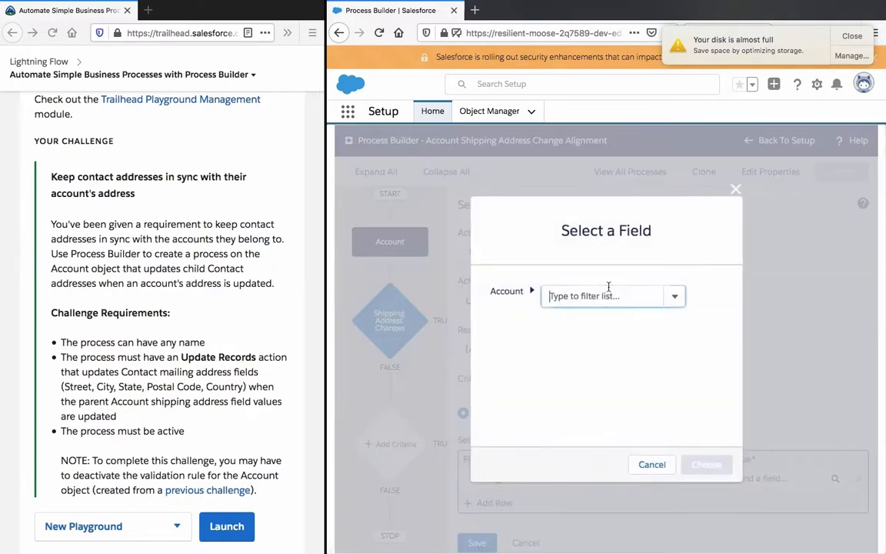
click(609, 290)
text(street)
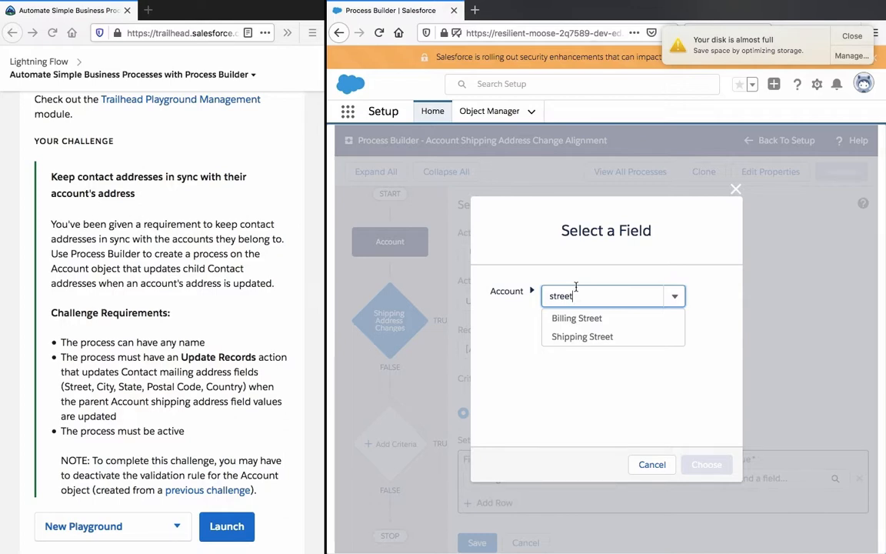
click(590, 335)
click(704, 517)
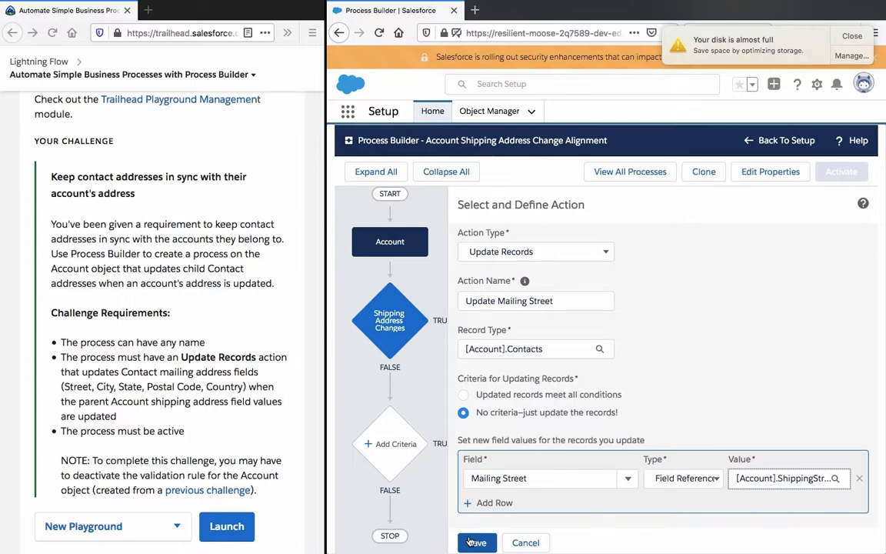
Step: Search the Contact fields for "street" in the Mailing Street row and cancel the action without saving it
click(529, 478)
scroll(543, 493, down, 2)
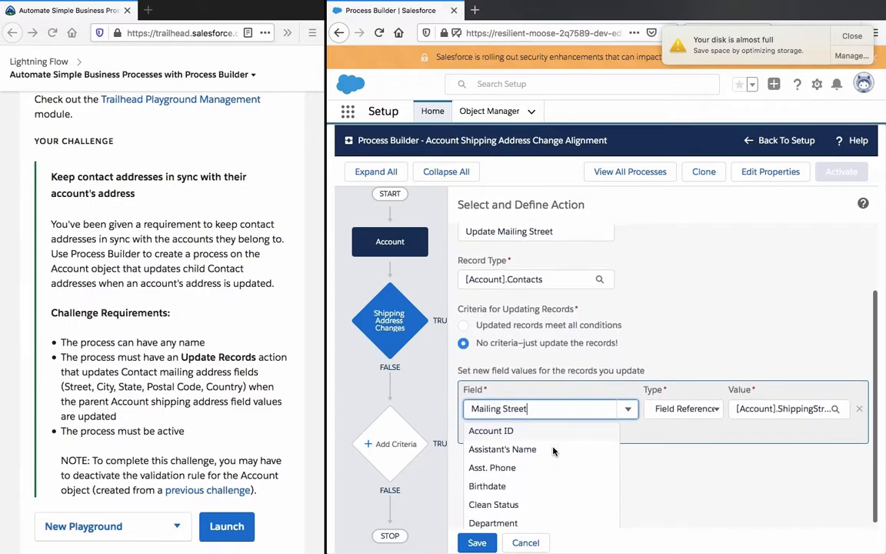
triple_click(543, 404)
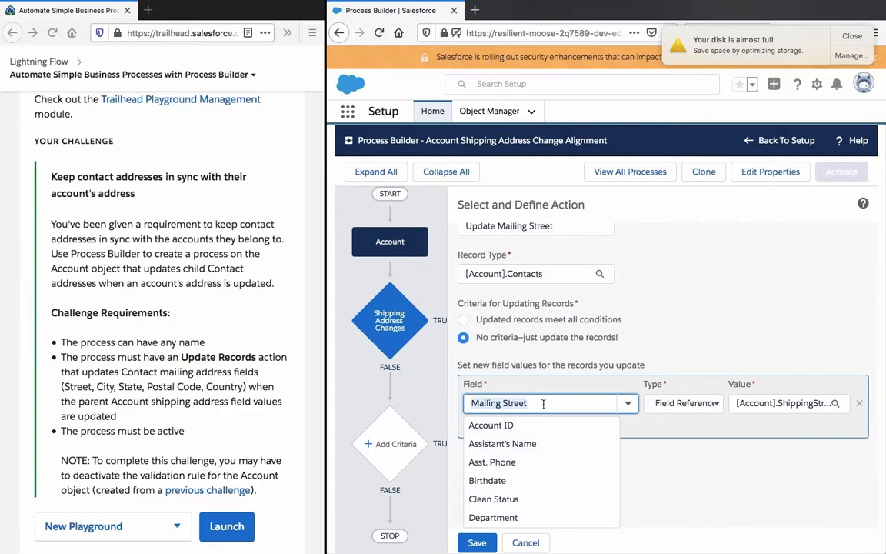
text(street)
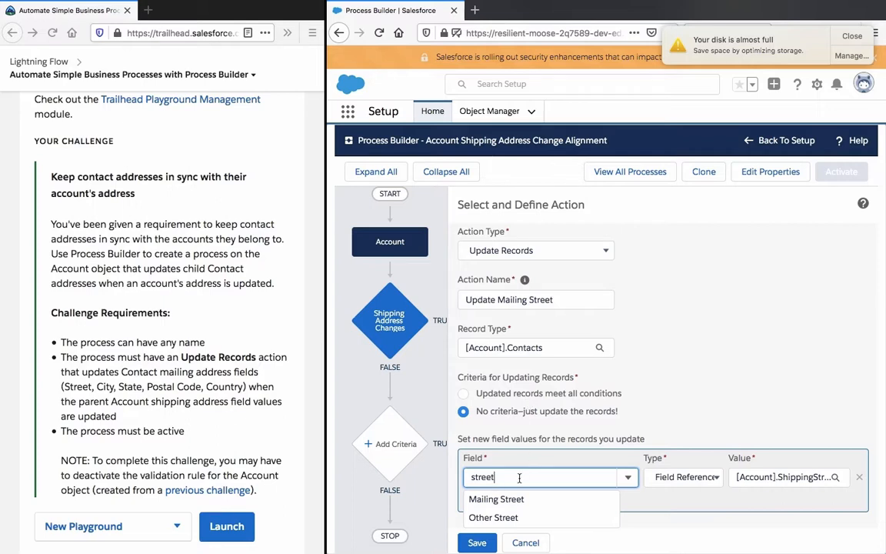
click(520, 543)
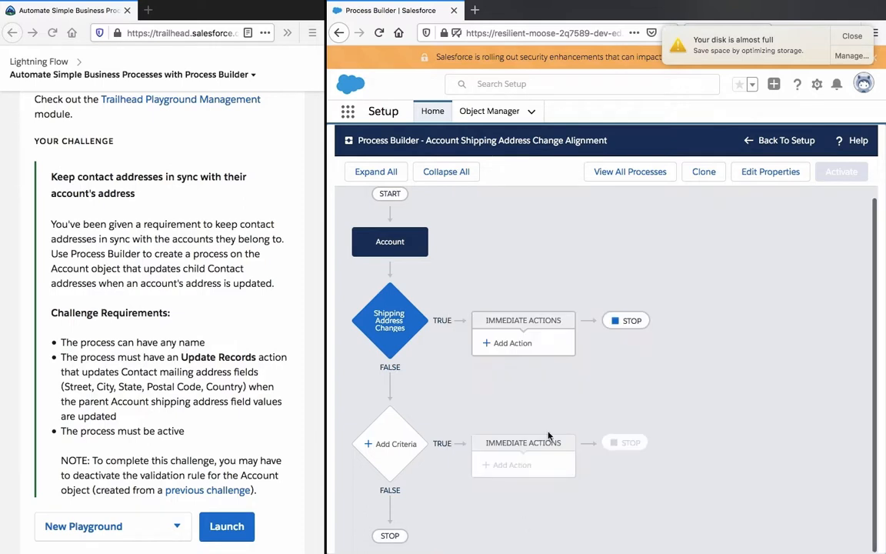
Step: Add a new immediate action of type Update Records under Shipping Address Changes and dismiss the disk space notification
click(536, 346)
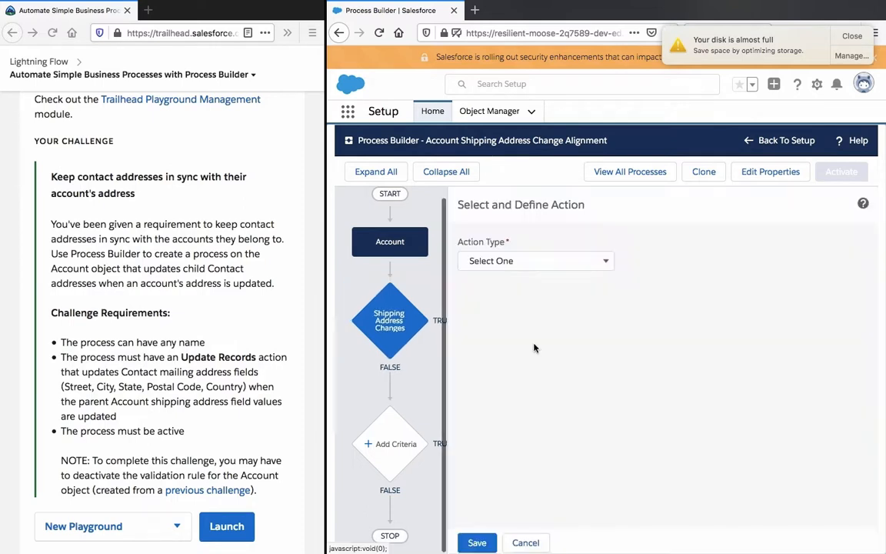
click(524, 265)
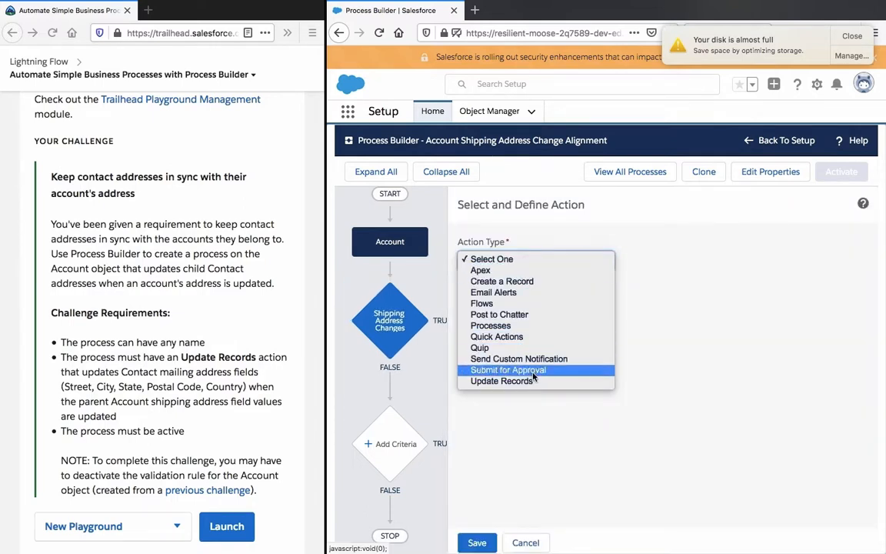
click(502, 381)
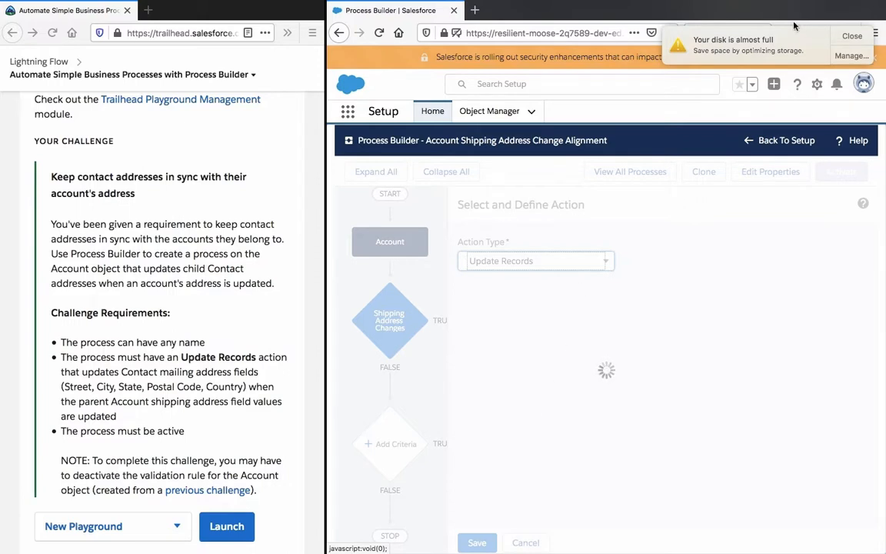
click(854, 33)
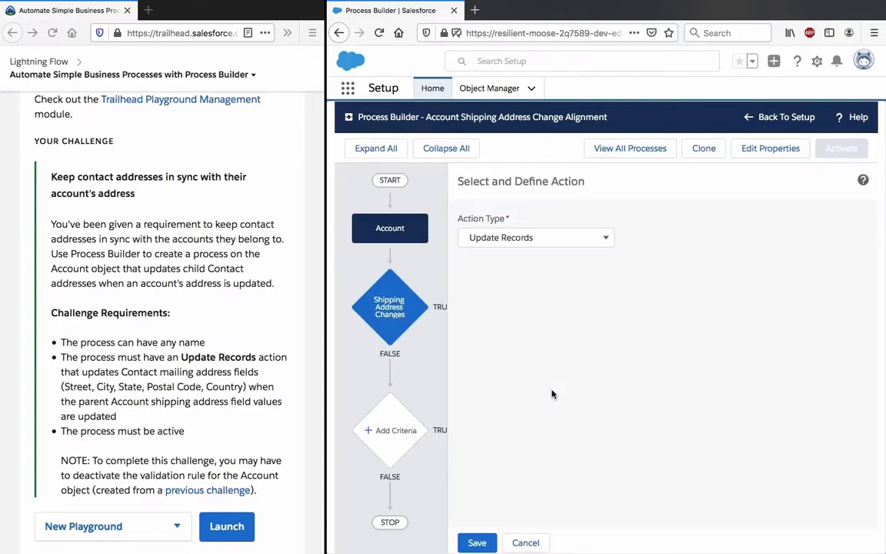
click(548, 237)
click(493, 211)
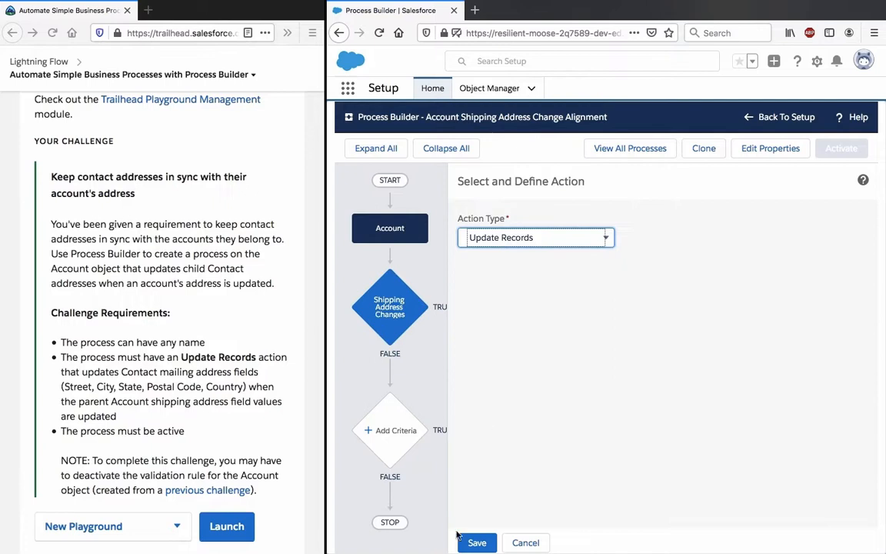
click(475, 543)
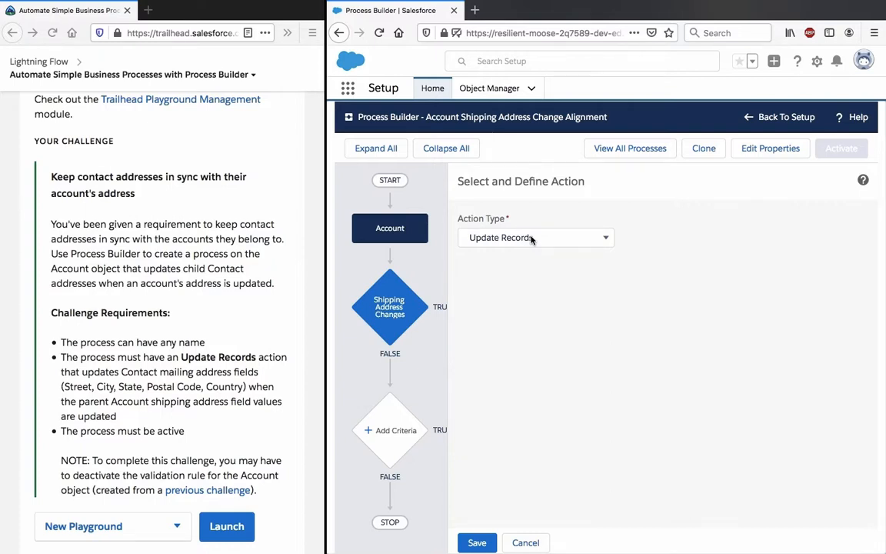
click(531, 239)
click(493, 221)
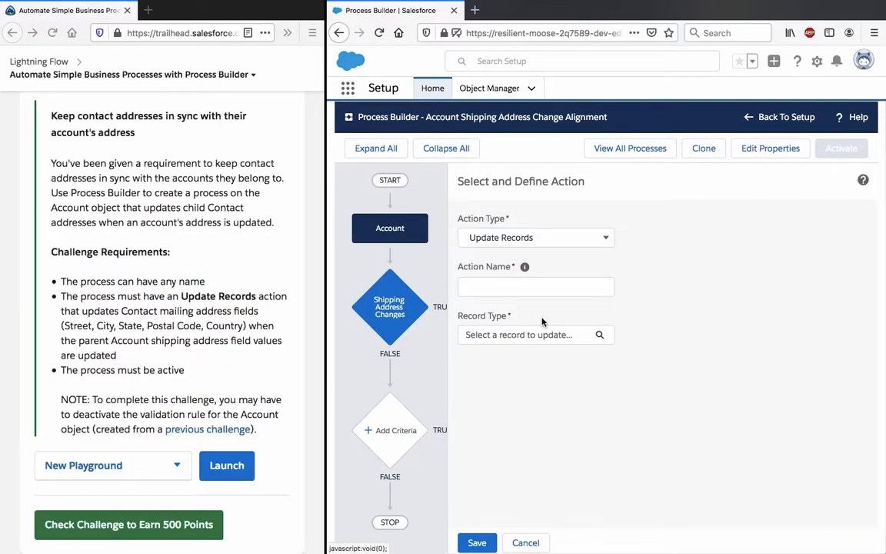
Step: Name the new Update Records action "Update Contact Mailing Address"
click(530, 288)
click(567, 252)
click(524, 282)
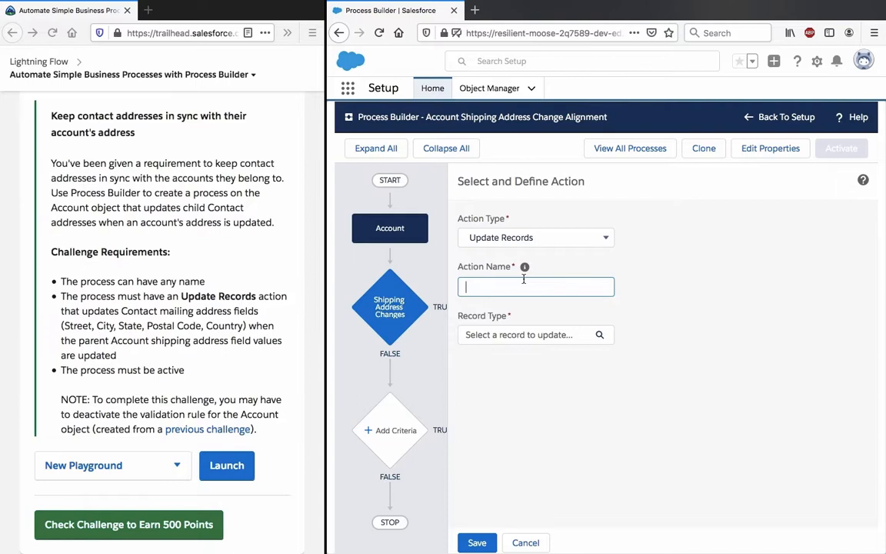
text(U)
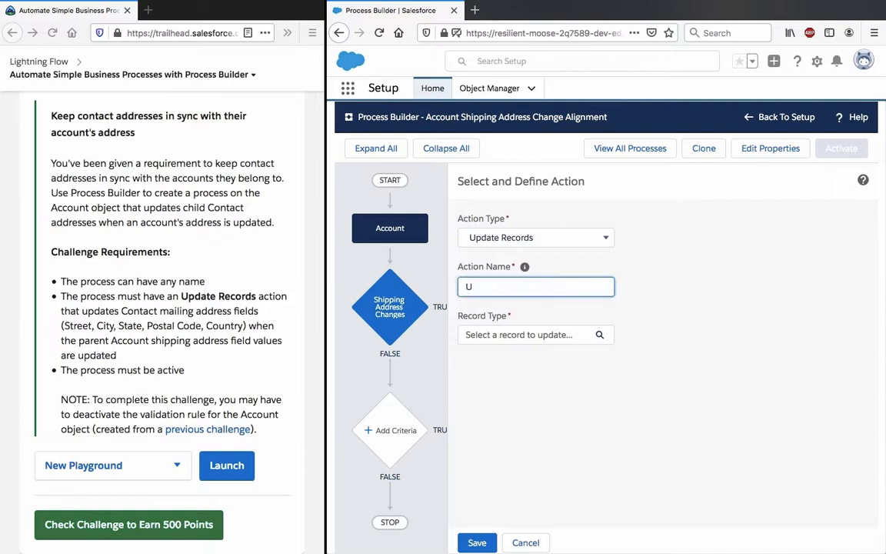
text(pdate)
text(Contact Mailing )
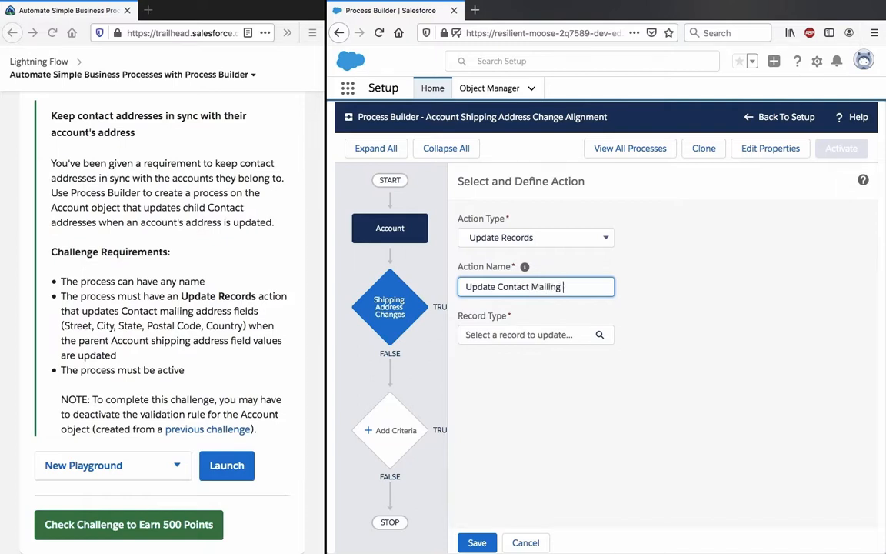
text(Address)
click(642, 369)
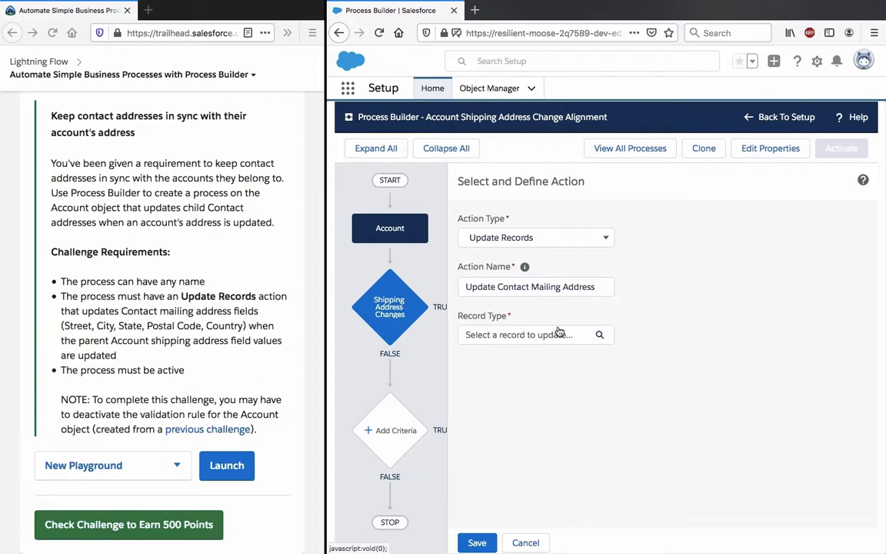
Step: Choose the Account record that started the process as the record the action updates
click(559, 332)
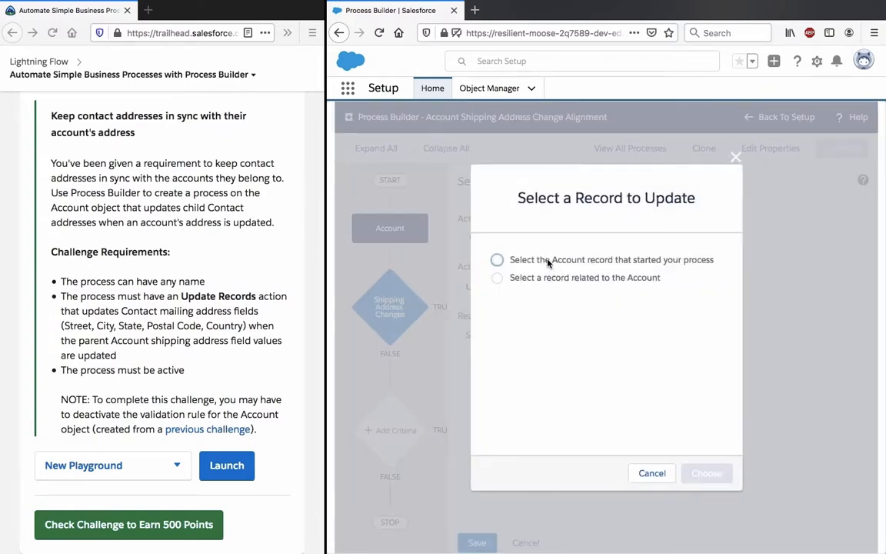
click(548, 264)
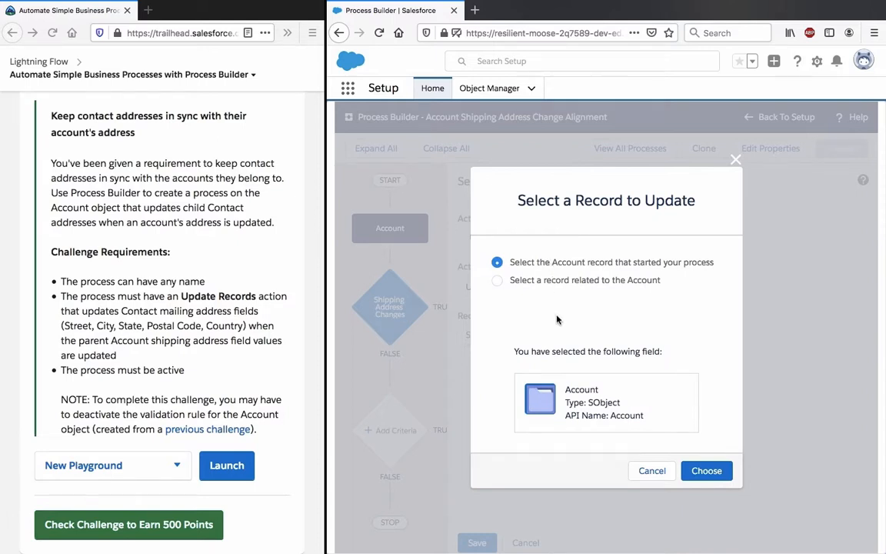
click(585, 282)
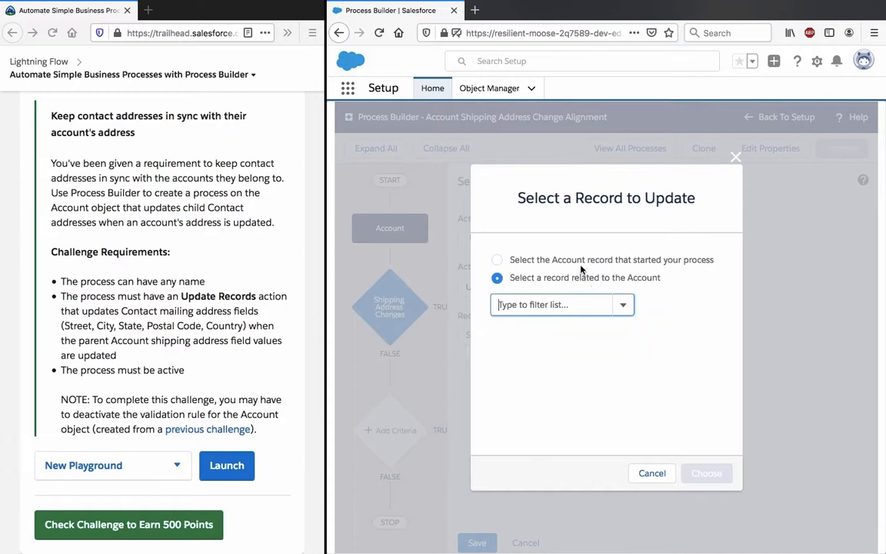
click(579, 261)
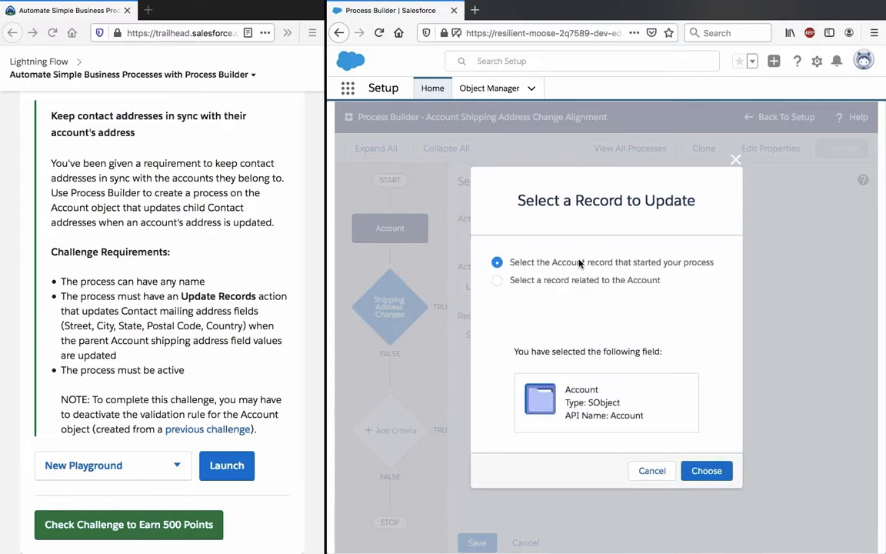
click(706, 470)
Step: Add Shipping Street as the Account field to update and set its value type to Field Reference
click(580, 464)
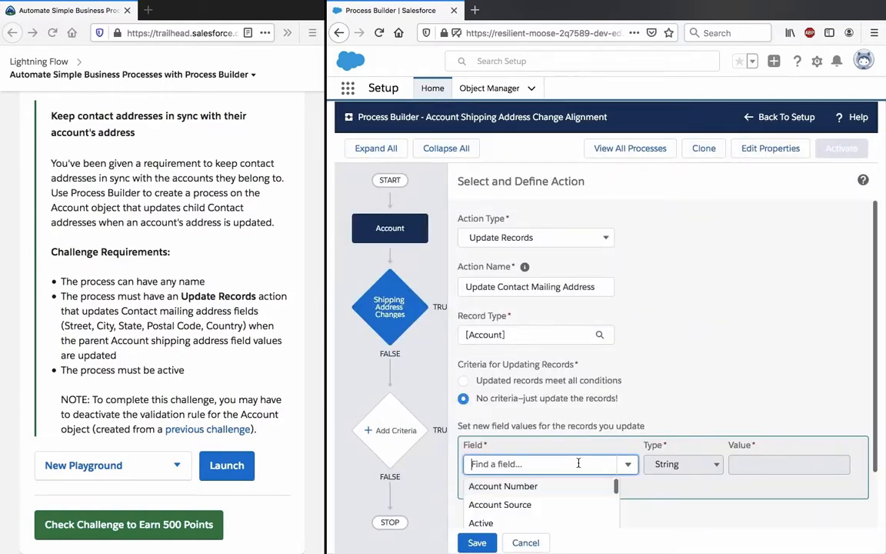
text(street)
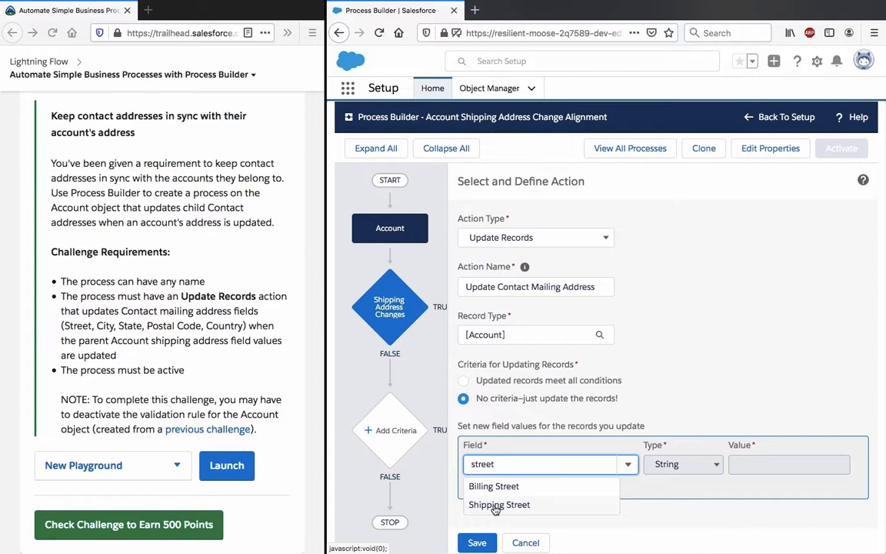
click(496, 507)
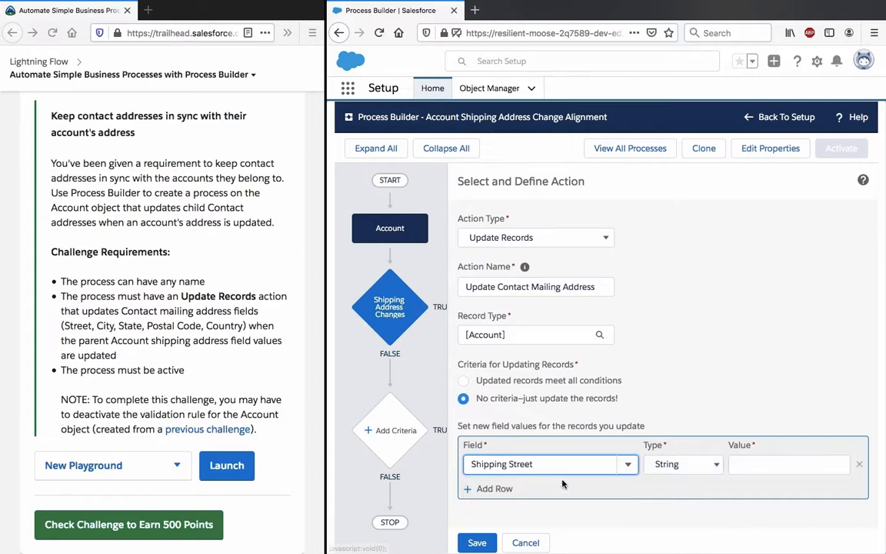
click(680, 464)
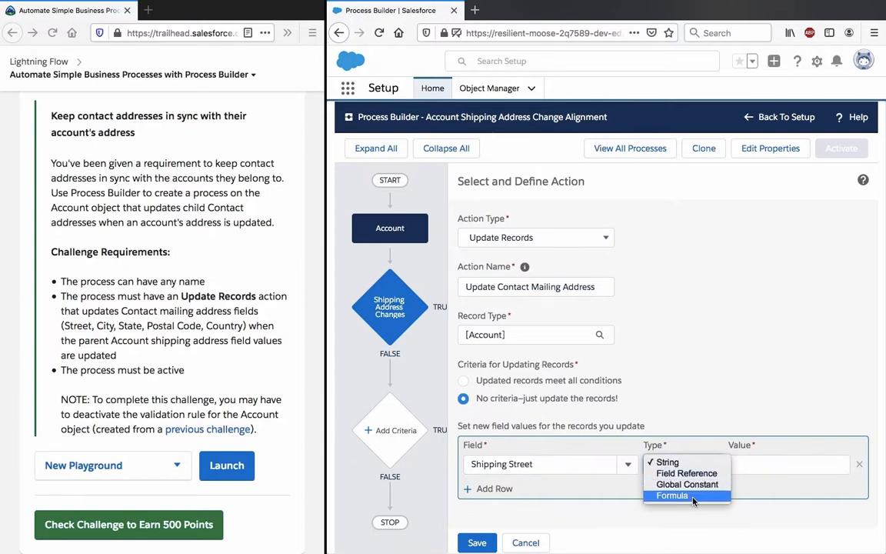
click(706, 473)
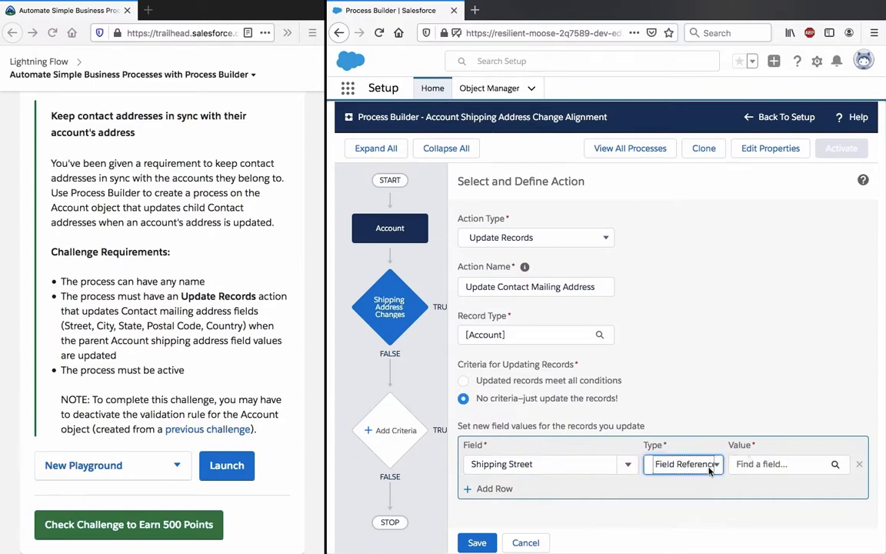
Step: Search the Account fields for "contact" and "shipp" as the Shipping Street value source and cancel without choosing a field
click(754, 464)
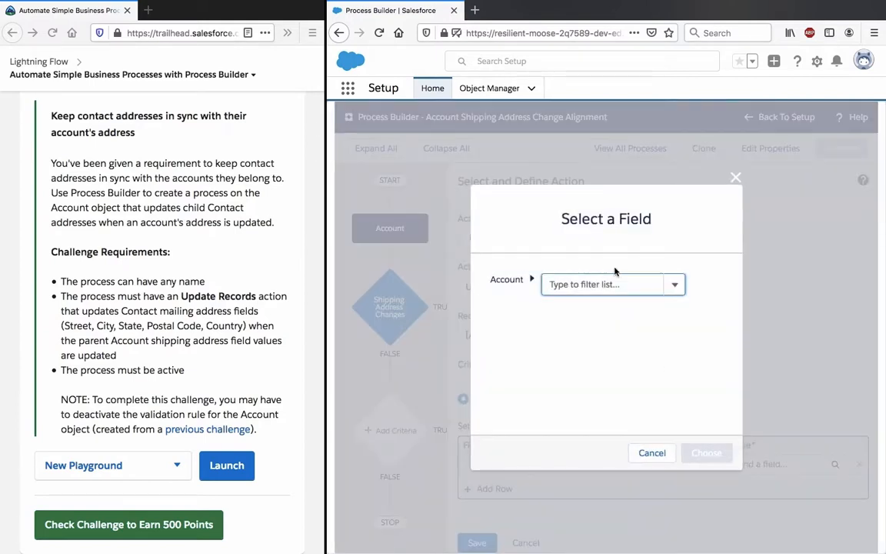
click(616, 282)
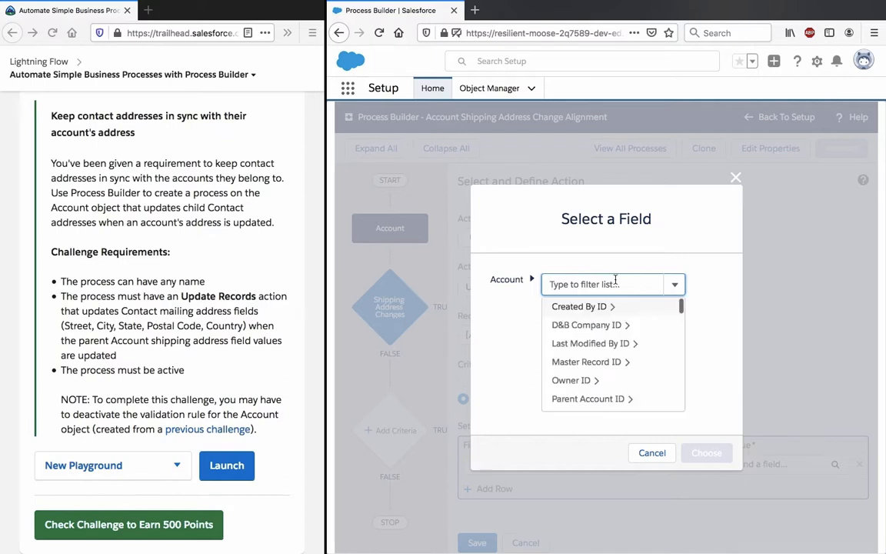
click(652, 455)
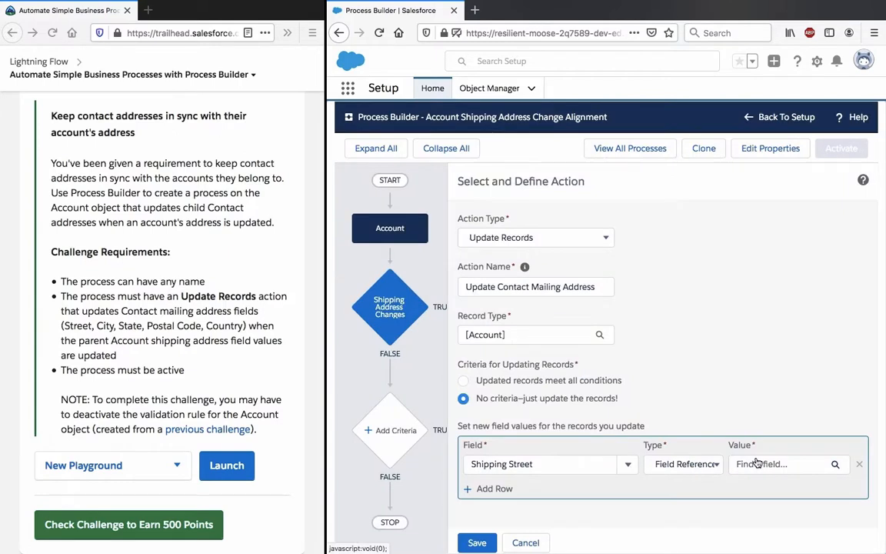
click(758, 464)
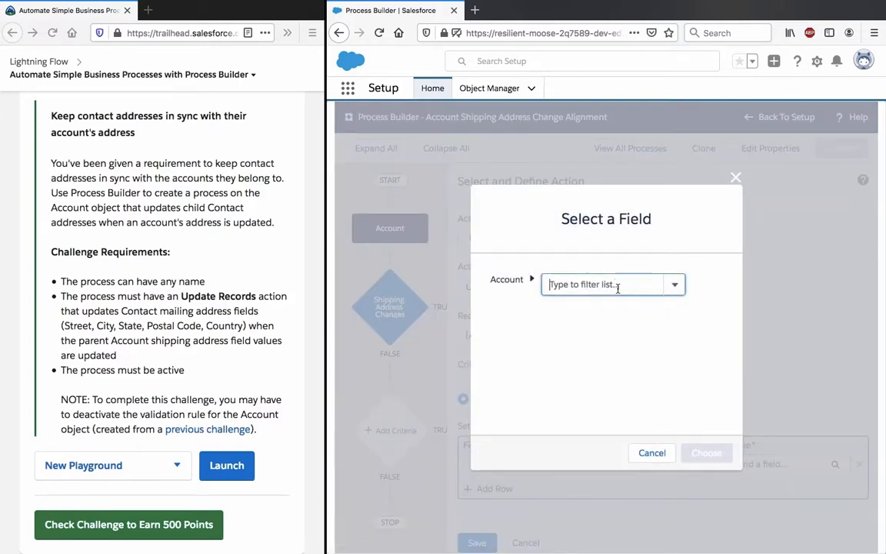
click(617, 285)
text(contact)
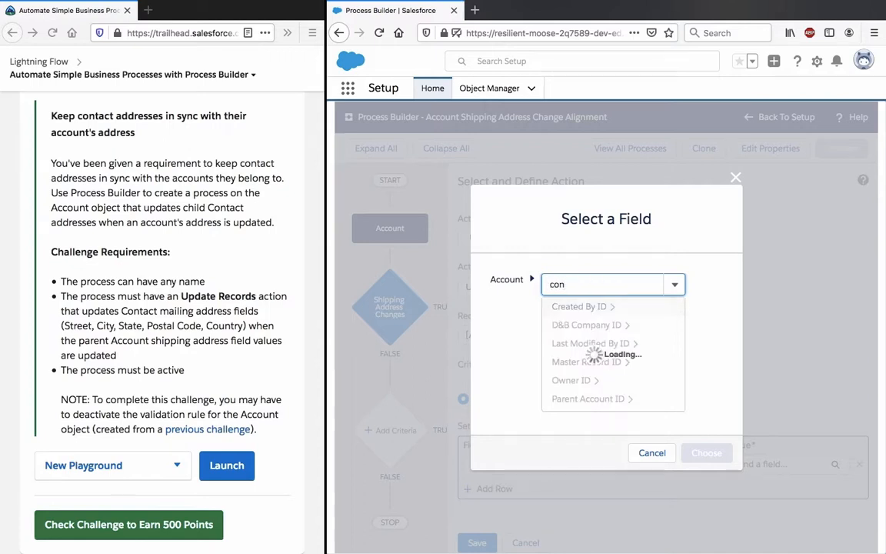
double_click(594, 281)
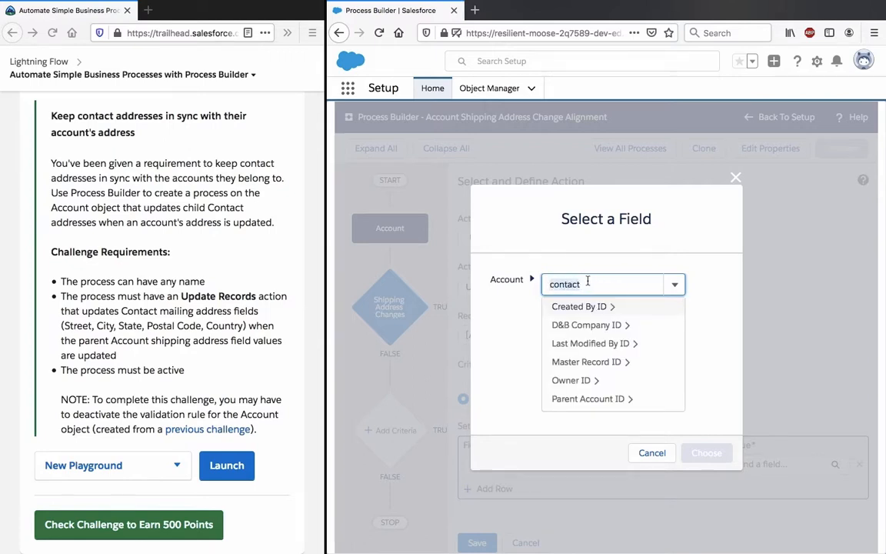
text(shipp)
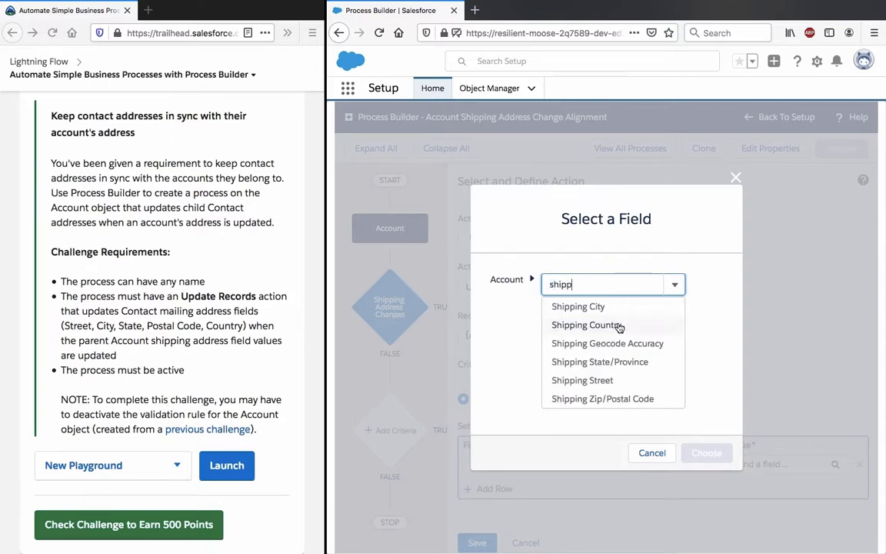
click(643, 456)
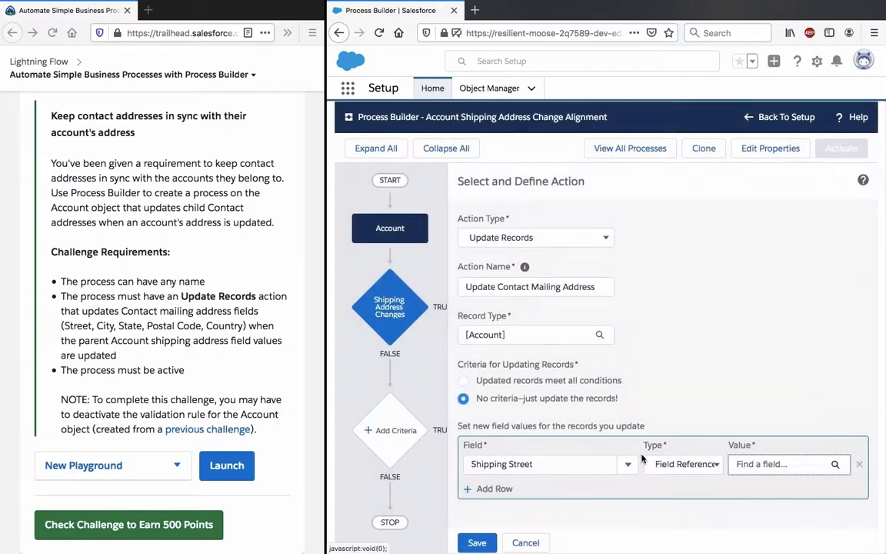
click(584, 462)
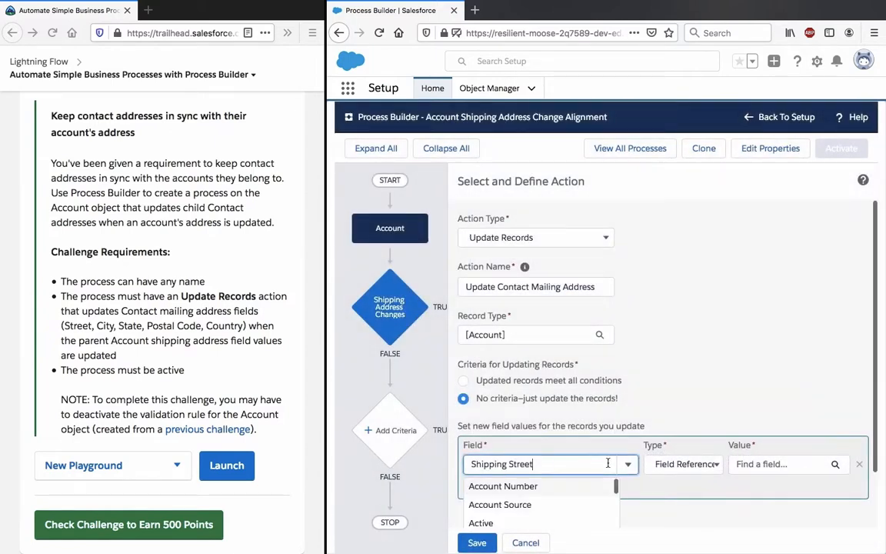
Step: Change the record to update to the Contacts related to the Account
click(549, 336)
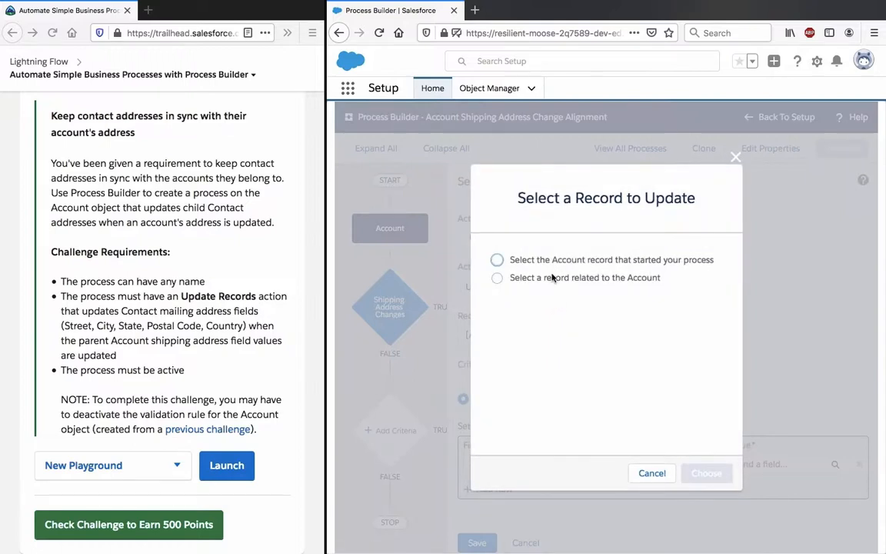
click(526, 278)
click(585, 311)
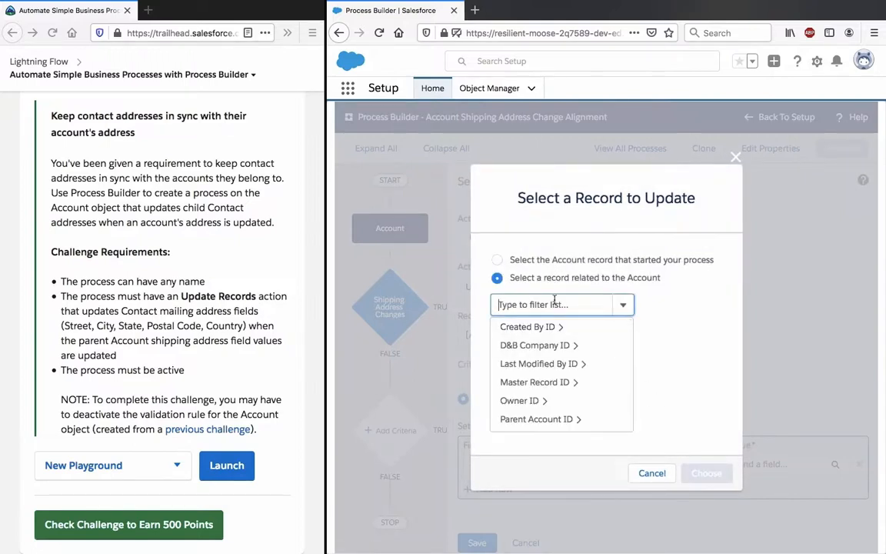
text(contact)
click(518, 400)
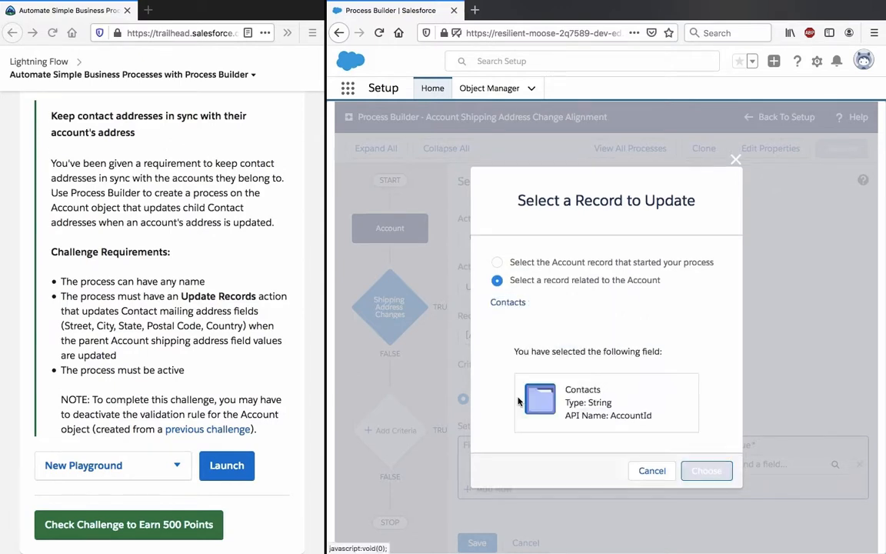
click(706, 470)
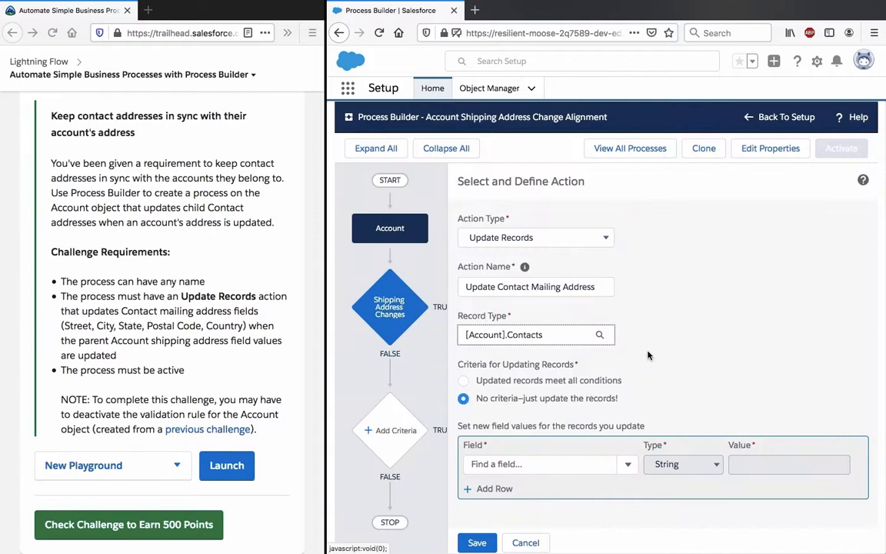
Step: Search the Contact fields for "street" and choose Mailing Street as the field to update
click(564, 462)
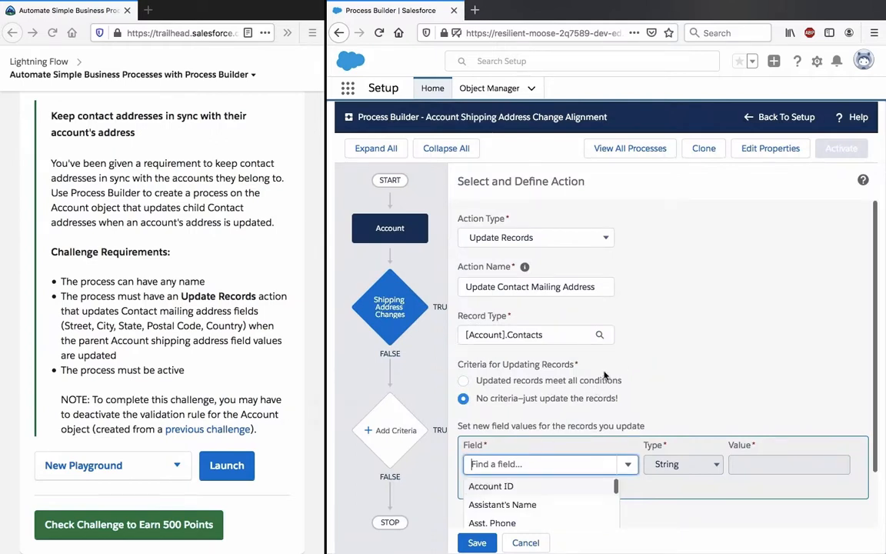
scroll(594, 346, down, 2)
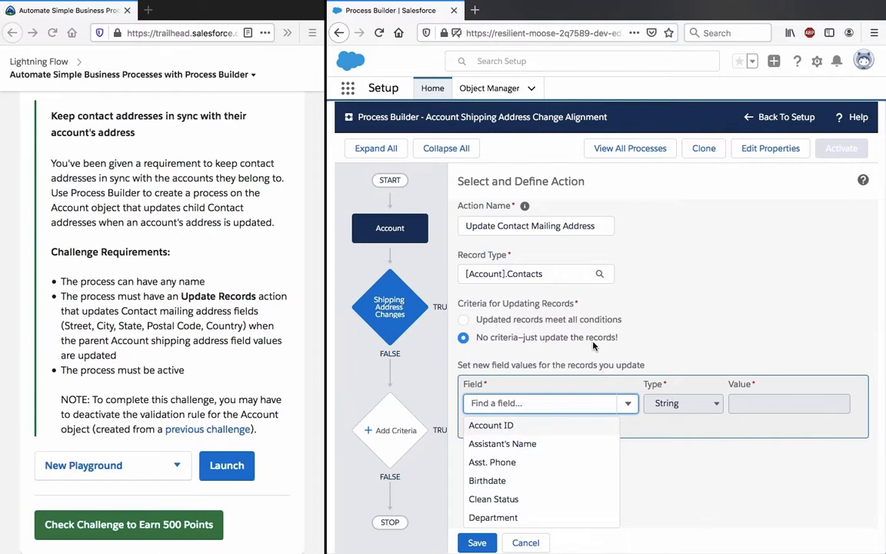
text(shipp)
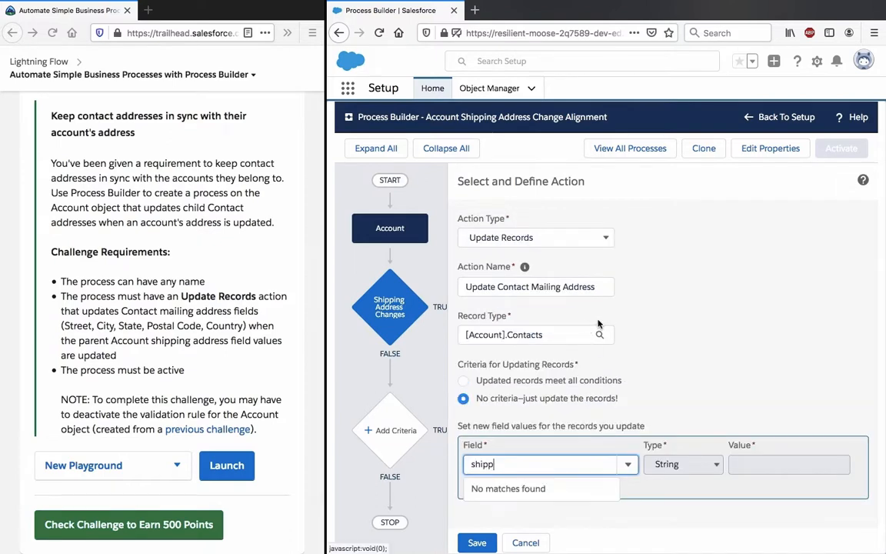
double_click(503, 463)
text(street)
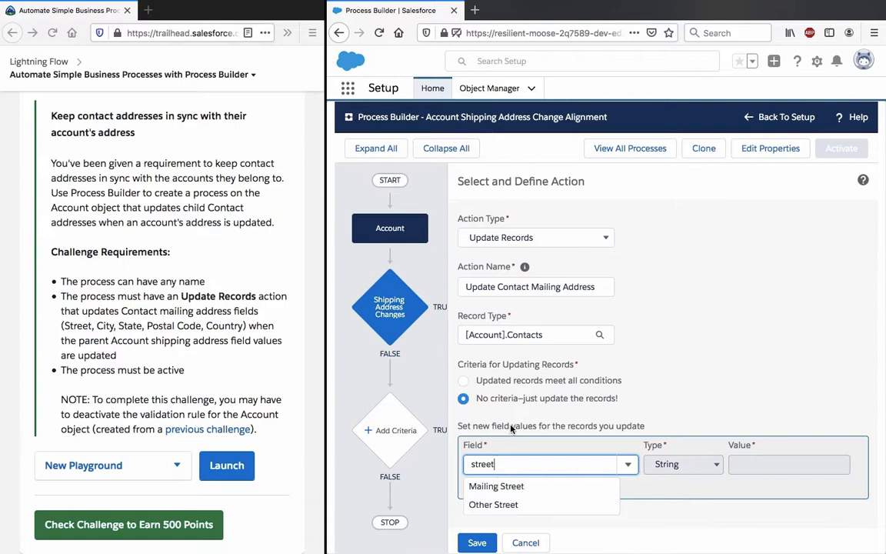
click(504, 486)
Step: Set the Mailing Street value to a Field Reference to the Account's Shipping Street and save the action
click(715, 464)
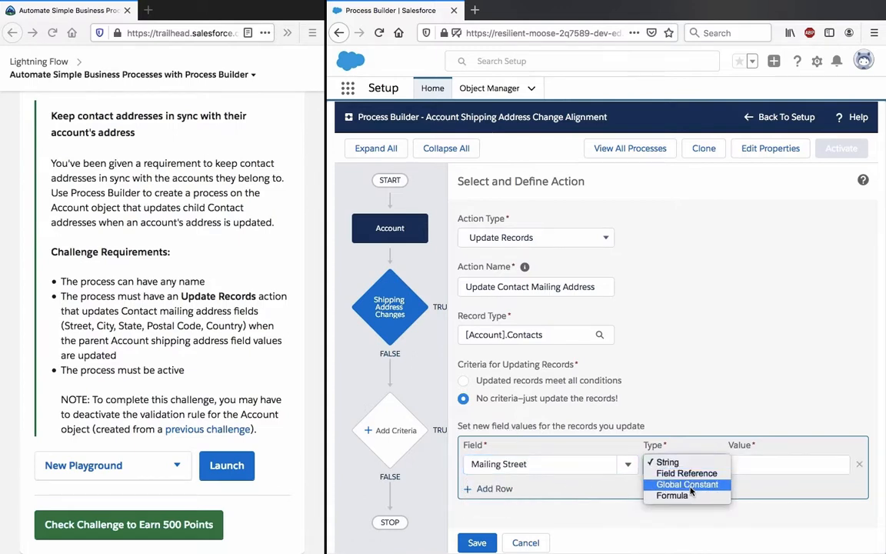
click(687, 473)
click(777, 465)
click(587, 284)
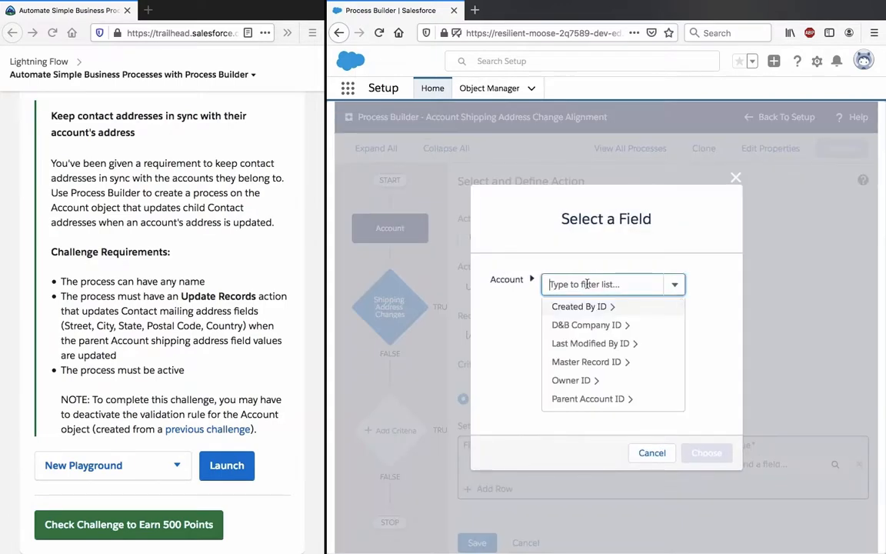
text(street)
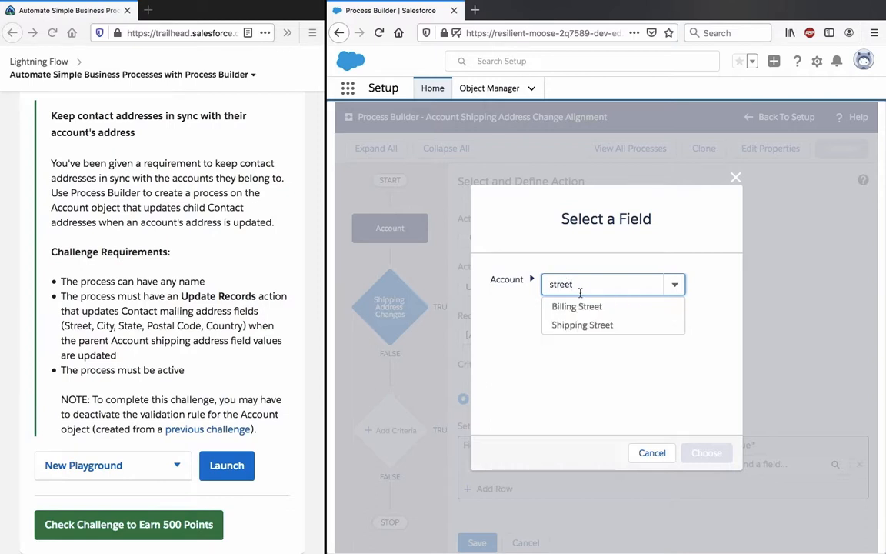
click(582, 325)
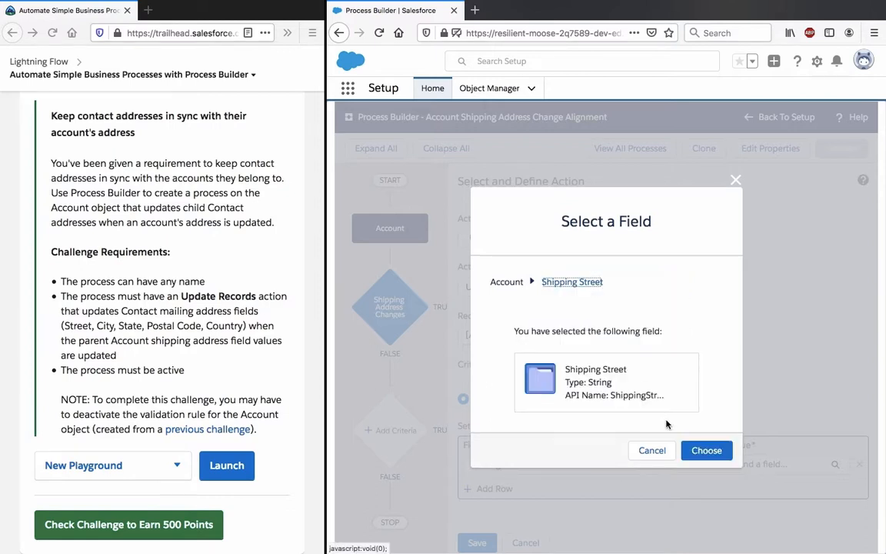
click(705, 452)
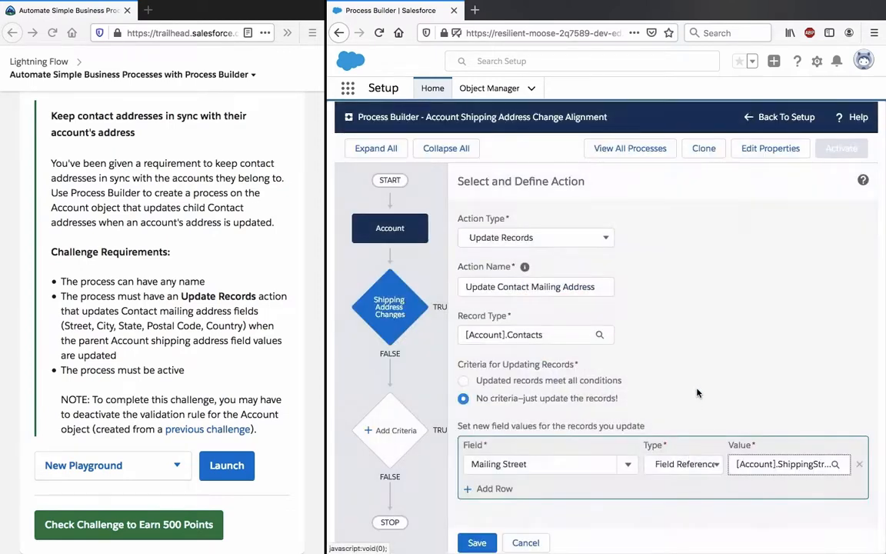
click(477, 543)
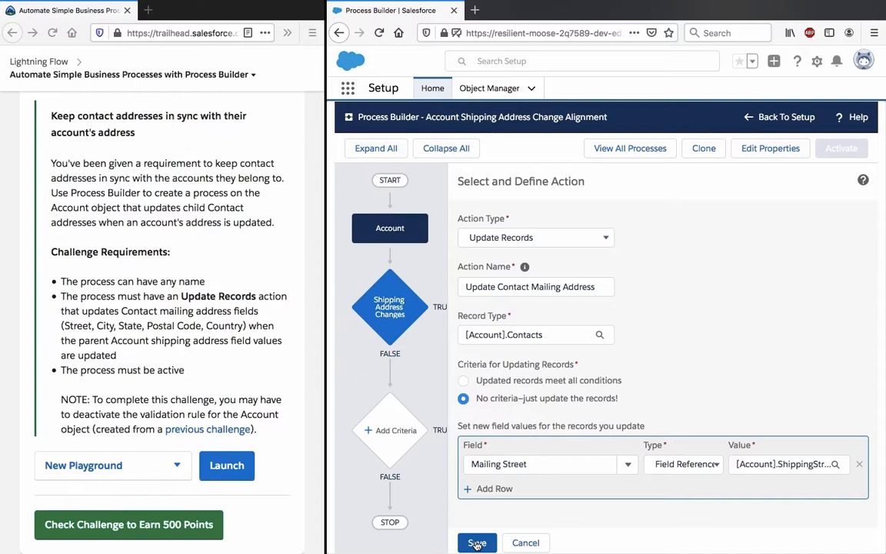
Step: Save the Update Contact Mailing Address action
click(477, 544)
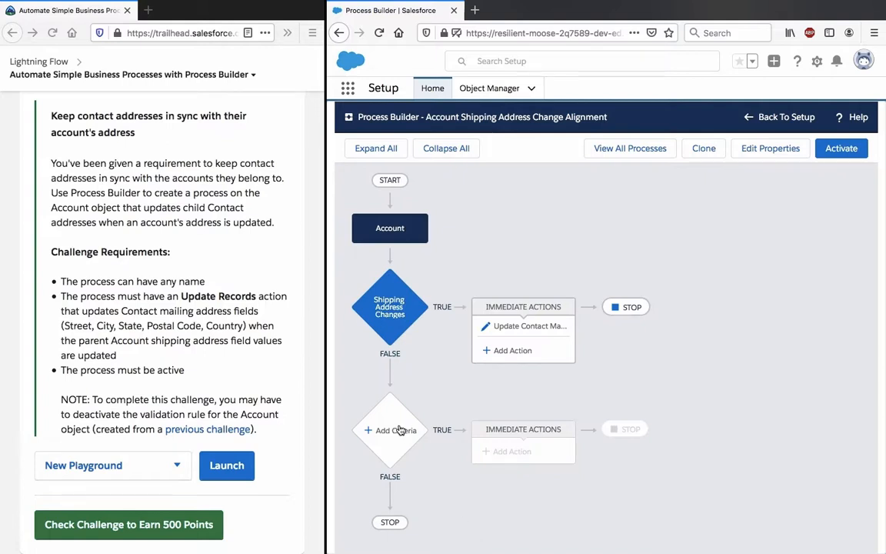
click(397, 430)
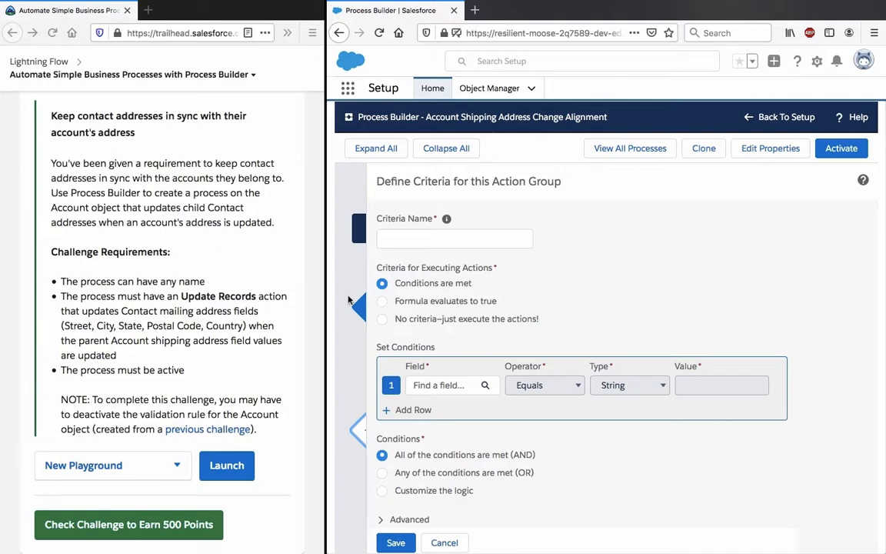
click(444, 542)
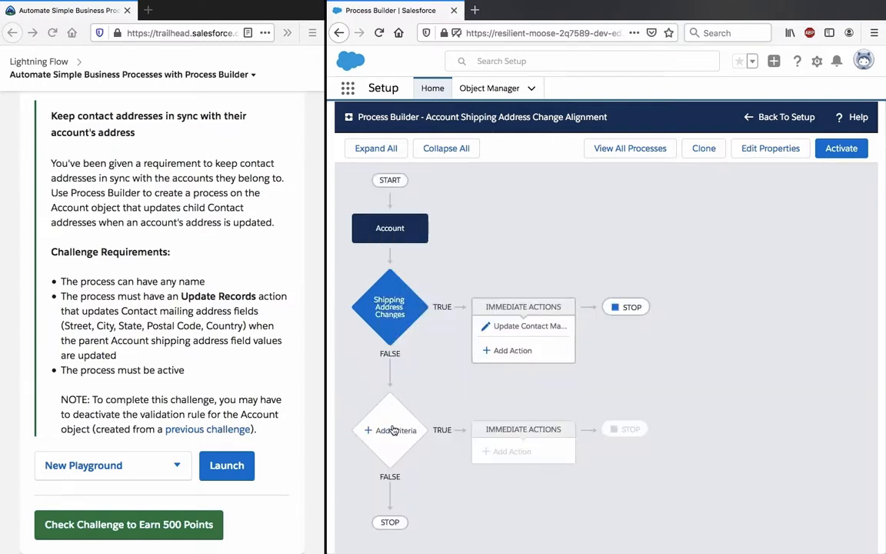
click(393, 431)
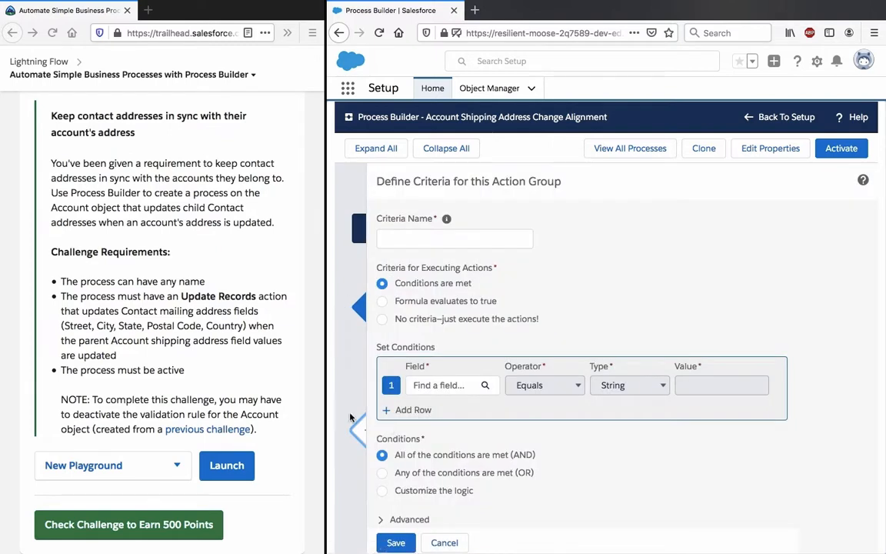
click(444, 543)
Step: Rename the Shipping Address Changes criteria to "Shipping Street Changes" and save it
click(389, 304)
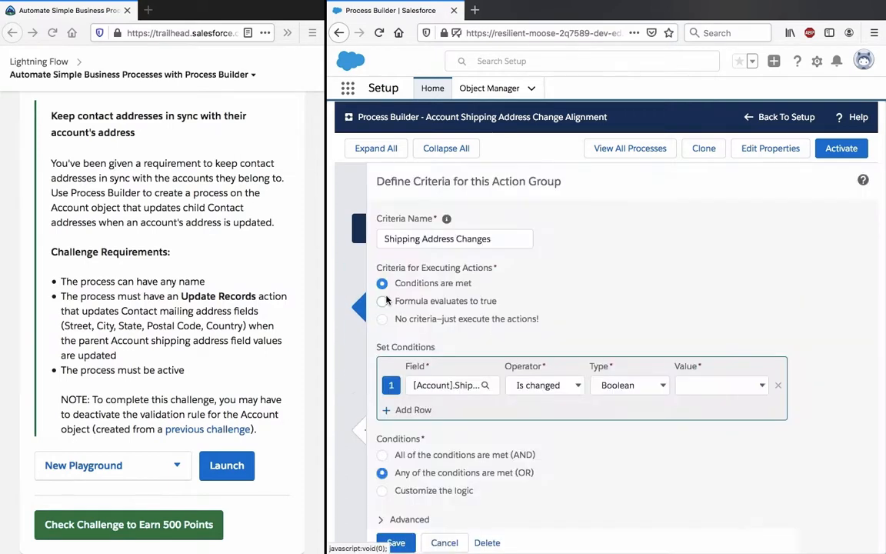
click(435, 237)
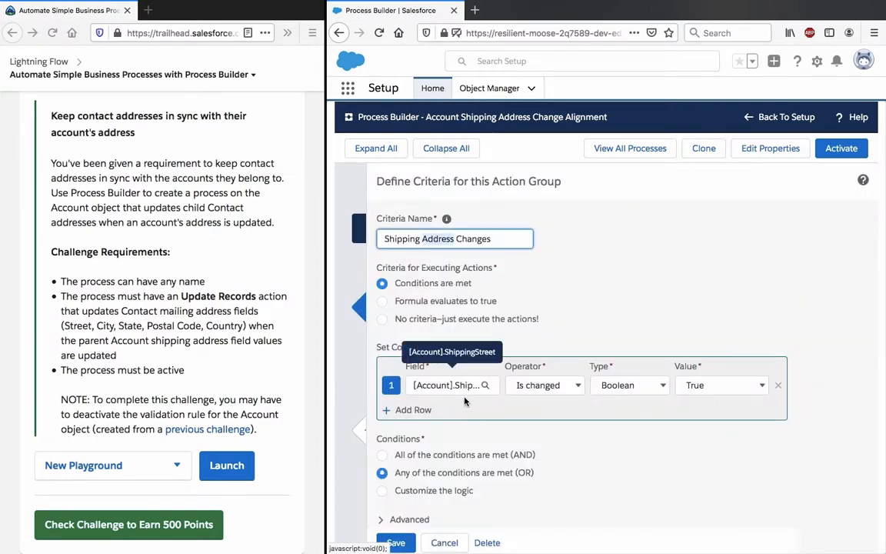
text(Street)
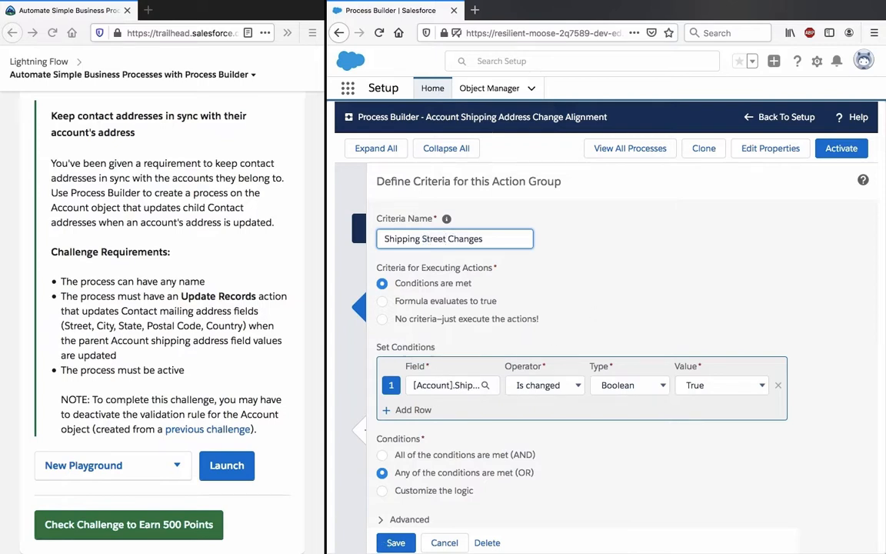
click(396, 543)
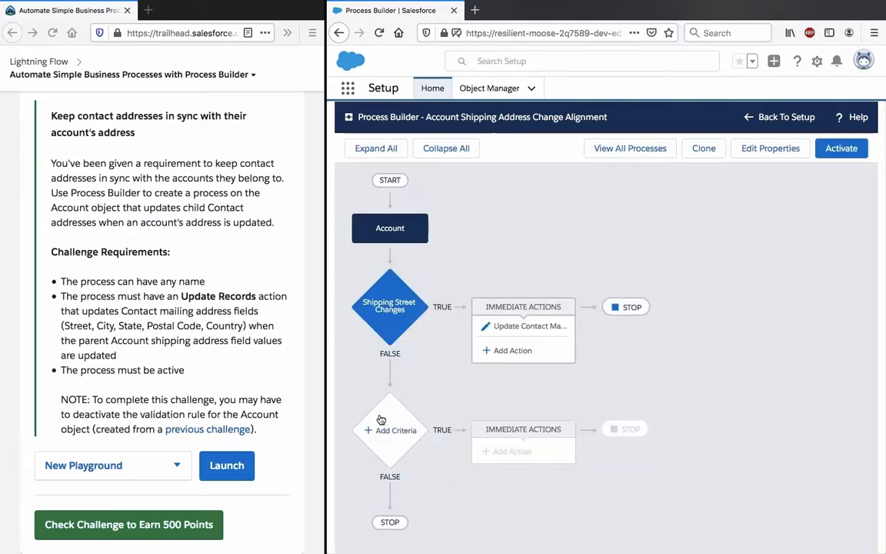
Step: Try to change what happens after the Shipping Street Changes immediate actions instead of stopping the process
click(632, 313)
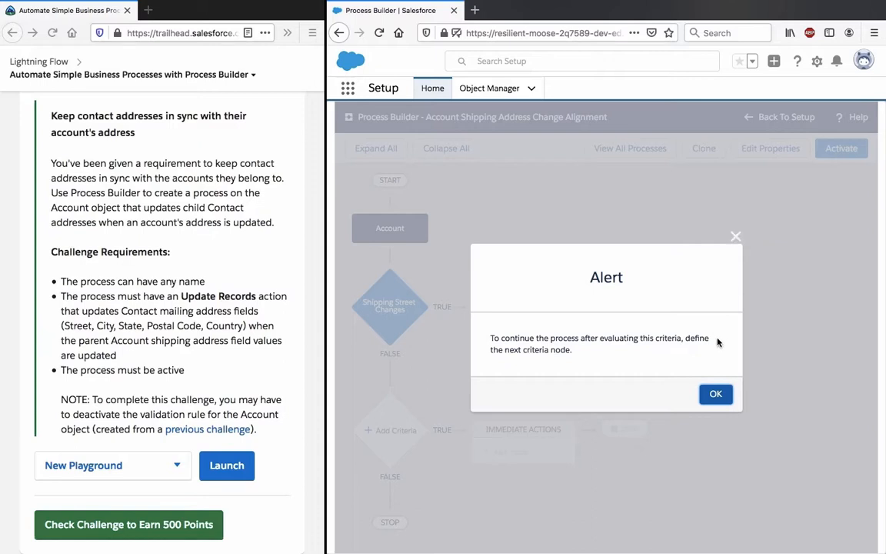
click(715, 394)
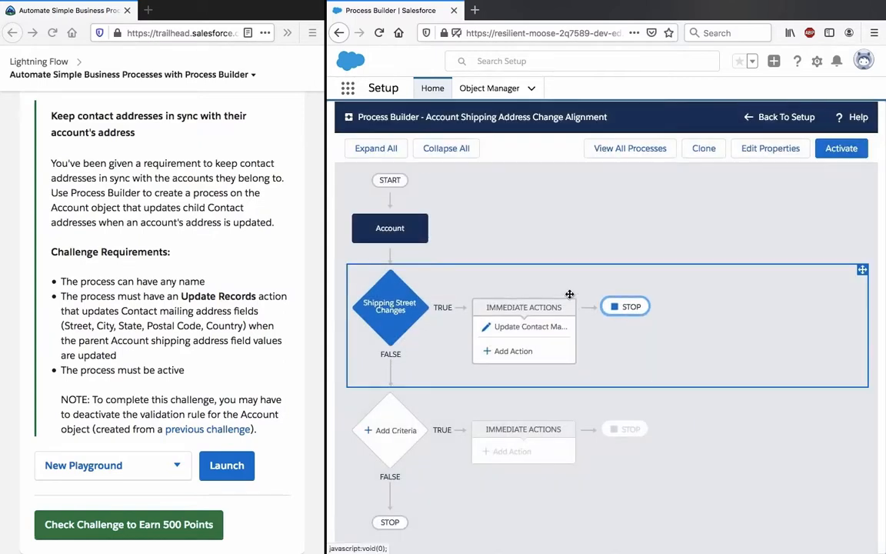
Step: Add a second criteria node below Shipping Street Changes and name it "Shipping City Changes"
click(369, 429)
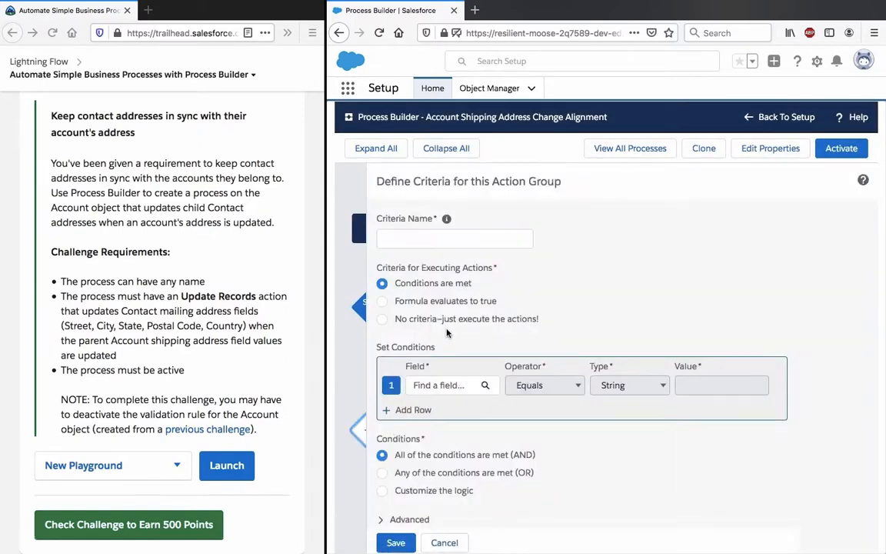
click(444, 236)
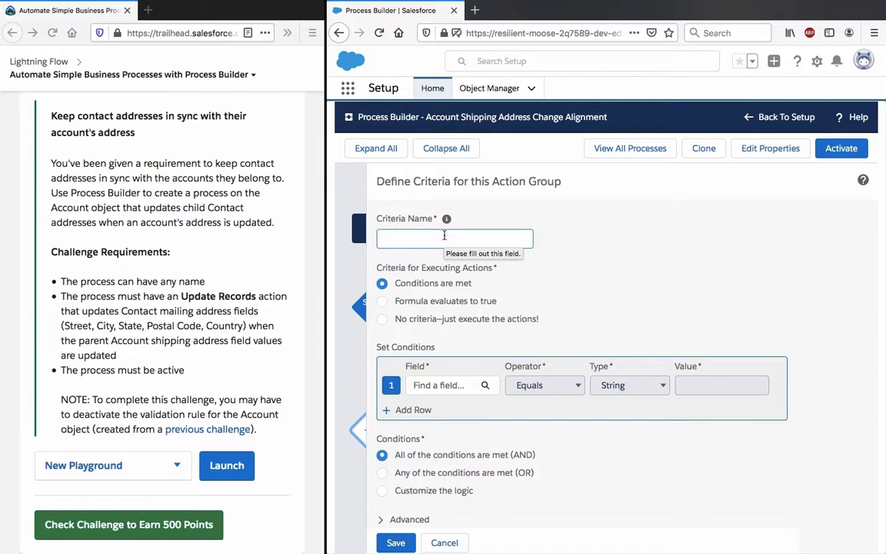
text(S)
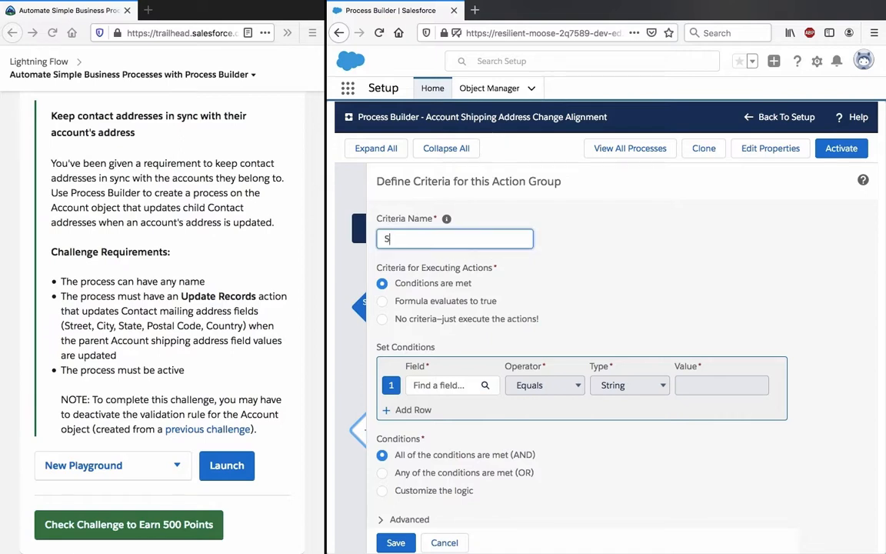
text(hipping)
text(City Changes)
Step: Search the Account fields for "city" and choose Shipping City as the condition's field
click(440, 387)
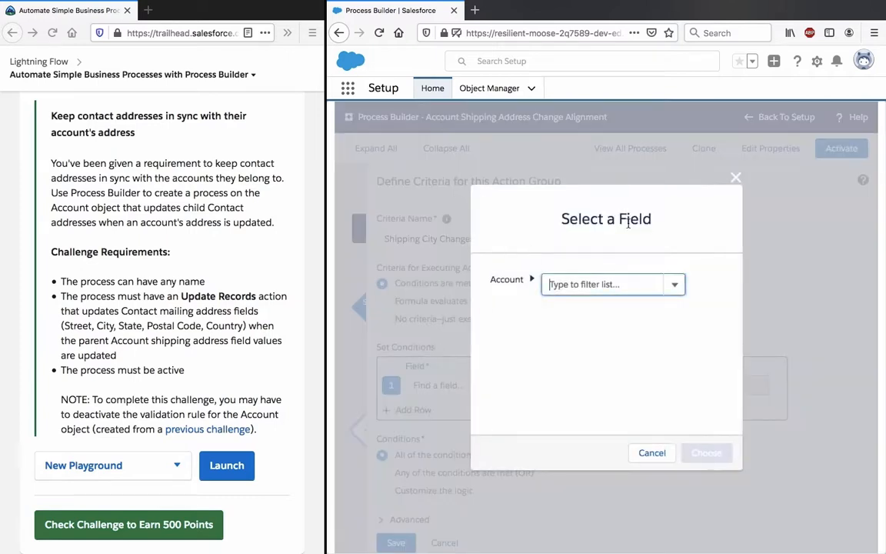
text(city)
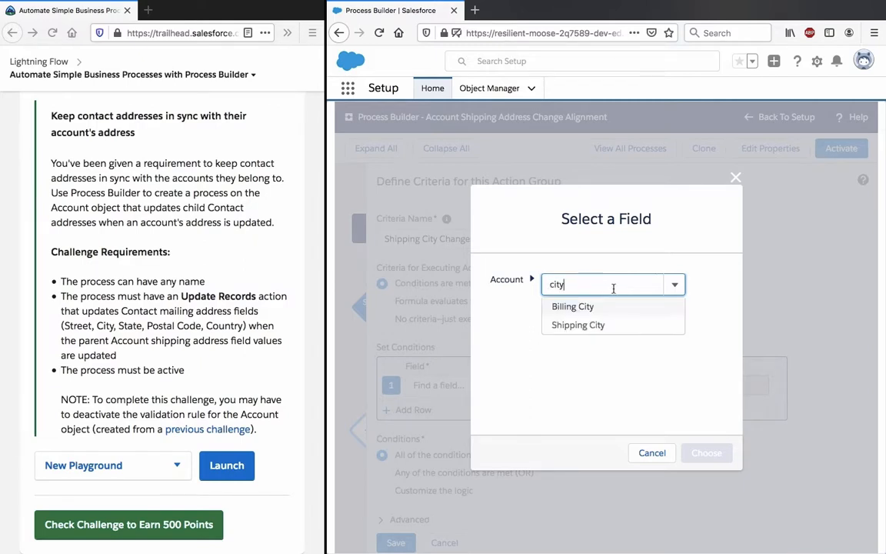
click(601, 326)
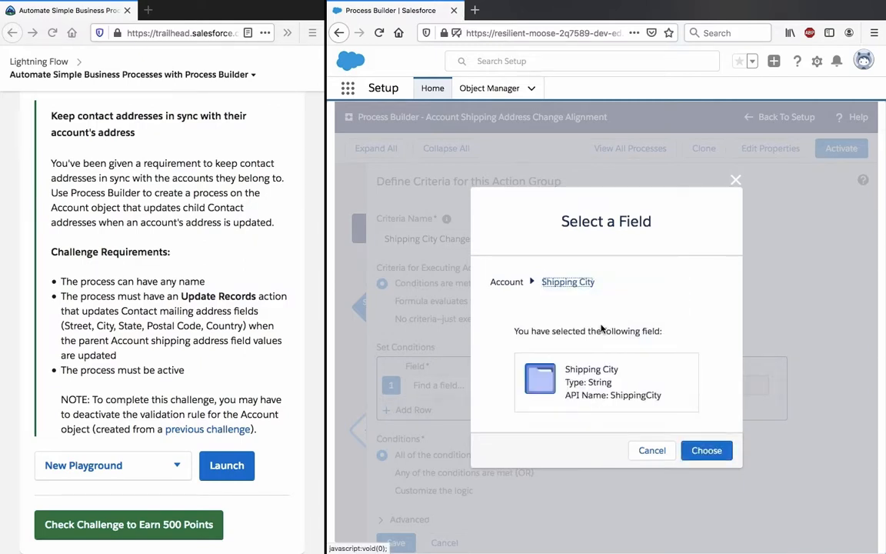
click(706, 452)
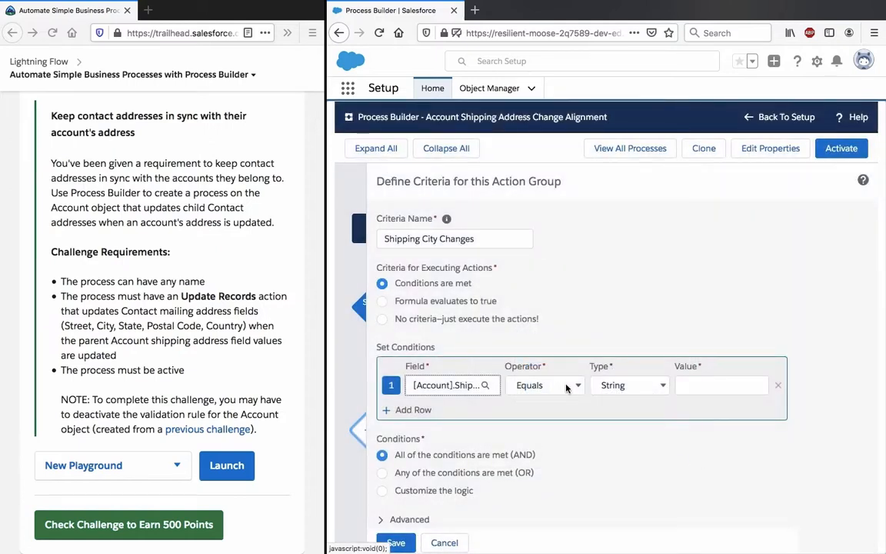
Step: Set the Shipping City condition to Is changed, Boolean, True and save the criteria
click(566, 384)
click(509, 407)
click(627, 385)
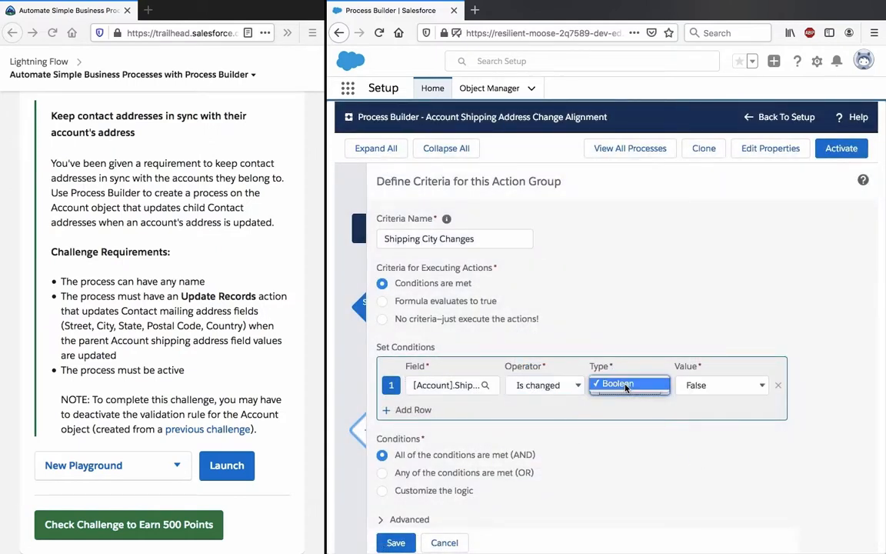
click(616, 385)
click(720, 385)
click(708, 371)
click(395, 543)
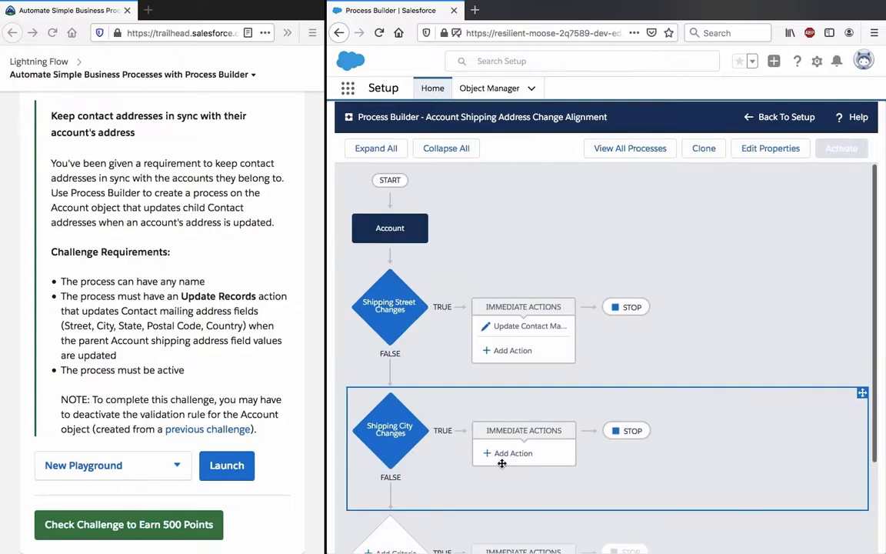
Step: Add an Update Records immediate action named "Update Mailing City" to the Shipping City Changes criteria
click(509, 453)
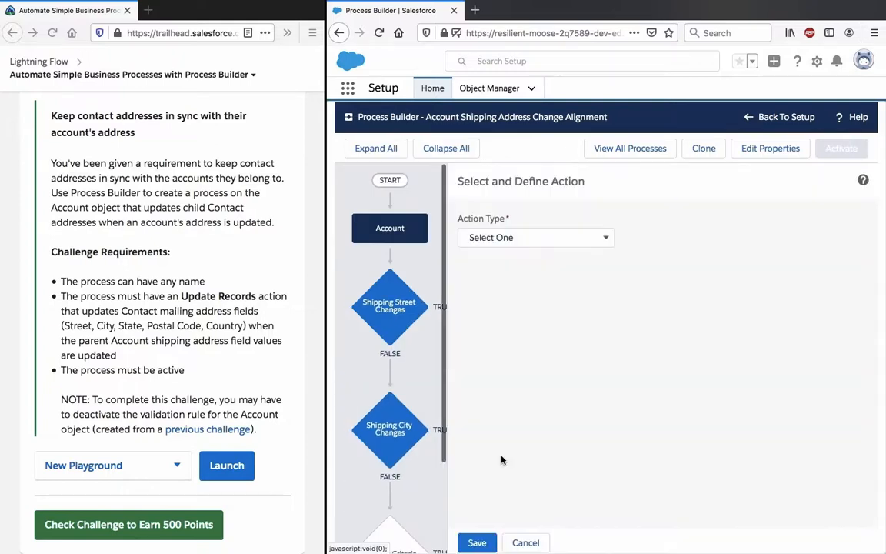
click(566, 247)
click(537, 360)
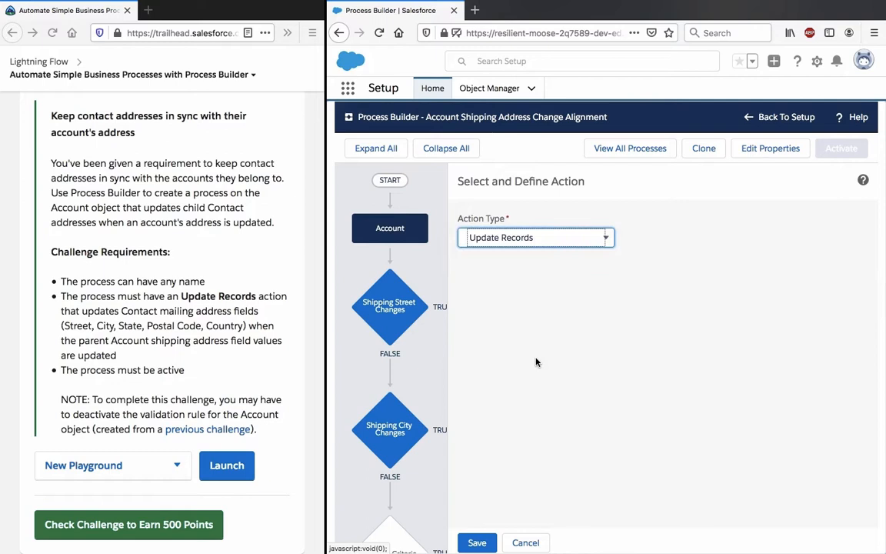
click(535, 285)
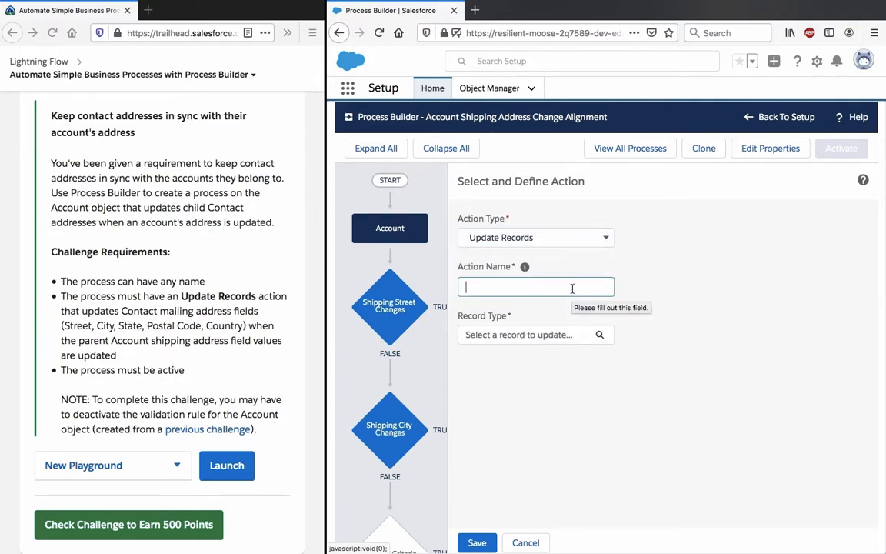
text(Update Mailing City)
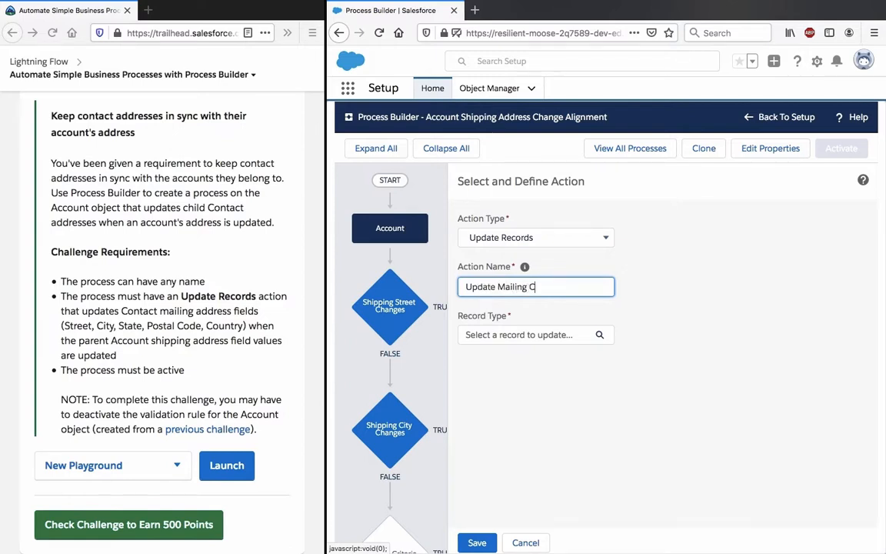
Step: Choose the Contacts related to the Account as the records to update
click(555, 336)
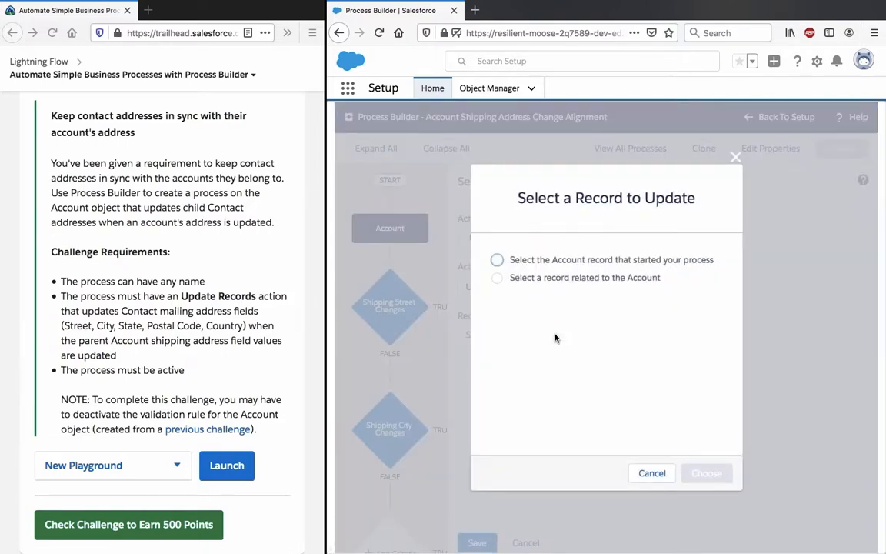
click(579, 261)
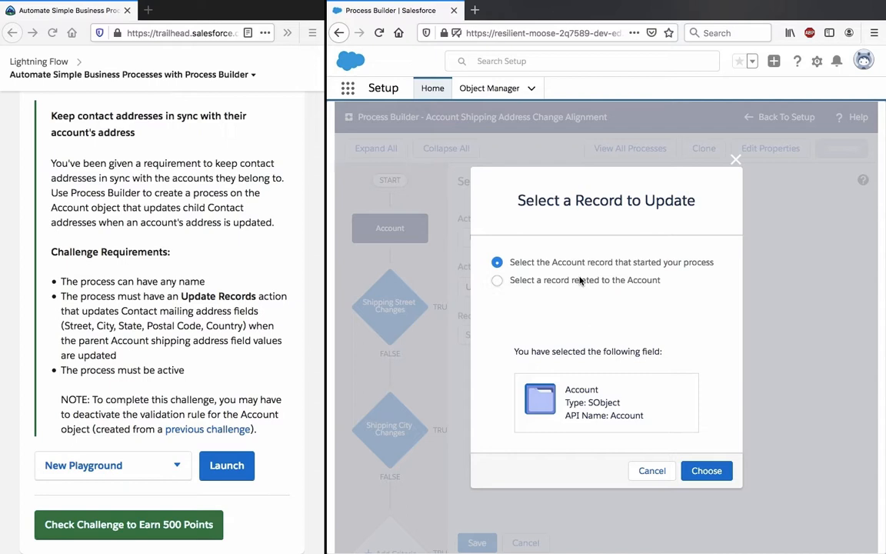
click(581, 280)
click(597, 307)
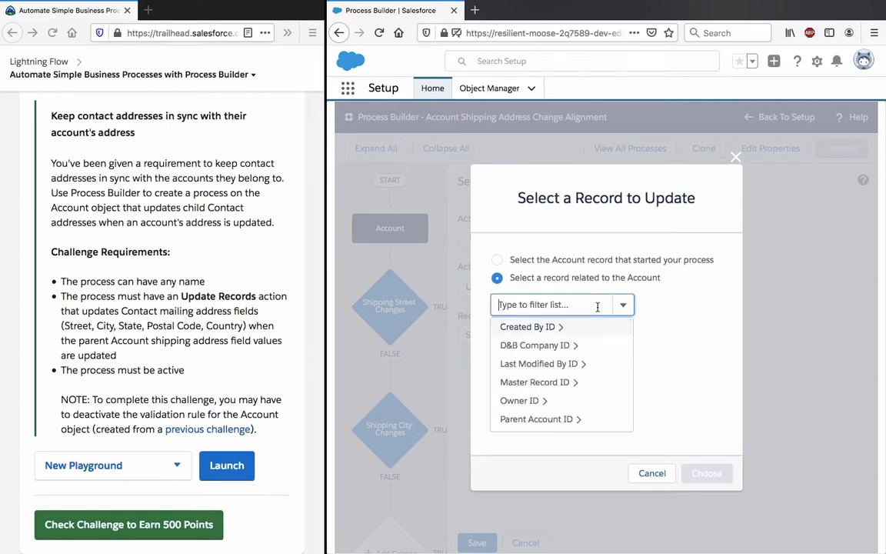
text(contact)
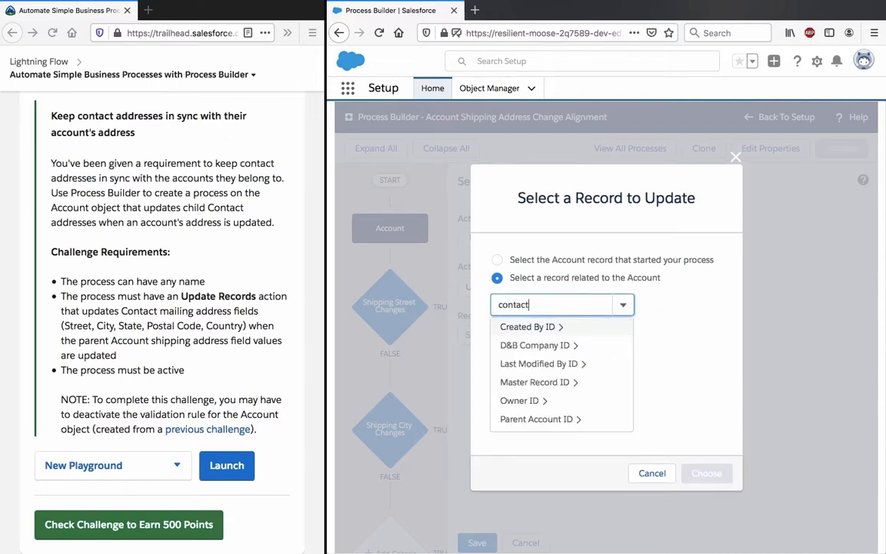
click(574, 402)
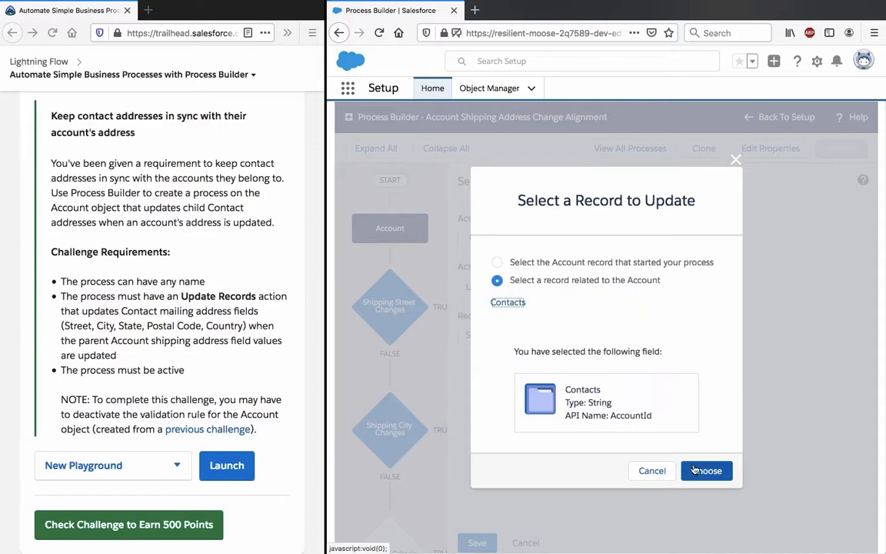
click(697, 470)
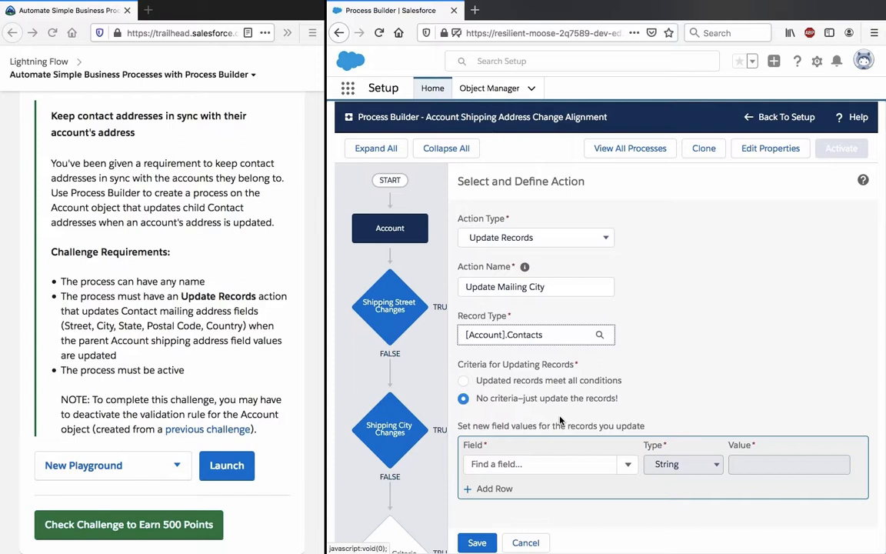
Step: Search the Contact fields for "city" and choose Mailing City as the field to update
click(546, 462)
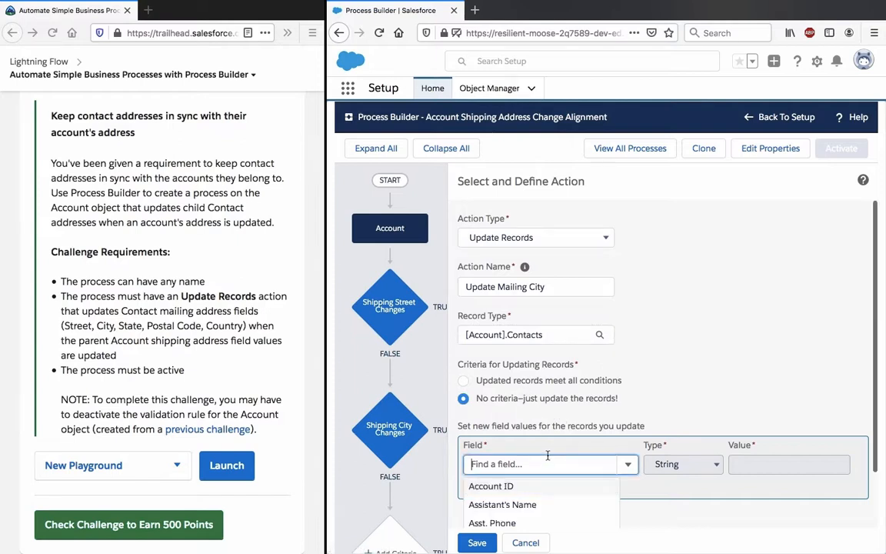
text(city)
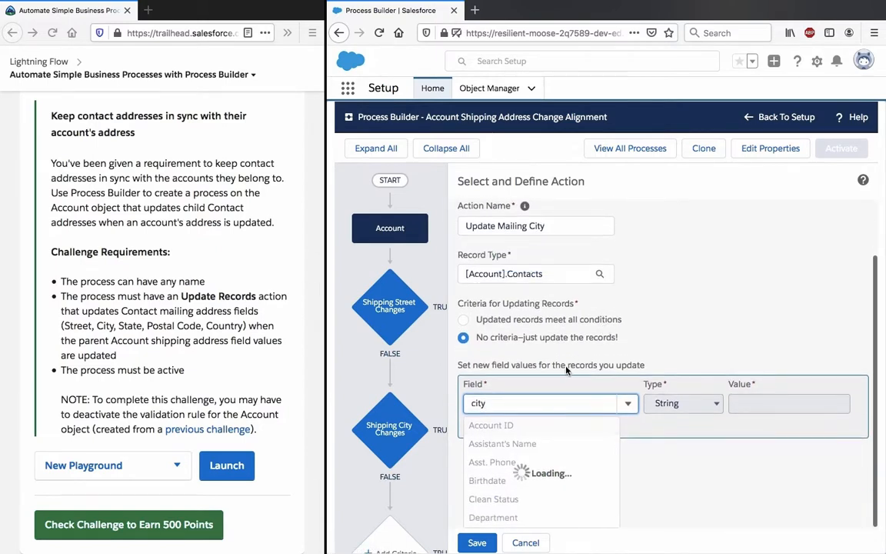
click(514, 485)
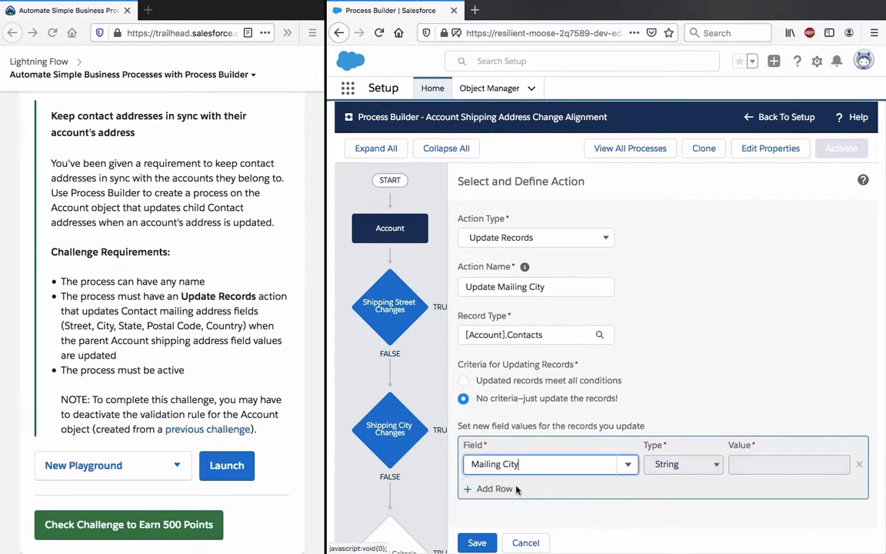
Step: Set the Mailing City value to a Field Reference to the Account's Shipping City and save the action
click(667, 465)
click(685, 473)
click(762, 464)
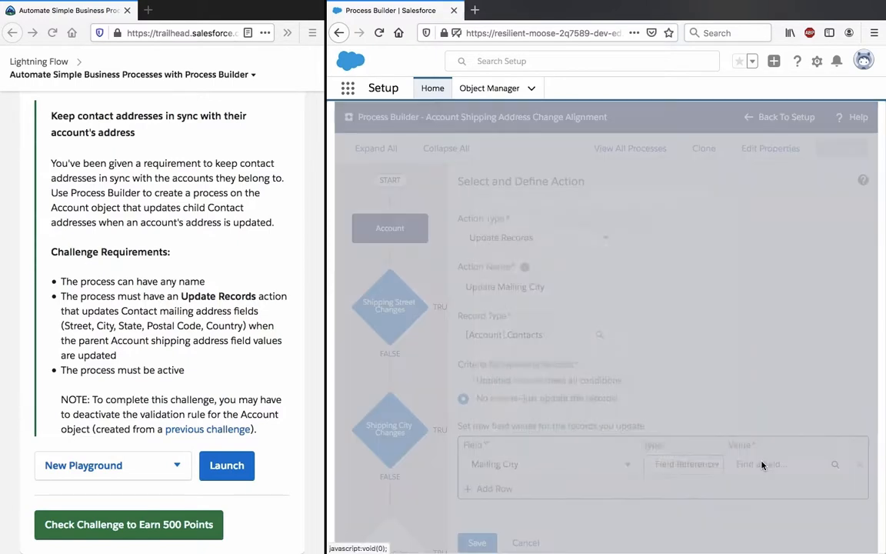
click(632, 286)
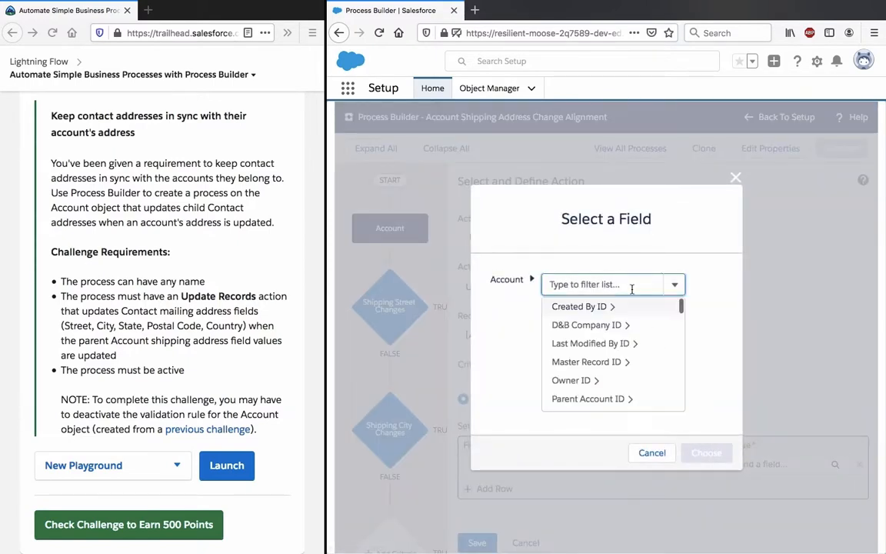
text(city)
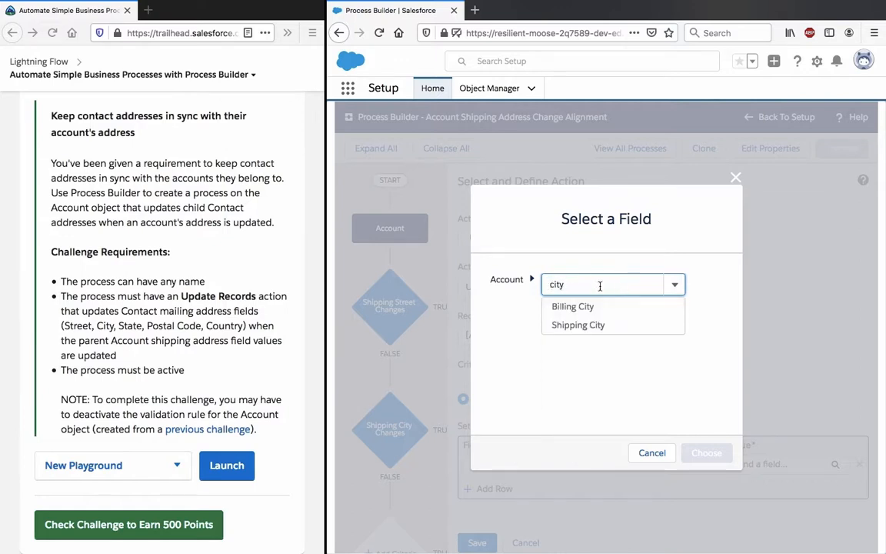
click(601, 326)
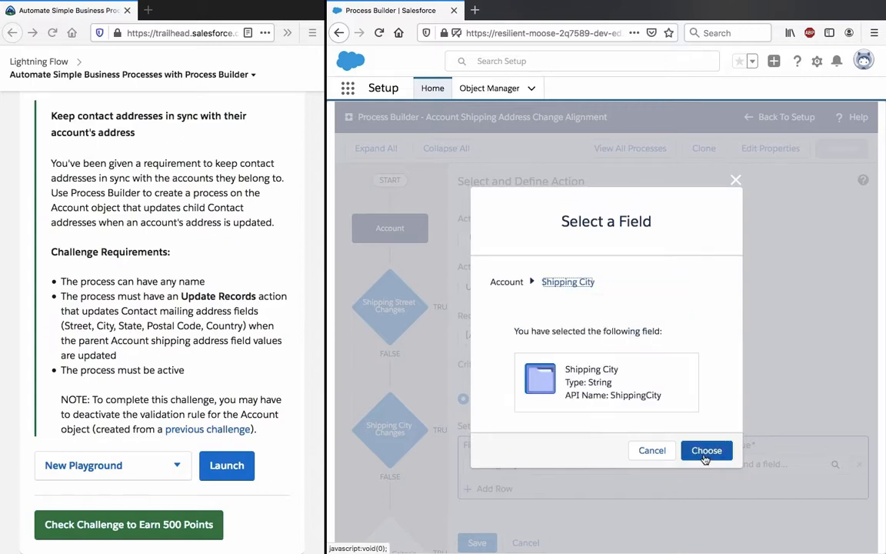
click(706, 452)
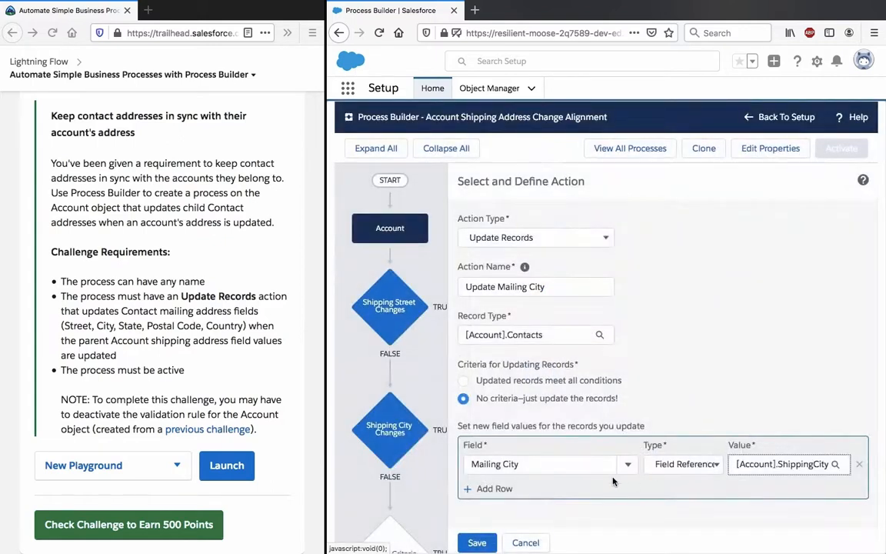
click(477, 544)
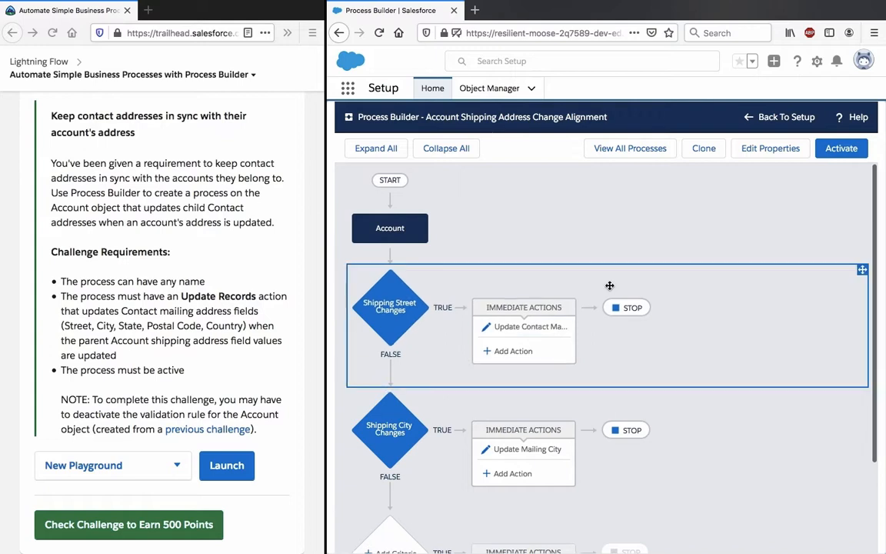
scroll(615, 300, down, 1)
scroll(610, 288, down, 3)
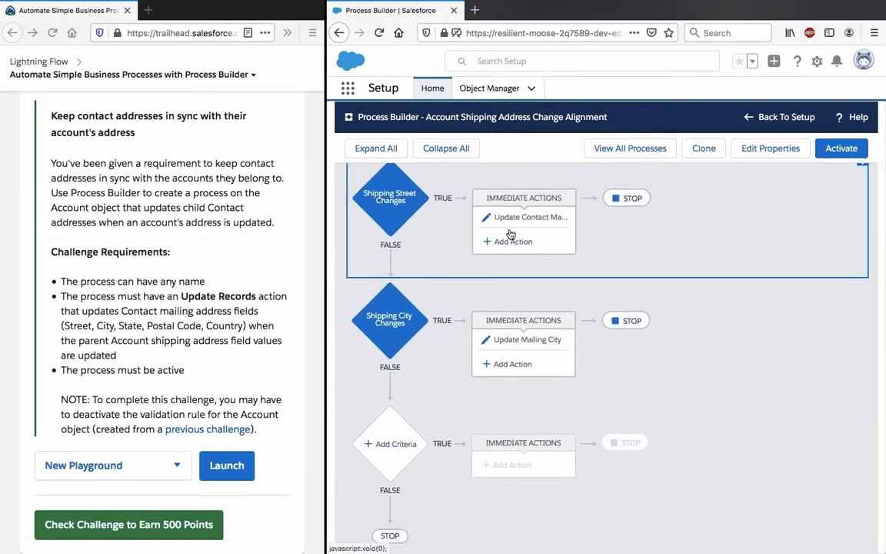
click(400, 200)
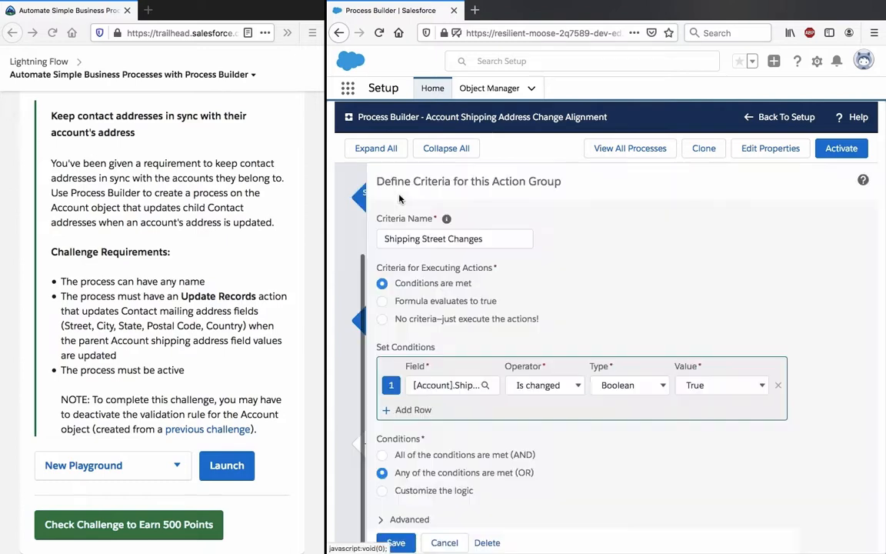
click(400, 411)
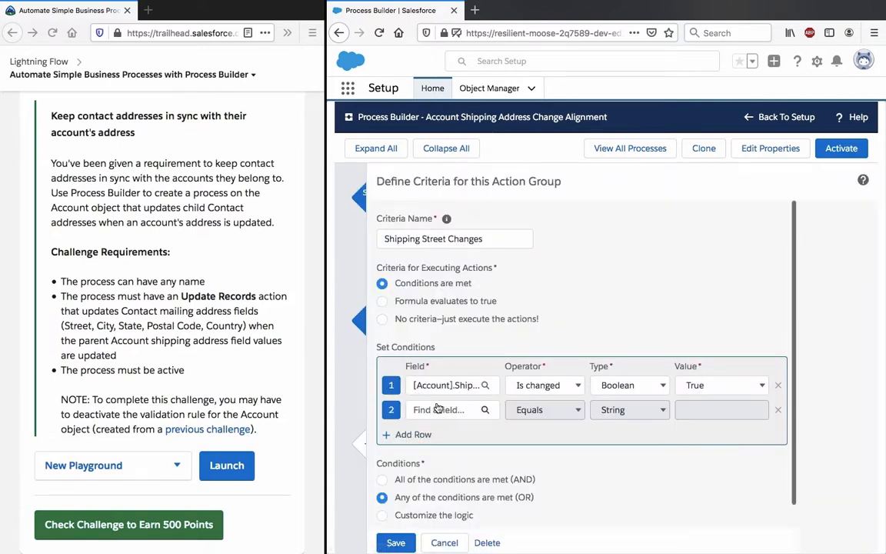
click(461, 409)
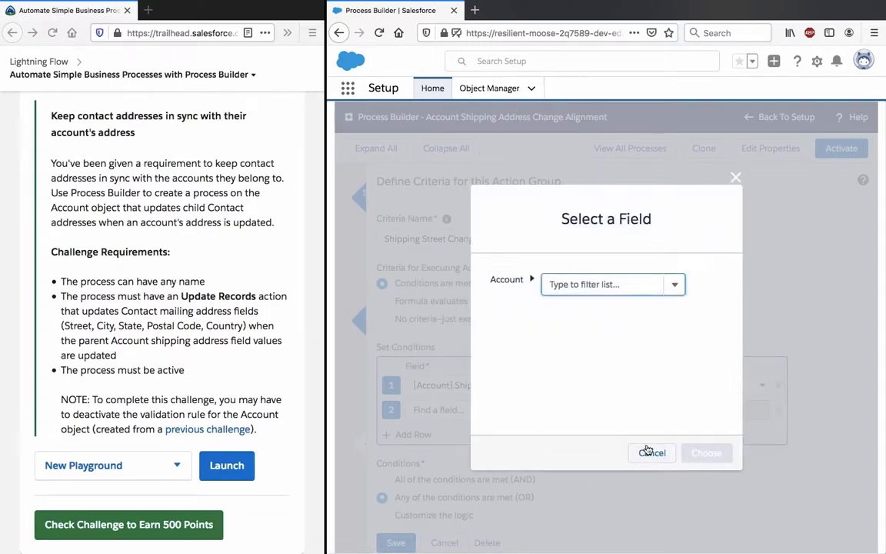
click(652, 452)
click(444, 543)
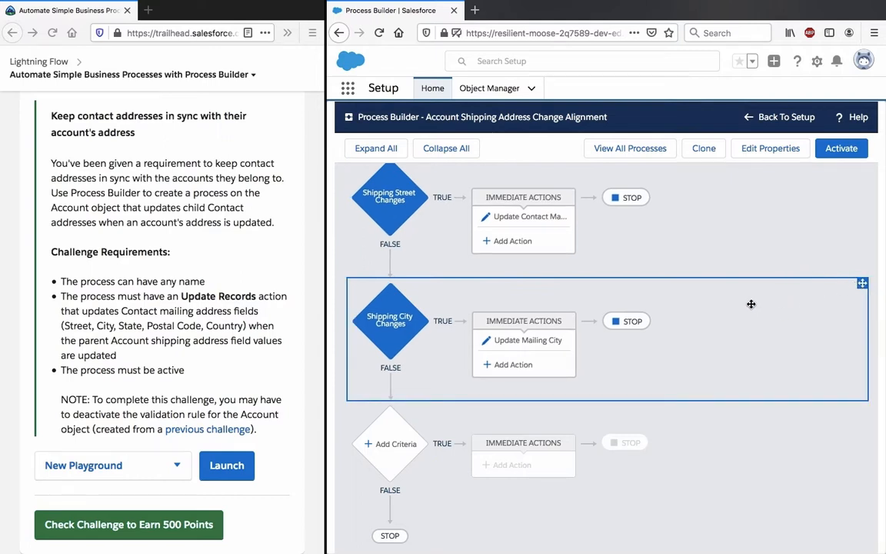
Step: Delete the Shipping City Changes criteria from the process
drag(750, 302, 633, 323)
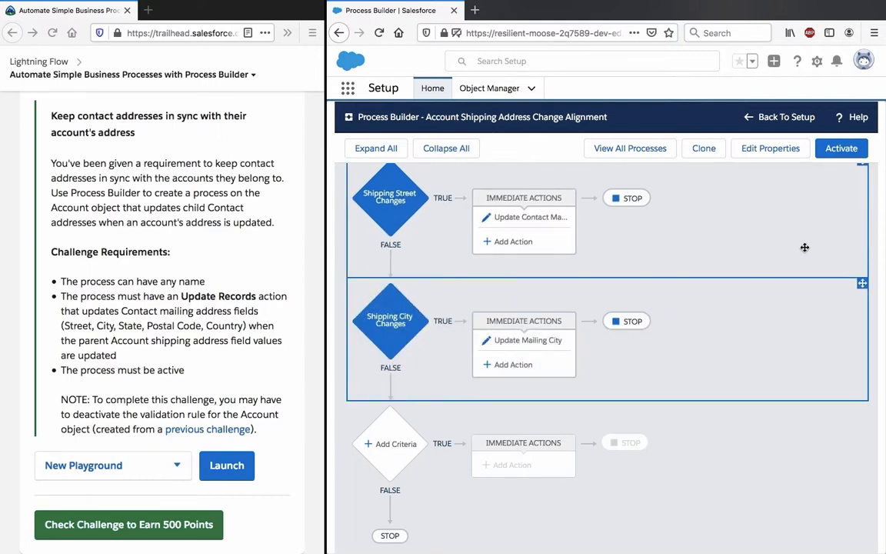
right_click(378, 324)
click(433, 274)
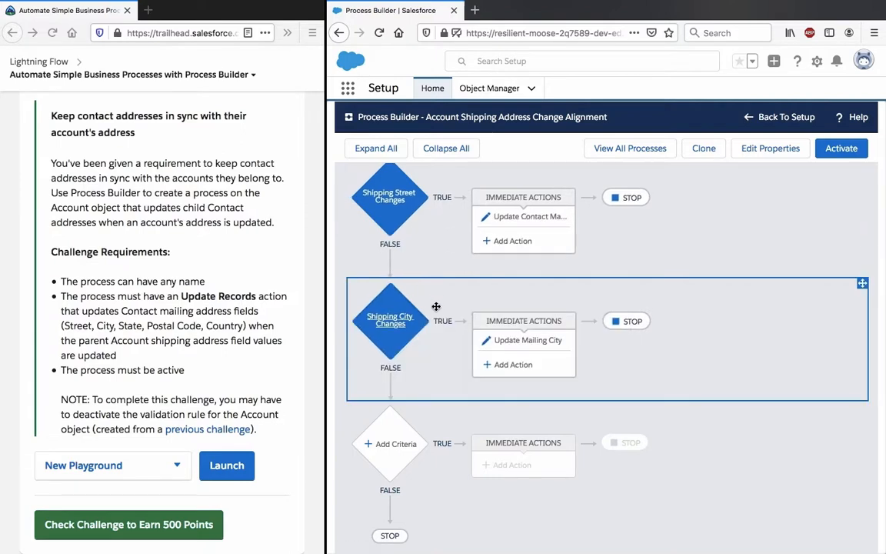
drag(486, 303, 793, 331)
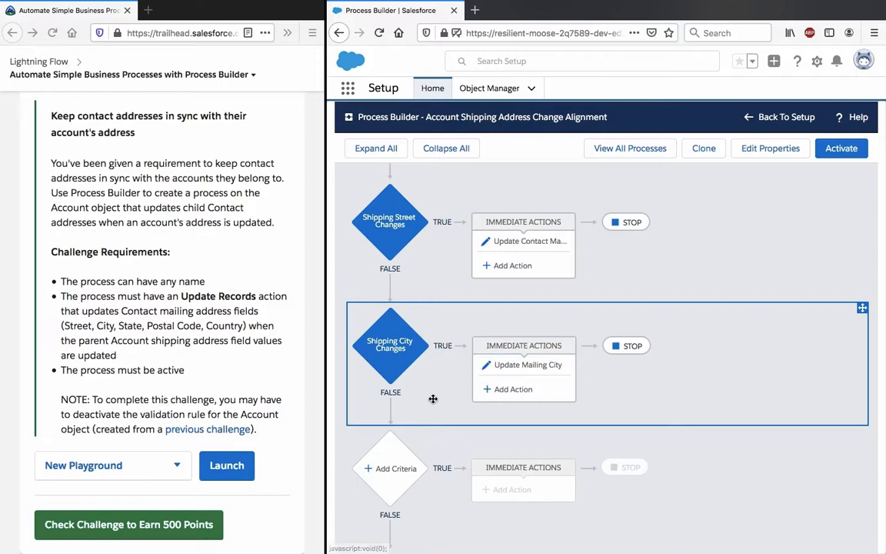
click(374, 340)
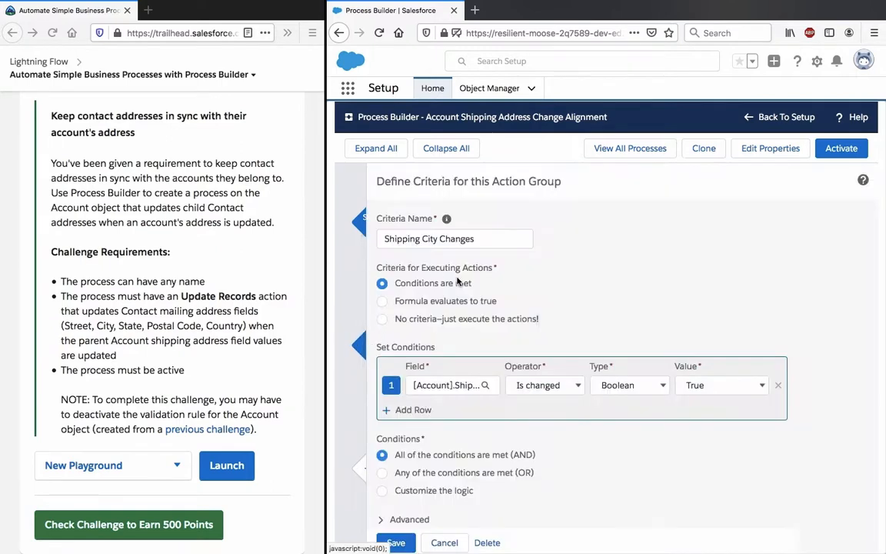
click(487, 543)
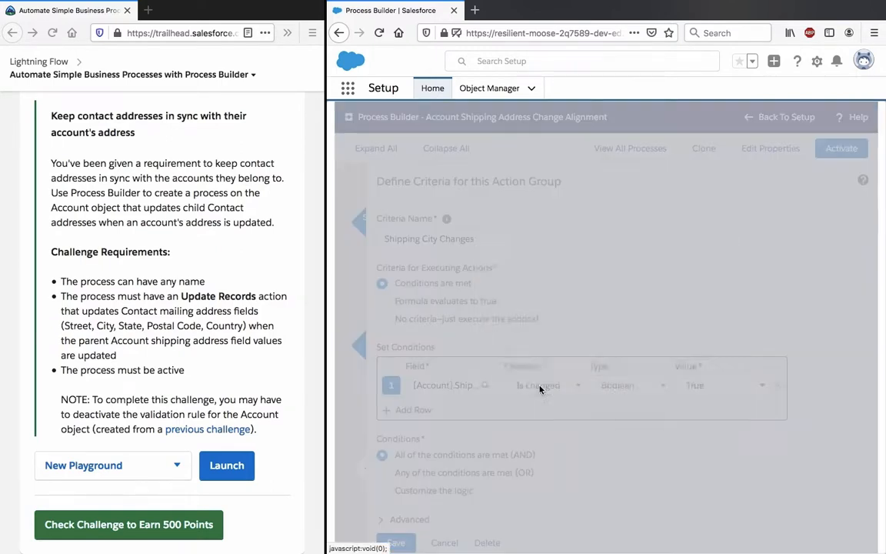
click(706, 448)
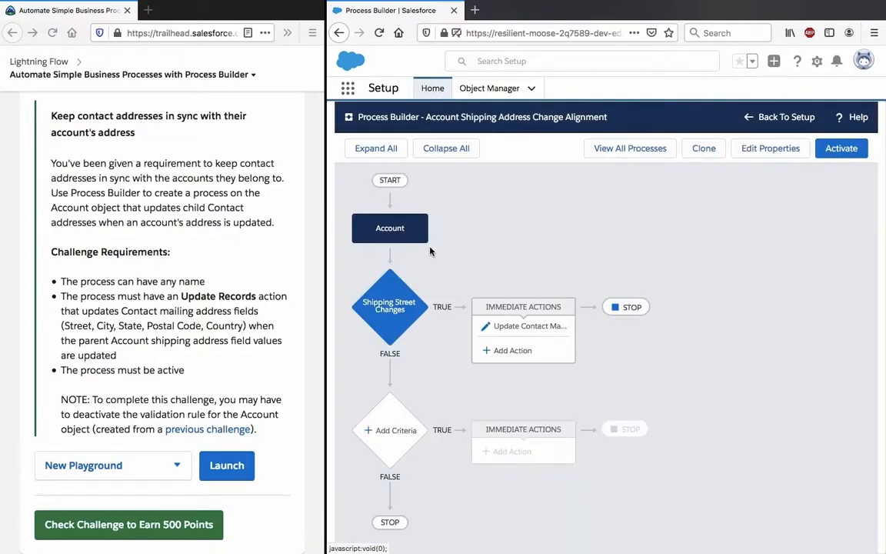
Step: Add a second condition to the Shipping Street Changes criteria, using the Account's Shipping City field
click(387, 320)
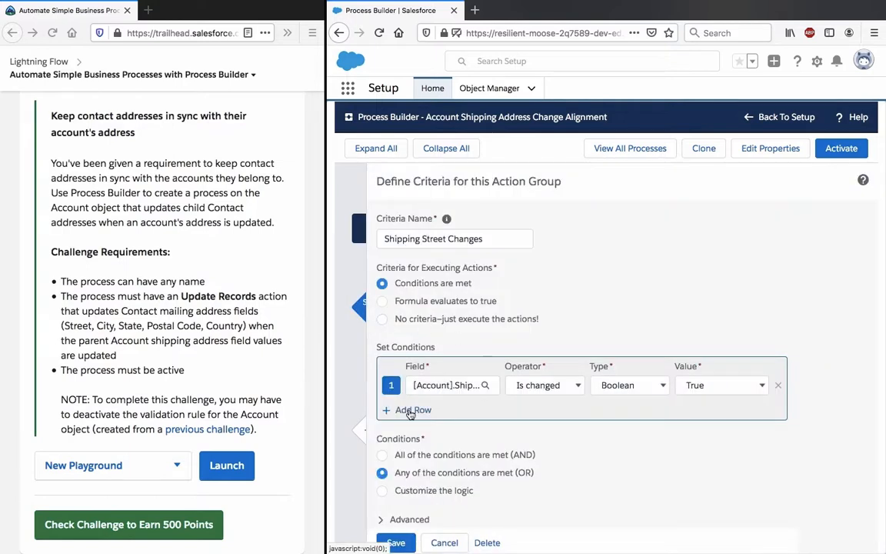
click(410, 411)
scroll(456, 400, down, 1)
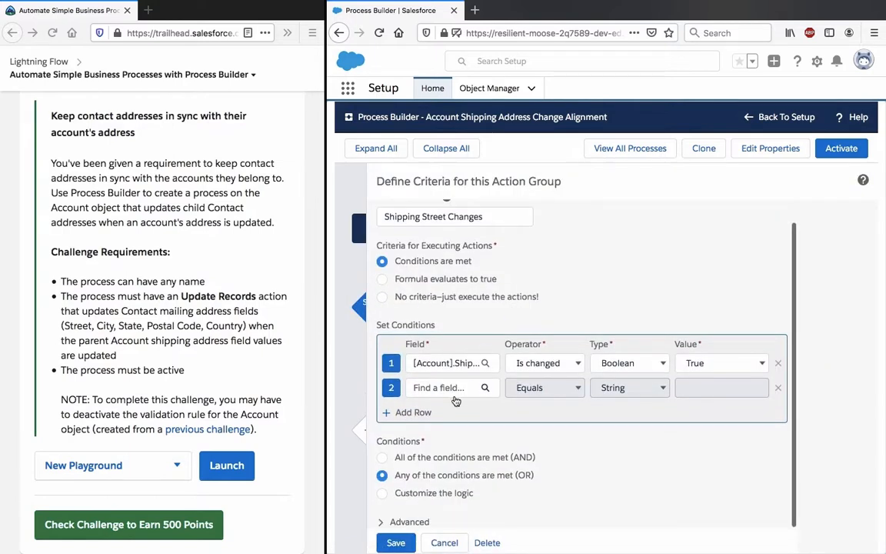
click(455, 395)
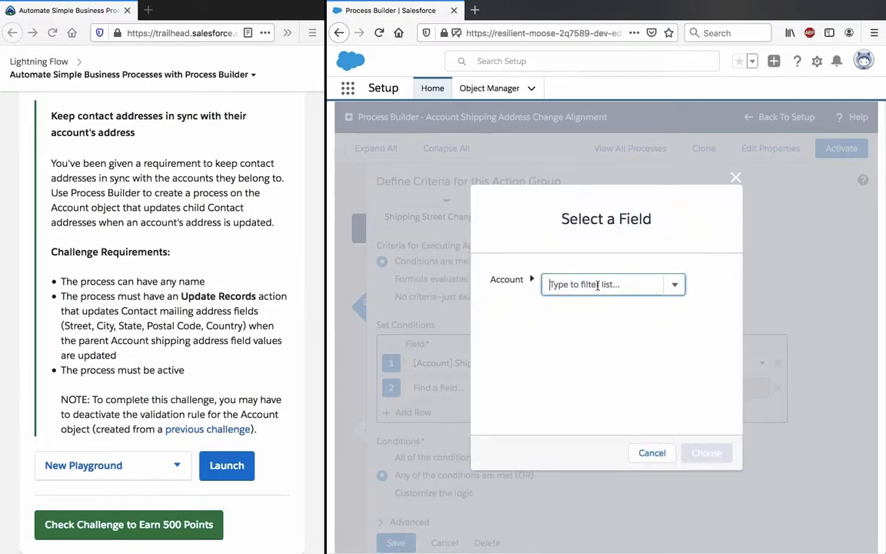
text(city)
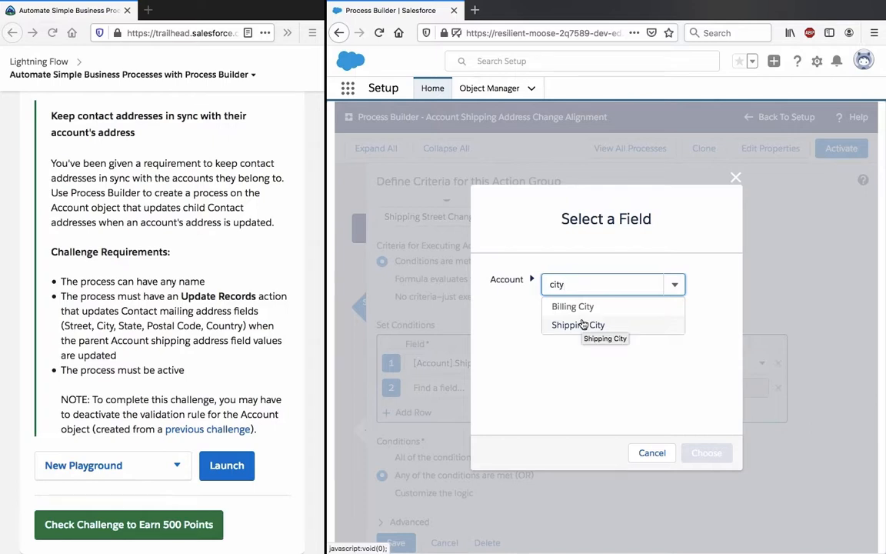
click(584, 326)
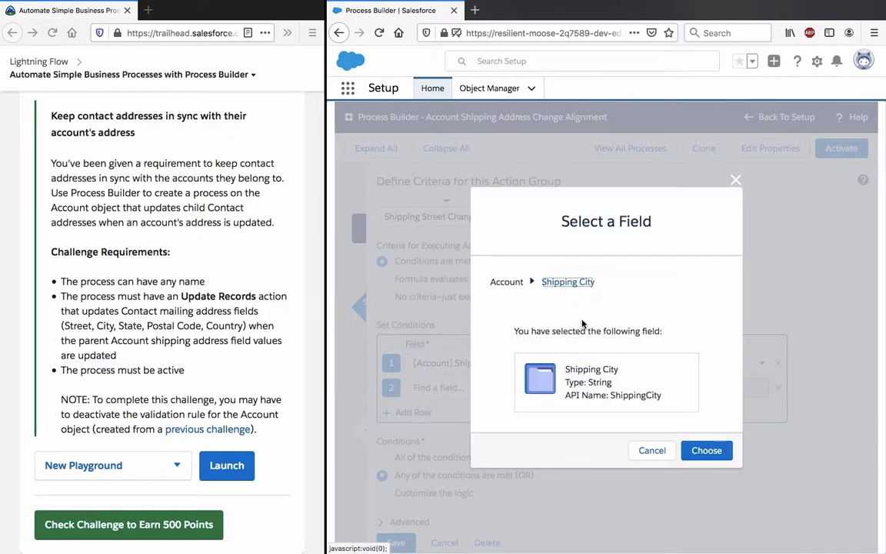
click(705, 451)
Step: Set the Shipping City condition's operator to Is changed and its value to True
click(557, 387)
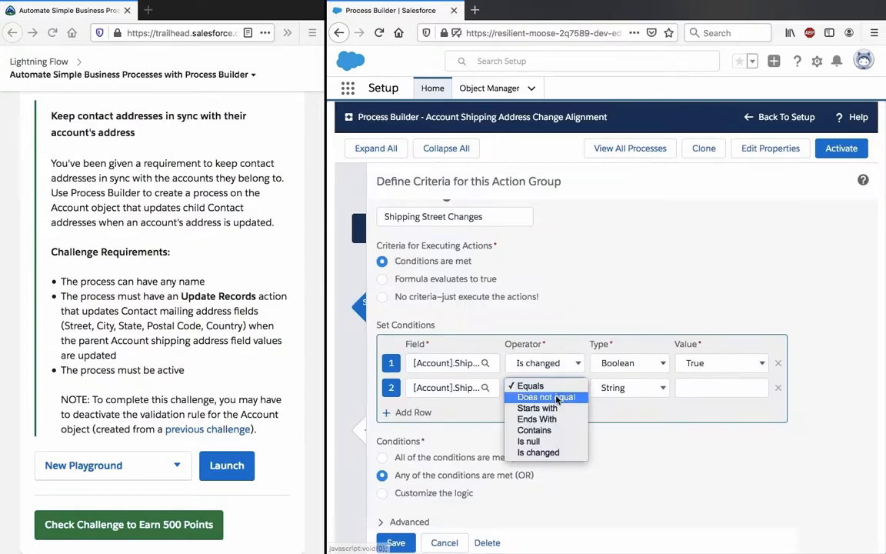
click(561, 452)
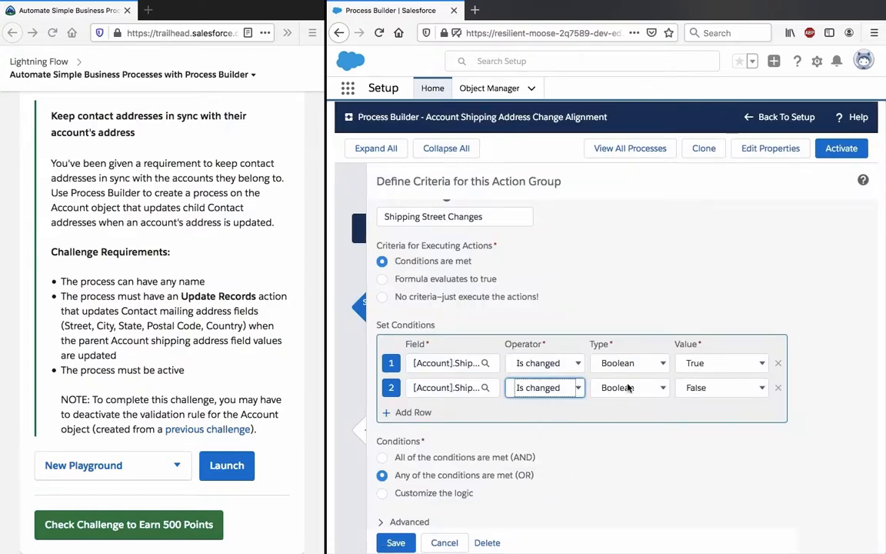
click(691, 387)
click(695, 375)
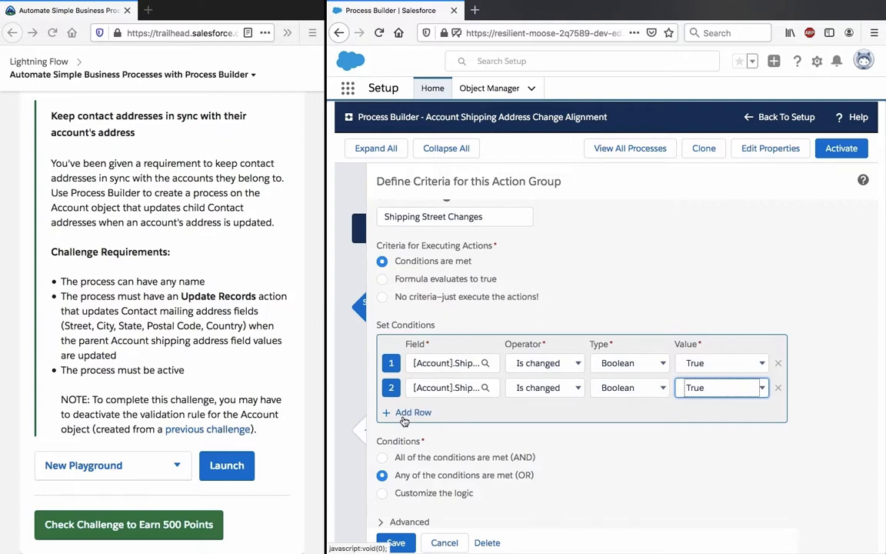
Step: Add a third condition to the criteria, using the Account's Shipping State/Province field
click(404, 414)
click(444, 410)
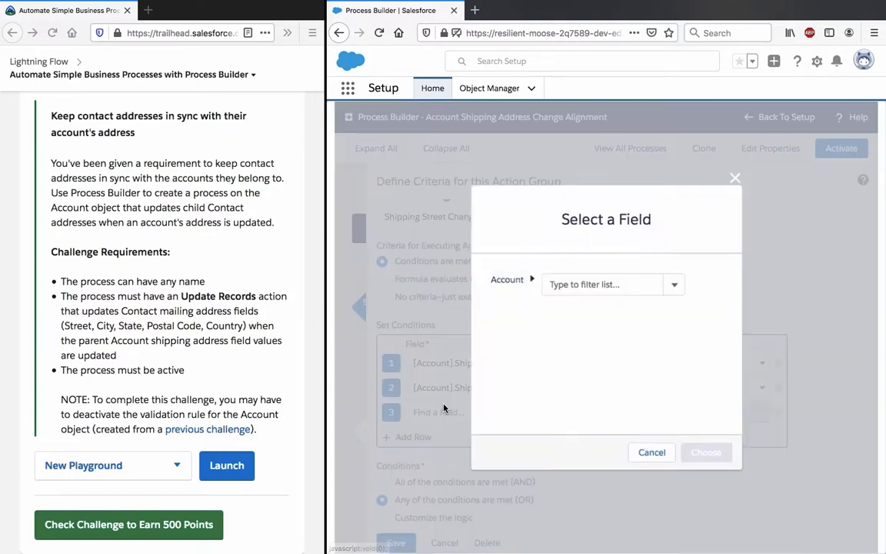
text(state)
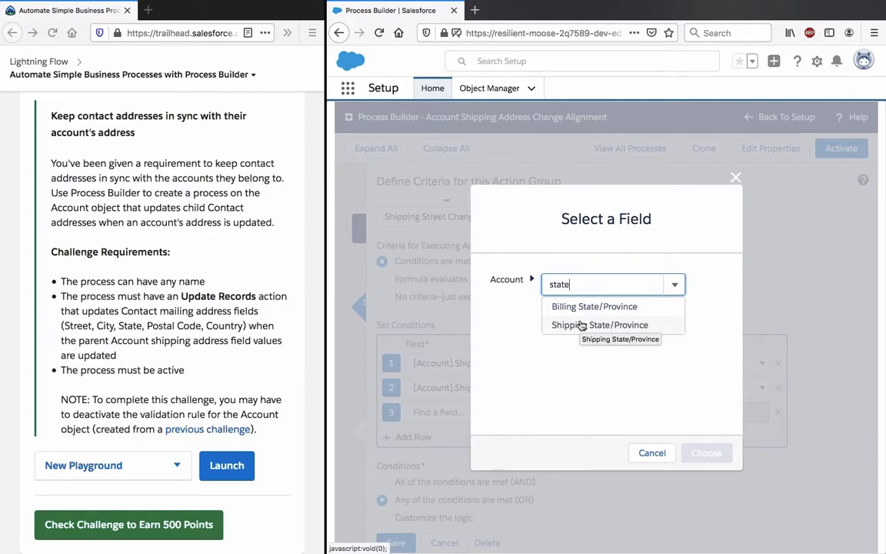
click(581, 325)
click(705, 452)
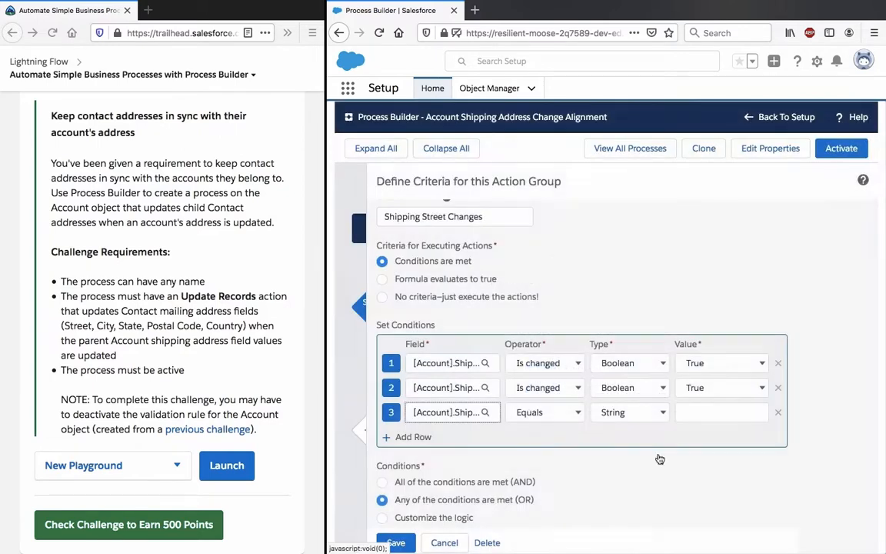
Step: Add a fourth condition to the Shipping Street Changes criteria, using the Account's Shipping Zip/Postal Code field
click(413, 437)
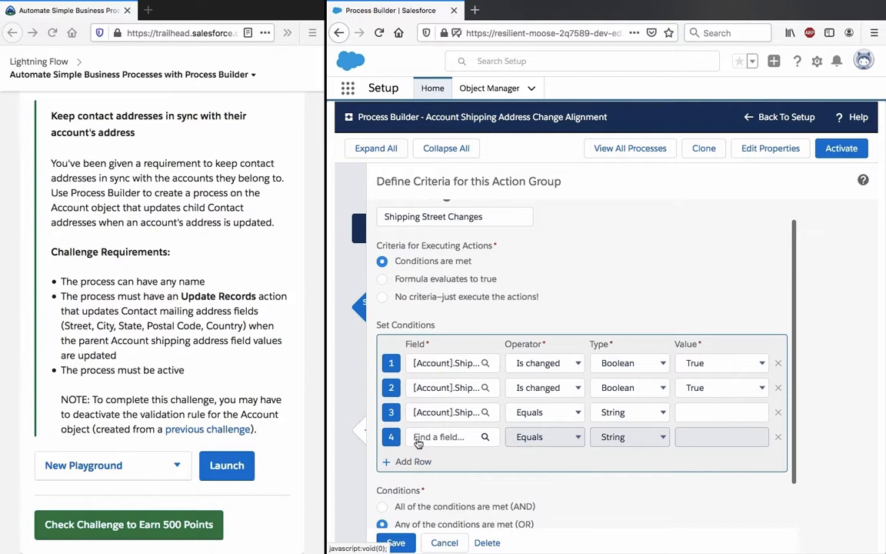
click(425, 437)
click(600, 284)
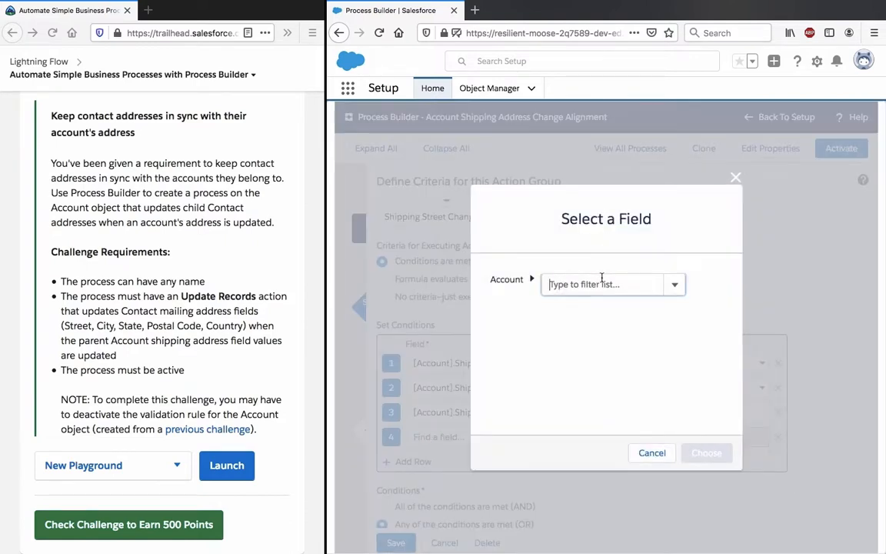
text(postal)
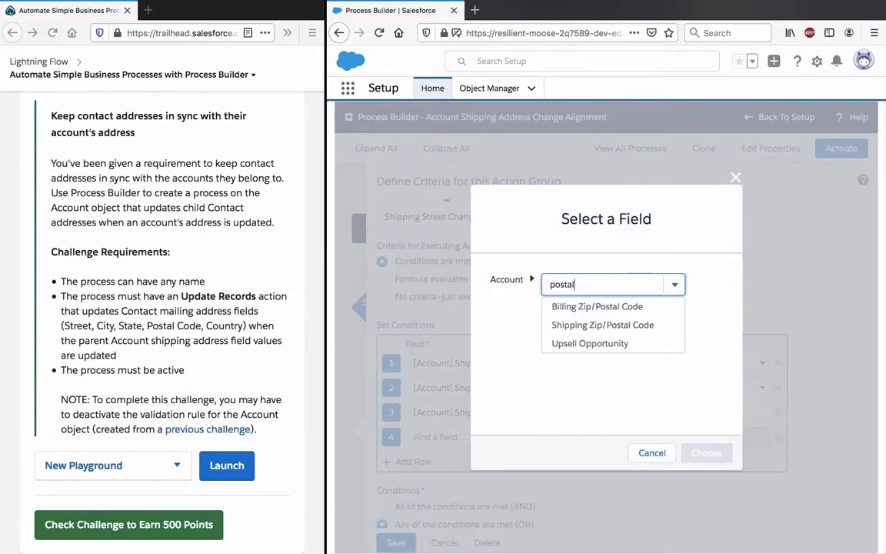
click(614, 308)
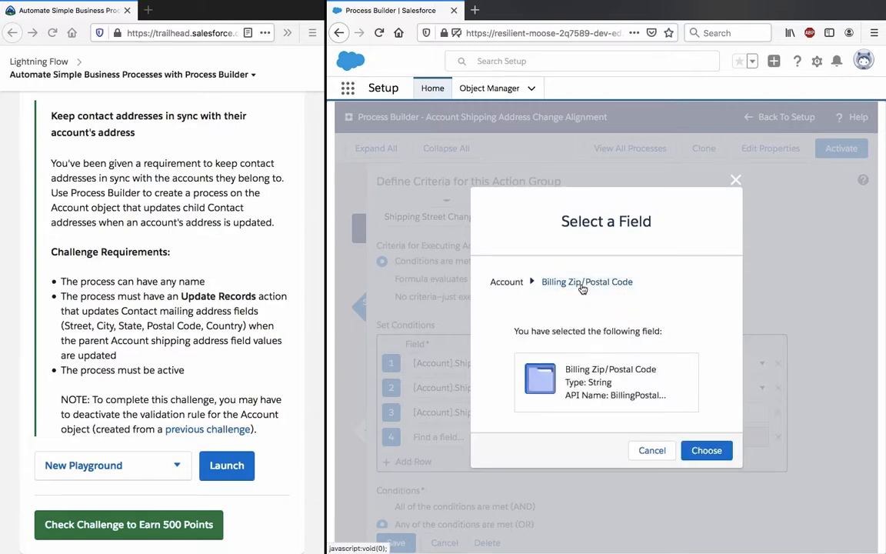
click(548, 282)
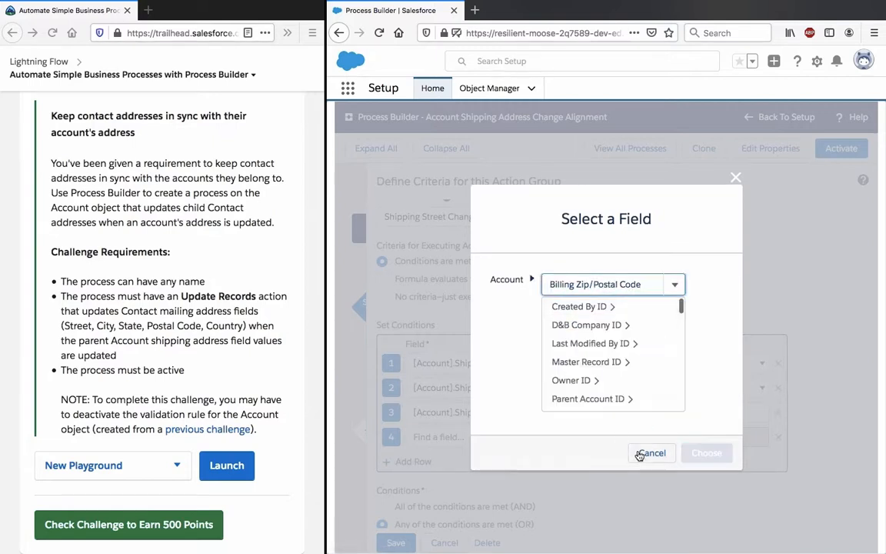
click(614, 283)
text(p)
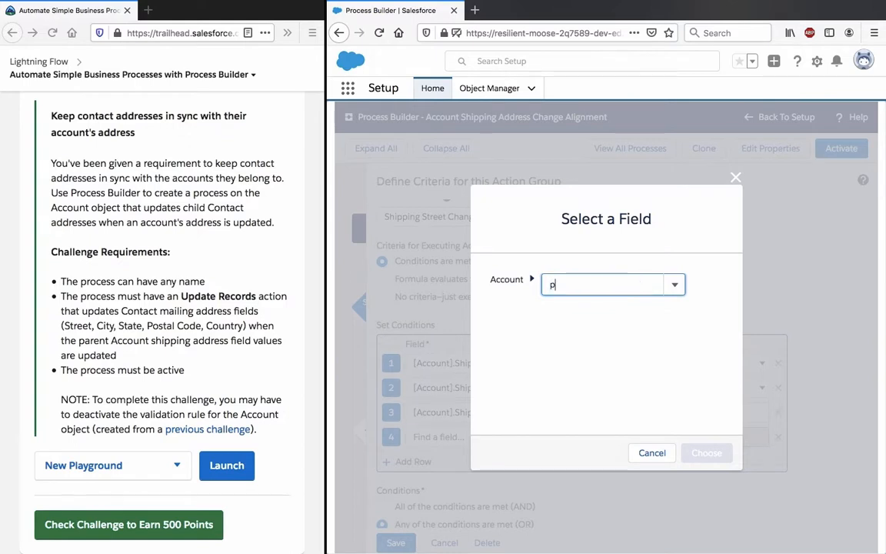
text(ostal)
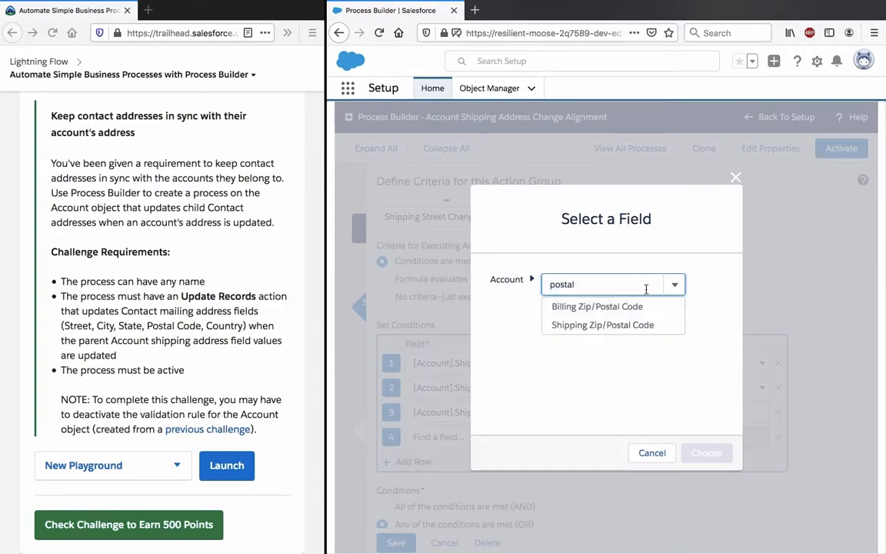
click(642, 325)
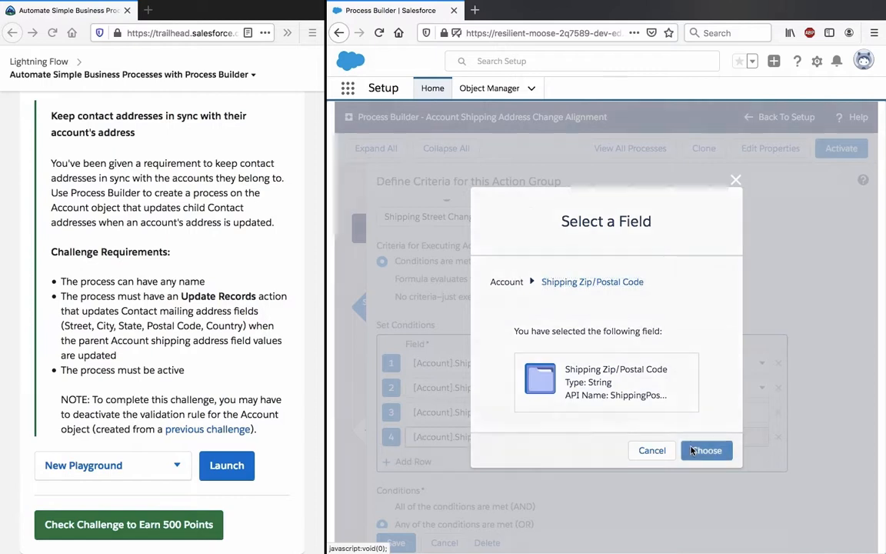
click(705, 450)
Step: Add a fifth condition to the criteria, using the Account's Shipping Country field
click(425, 461)
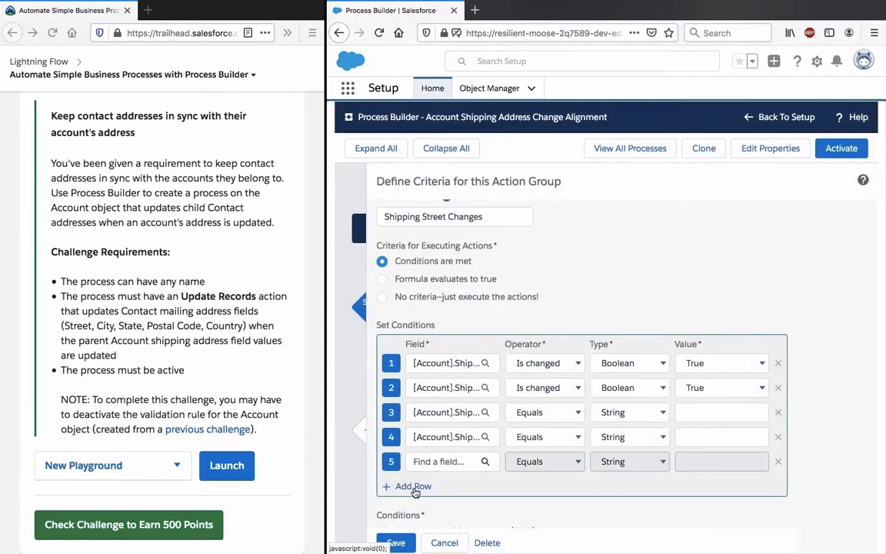
click(447, 462)
text(country)
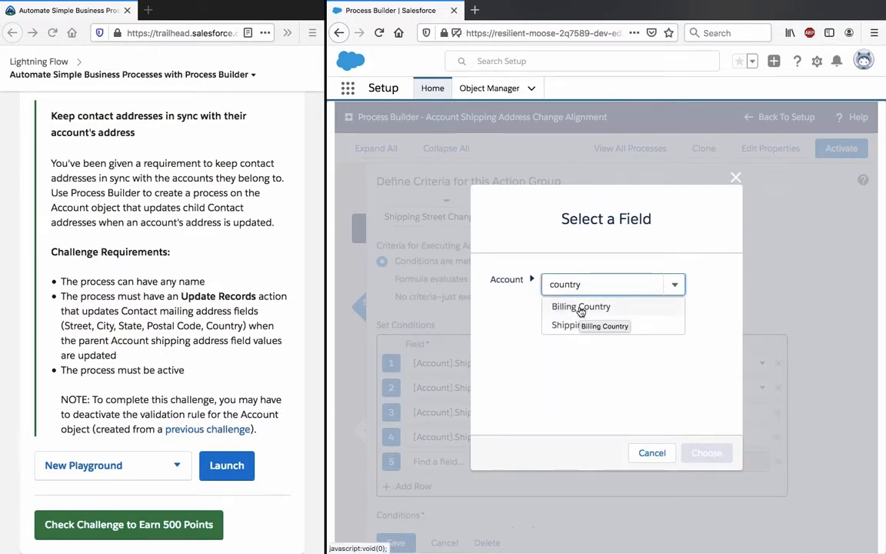
click(585, 323)
click(694, 448)
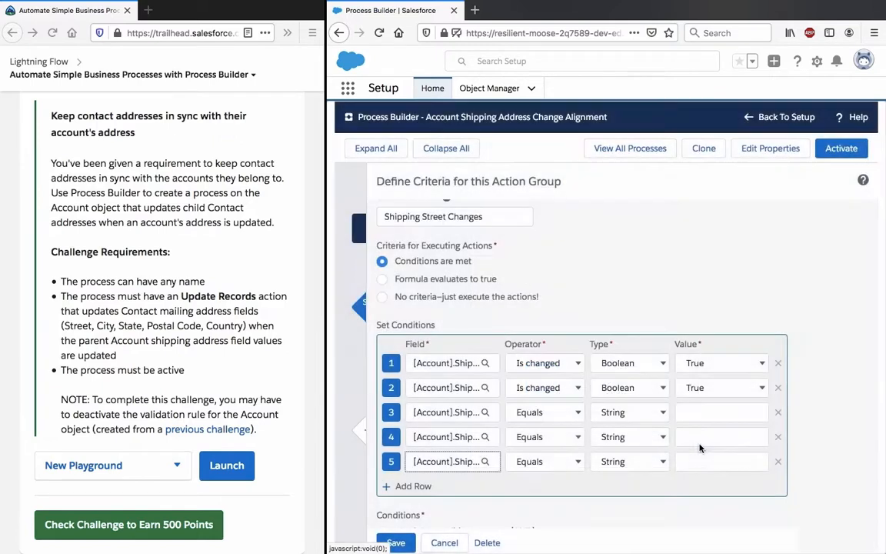
Step: Set the operator of the third, fourth and fifth conditions to Is changed
click(552, 411)
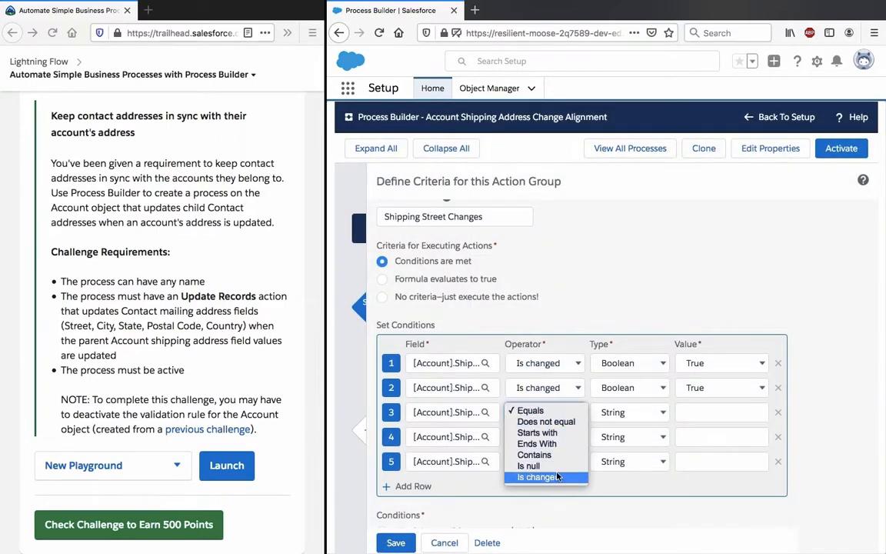
click(538, 477)
click(543, 436)
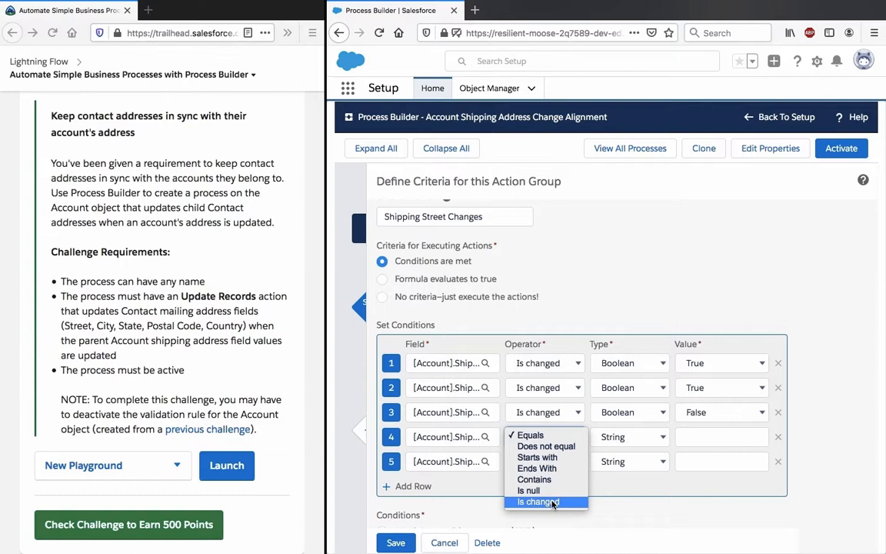
click(538, 502)
click(543, 461)
click(547, 528)
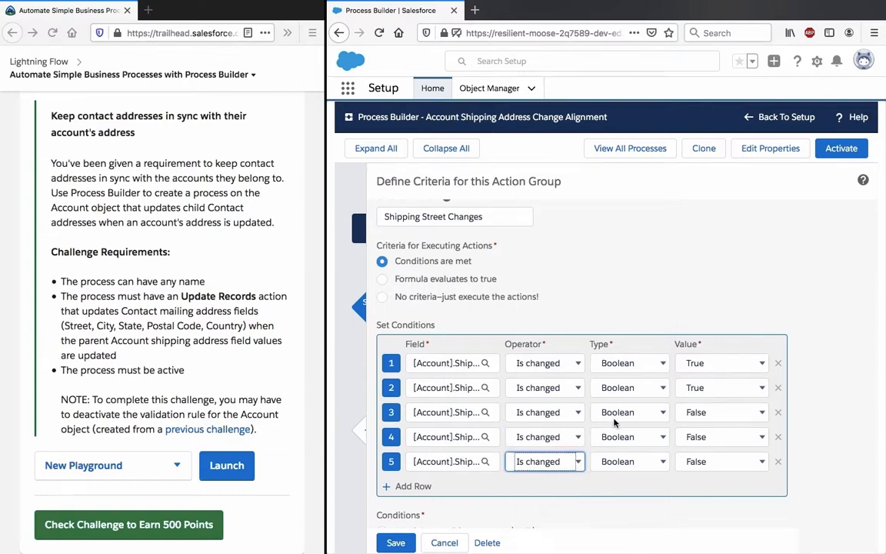
Step: Set the value of the third, fourth and fifth conditions to True and save the criteria
click(702, 413)
click(696, 399)
click(706, 436)
click(704, 424)
click(706, 458)
click(708, 447)
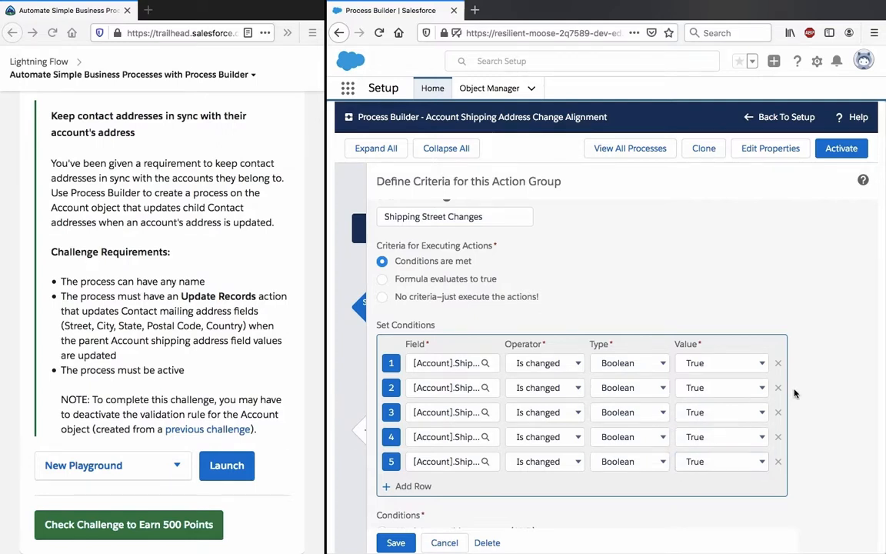
scroll(692, 431, down, 2)
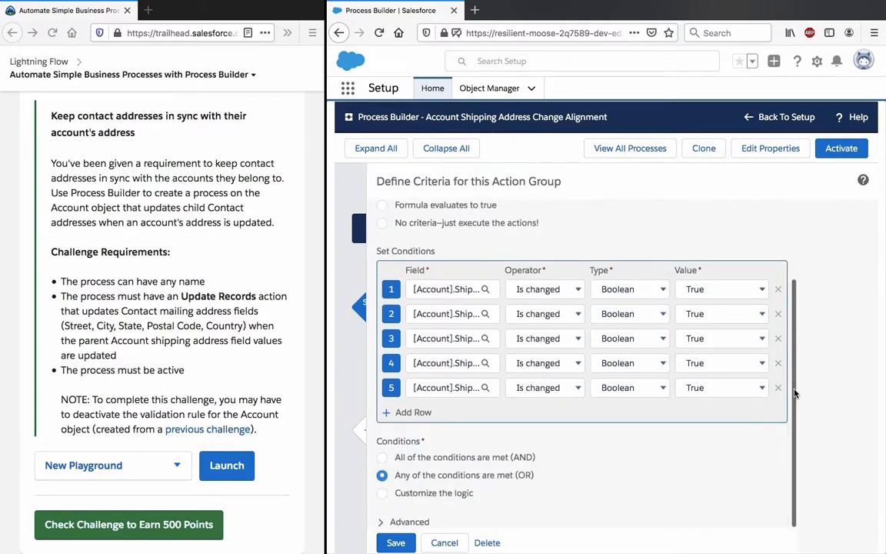
click(393, 542)
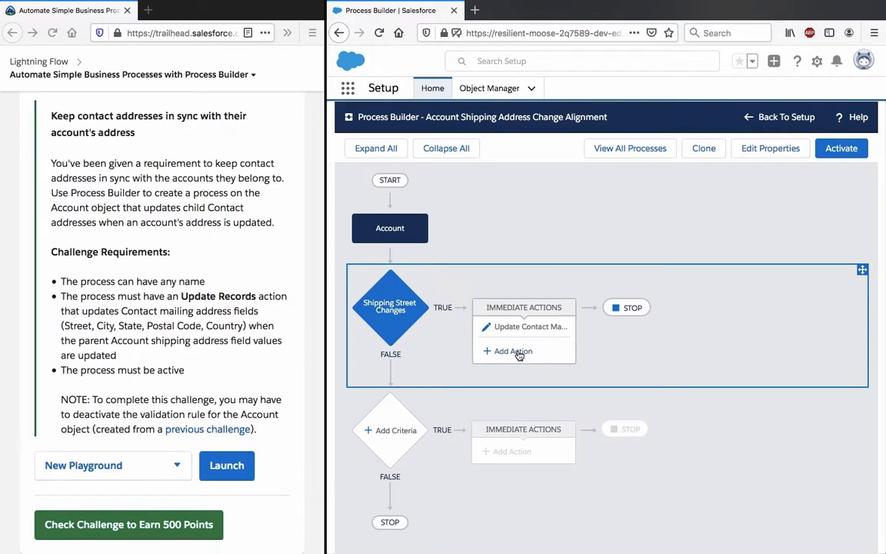
Step: Open the Update Contact Mailing Address action and add a second field row for Mailing City
click(520, 328)
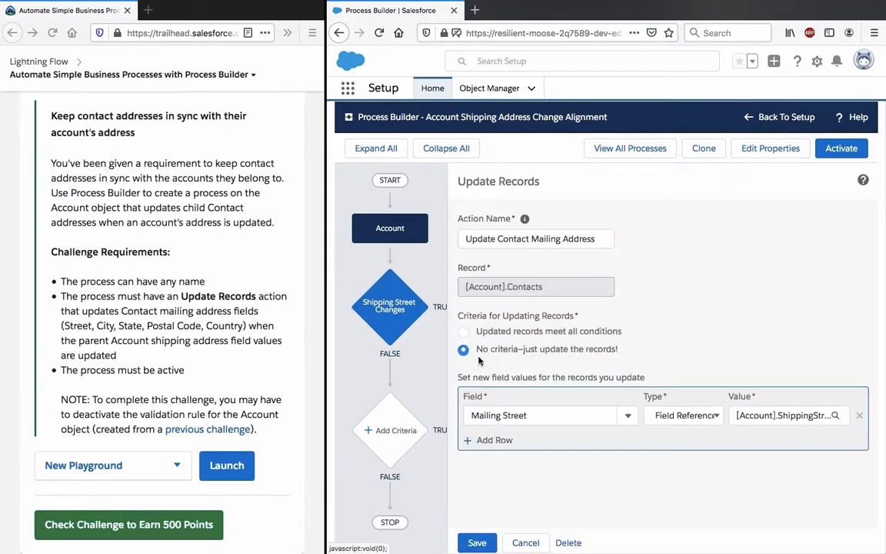
drag(532, 239, 506, 239)
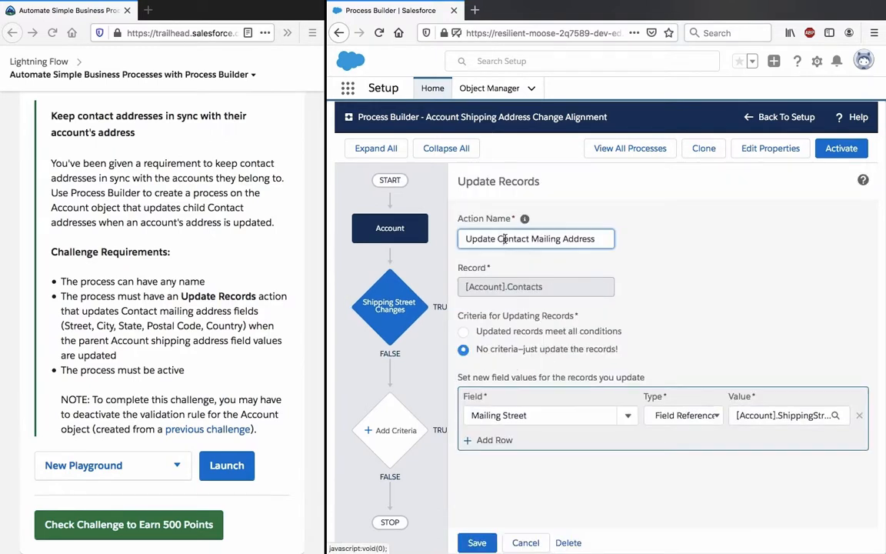
click(551, 239)
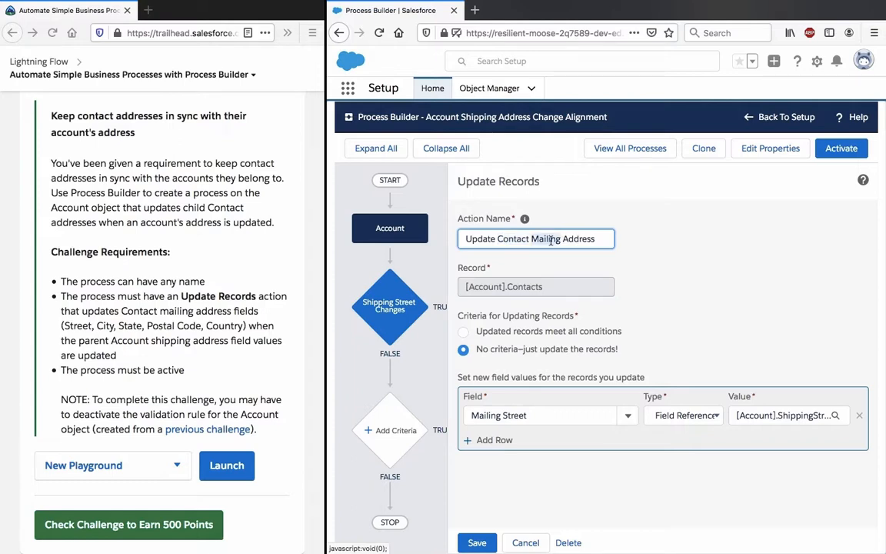
key(ctrl+a)
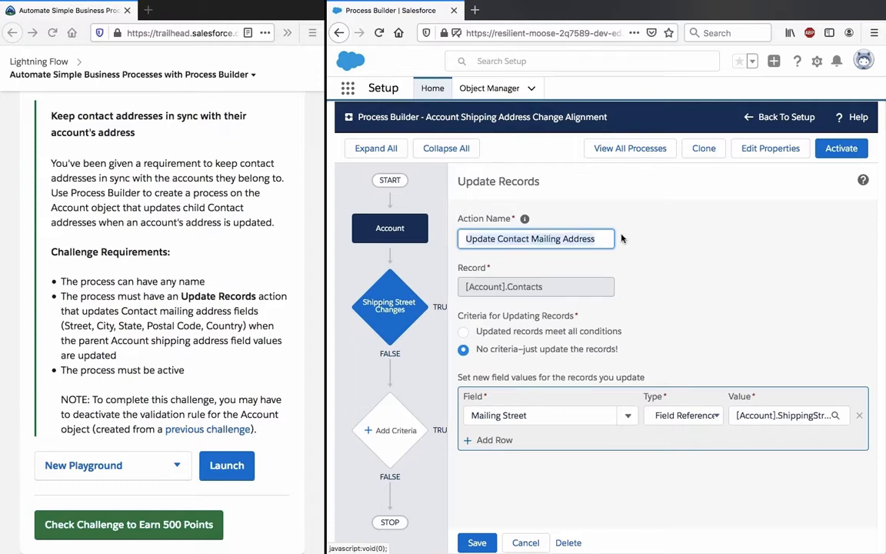
click(495, 440)
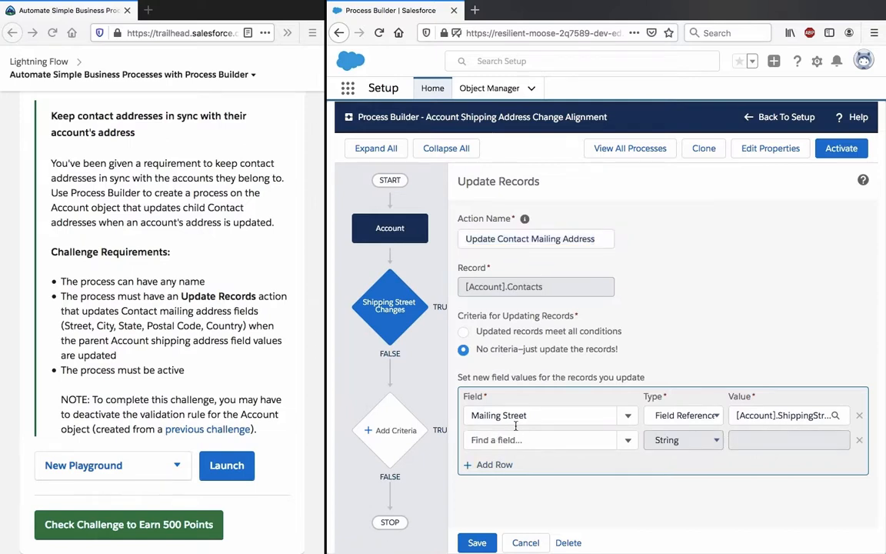
click(515, 440)
text(ci)
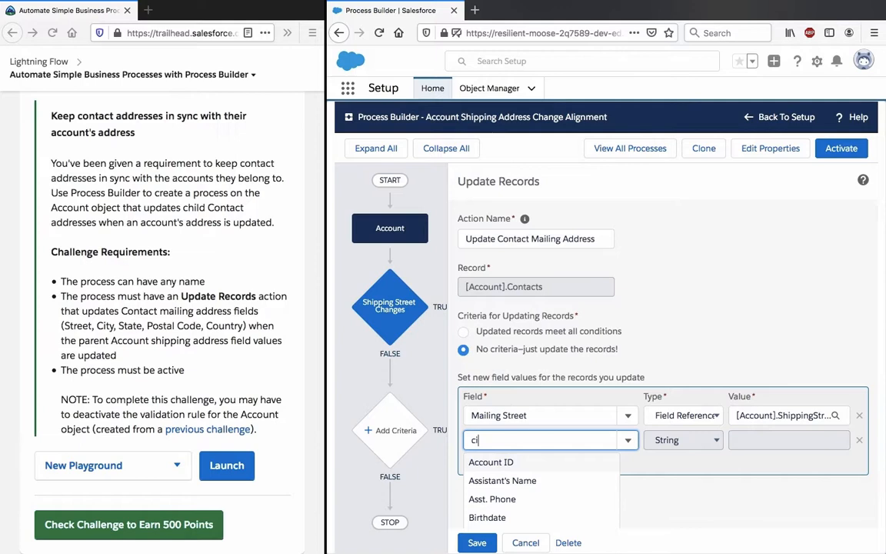
text(ty)
click(492, 462)
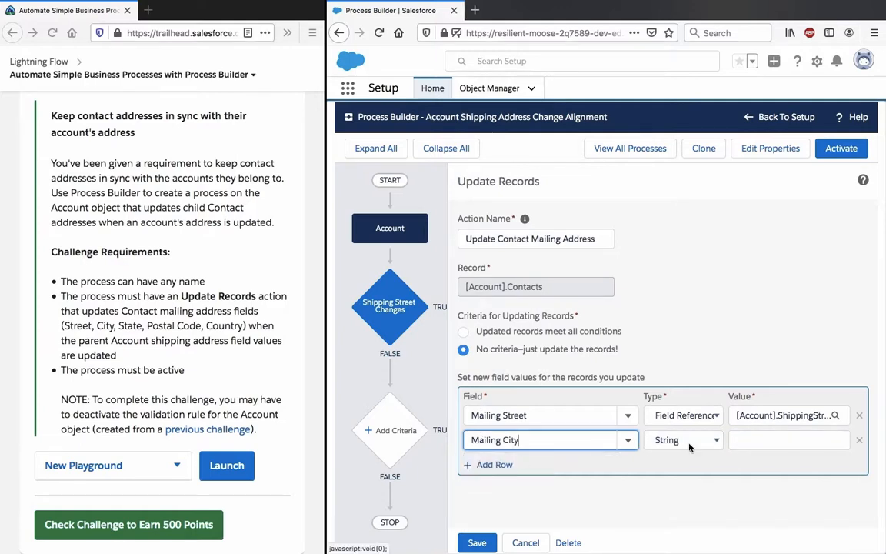
Step: Add field rows for Mailing State/Province and Mailing Zip/Postal Code to the Update Records action
click(508, 465)
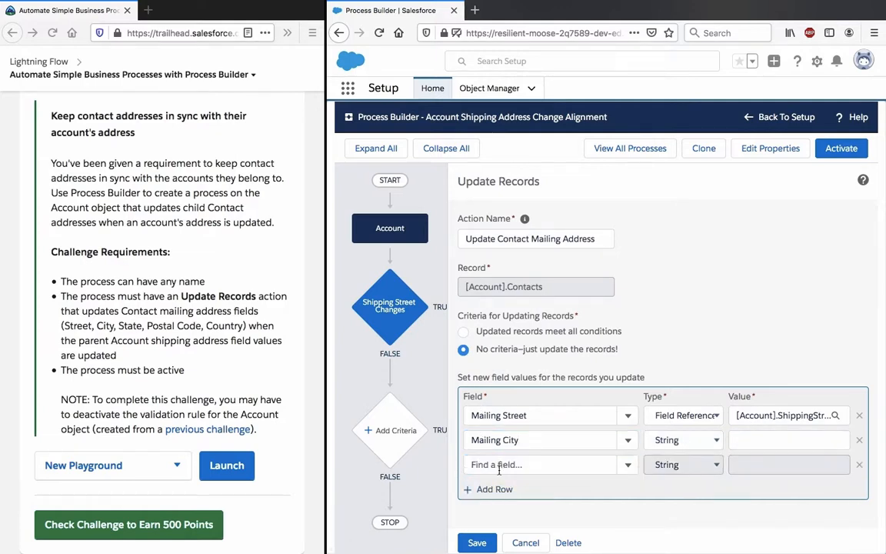
click(501, 466)
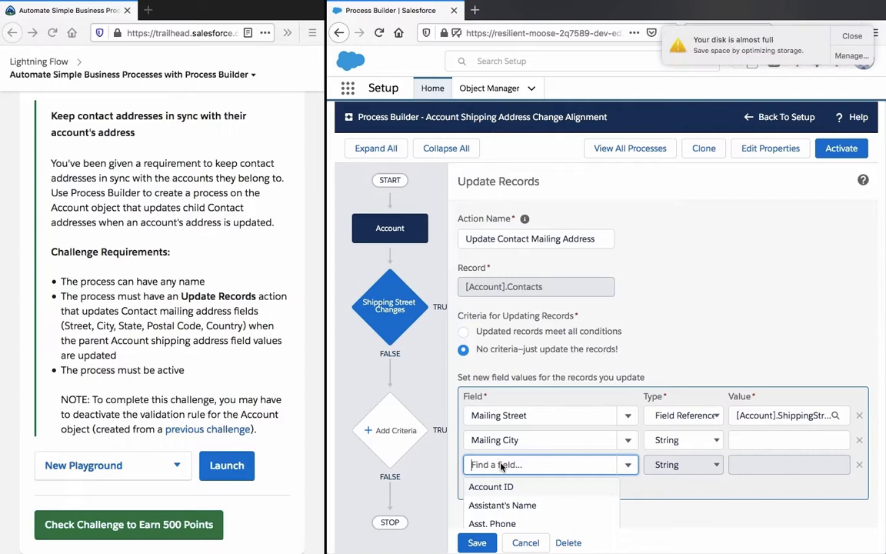
text(state)
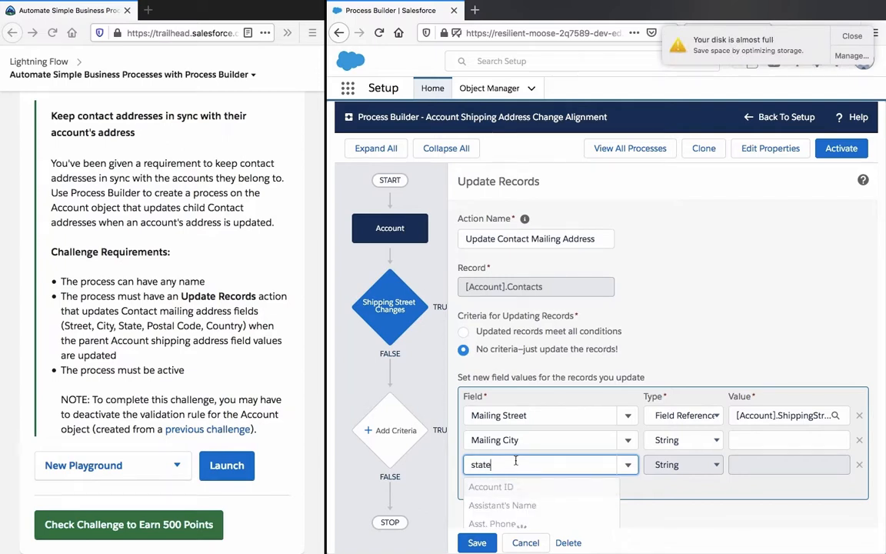
click(517, 487)
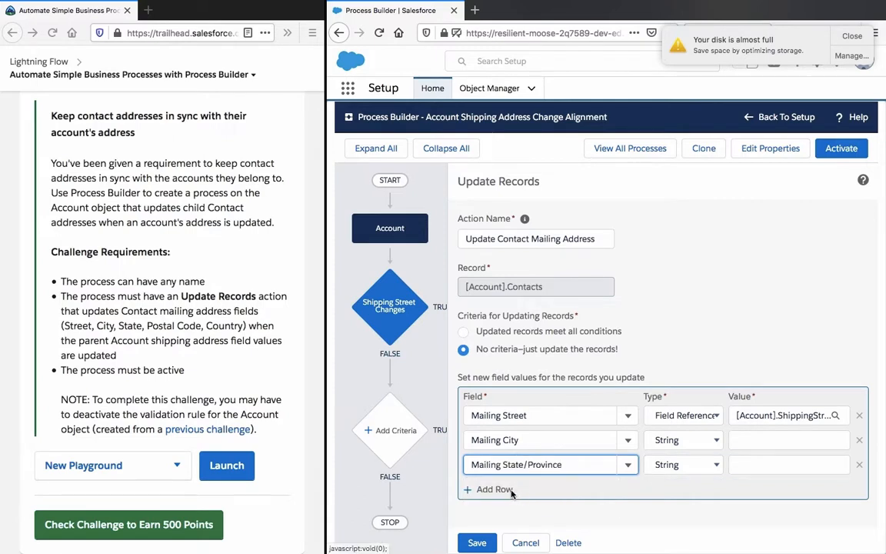
click(497, 489)
click(495, 484)
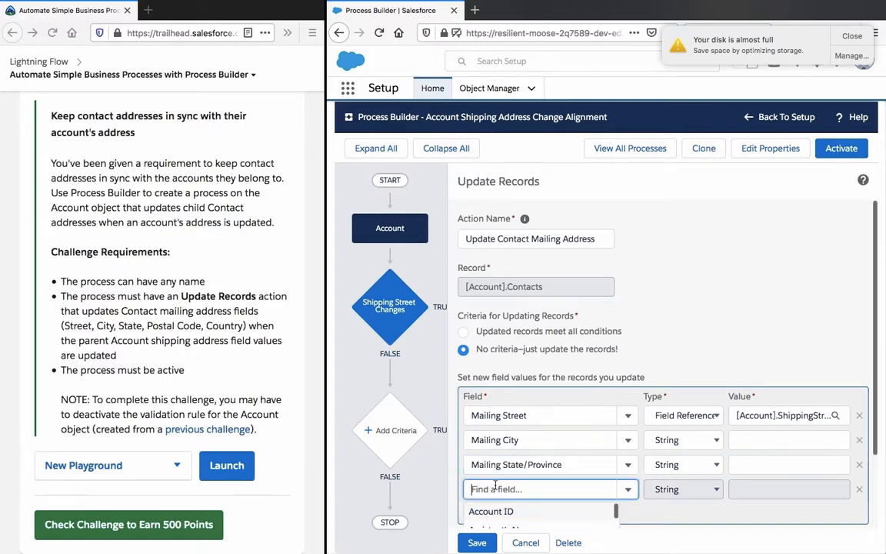
text(postal)
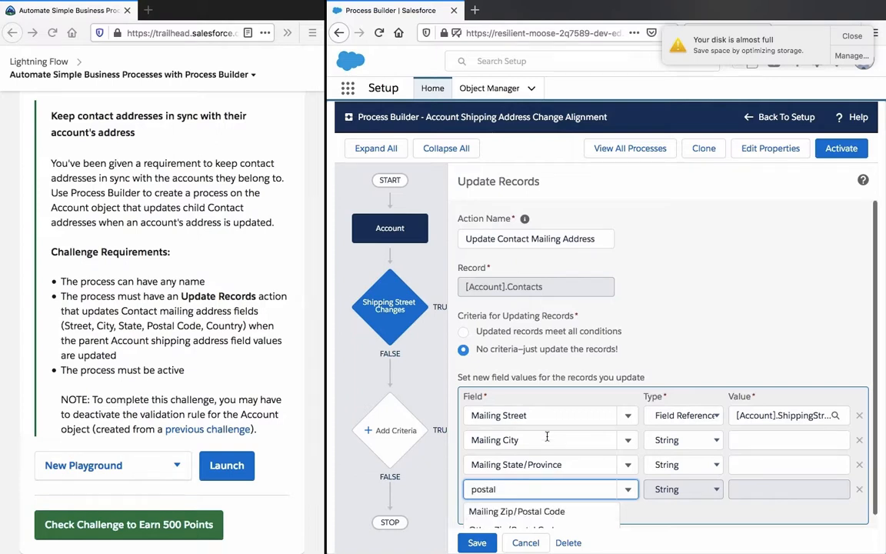
click(520, 501)
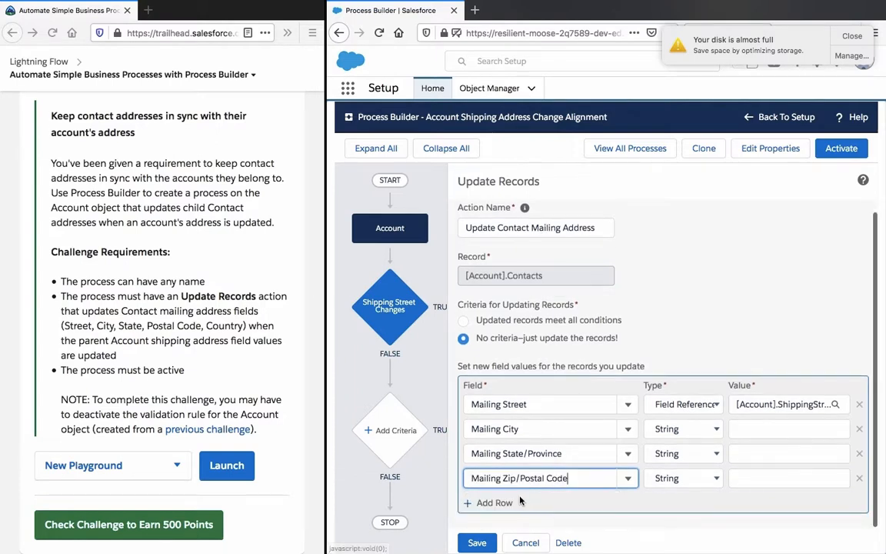
Step: Add a fifth field row for Mailing Country to the Update Records action
click(494, 502)
click(494, 502)
text(country)
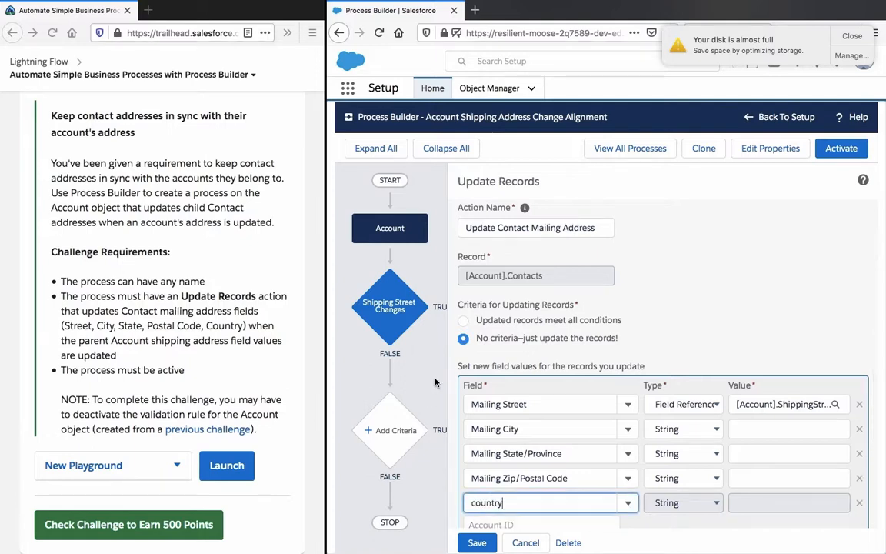
click(515, 500)
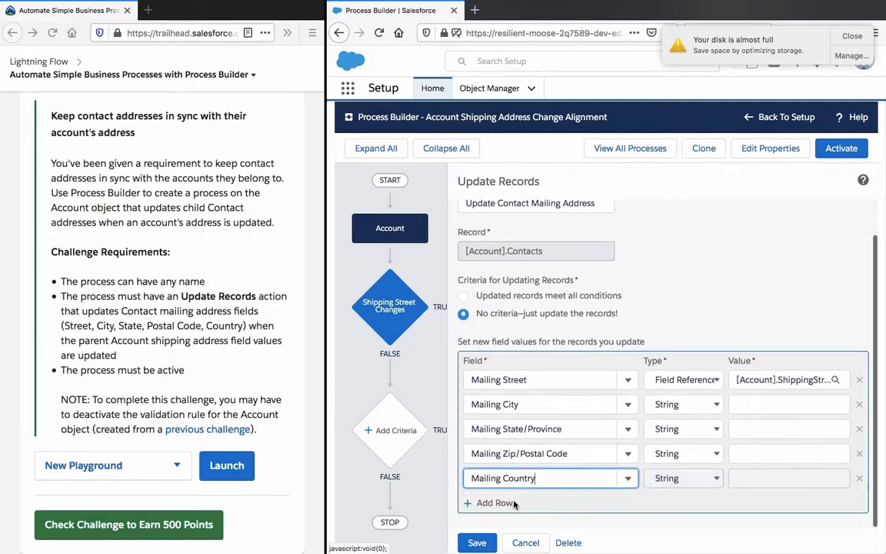
Step: Set the type of the Mailing City, Mailing State/Province, Mailing Zip/Postal Code and Mailing Country rows to Field Reference
click(692, 408)
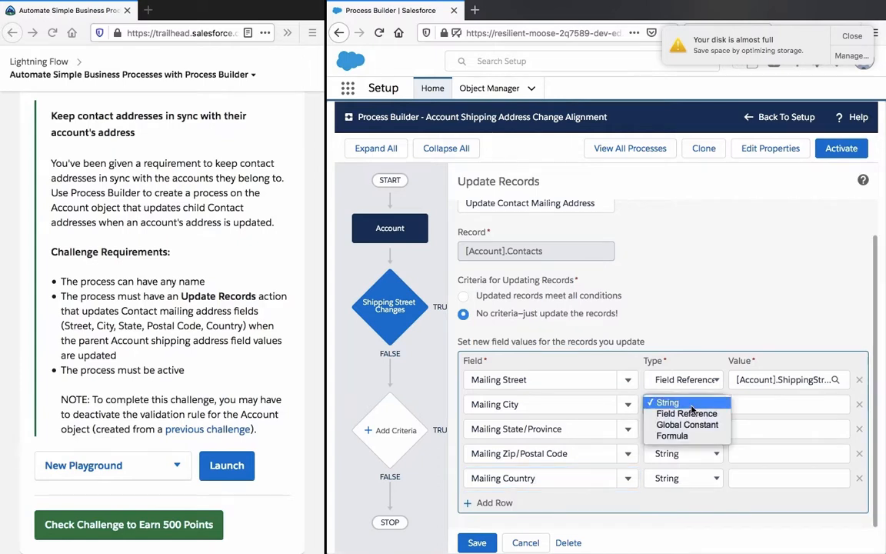
click(687, 414)
click(684, 428)
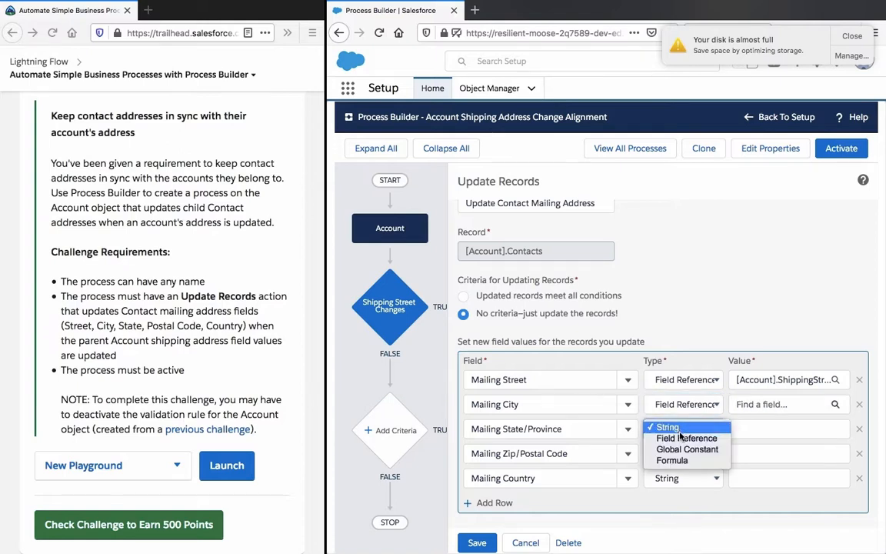
click(682, 440)
click(683, 453)
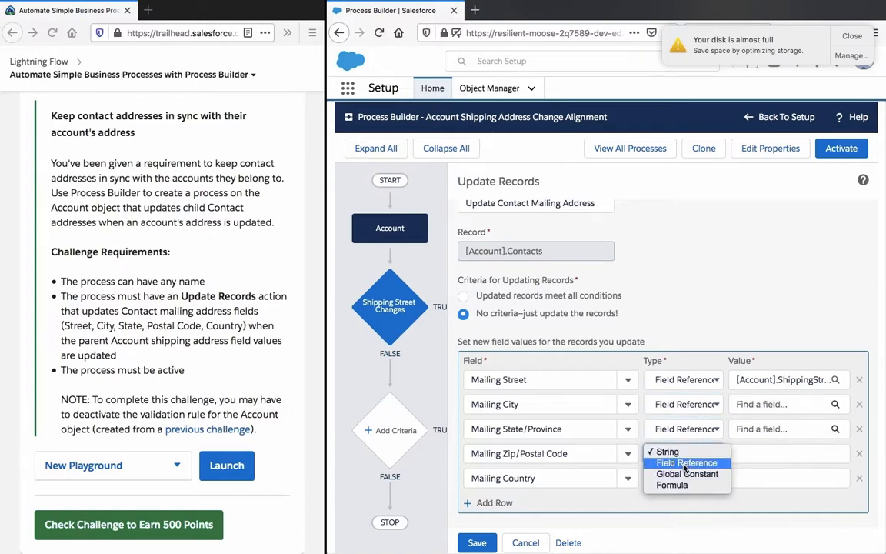
click(684, 464)
click(684, 477)
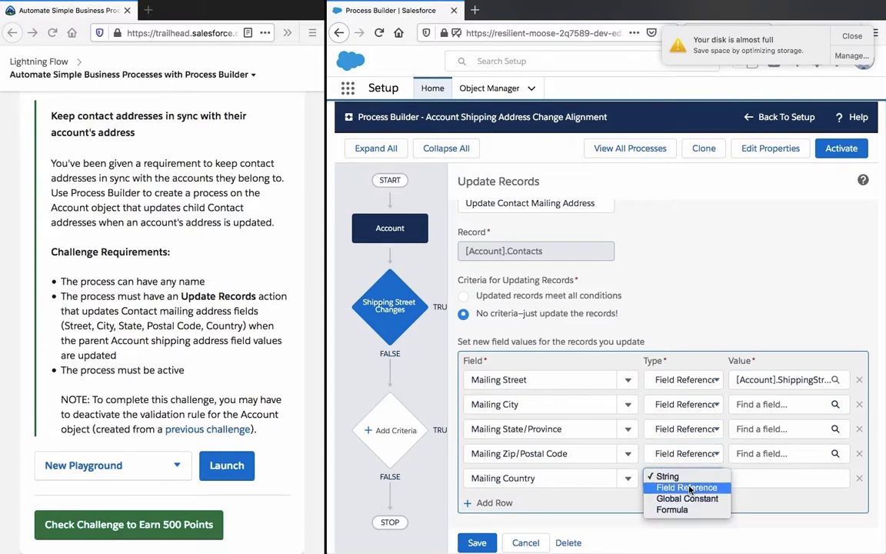
click(684, 499)
Step: Set the Mailing City value to the account's Shipping City field
click(803, 404)
click(608, 284)
text(city)
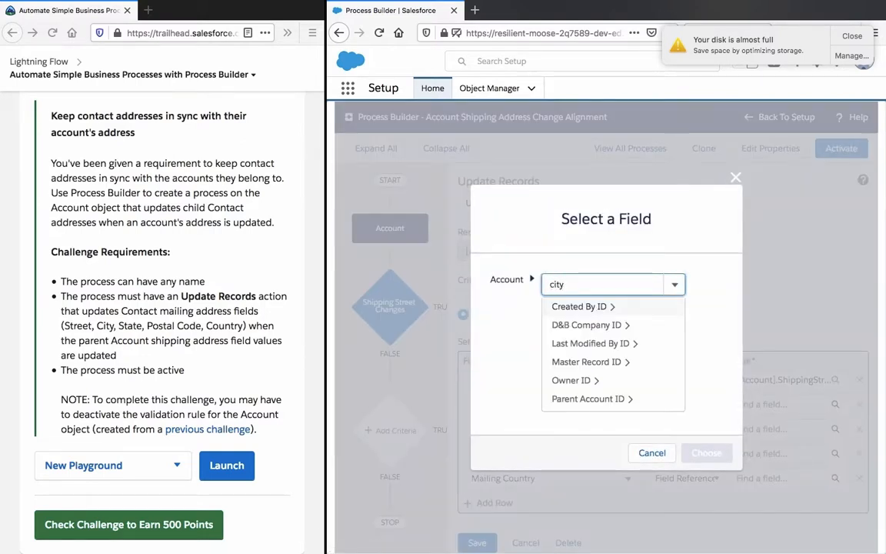
click(643, 326)
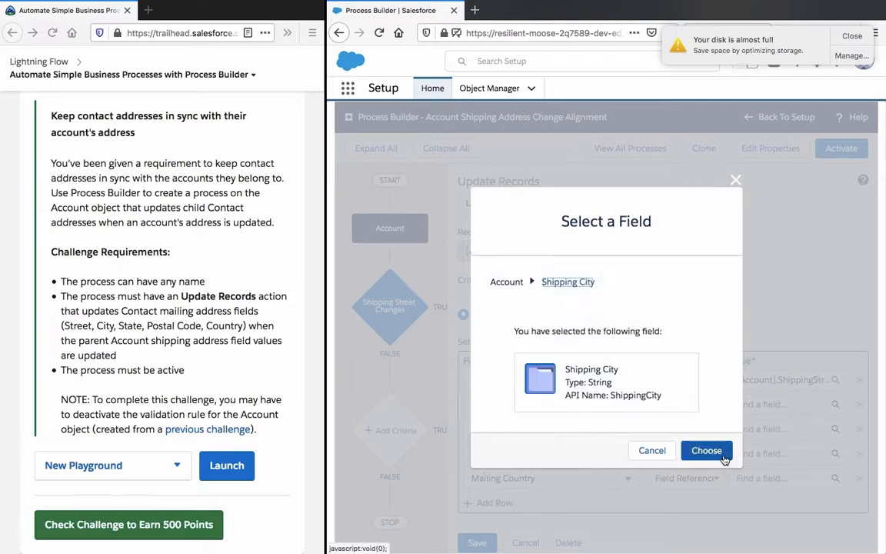
click(706, 451)
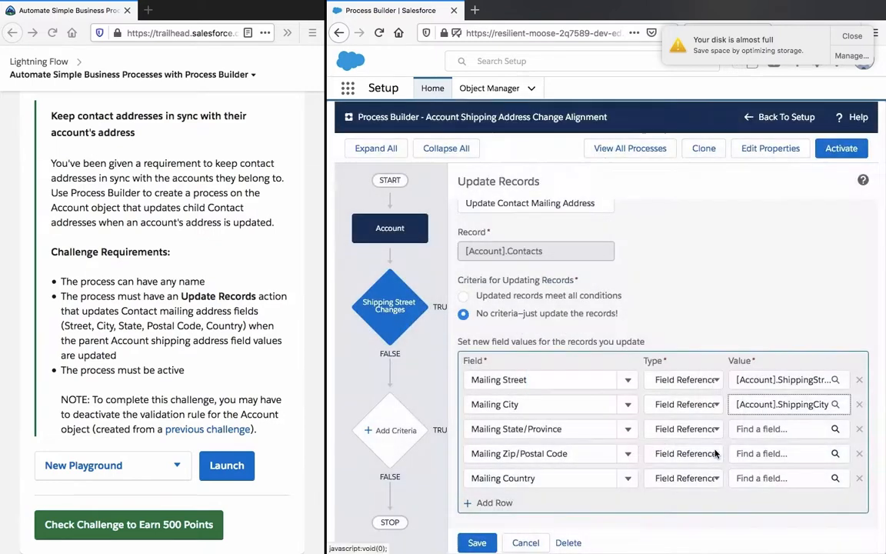
Step: Set the Mailing State/Province value to the account's Shipping State/Province field
click(761, 428)
click(595, 282)
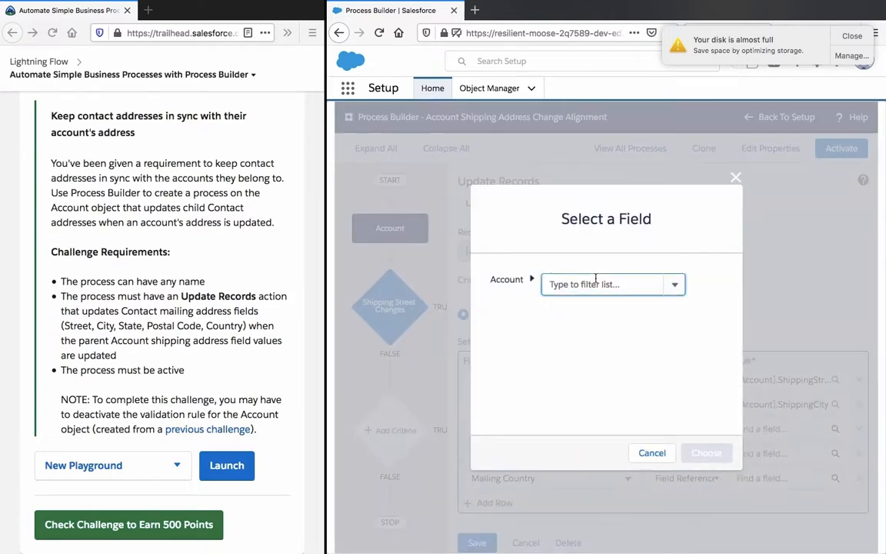
text(ci)
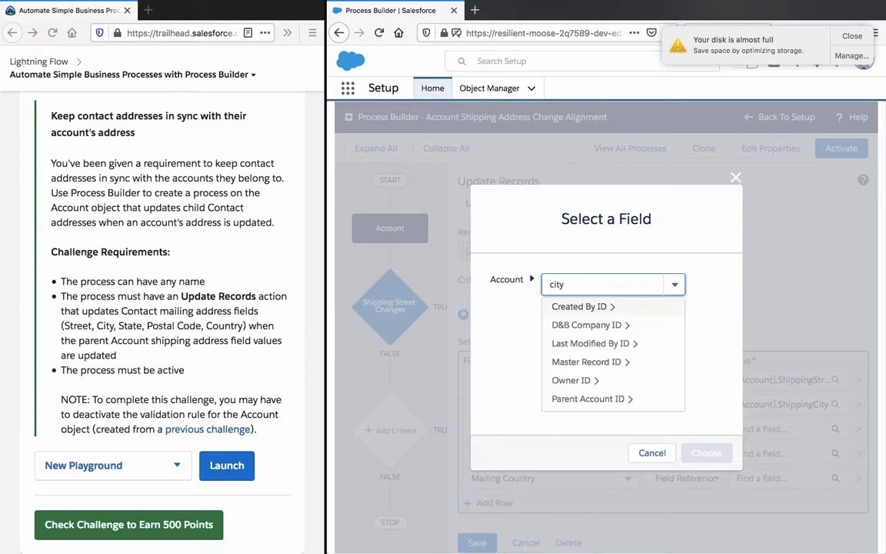
text(ty)
click(583, 281)
text(posta)
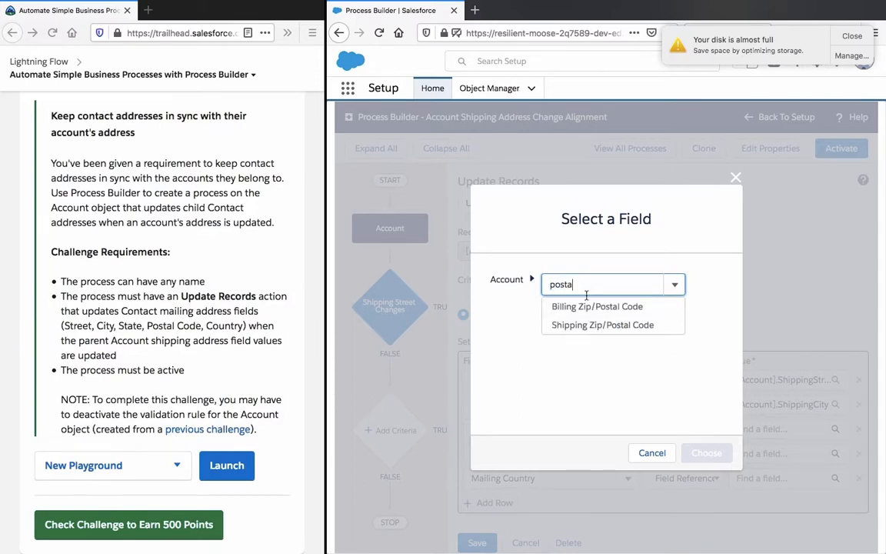
click(590, 284)
text(sta)
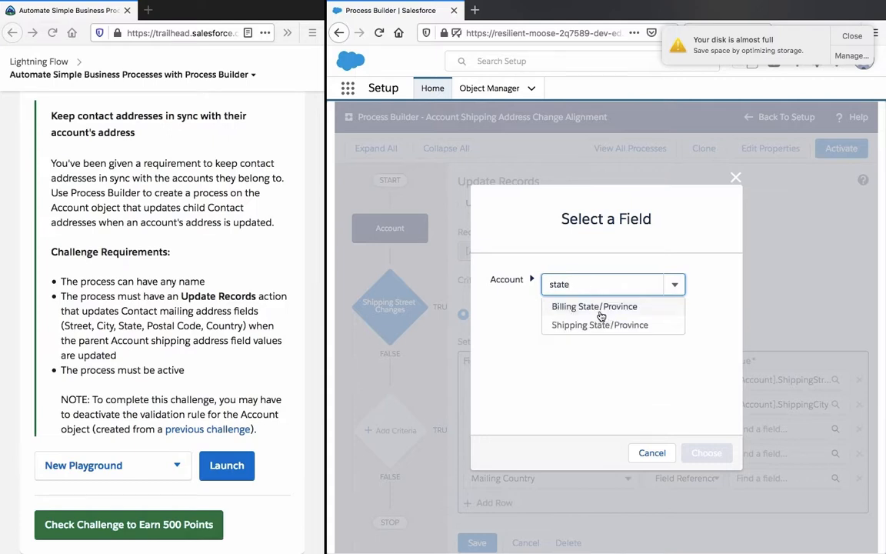
click(603, 323)
click(701, 450)
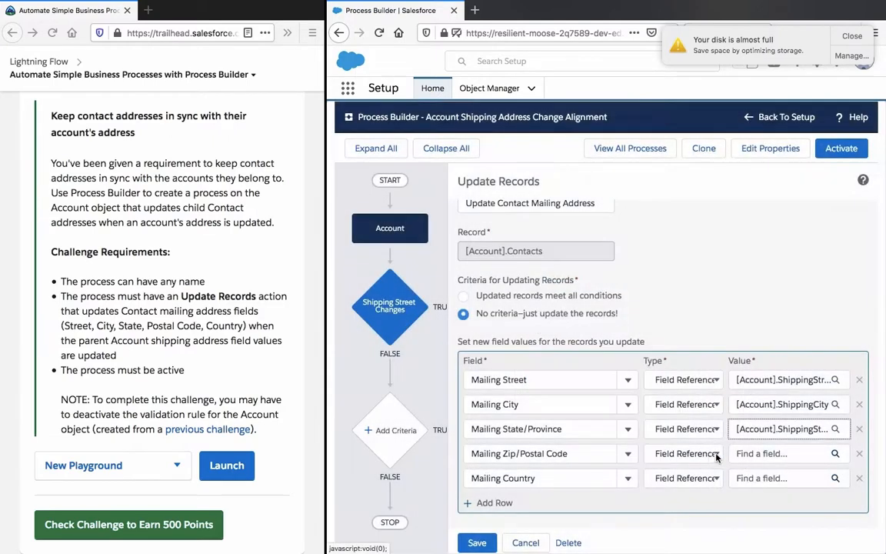
Step: Set the Mailing Zip/Postal Code value to the account's Shipping Zip/Postal Code field
click(733, 454)
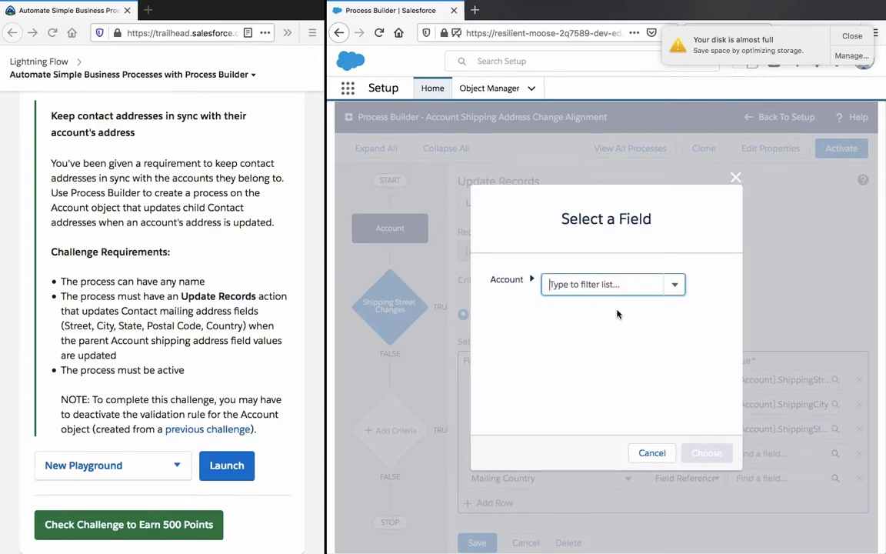
text(postal)
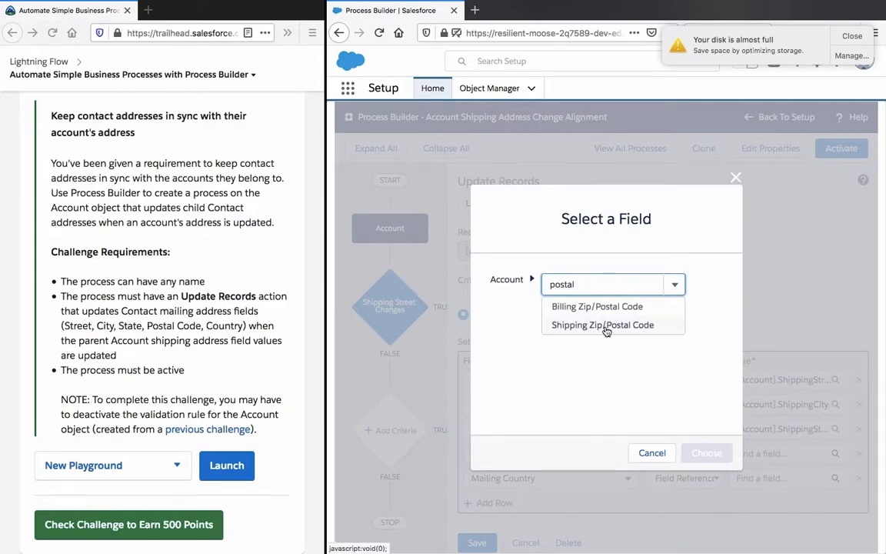
click(604, 325)
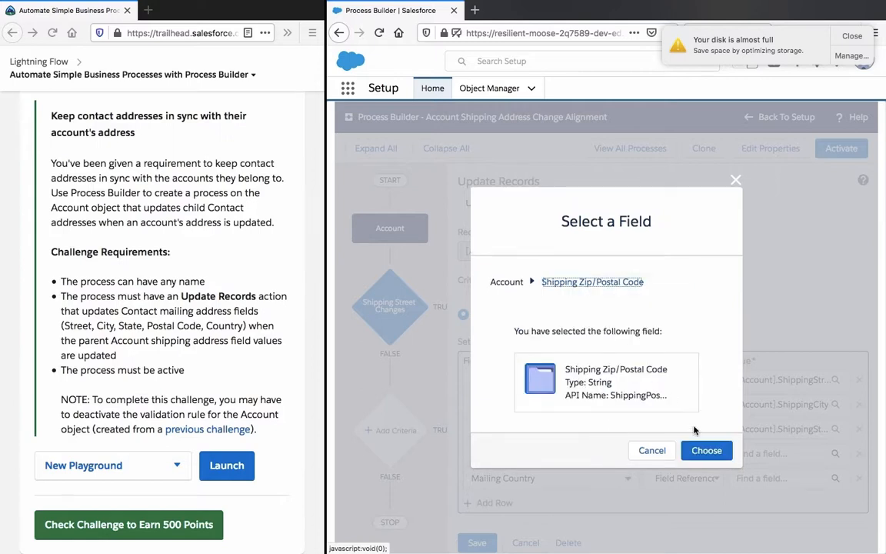
click(707, 450)
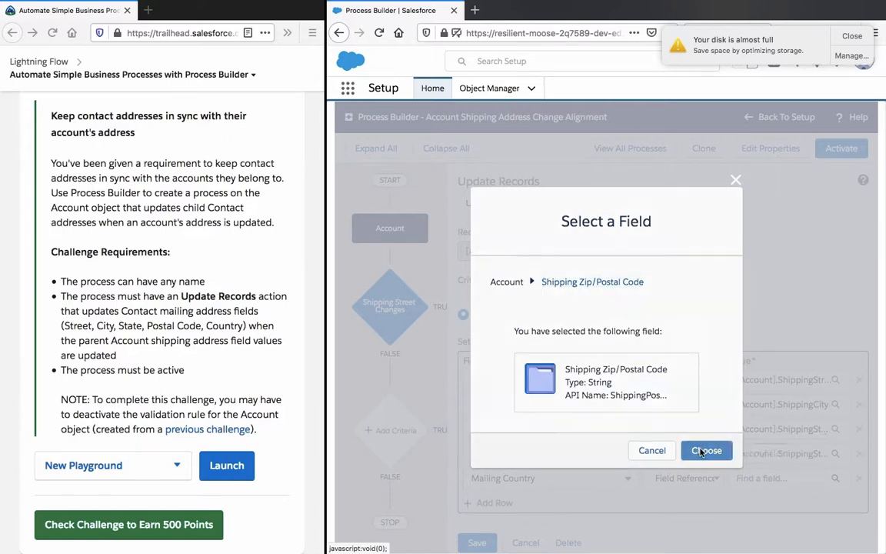
Step: Set the Mailing Country value to the account's Shipping Country field and save the Update Records action
click(823, 483)
click(615, 289)
text(country)
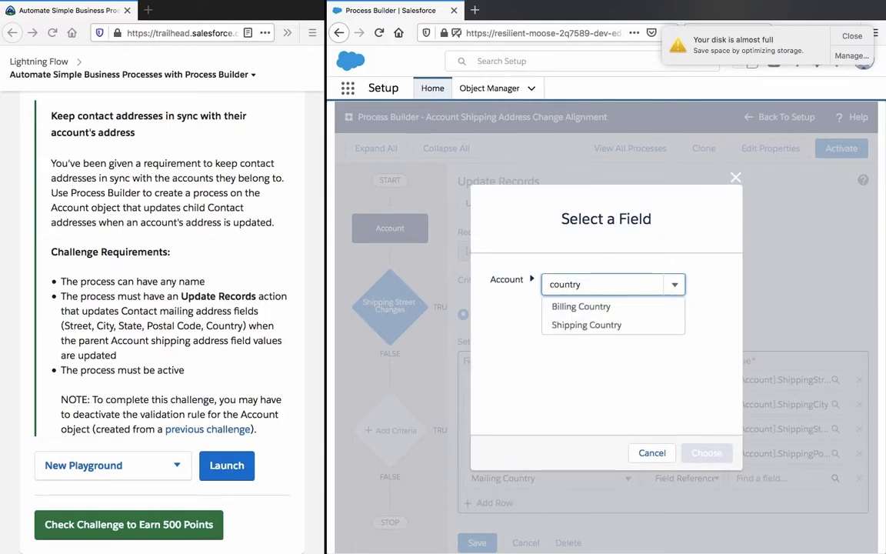
click(584, 327)
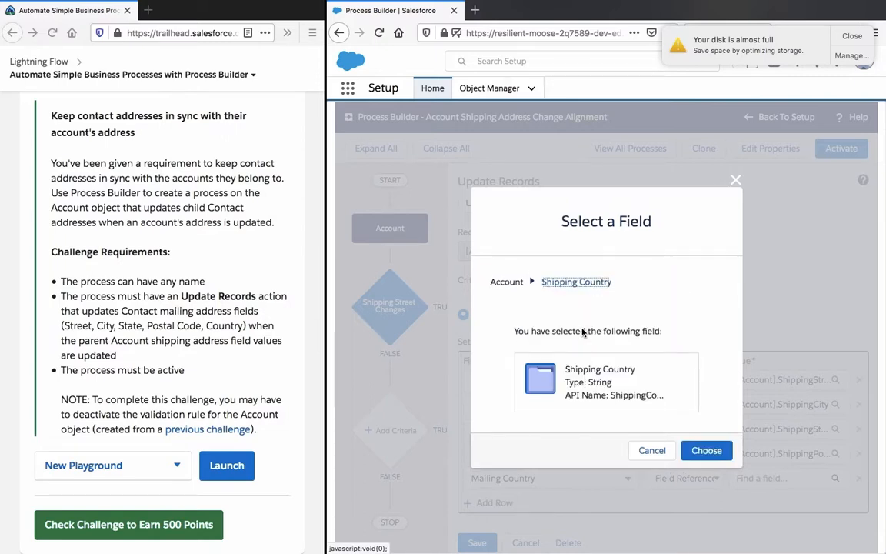
click(706, 451)
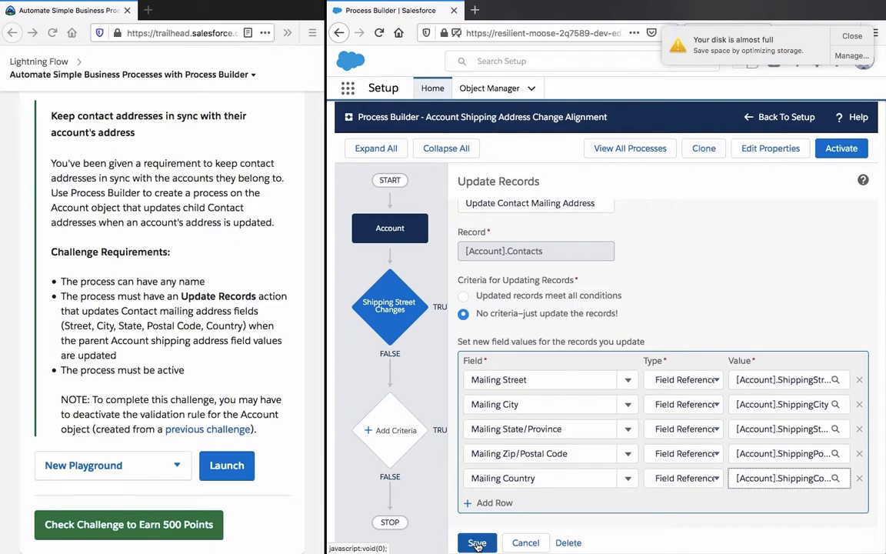
click(477, 543)
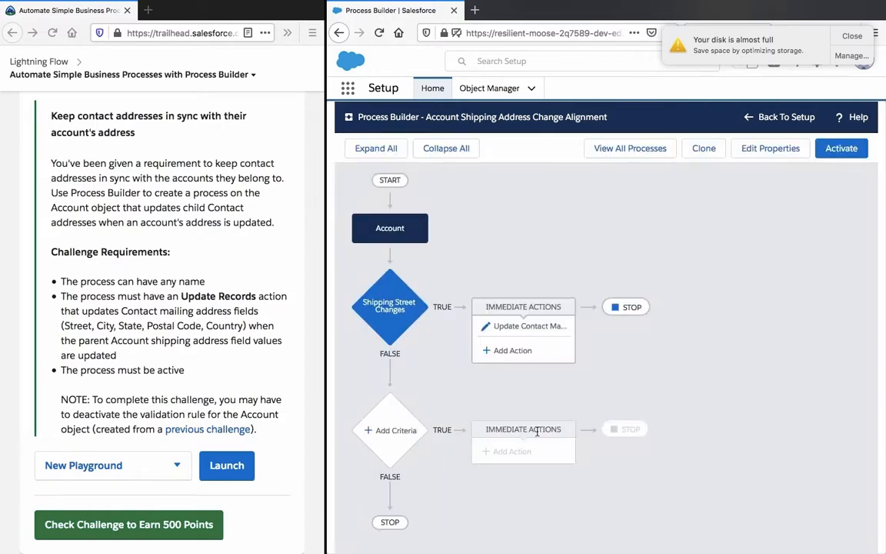
Step: Review the field rows of the Update Contact Mailing Address action without changing them, and activate the process
click(536, 329)
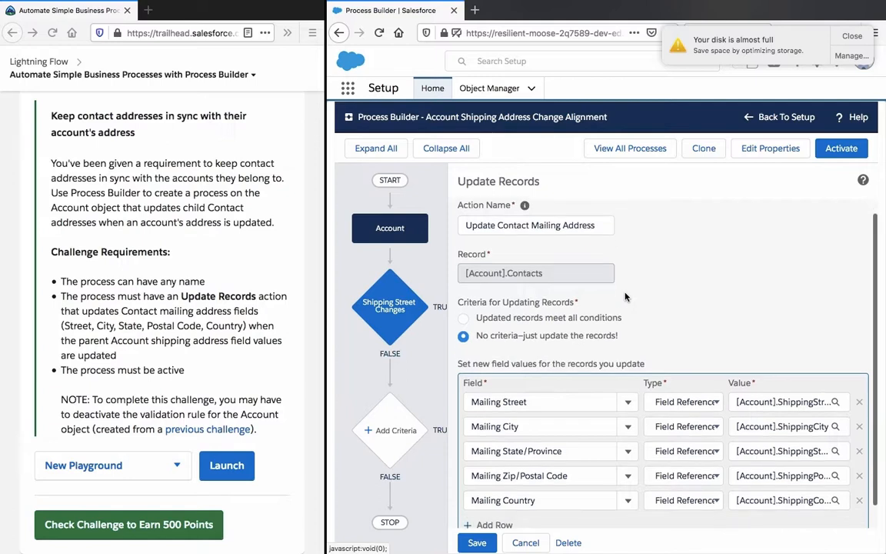
scroll(625, 296, down, 2)
scroll(625, 297, up, 2)
scroll(625, 297, down, 2)
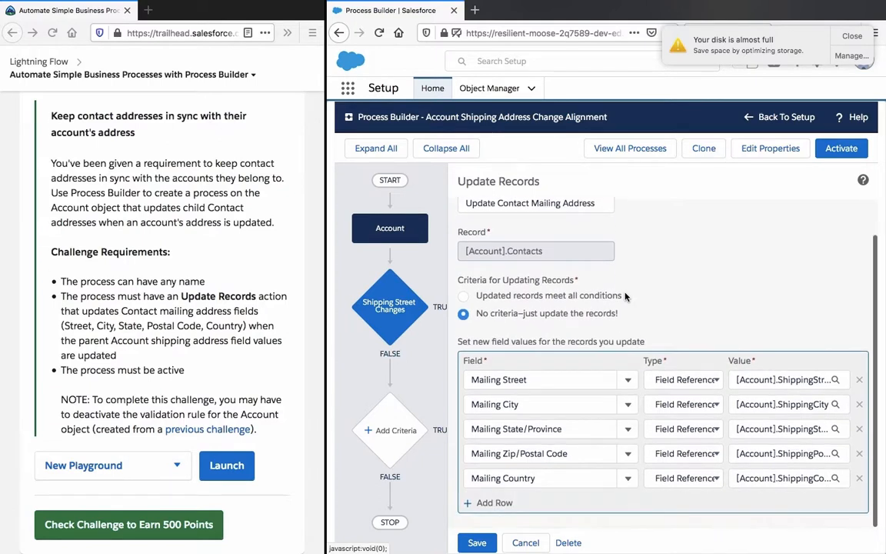
click(526, 543)
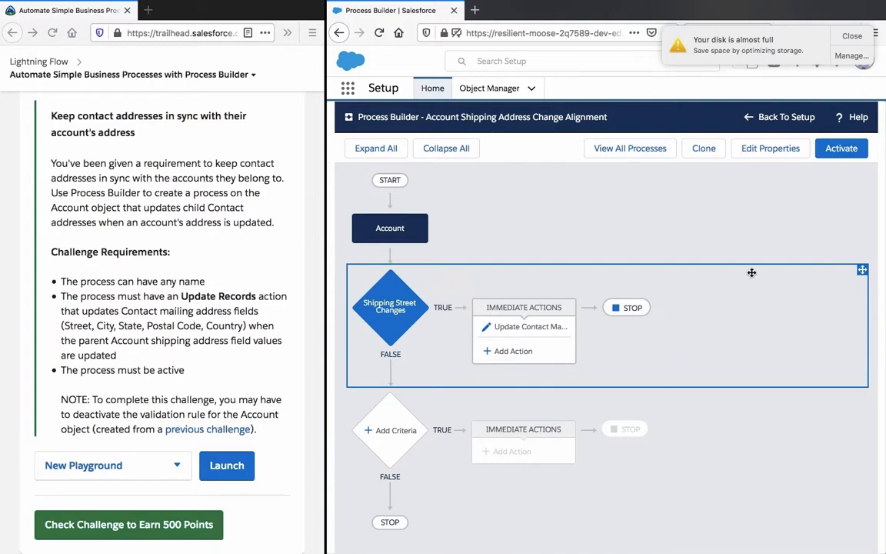
click(842, 148)
click(706, 400)
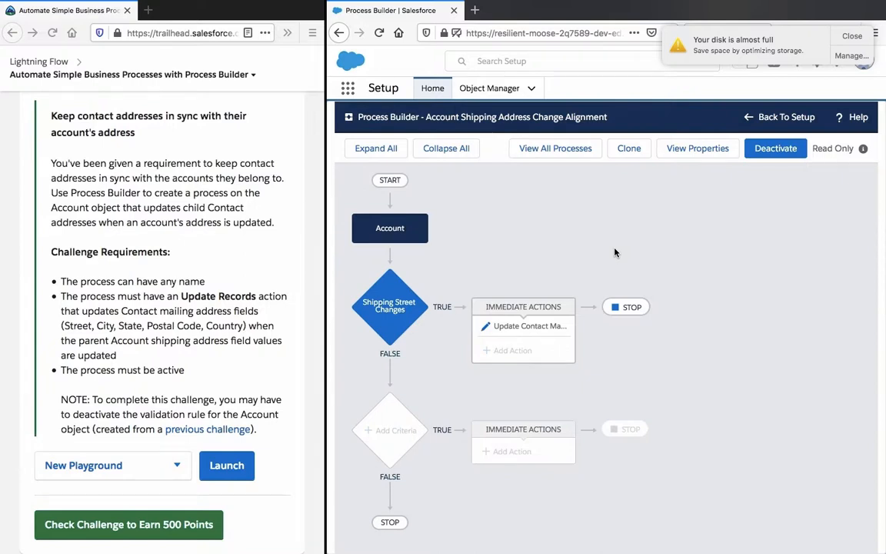
Step: Find the Sales app and open it in a new browser tab
click(353, 91)
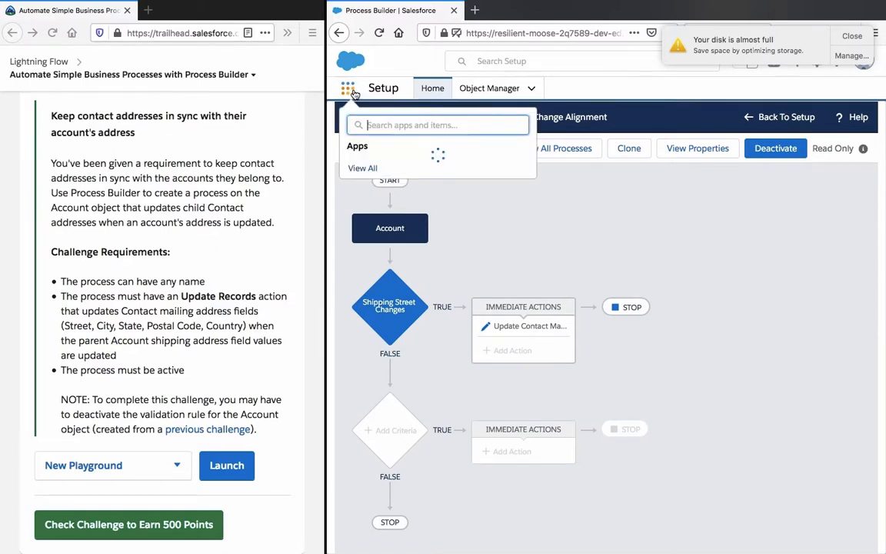
text(sales)
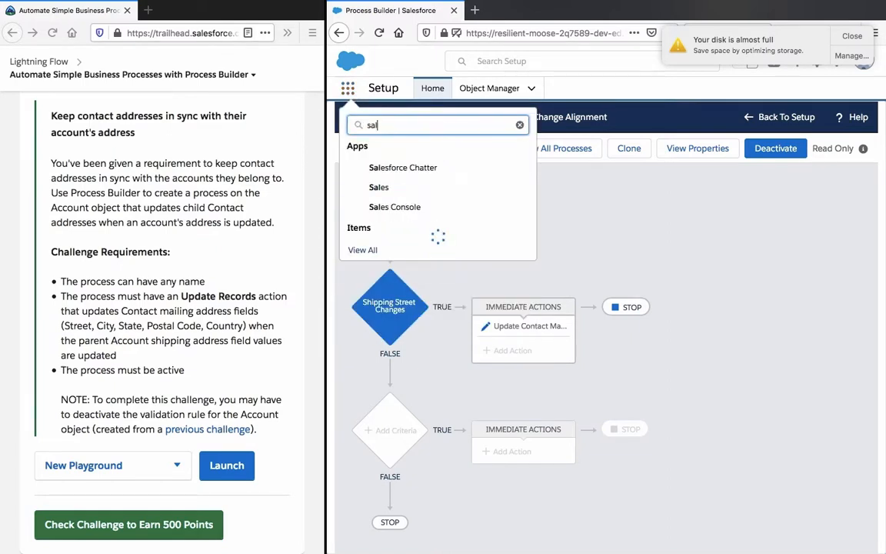
right_click(383, 188)
click(439, 197)
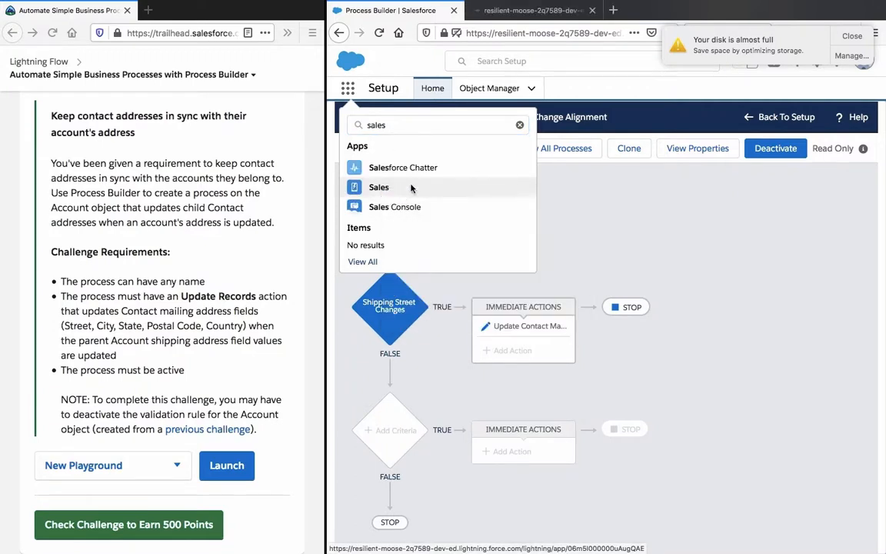
click(509, 13)
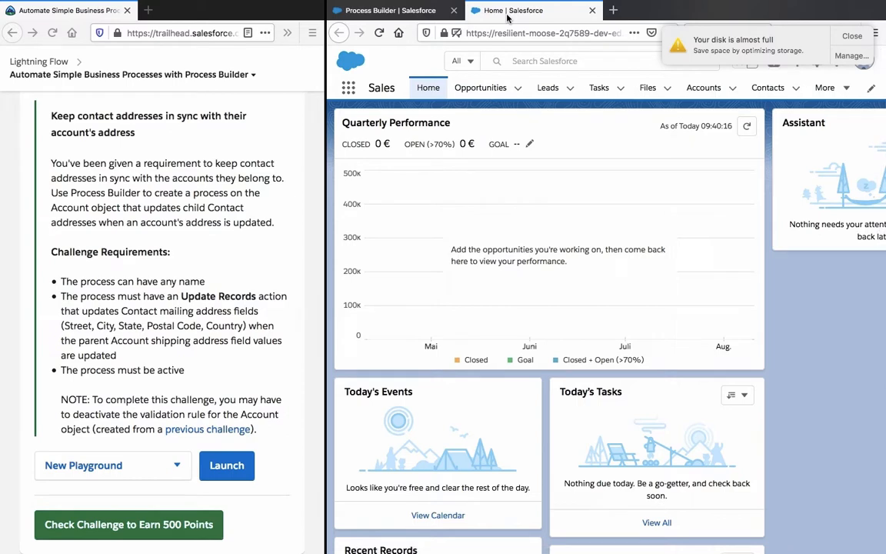
Step: Show the All Accounts list in the Sales app and open the Dickenson plc account
scroll(454, 234, down, 5)
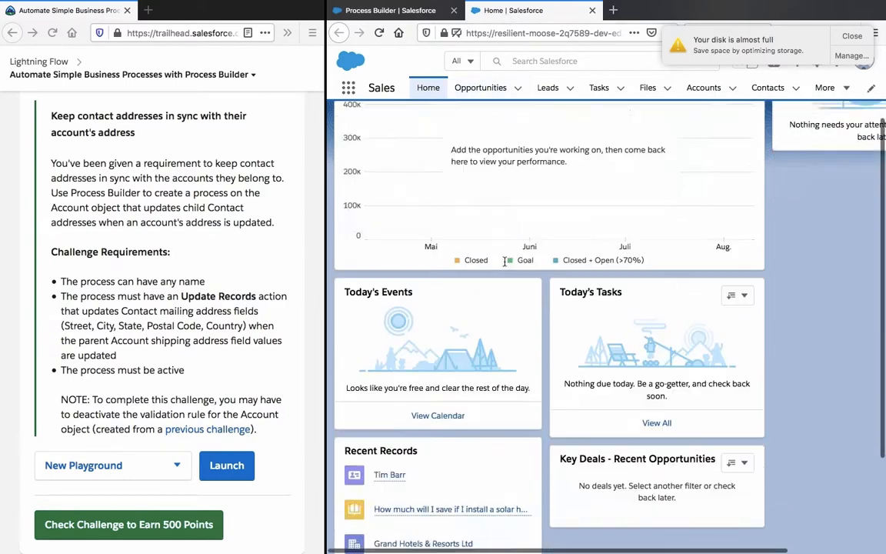
scroll(506, 251, up, 5)
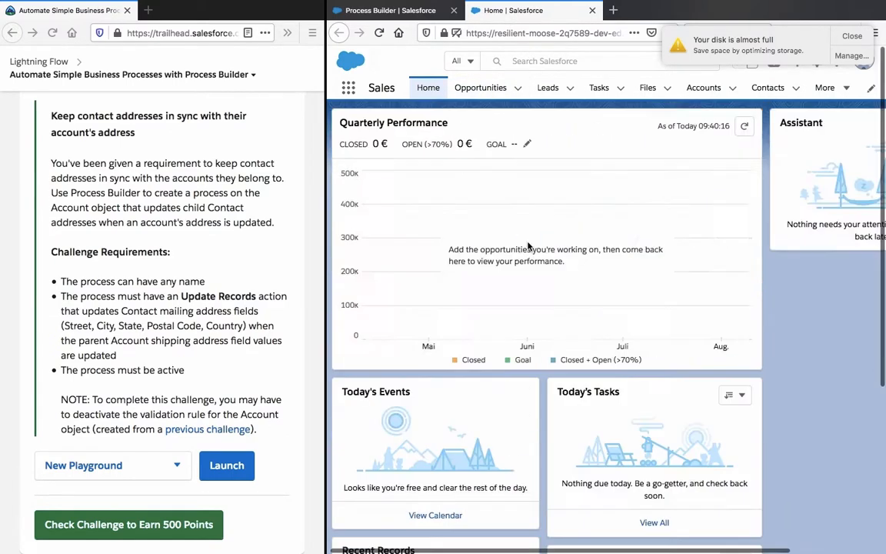
click(711, 89)
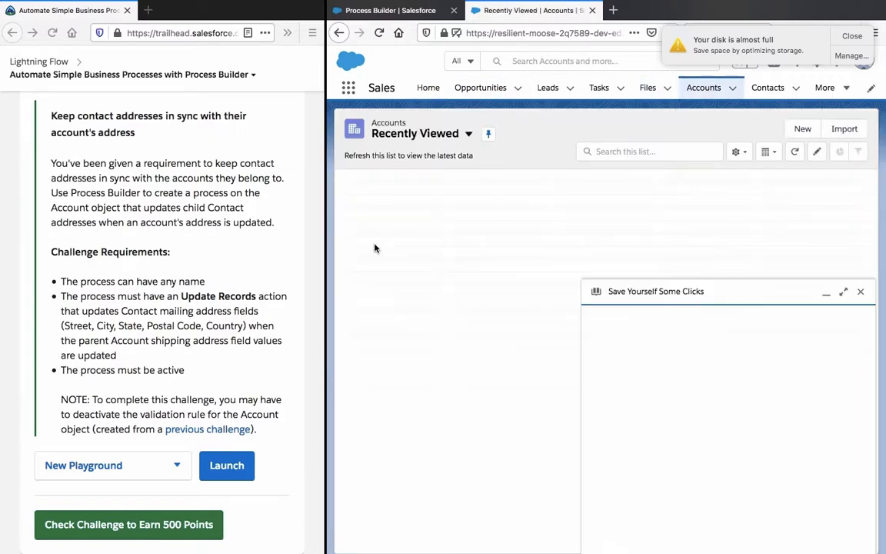
click(423, 134)
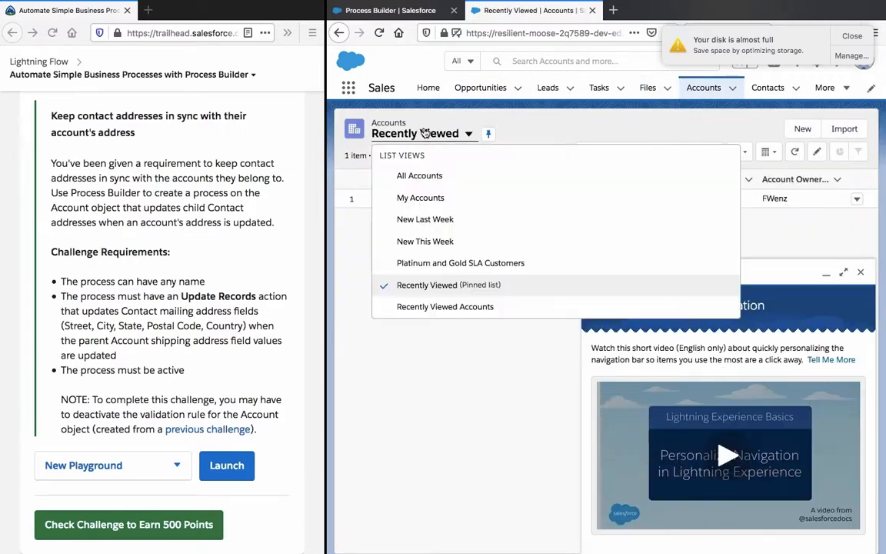
click(393, 176)
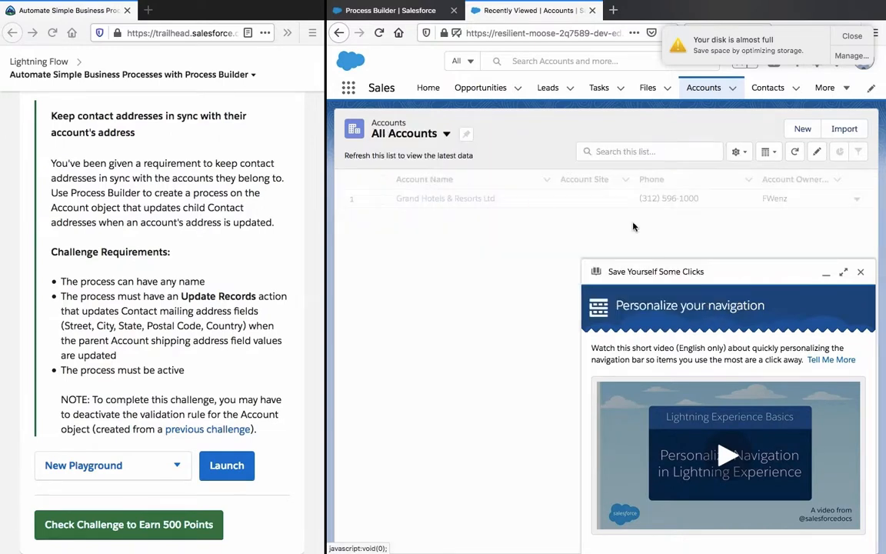
click(861, 274)
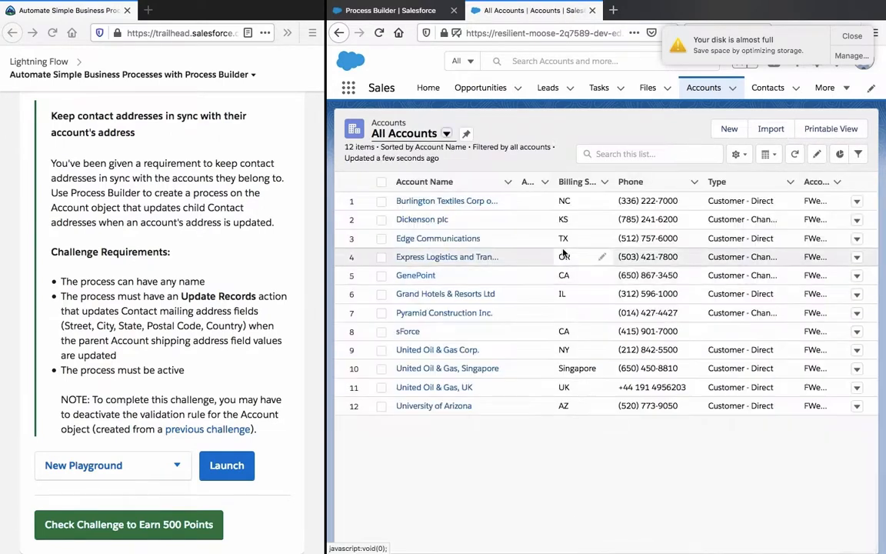
click(413, 221)
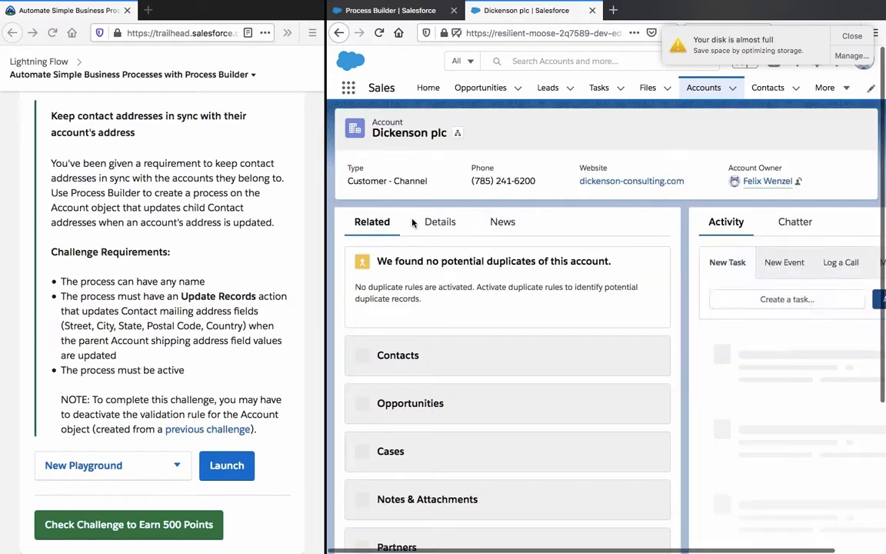
Step: Open the contact listed under the Dickenson plc account in a new browser tab
scroll(552, 220, down, 5)
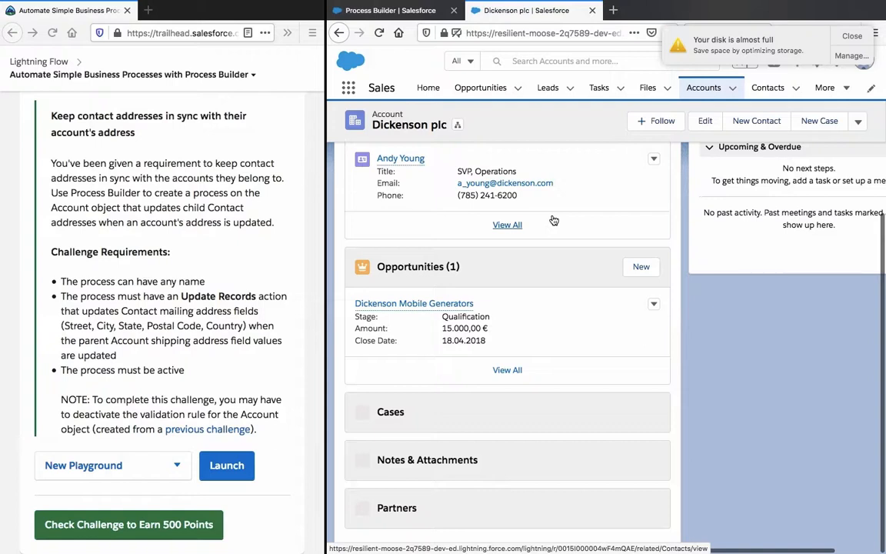
scroll(554, 221, up, 3)
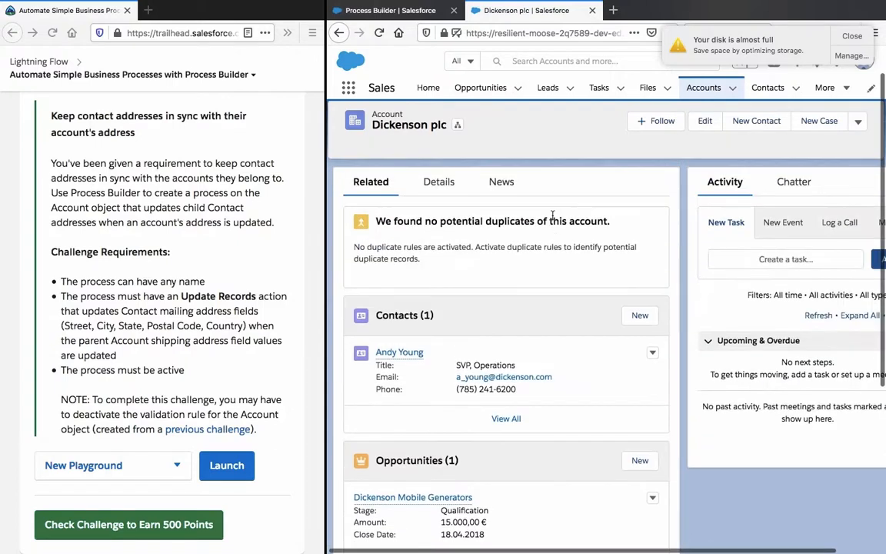
right_click(402, 359)
click(435, 364)
scroll(475, 250, up, 1)
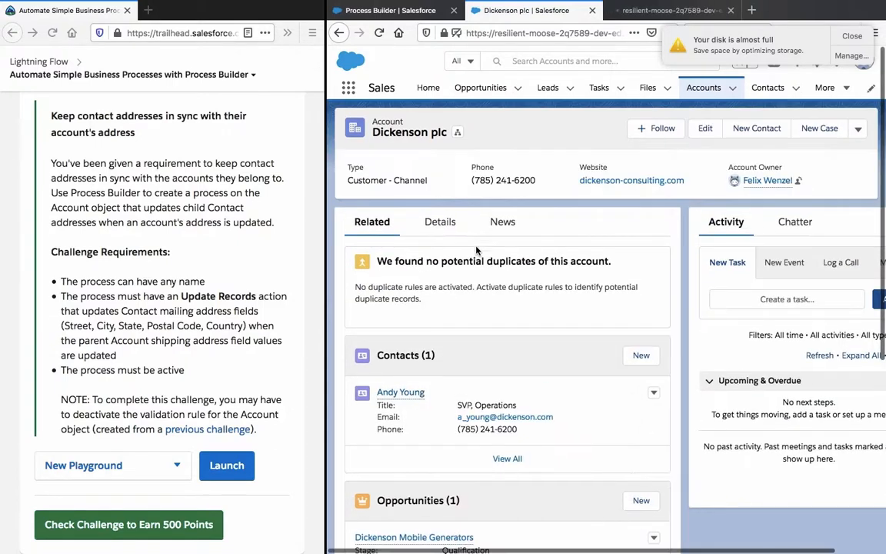
click(644, 16)
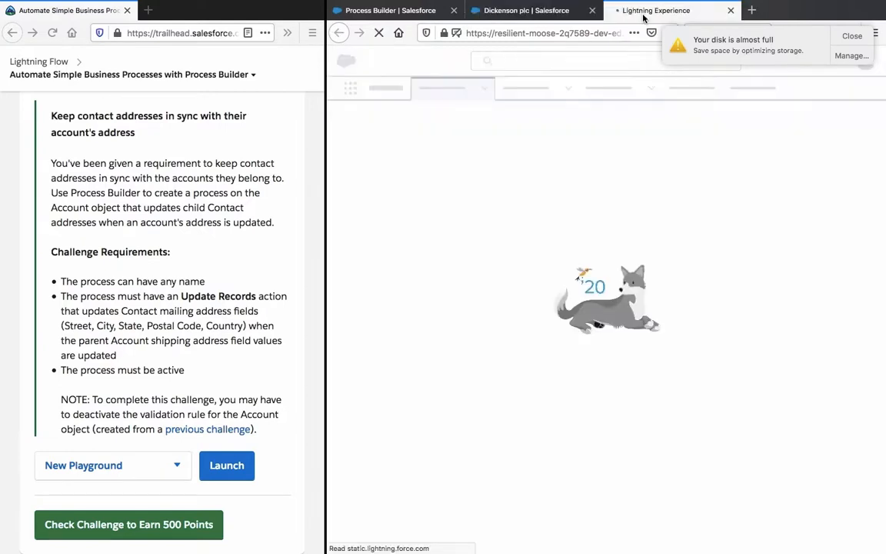
Step: Open the Dickenson plc account for editing and look through its billing and shipping address fields
click(484, 12)
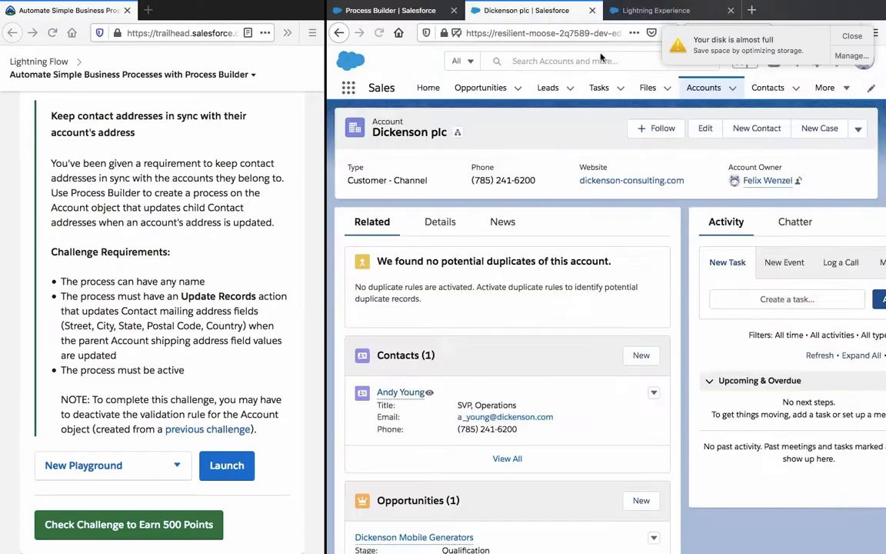
click(705, 129)
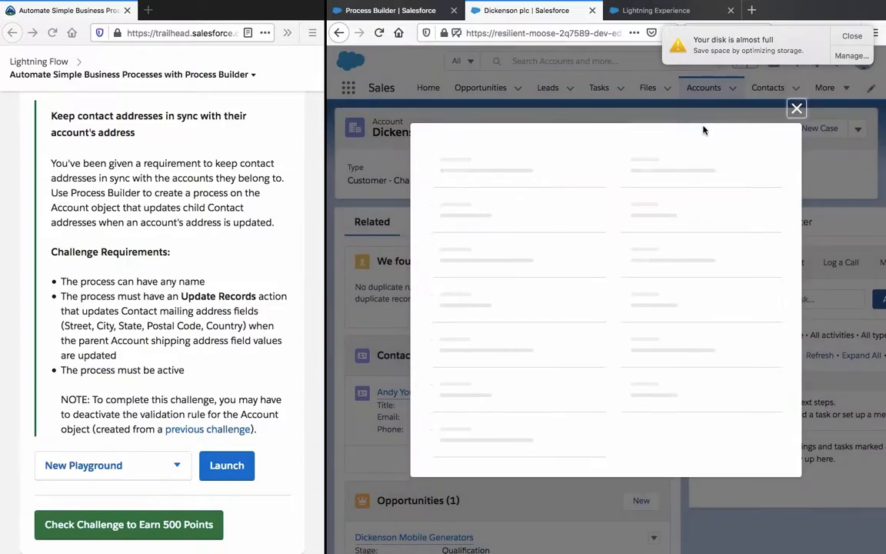
click(637, 17)
click(564, 17)
scroll(616, 201, down, 3)
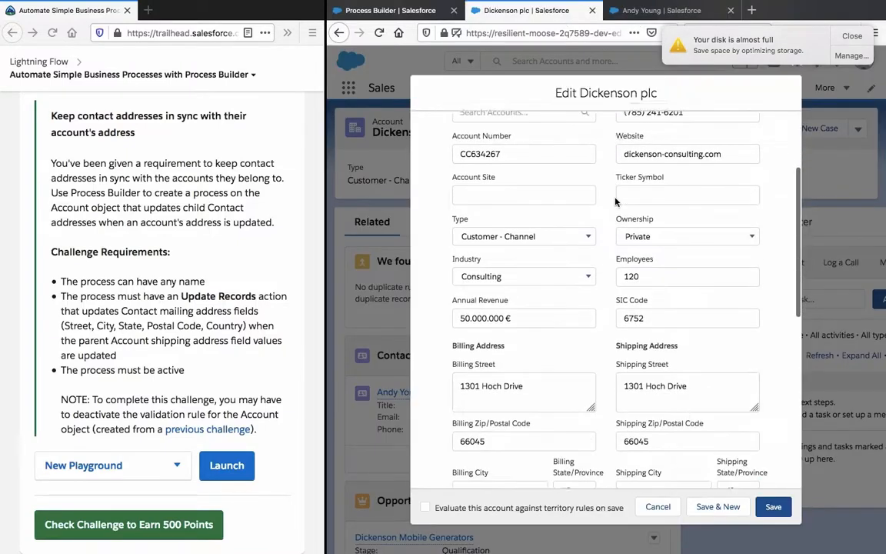
scroll(615, 201, down, 2)
scroll(616, 201, down, 3)
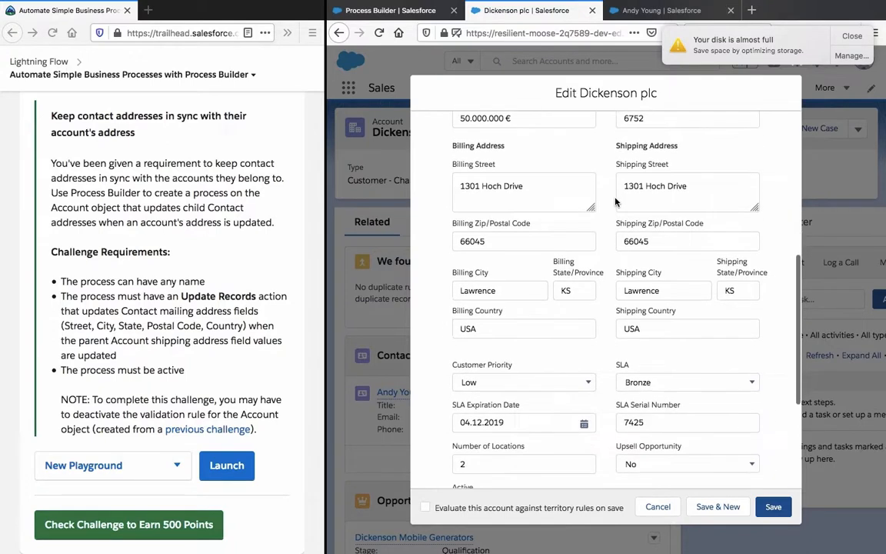
scroll(615, 202, up, 8)
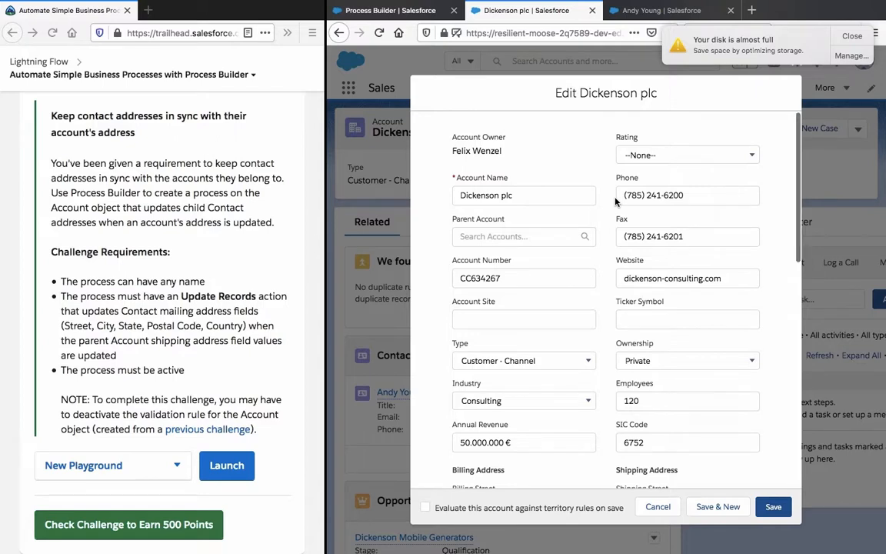
Step: Replace the account's Shipping Street with "Test street", leaving the Billing Street as it is
scroll(615, 201, down, 3)
double_click(511, 280)
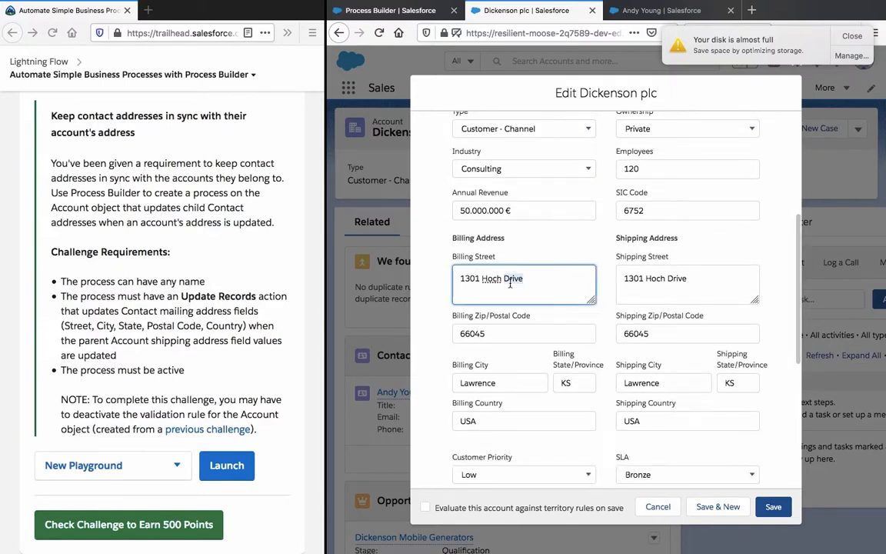
triple_click(510, 280)
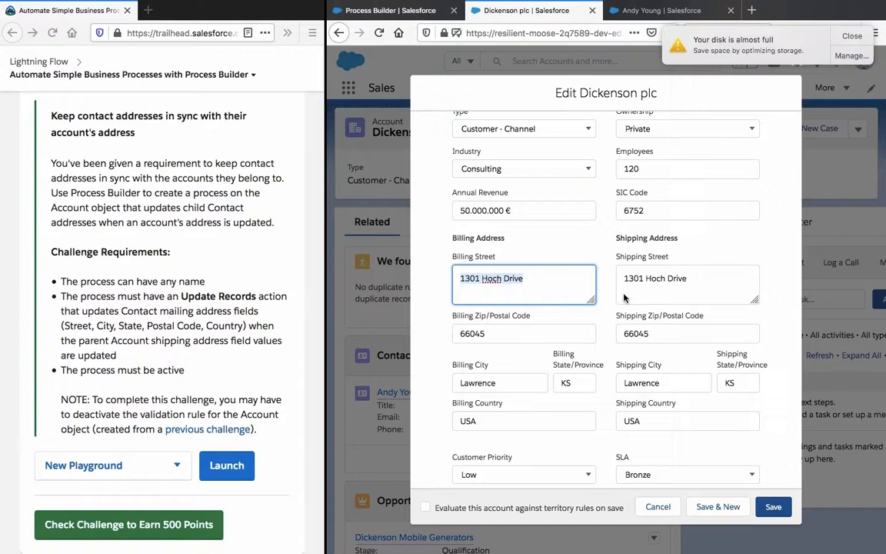
triple_click(684, 292)
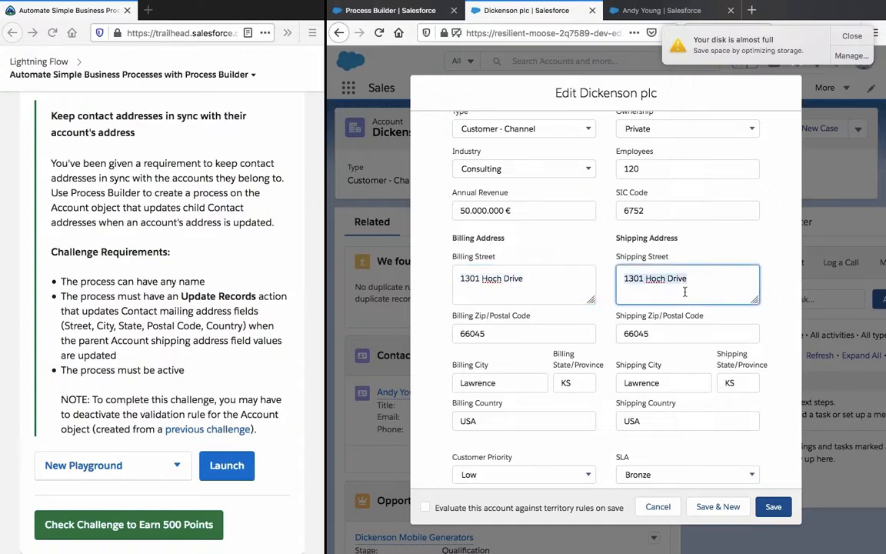
text(Te)
text(street)
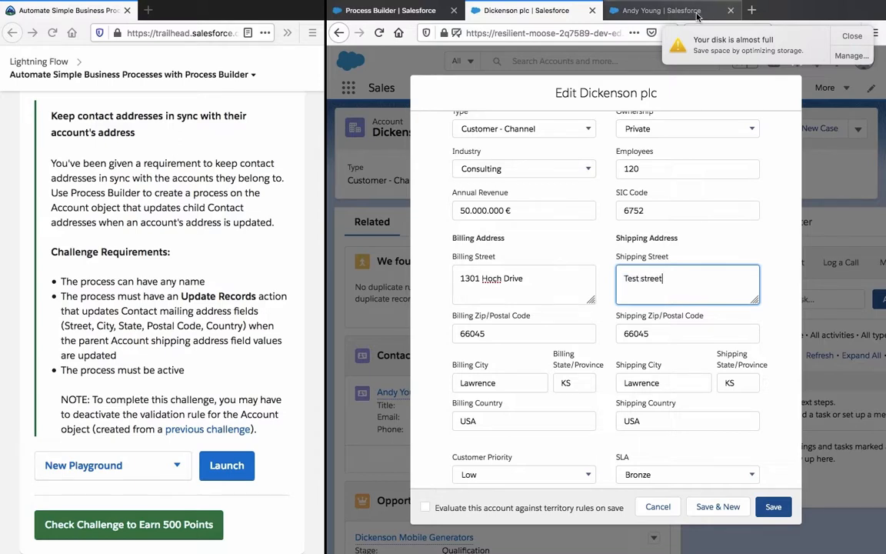
Step: Examine the Mailing Address in the details of the account's related contact before saving the account
click(631, 14)
click(441, 222)
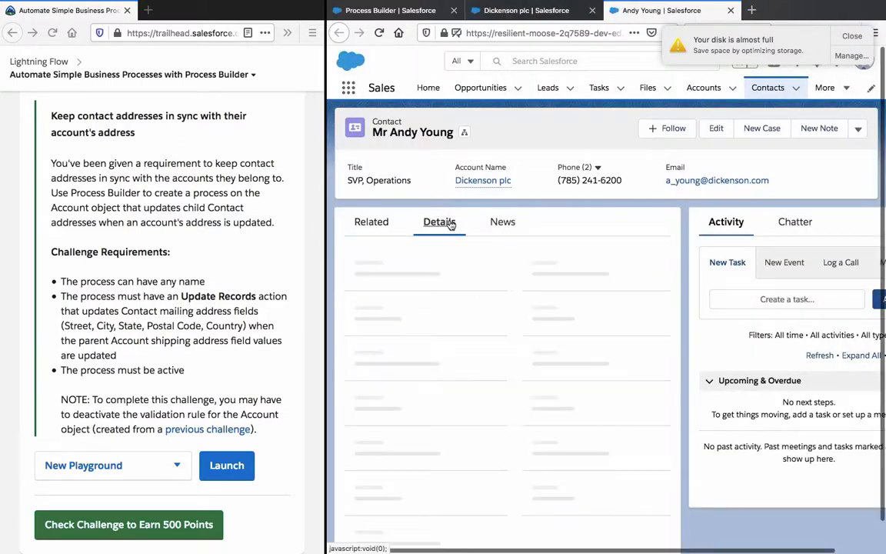
scroll(508, 252, down, 2)
scroll(508, 252, down, 1)
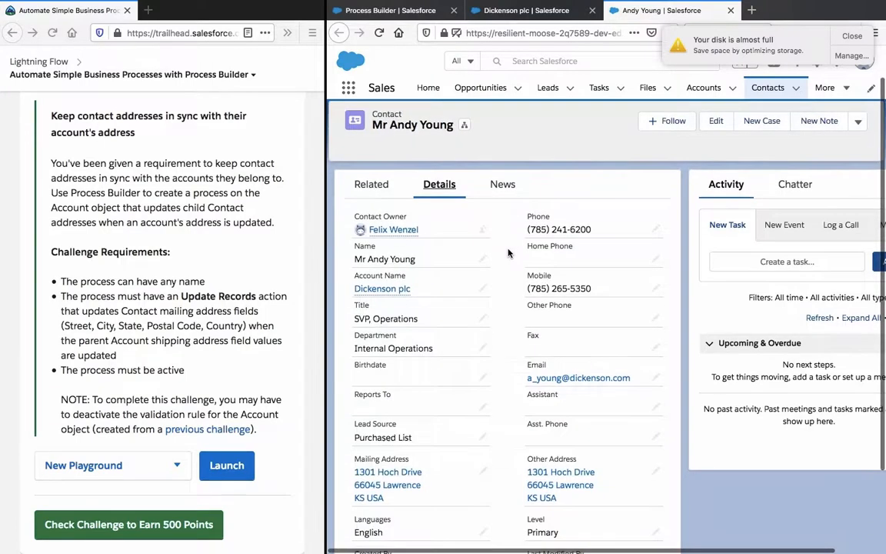
scroll(507, 252, down, 2)
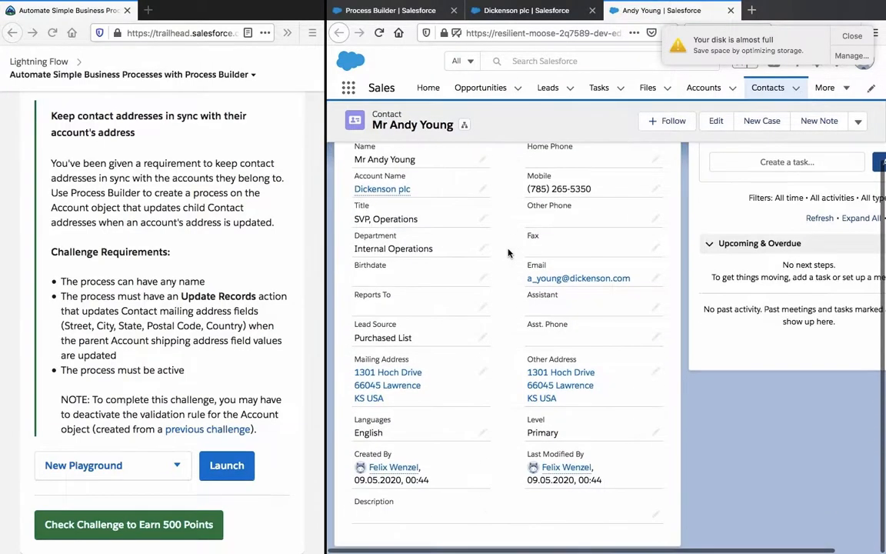
scroll(508, 252, up, 2)
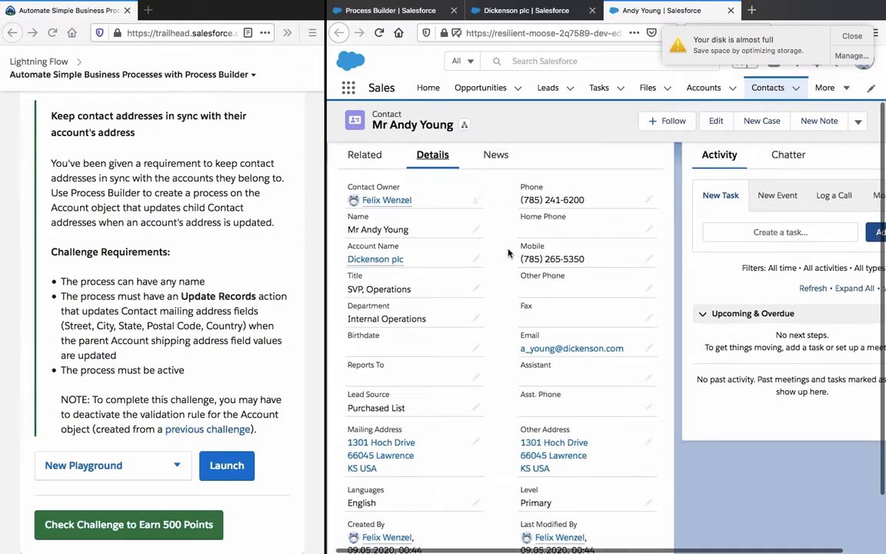
scroll(508, 252, down, 1)
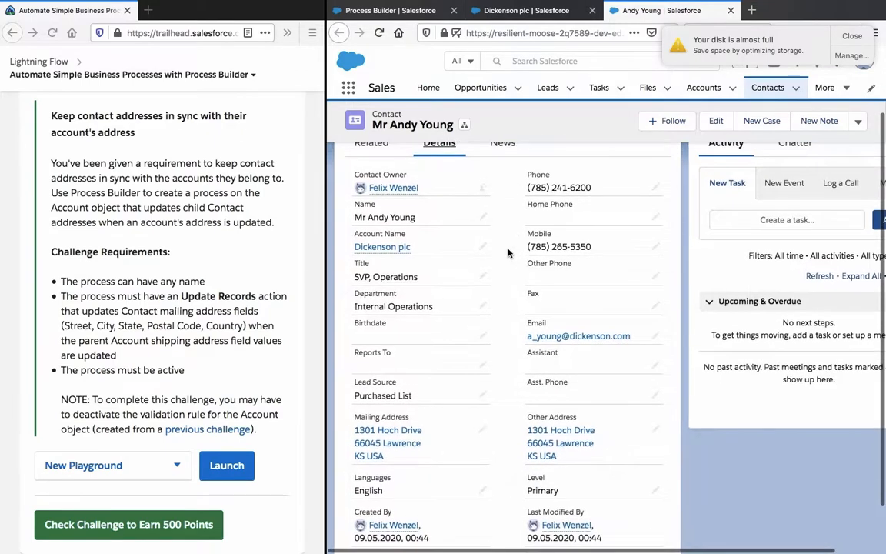
Step: Save the edited Dickenson plc account, and reload the related contact to check the Mailing Address in its details
click(526, 10)
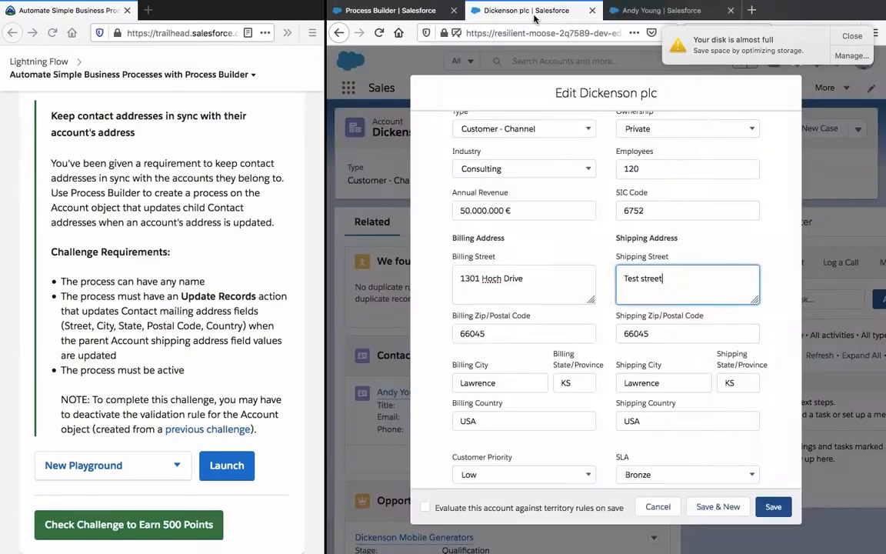
click(773, 508)
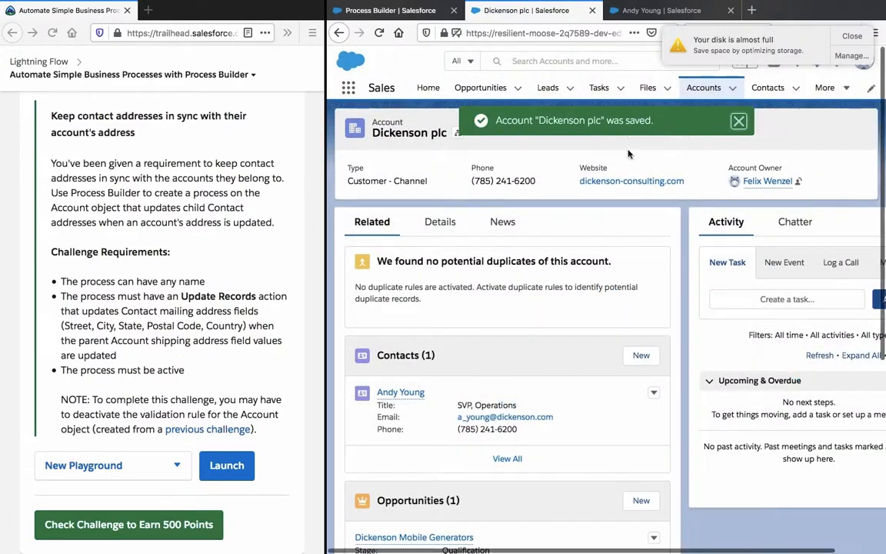
click(635, 17)
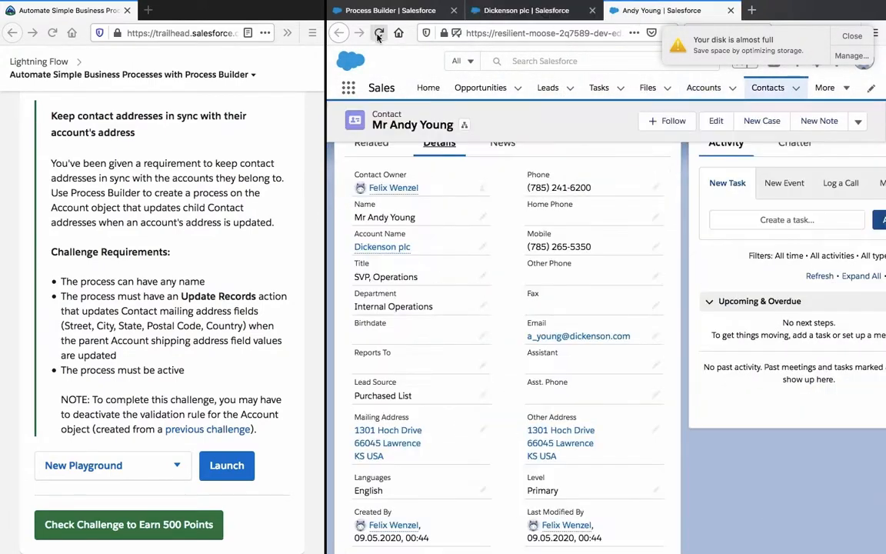
click(378, 37)
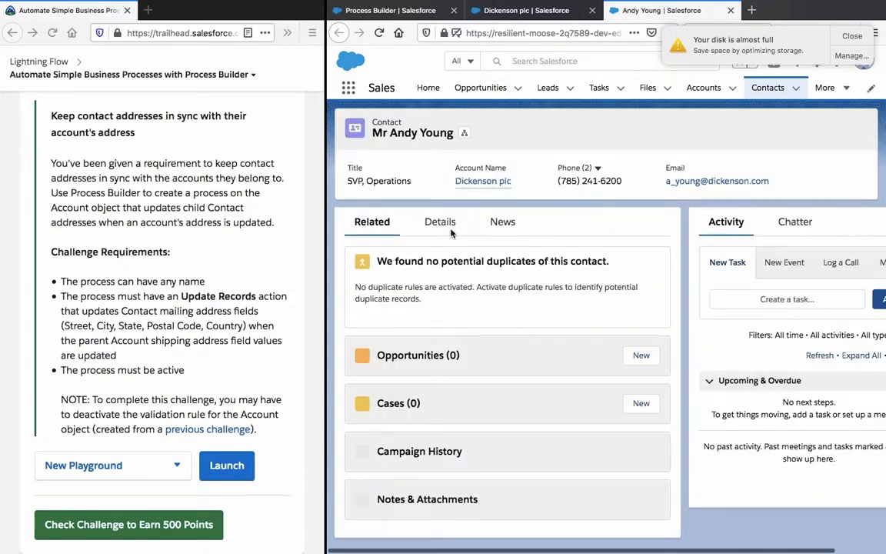
click(453, 222)
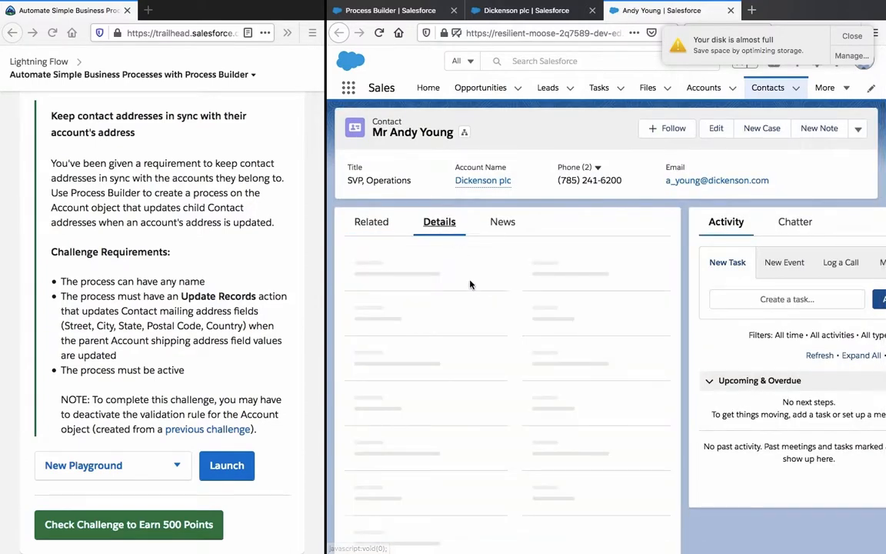
scroll(471, 283, down, 3)
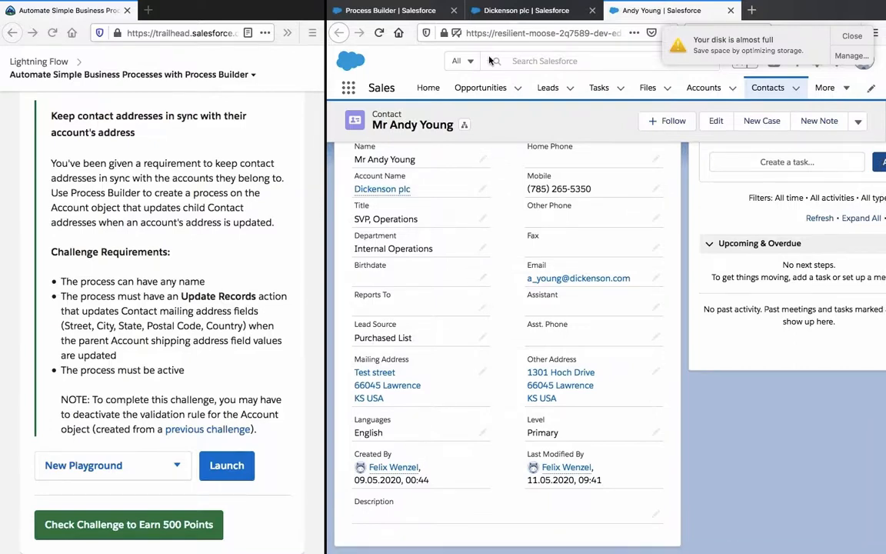
Step: Submit the Trailhead challenge for checking to earn 500 points, and proceed to the next unit
click(183, 531)
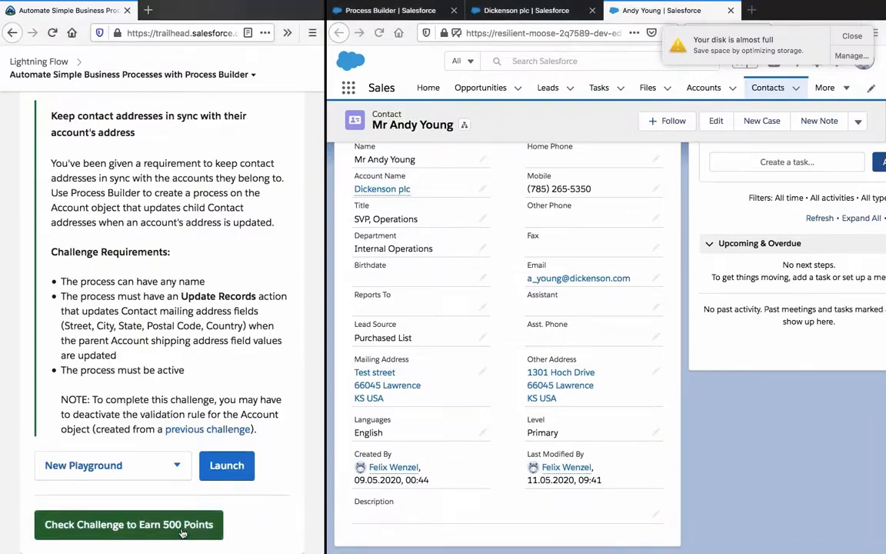
click(182, 531)
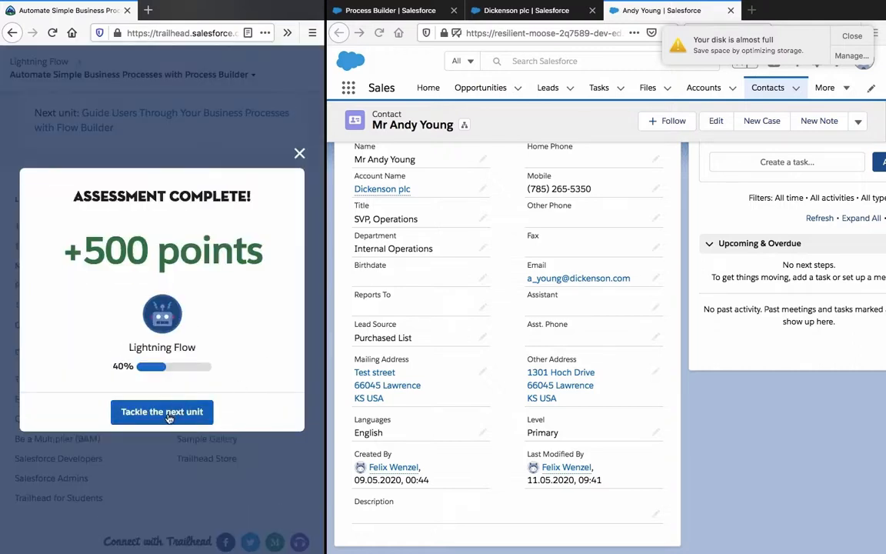
click(169, 414)
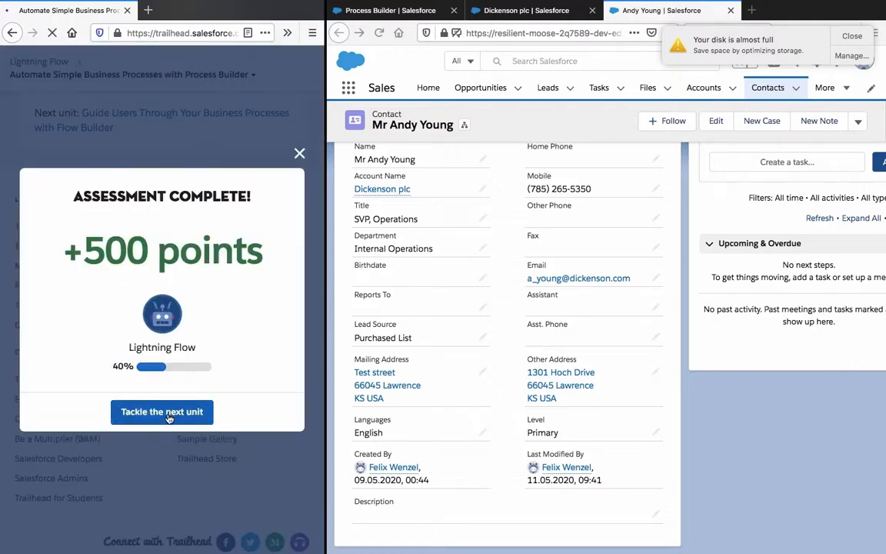